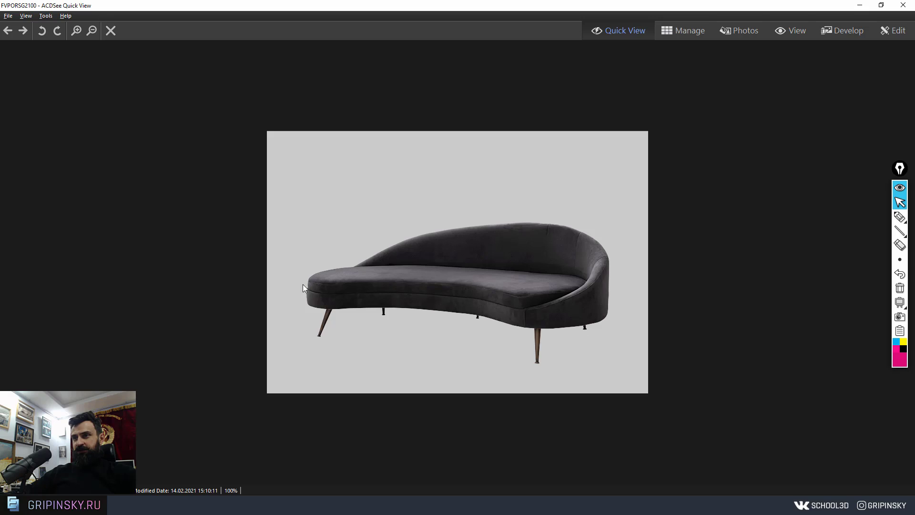
# Browse the velvet sofa reference photos up to the blue daybed, then close the viewer
pyautogui.scroll(-1, 540, 271)
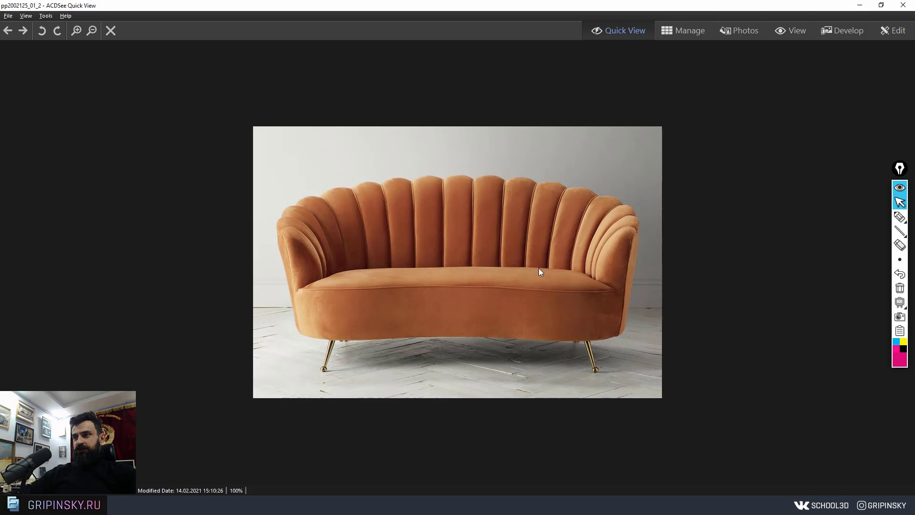
pyautogui.scroll(-1, 626, 271)
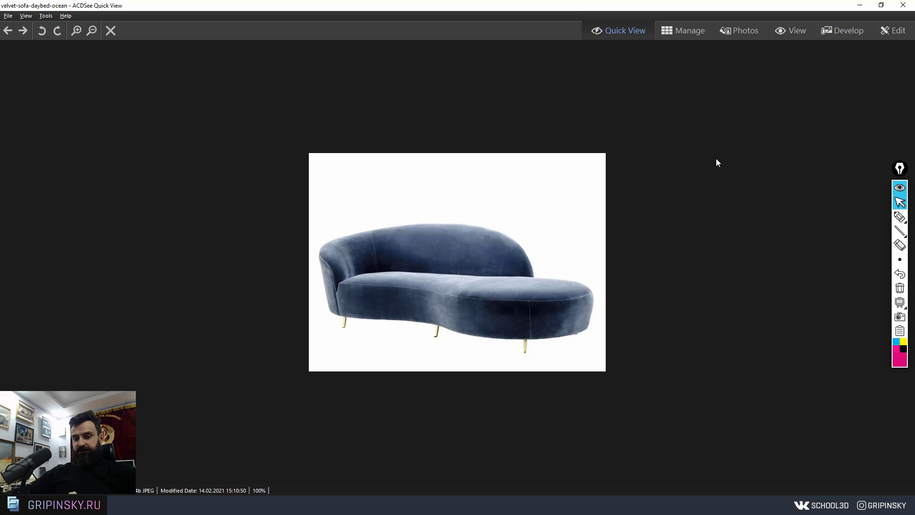
pyautogui.press('Escape')
pyautogui.keyDown('alt'); pyautogui.moveTo(329, 162); pyautogui.dragTo(322, 163, button='middle'); pyautogui.keyUp('alt')
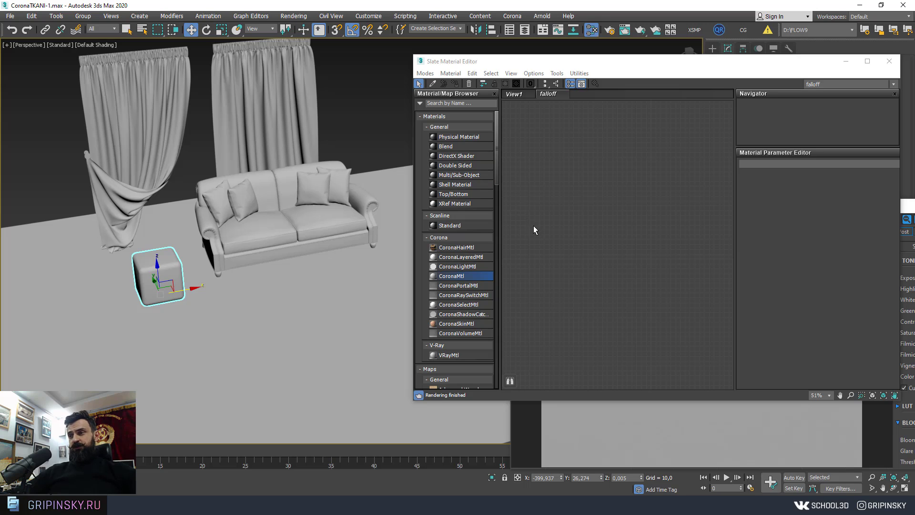
# Add a new CoronaMtl node to the Slate view and show its preview sphere
pyautogui.moveTo(442, 282); pyautogui.dragTo(562, 201)
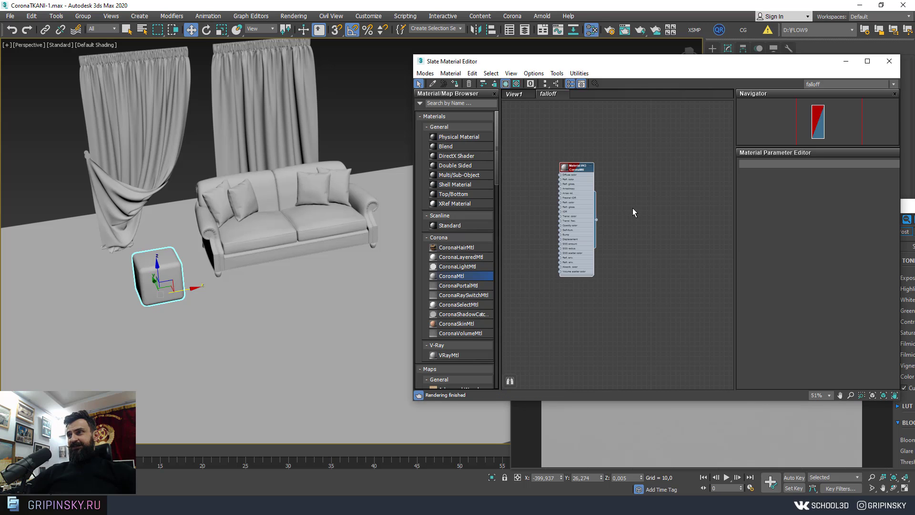
pyautogui.moveTo(632, 207)
pyautogui.mouseDown(button='middle')
pyautogui.moveTo(699, 154)
pyautogui.moveTo(815, 157)
pyautogui.mouseUp(button='middle')
pyautogui.scroll(1, 669, 154)
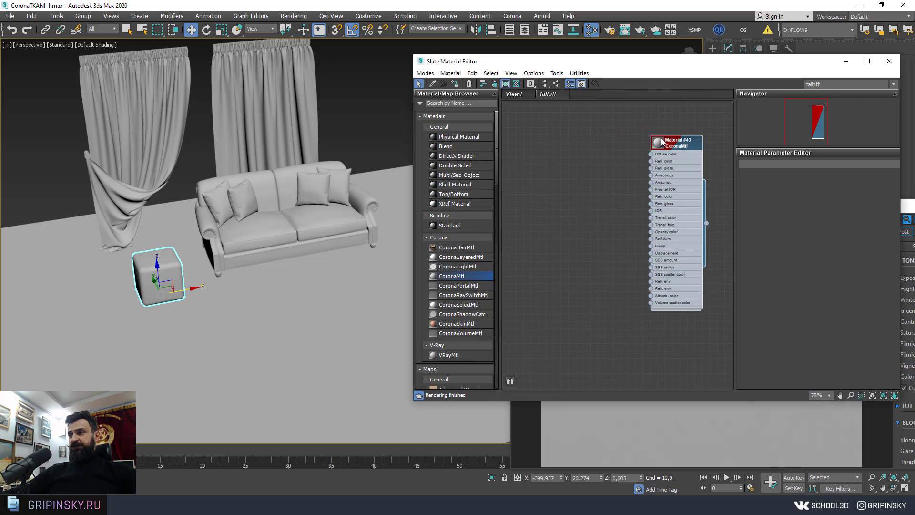
pyautogui.doubleClick(660, 142)
# Add a Falloff map, wire it into the material's Diffuse color, and show its parameters
pyautogui.rightClick(570, 196)
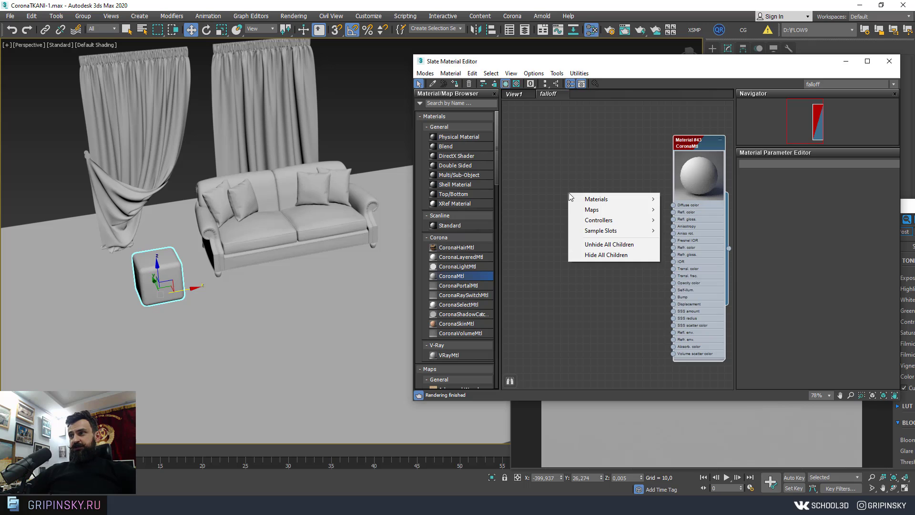
pyautogui.moveTo(683, 209)
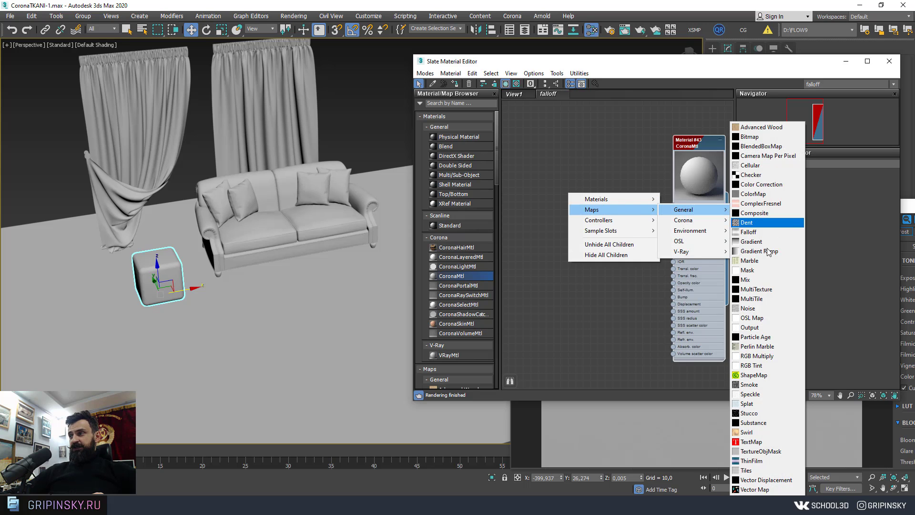
pyautogui.click(749, 232)
pyautogui.doubleClick(546, 194)
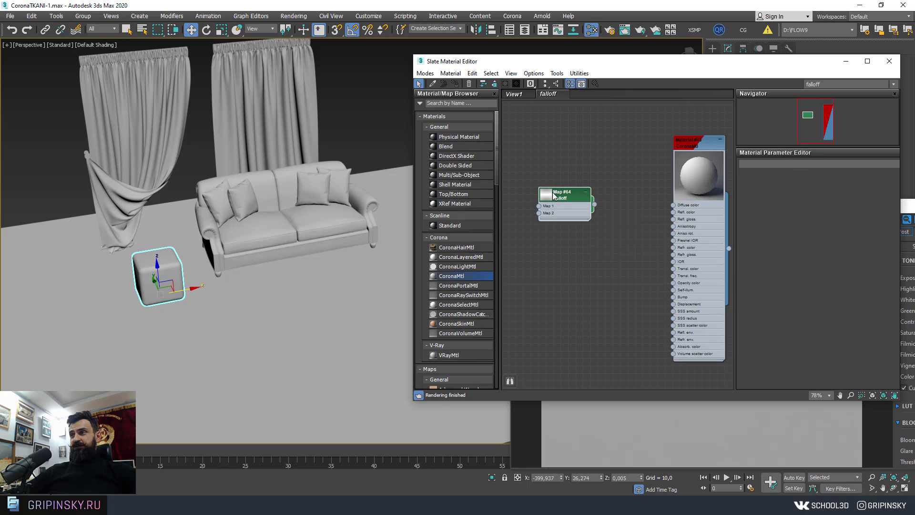
pyautogui.moveTo(566, 200)
pyautogui.mouseDown()
pyautogui.moveTo(586, 185)
pyautogui.moveTo(589, 192)
pyautogui.moveTo(574, 170)
pyautogui.mouseUp()
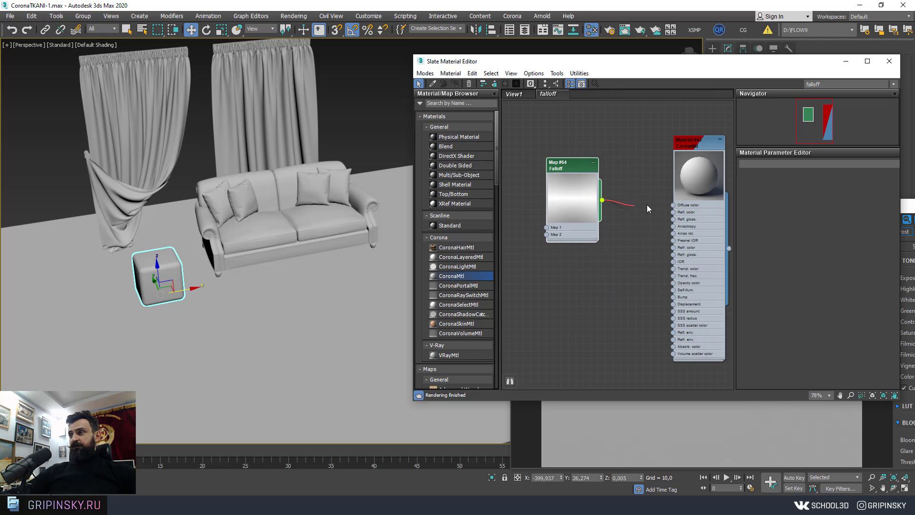
pyautogui.moveTo(601, 200); pyautogui.dragTo(673, 205)
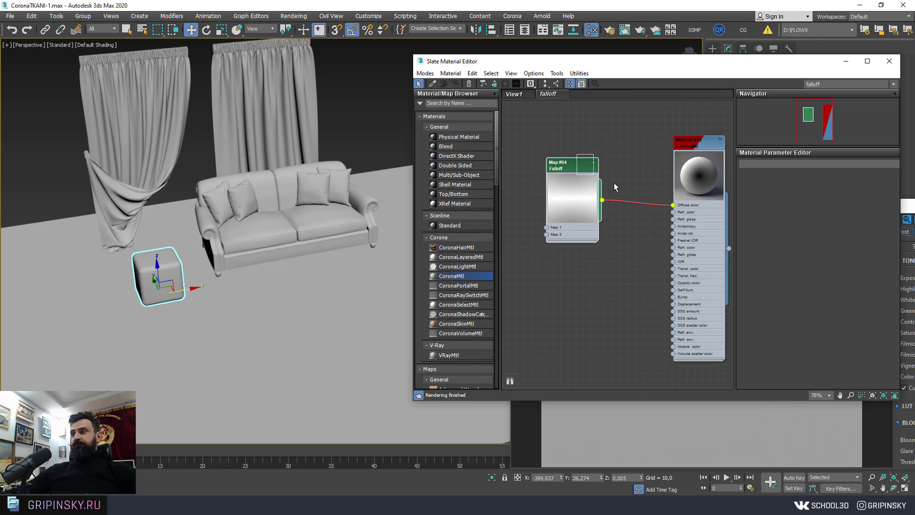
pyautogui.doubleClick(596, 173)
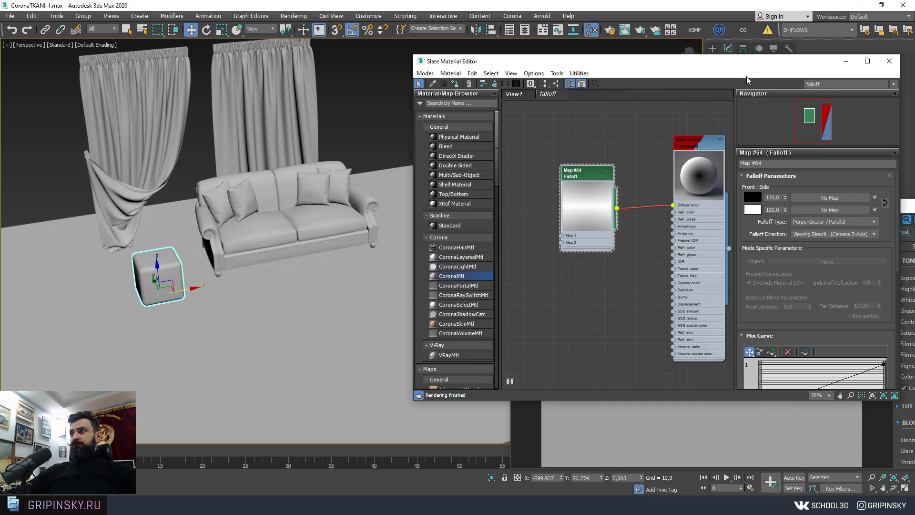
pyautogui.moveTo(747, 65); pyautogui.dragTo(667, 51)
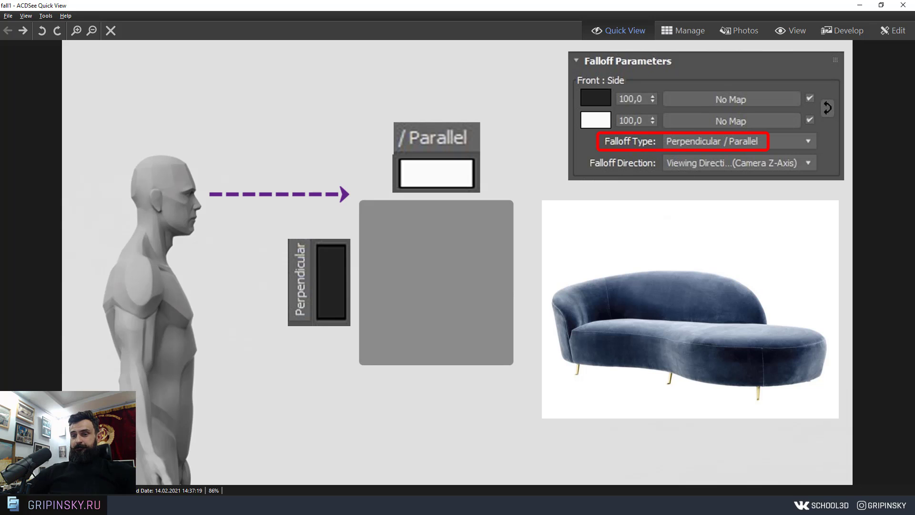
# Study the Perpendicular / Parallel falloff diagram, then switch back to 3ds Max
pyautogui.hotkey('alt', 'Tab')
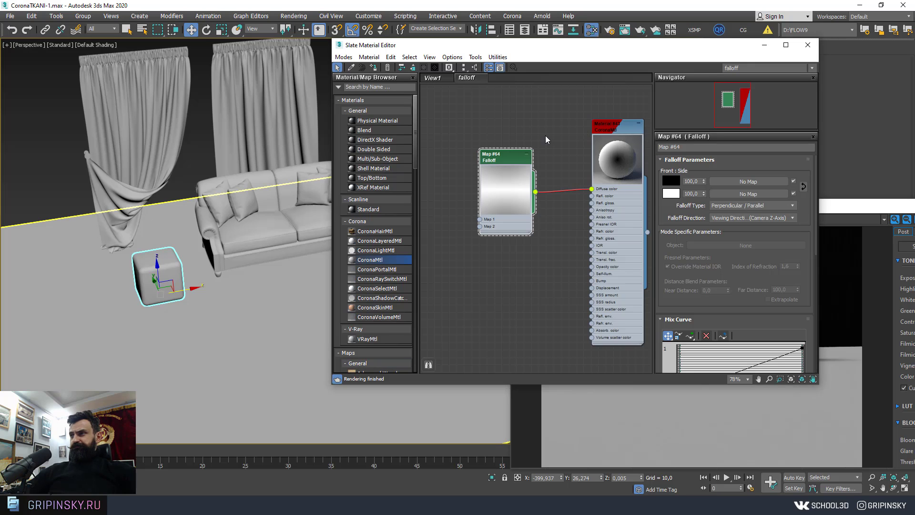
# Darken the Falloff front colour to near-black RGB 10, leaving the side colour unchanged
pyautogui.click(673, 183)
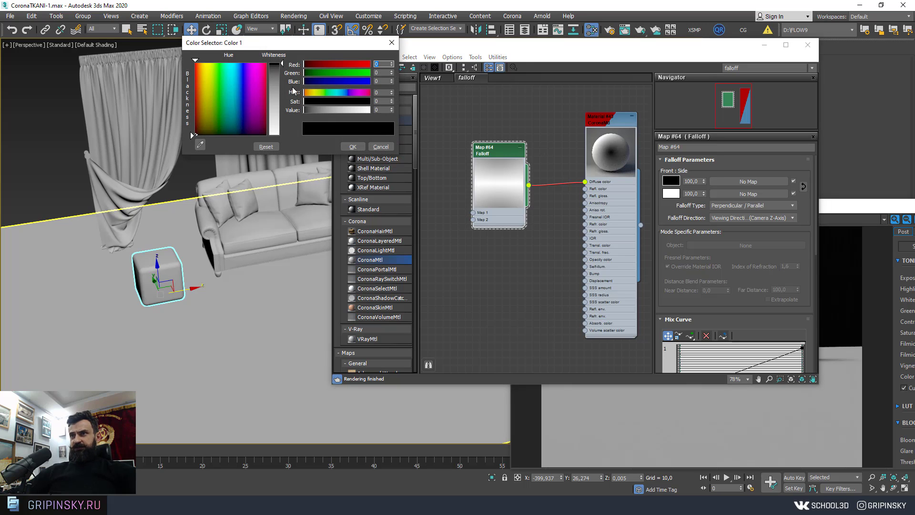
pyautogui.write('10')
pyautogui.moveTo(282, 65); pyautogui.dragTo(280, 71)
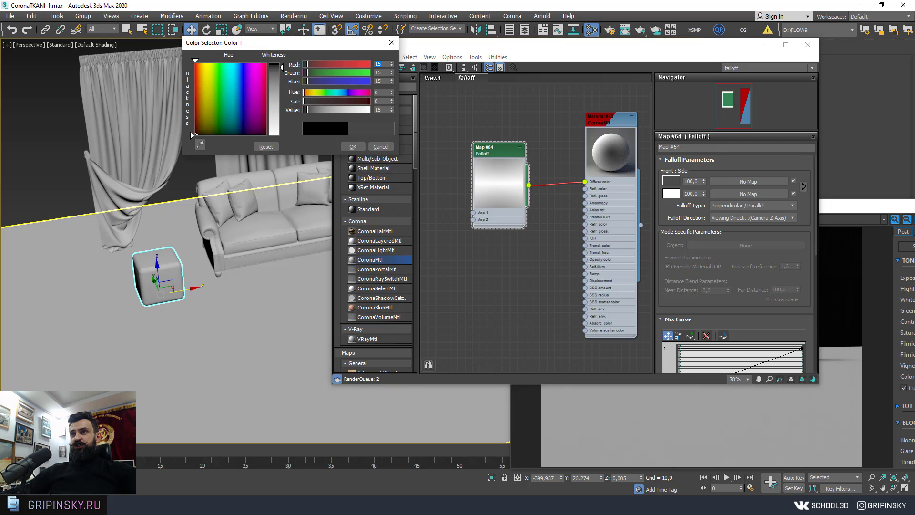
pyautogui.click(353, 147)
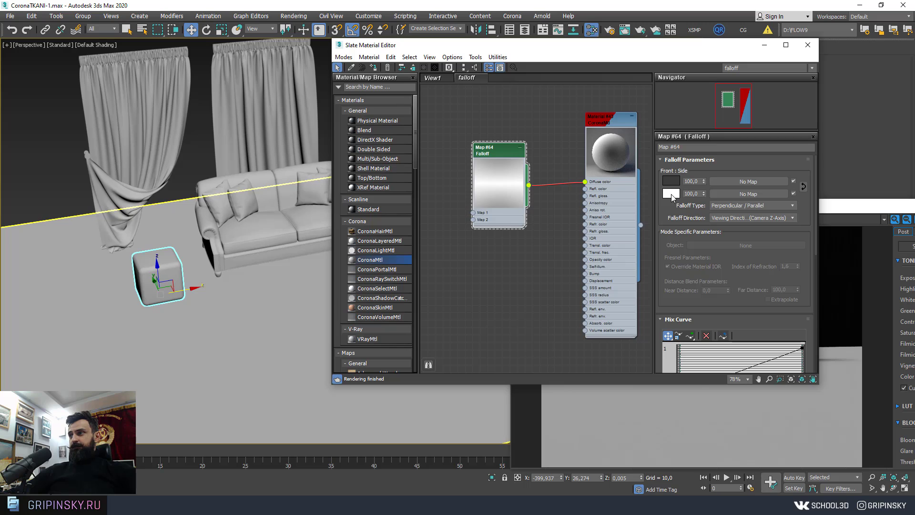
pyautogui.click(671, 193)
pyautogui.click(353, 146)
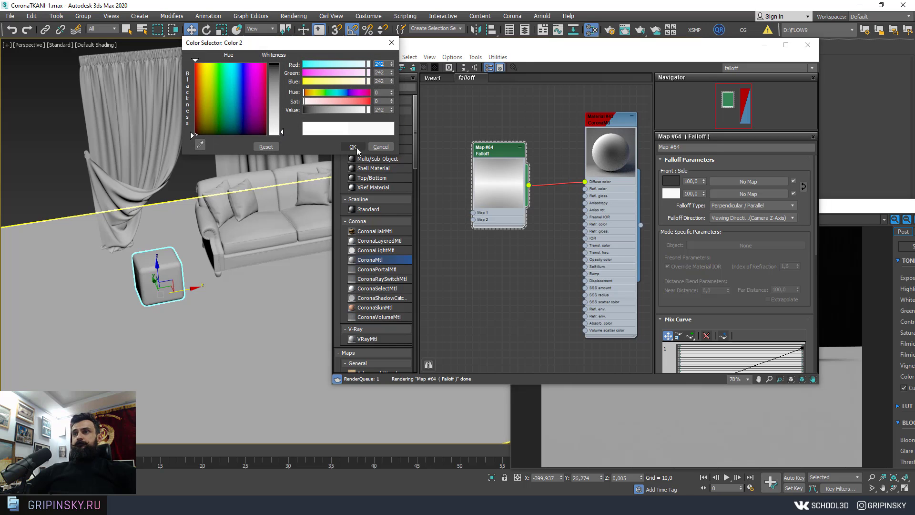
# Apply the material to ChamferBox001 and preview it in the Corona interactive render
pyautogui.moveTo(641, 225); pyautogui.dragTo(177, 274)
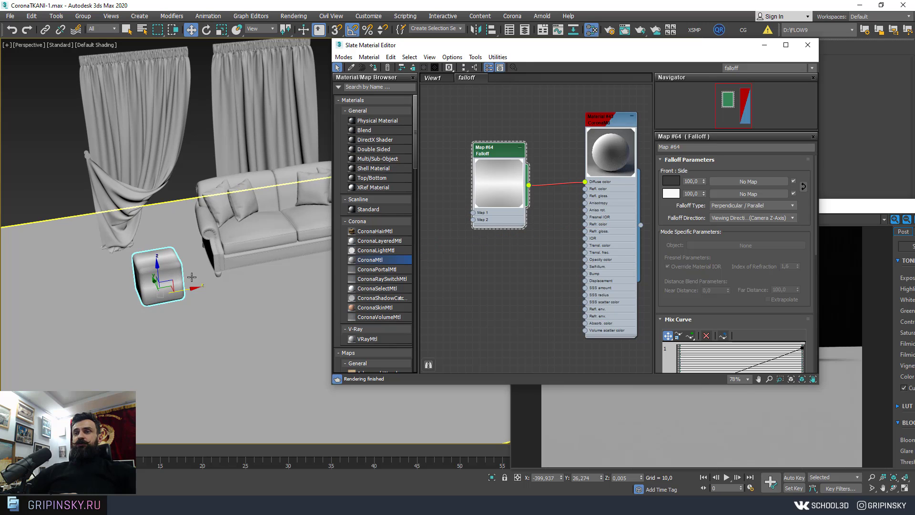
pyautogui.scroll(2, 205, 271)
pyautogui.scroll(2, 205, 269)
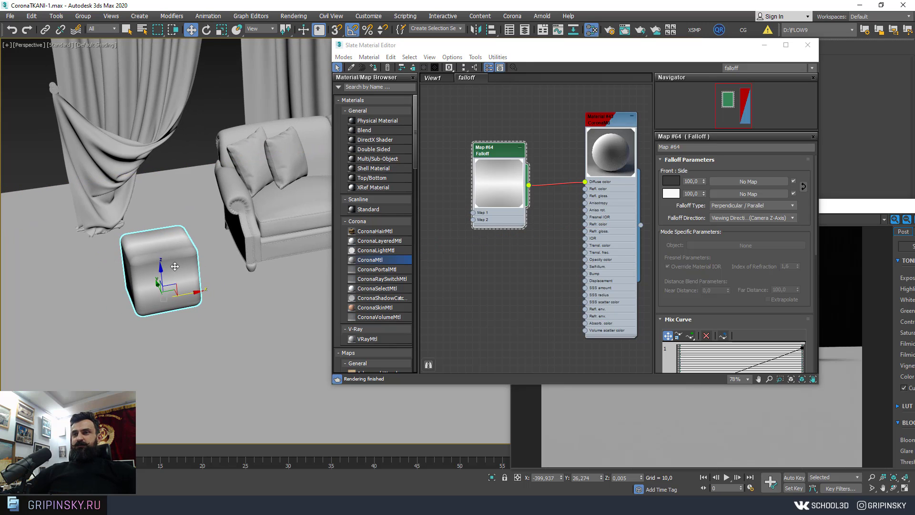
pyautogui.moveTo(572, 56); pyautogui.dragTo(421, 29)
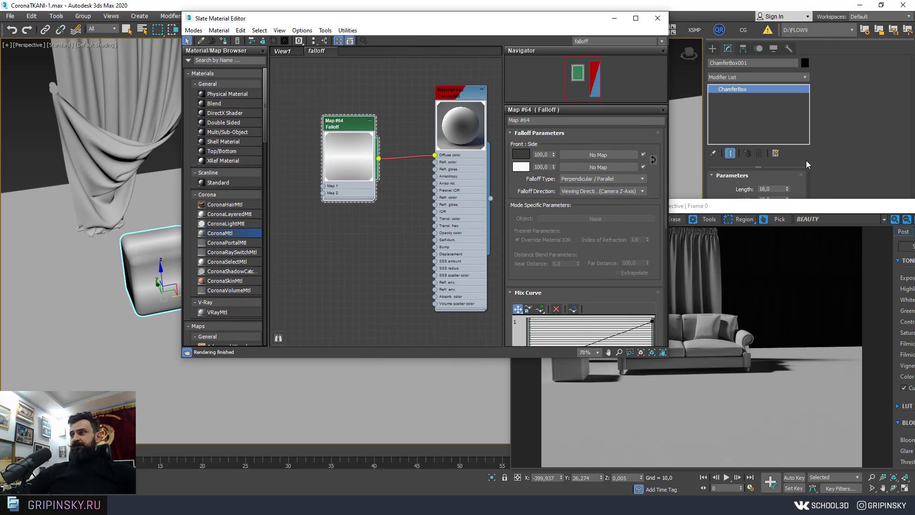
pyautogui.moveTo(777, 210); pyautogui.dragTo(658, 79)
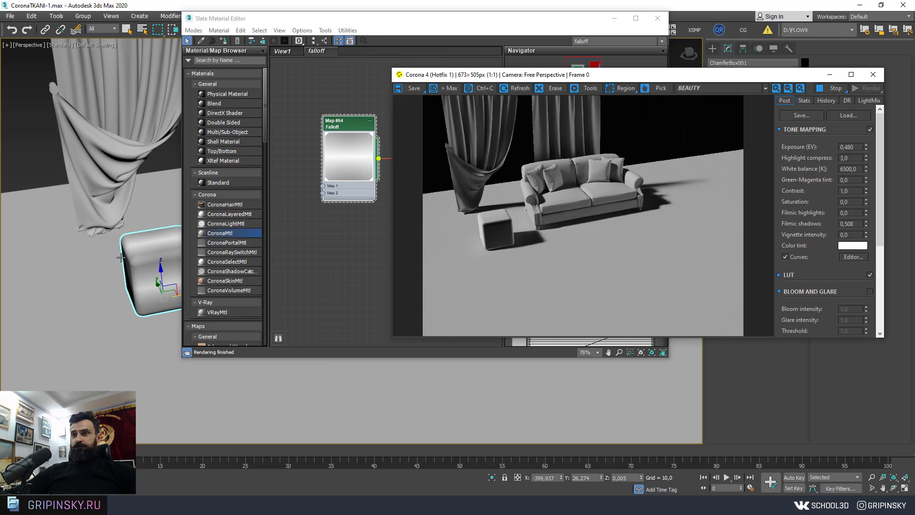
pyautogui.moveTo(121, 272)
pyautogui.mouseDown(button='middle')
pyautogui.moveTo(128, 279)
pyautogui.moveTo(104, 299)
pyautogui.mouseUp(button='middle')
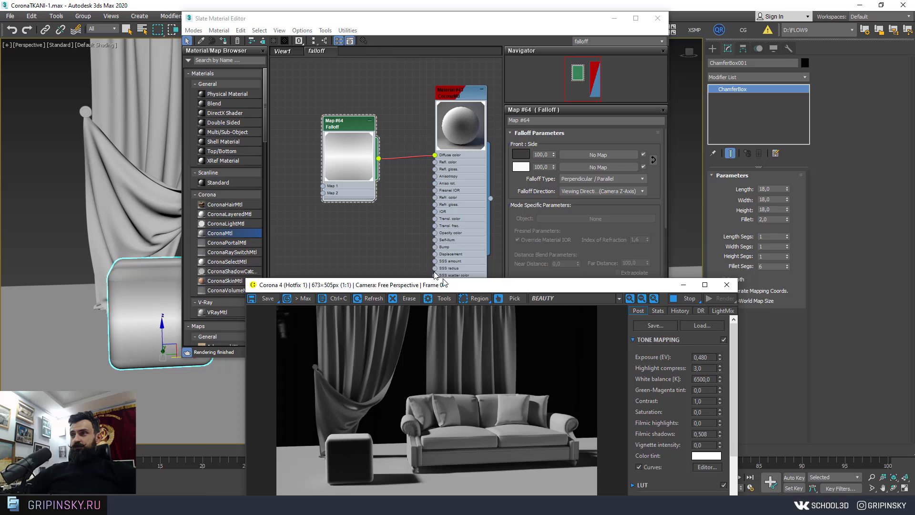
pyautogui.moveTo(597, 76); pyautogui.dragTo(411, 245)
# Try a red 255 front colour, then cancel to keep the dark one
pyautogui.click(514, 157)
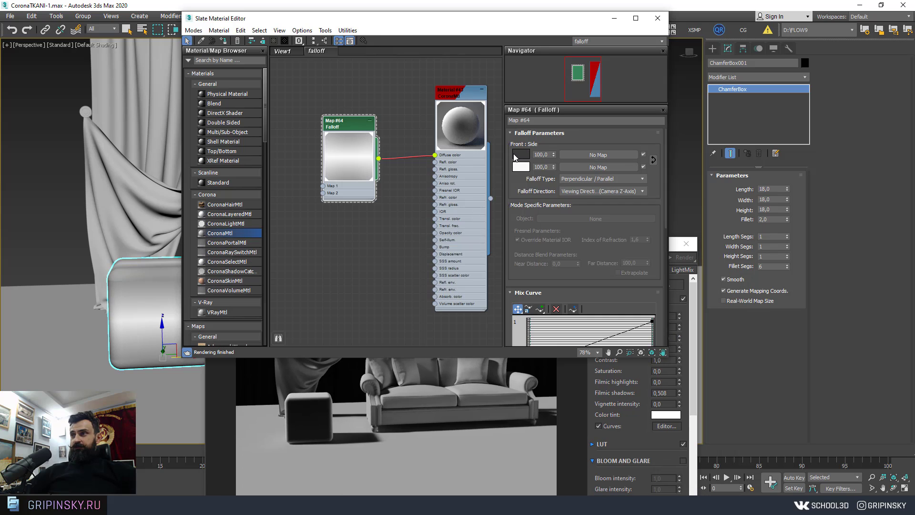
pyautogui.moveTo(350, 65); pyautogui.dragTo(373, 65)
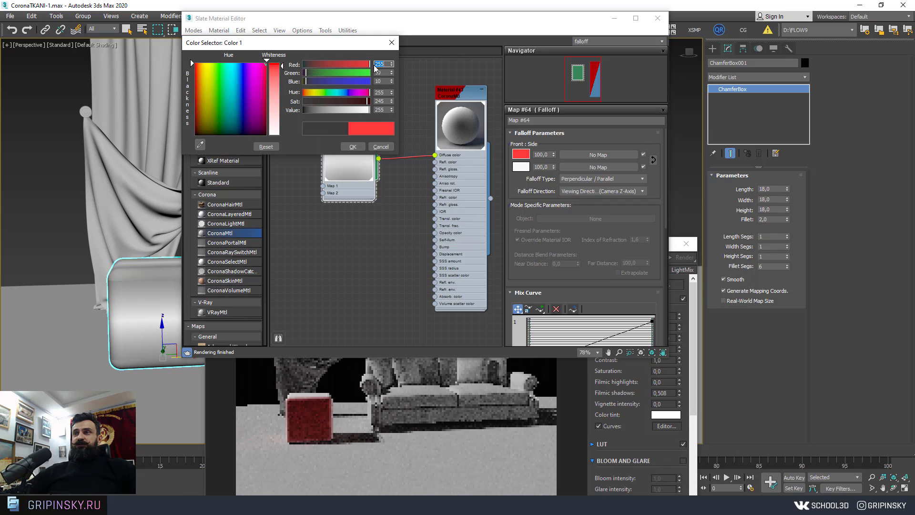
pyautogui.click(386, 146)
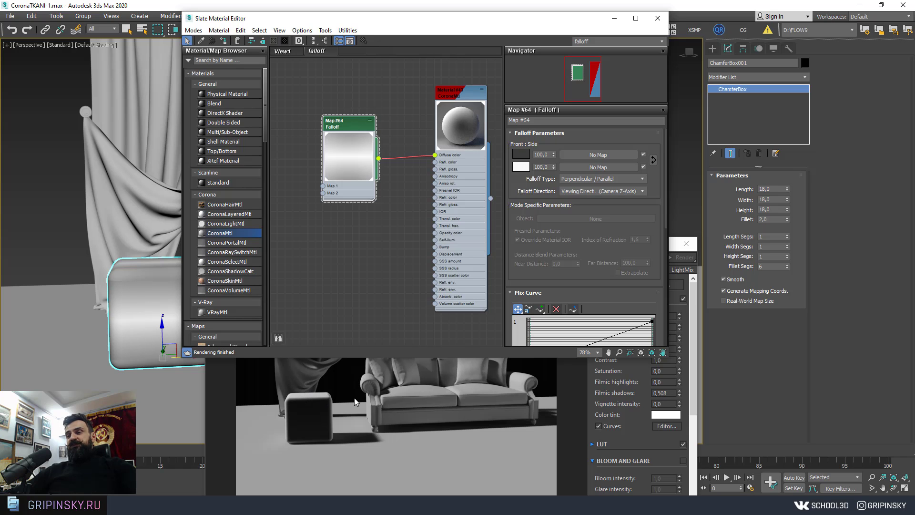
# Orbit the Perspective view to inspect the box's edge falloff in the render
pyautogui.click(497, 402)
pyautogui.moveTo(438, 248); pyautogui.dragTo(564, 123)
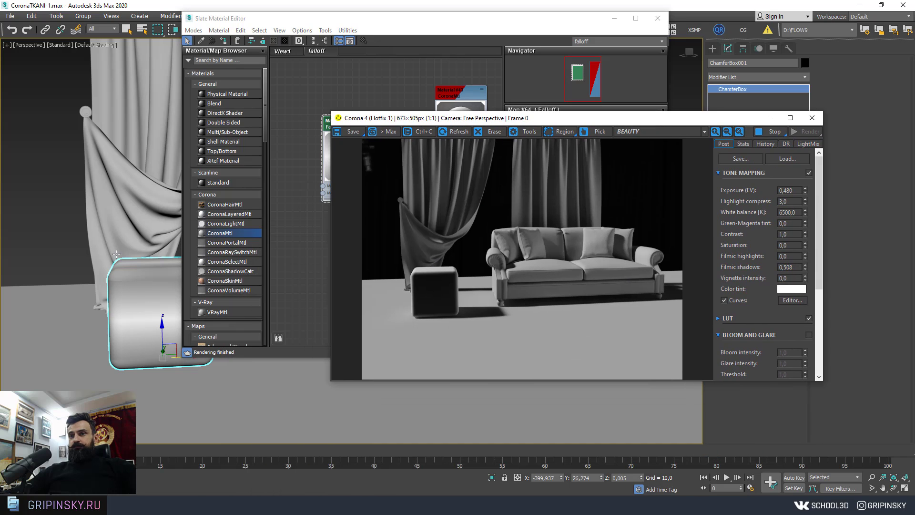
pyautogui.keyDown('alt'); pyautogui.moveTo(147, 271); pyautogui.dragTo(136, 325, button='middle'); pyautogui.keyUp('alt')
pyautogui.keyDown('alt'); pyautogui.moveTo(122, 289); pyautogui.dragTo(139, 272, button='middle'); pyautogui.keyUp('alt')
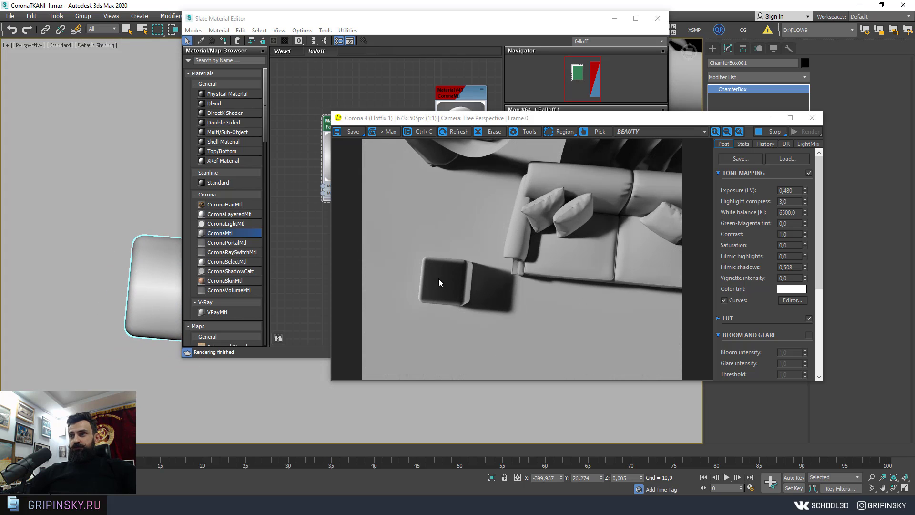
pyautogui.keyDown('alt'); pyautogui.moveTo(126, 337); pyautogui.dragTo(145, 342, button='middle'); pyautogui.keyUp('alt')
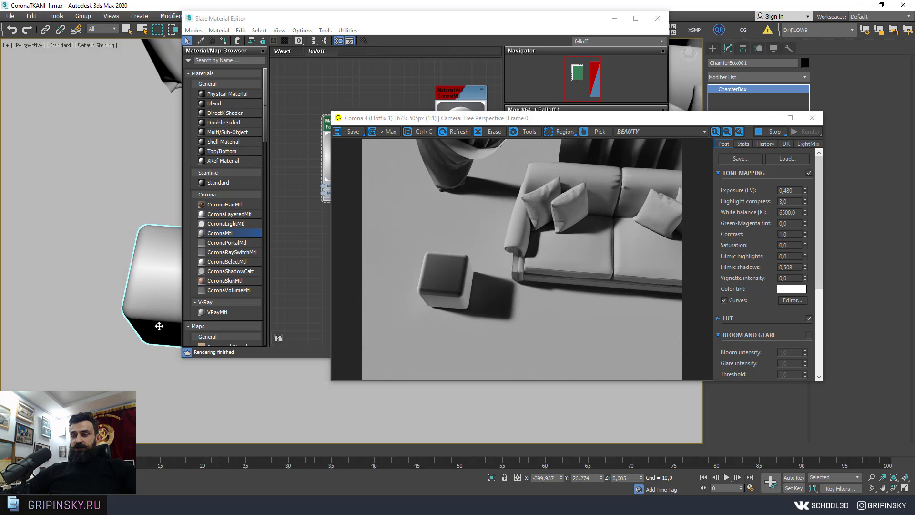
pyautogui.keyDown('alt'); pyautogui.moveTo(158, 328); pyautogui.dragTo(170, 344, button='middle'); pyautogui.keyUp('alt')
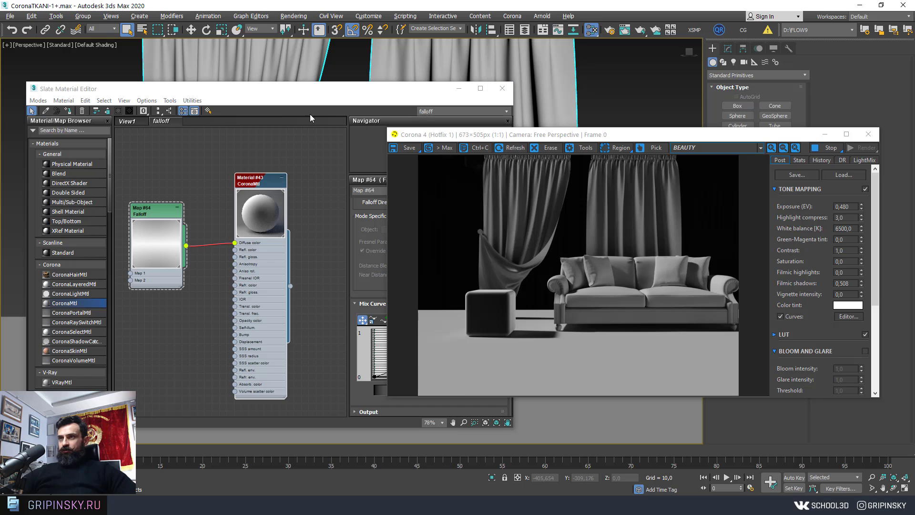
# Revisit the falloff diagram, then bring the Slate Material Editor back in front
pyautogui.moveTo(306, 96); pyautogui.dragTo(256, 53)
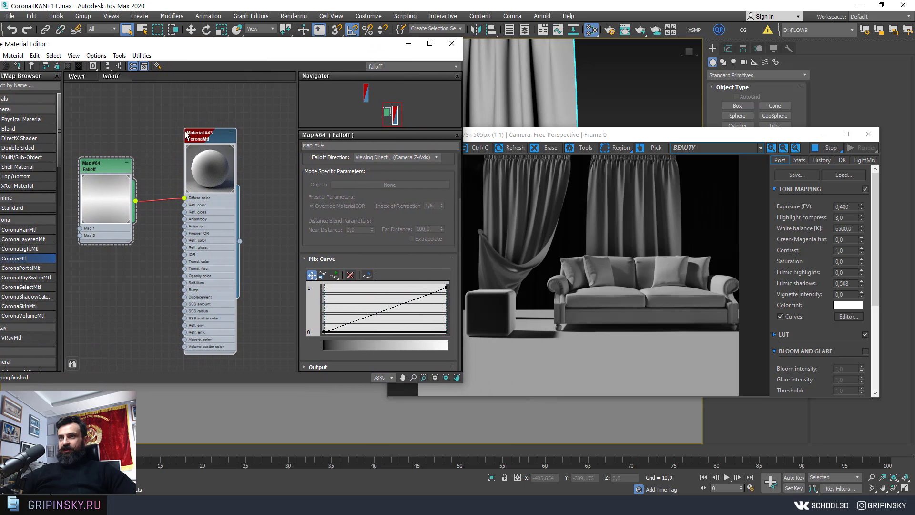
# Set the Falloff front colour to deep navy RGB 2,13,58 and check the blue render
pyautogui.click(604, 135)
pyautogui.moveTo(629, 138)
pyautogui.mouseDown()
pyautogui.moveTo(654, 106)
pyautogui.moveTo(565, 116)
pyautogui.mouseUp()
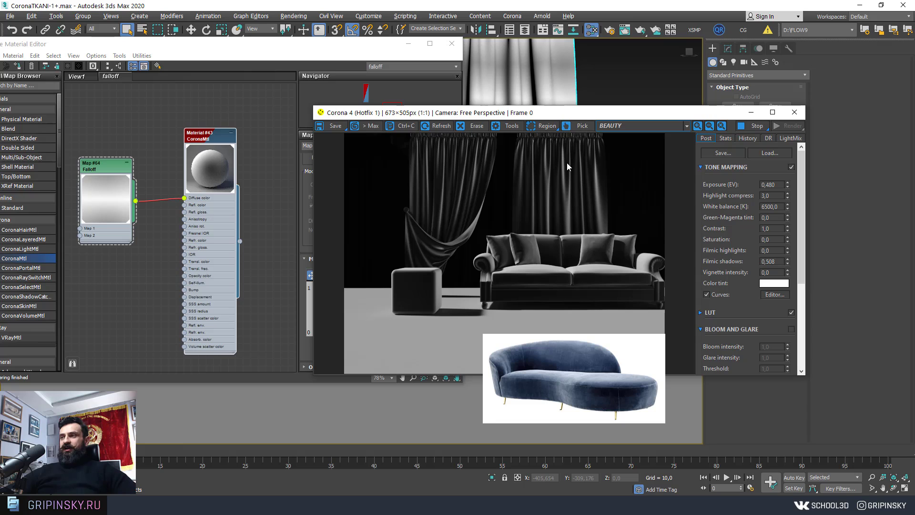
pyautogui.moveTo(544, 117); pyautogui.dragTo(578, 94)
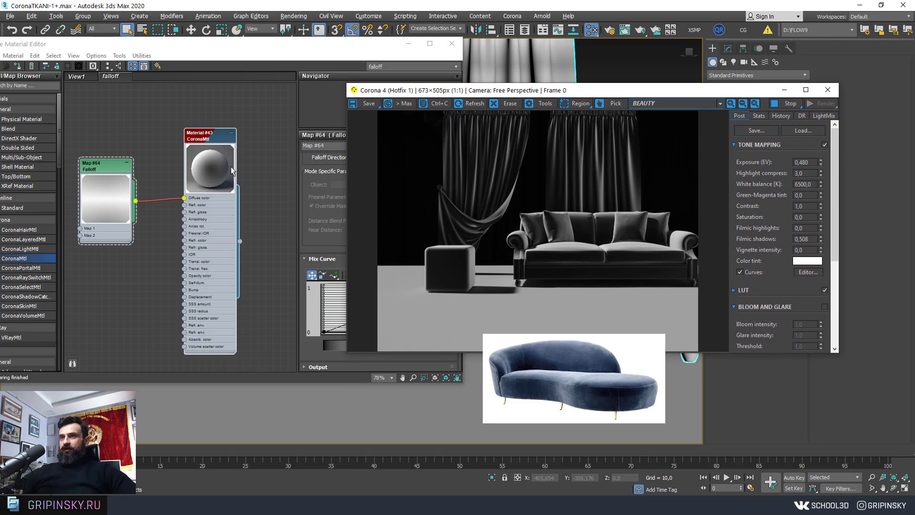
pyautogui.click(203, 140)
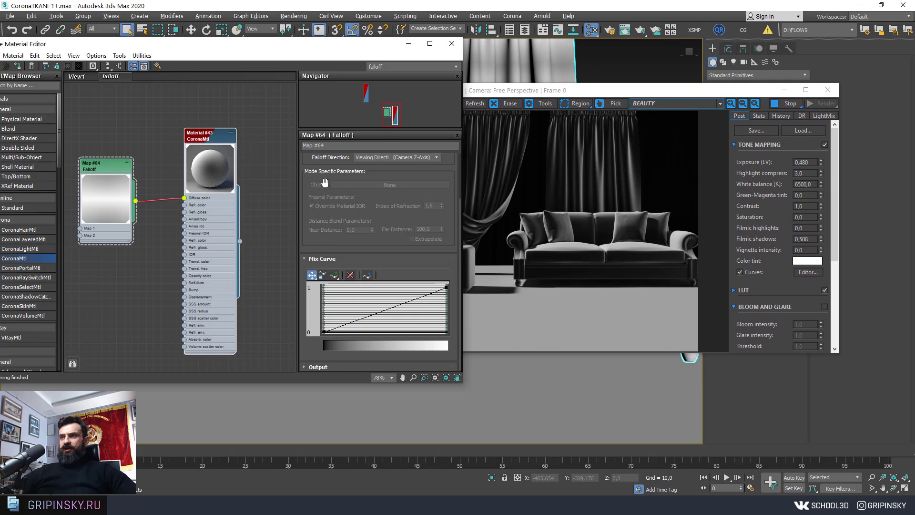
pyautogui.scroll(3, 456, 174)
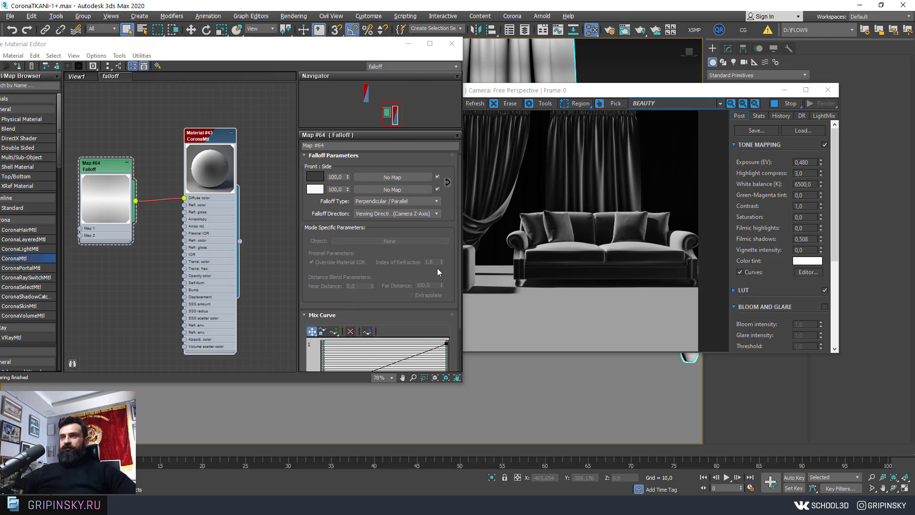
pyautogui.click(315, 177)
pyautogui.moveTo(227, 87); pyautogui.dragTo(266, 66)
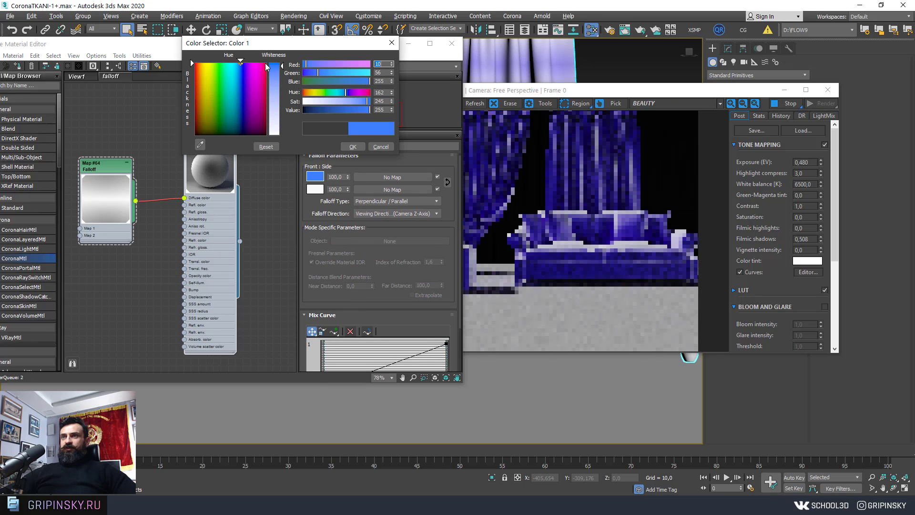
pyautogui.click(318, 110)
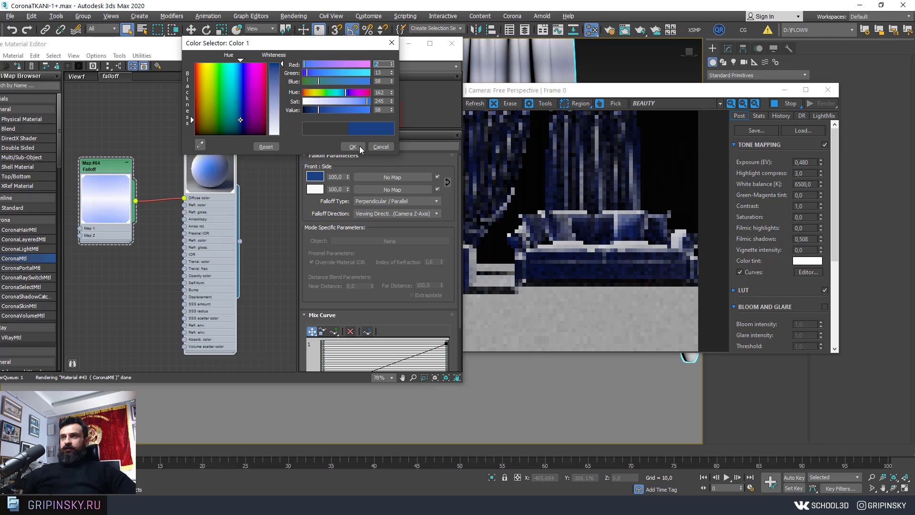
pyautogui.click(358, 148)
pyautogui.moveTo(555, 90); pyautogui.dragTo(597, 66)
pyautogui.click(425, 401)
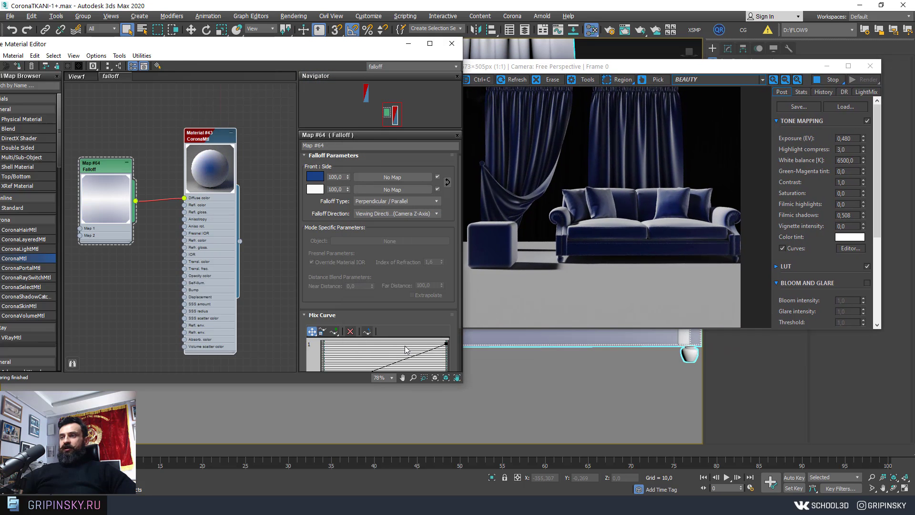
pyautogui.moveTo(459, 286); pyautogui.dragTo(472, 338)
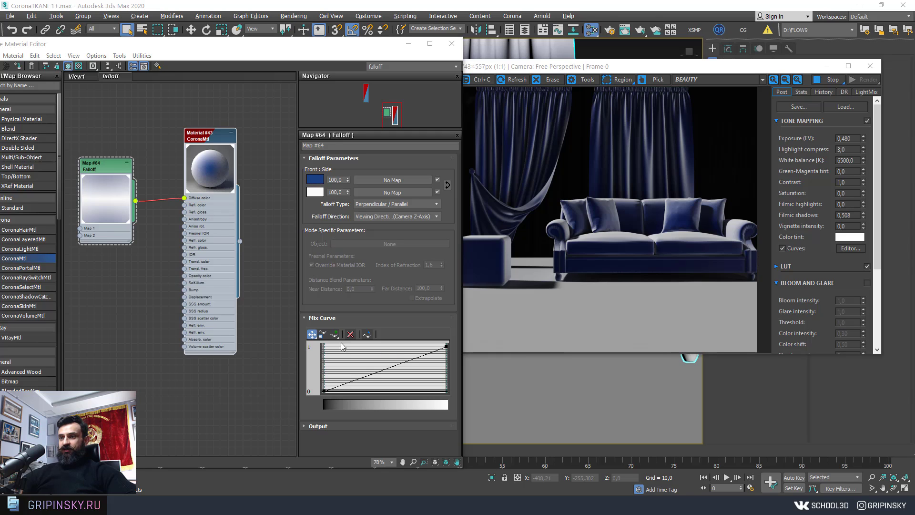
# Test moving the mix curve's end points, then restore the original diagonal
pyautogui.moveTo(447, 347); pyautogui.dragTo(399, 391)
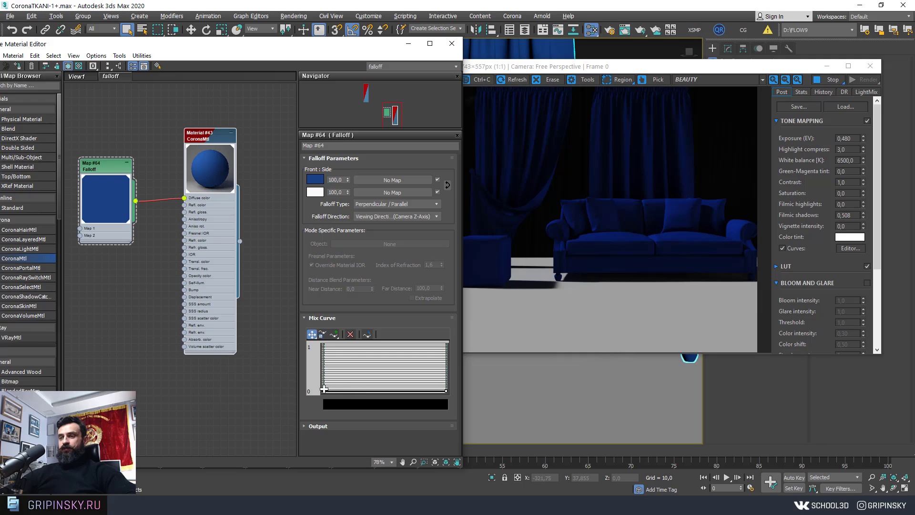
pyautogui.moveTo(324, 390); pyautogui.dragTo(324, 347)
pyautogui.moveTo(446, 390); pyautogui.dragTo(447, 346)
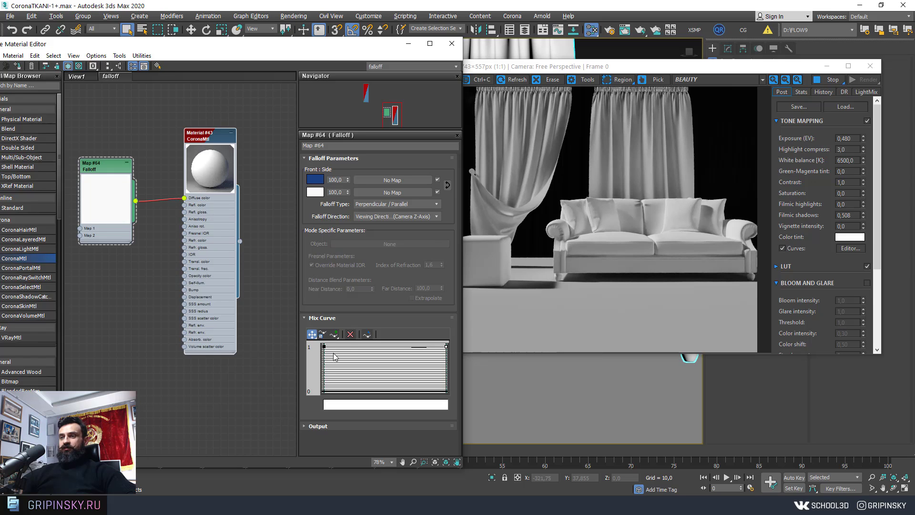
pyautogui.moveTo(322, 346); pyautogui.dragTo(326, 347)
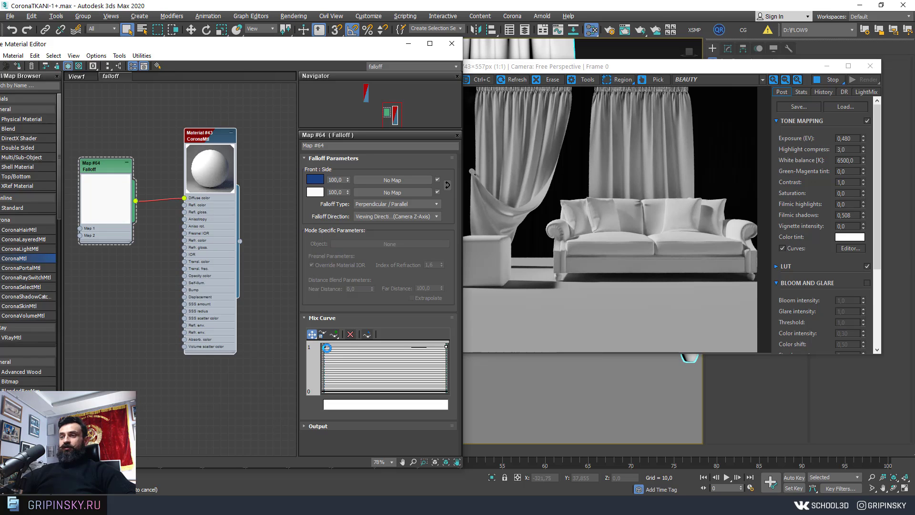
pyautogui.moveTo(326, 347); pyautogui.dragTo(325, 383)
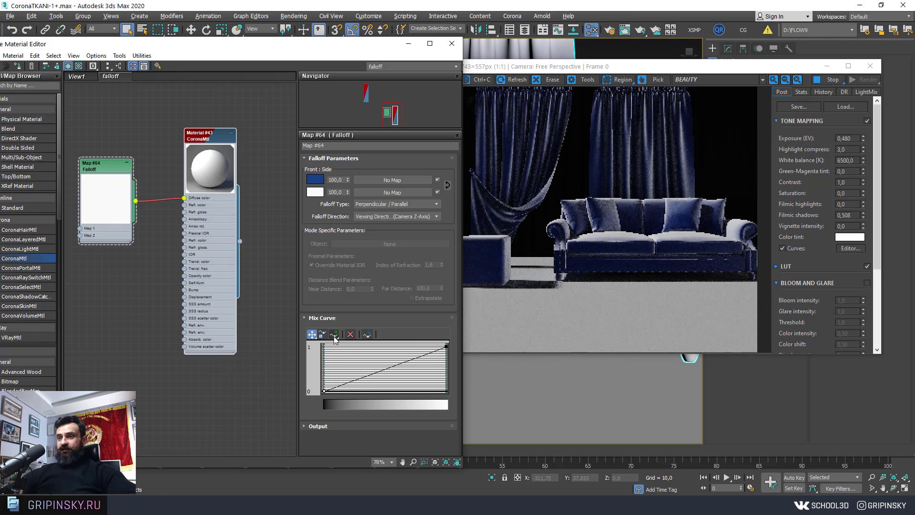
# Add a middle curve point and drag it low toward the lower right
pyautogui.click(335, 335)
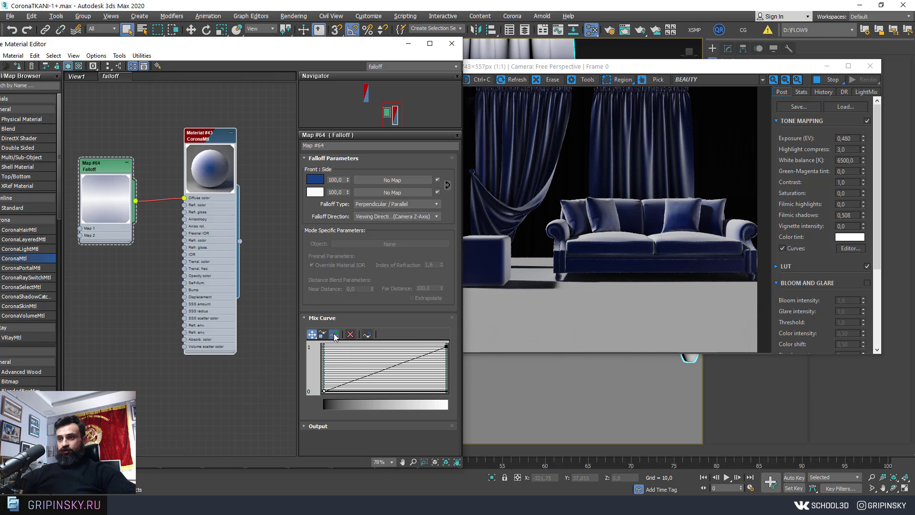
pyautogui.click(391, 368)
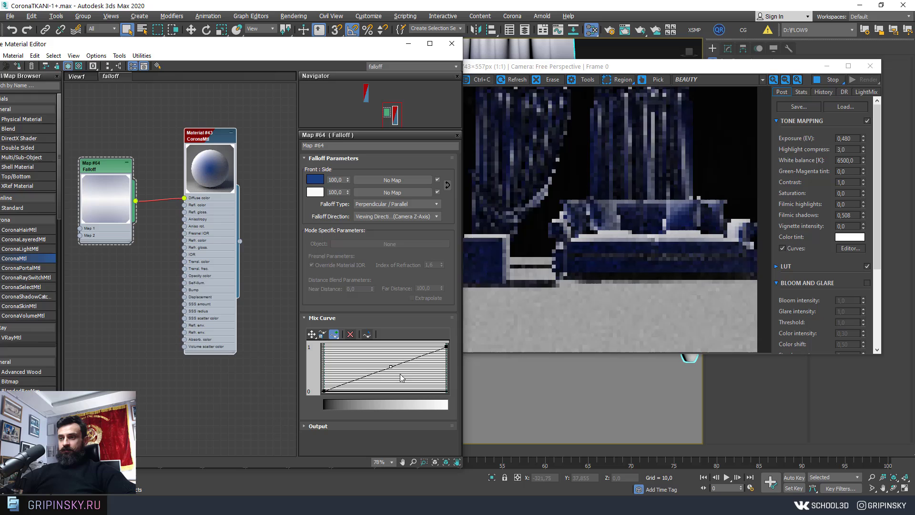
pyautogui.click(312, 335)
pyautogui.moveTo(391, 364); pyautogui.dragTo(402, 384)
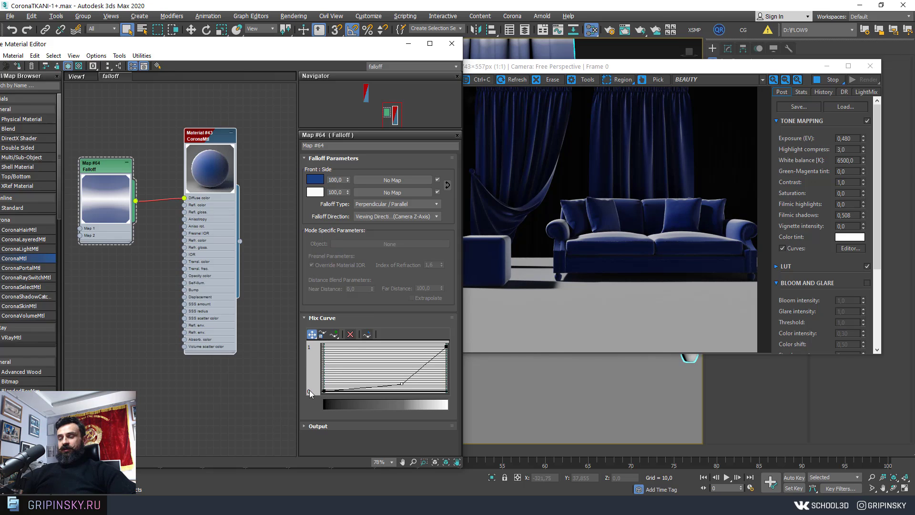
pyautogui.moveTo(400, 383); pyautogui.dragTo(424, 388)
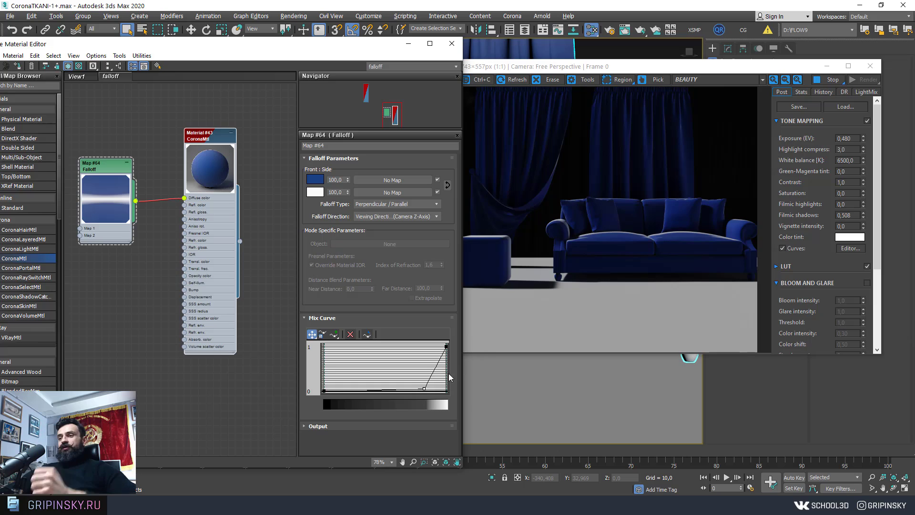
pyautogui.moveTo(425, 389); pyautogui.dragTo(442, 391)
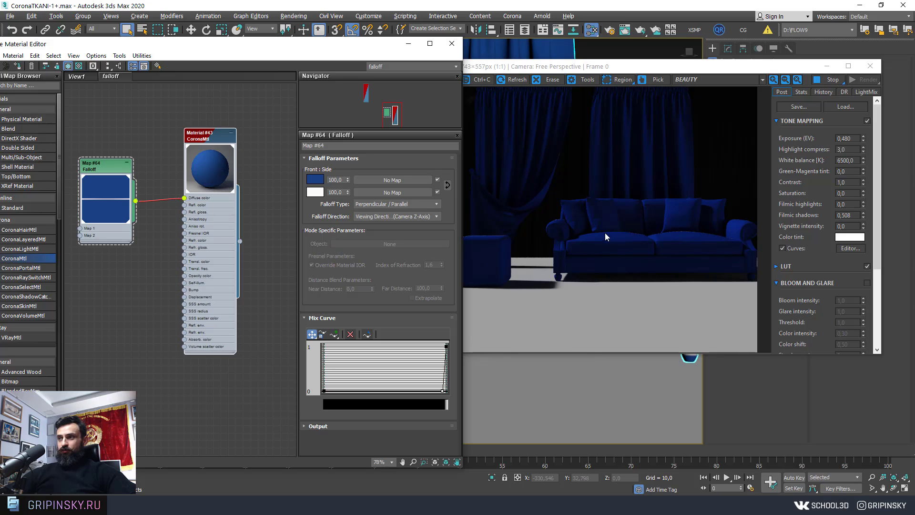
pyautogui.moveTo(443, 389); pyautogui.dragTo(436, 391)
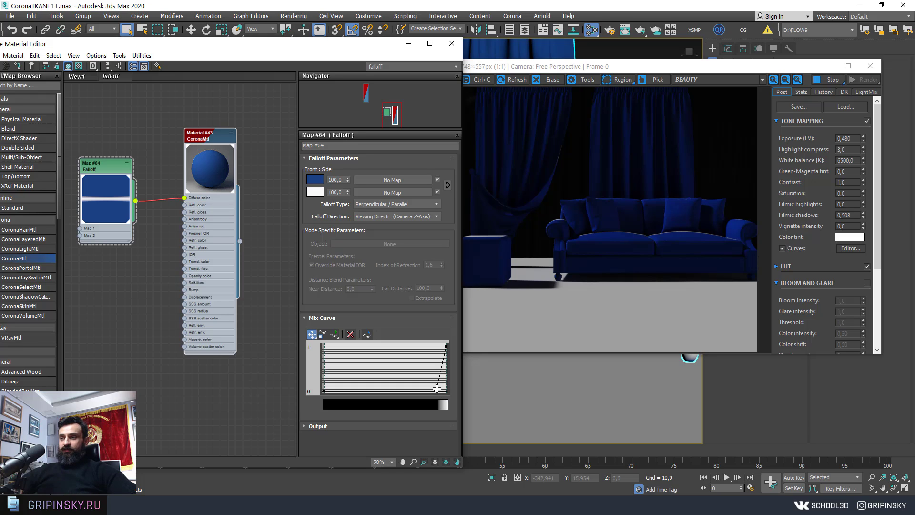
pyautogui.moveTo(436, 389); pyautogui.dragTo(434, 384)
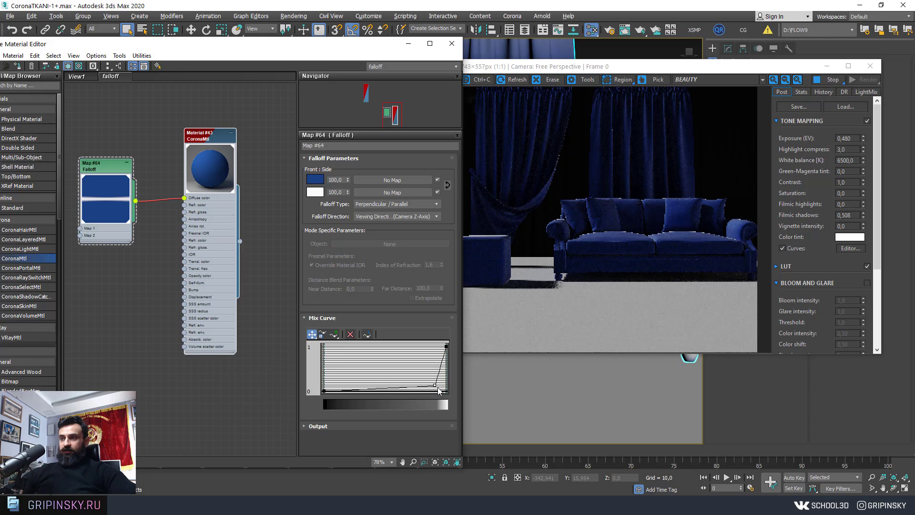
# Make that curve point Bezier-Smooth and soften its handle, then frame the sofa
pyautogui.rightClick(435, 385)
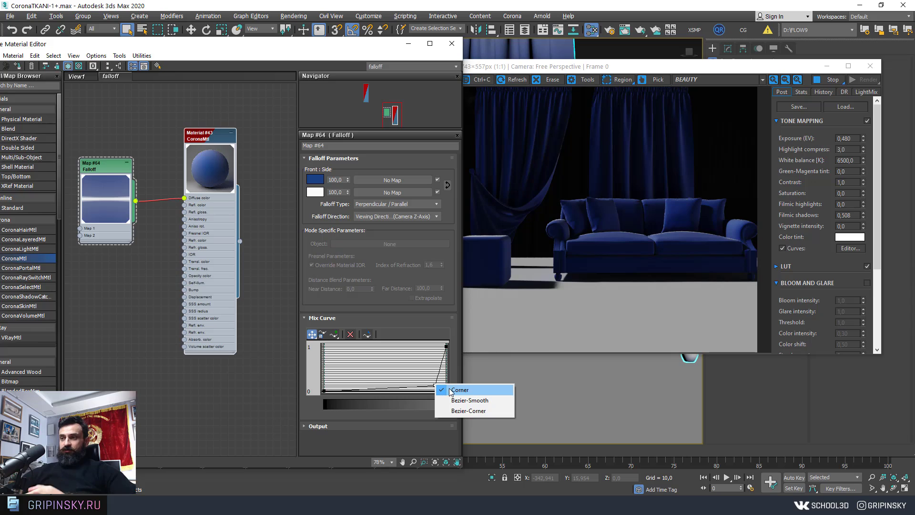
pyautogui.click(471, 400)
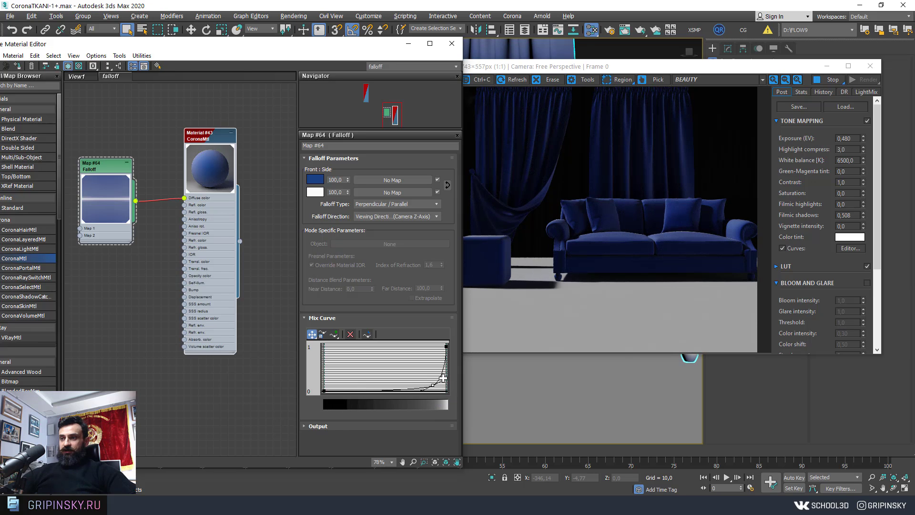
pyautogui.moveTo(443, 378); pyautogui.dragTo(418, 387)
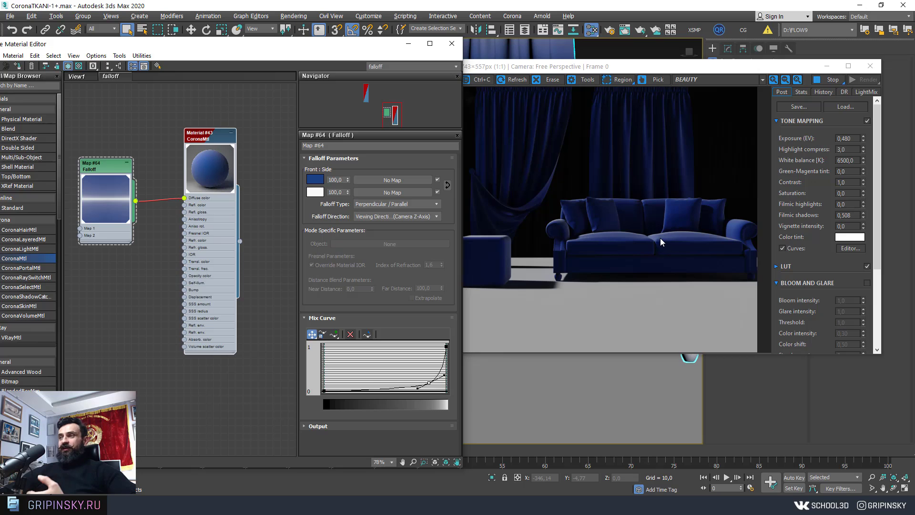
pyautogui.keyDown('alt'); pyautogui.moveTo(620, 403); pyautogui.dragTo(591, 383, button='middle'); pyautogui.keyUp('alt')
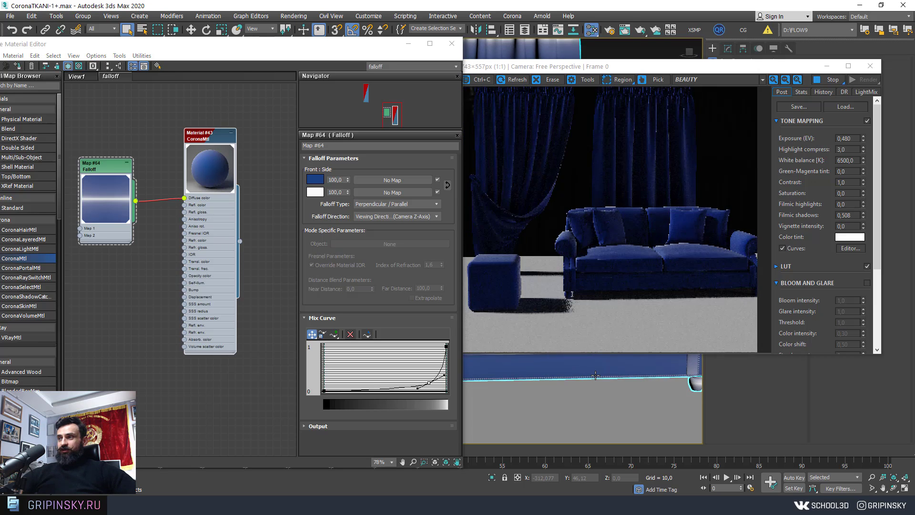
pyautogui.scroll(3, 593, 387)
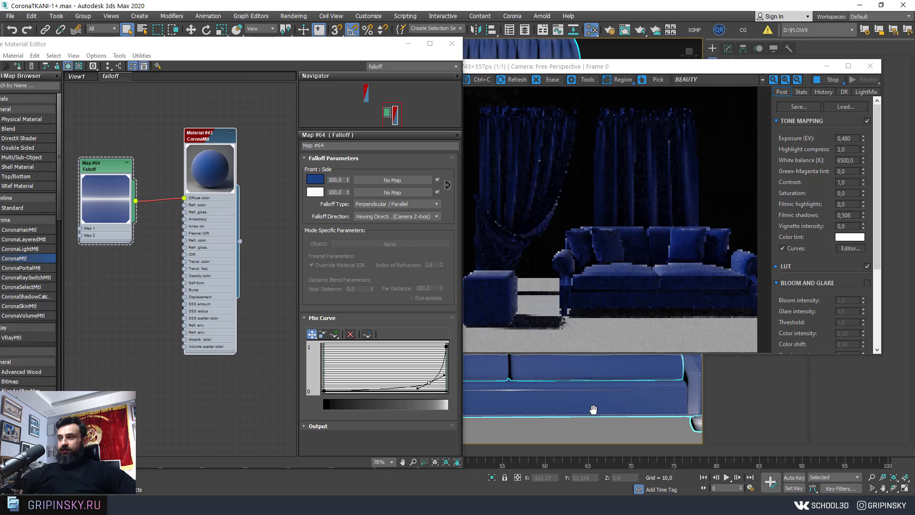
pyautogui.moveTo(597, 392); pyautogui.dragTo(611, 393, button='middle')
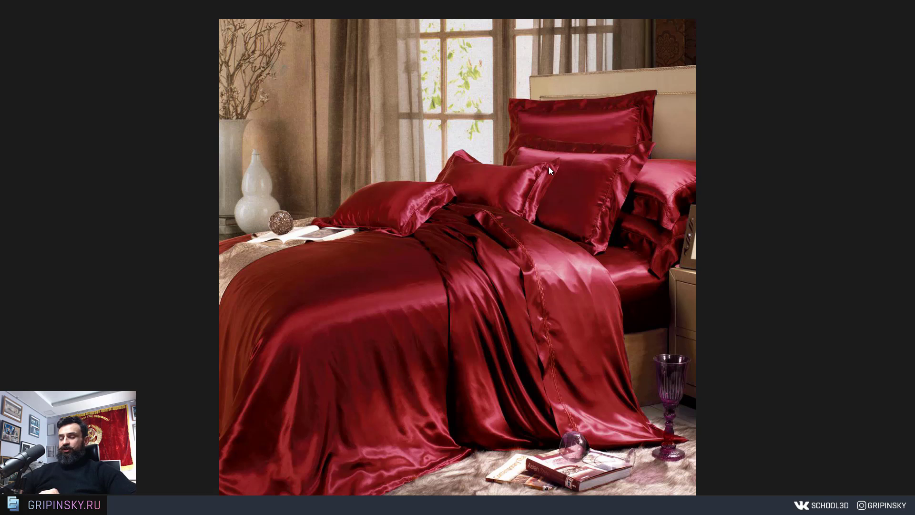
# Exit full-screen on the red satin bedding photo and close ACDSee Quick View
pyautogui.doubleClick(527, 217)
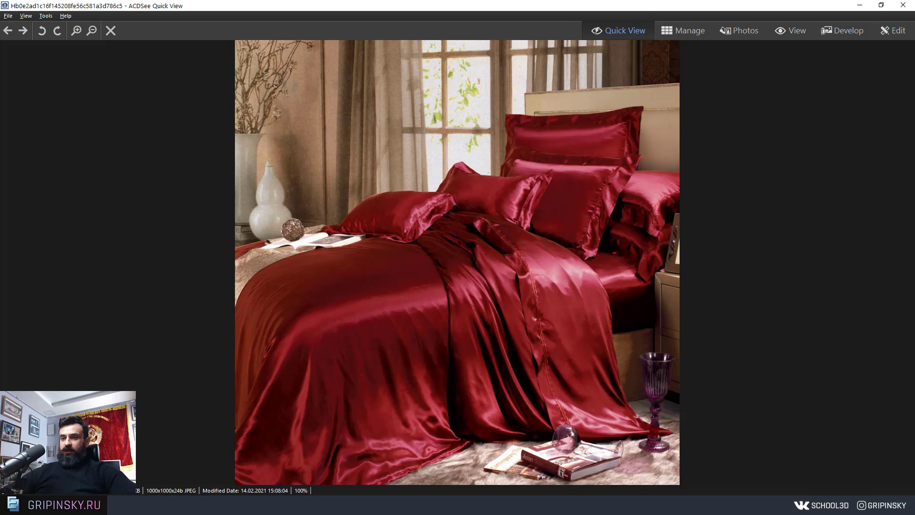
pyautogui.press('Escape')
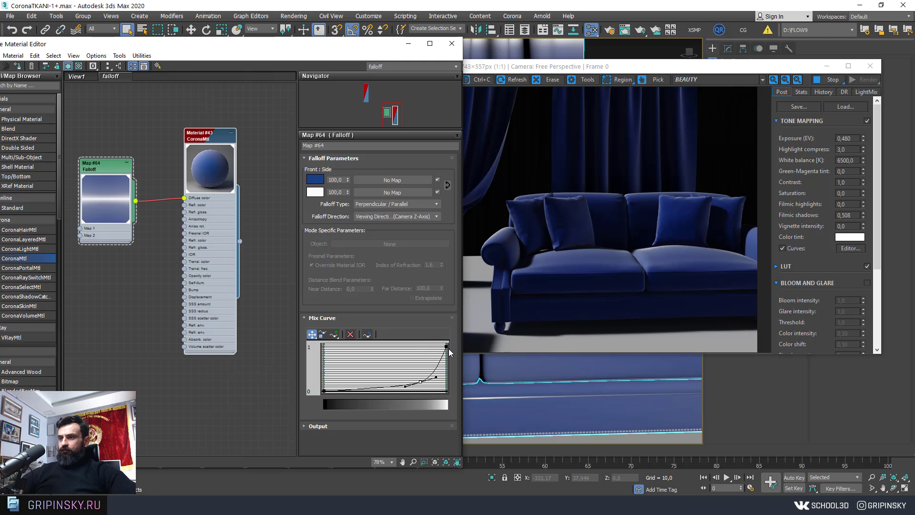
# Flatten the Falloff mix curve, add three points and raise one to 1 as a sharp peak
pyautogui.click(351, 335)
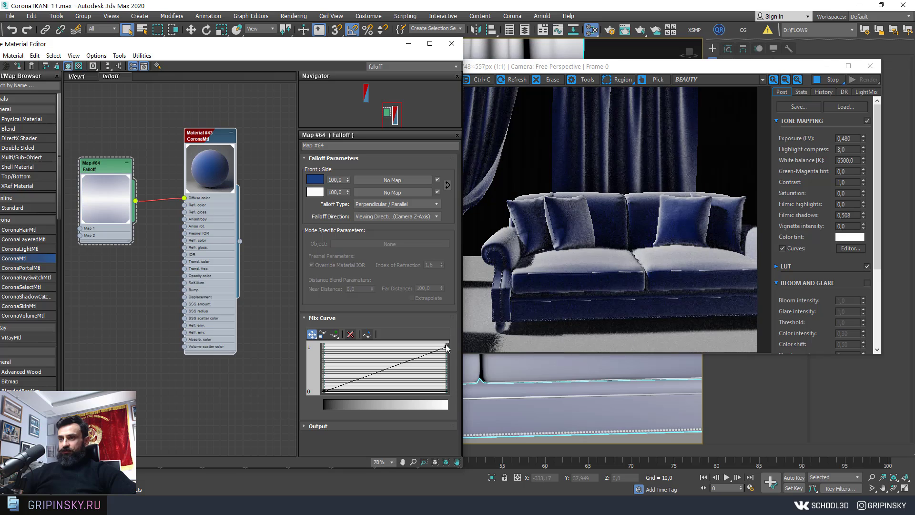
pyautogui.moveTo(446, 346); pyautogui.dragTo(432, 398)
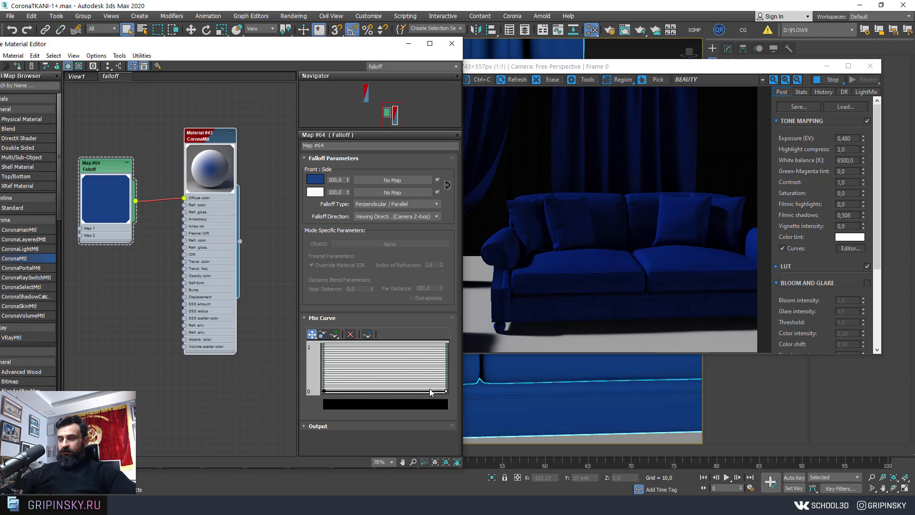
pyautogui.click(335, 334)
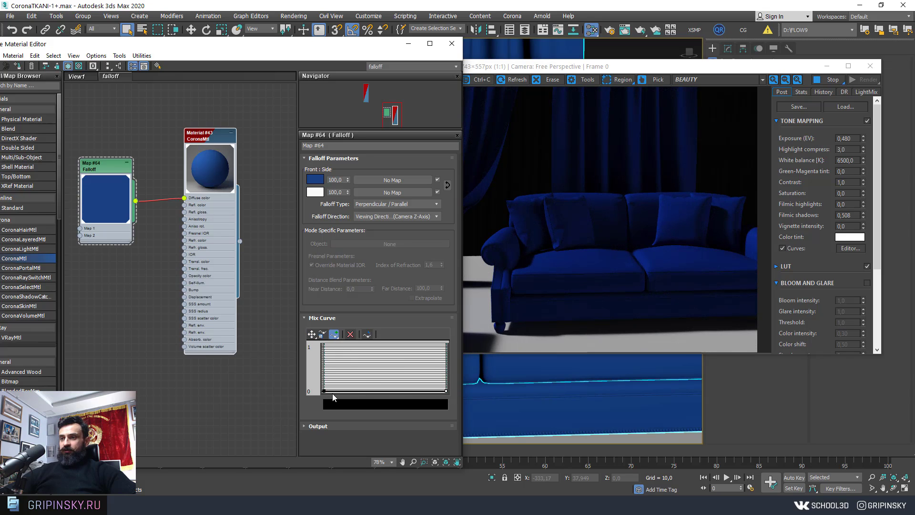
pyautogui.click(336, 391)
pyautogui.click(351, 391)
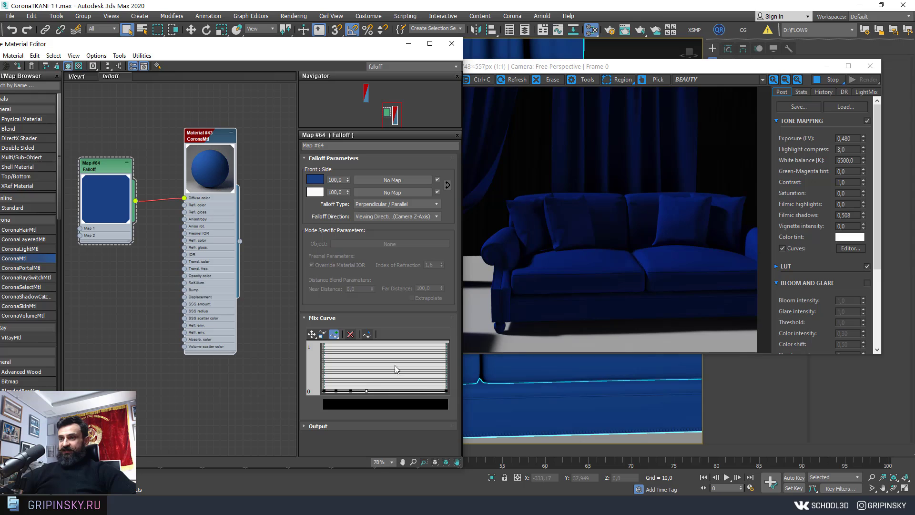
pyautogui.click(312, 334)
pyautogui.moveTo(350, 390); pyautogui.dragTo(350, 347)
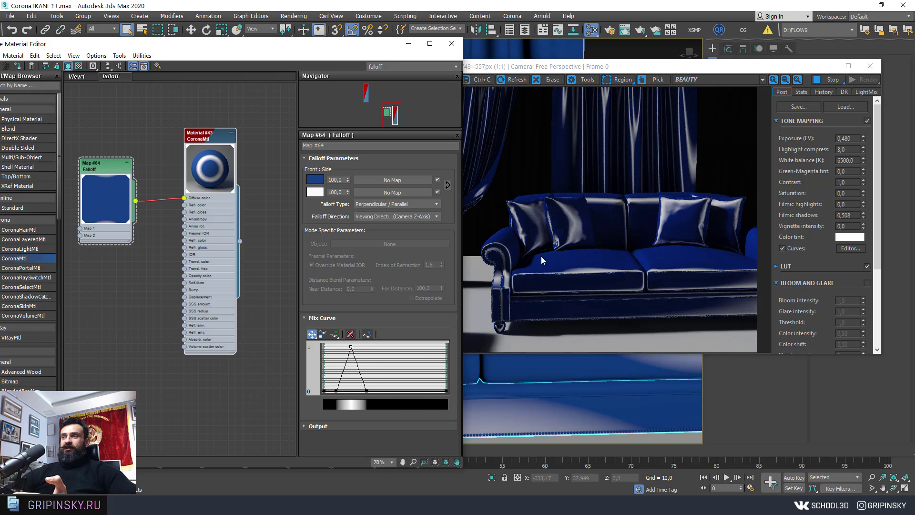
# Make the curve's peak point Bezier-Smooth and narrow it into a slim bump
pyautogui.rightClick(337, 390)
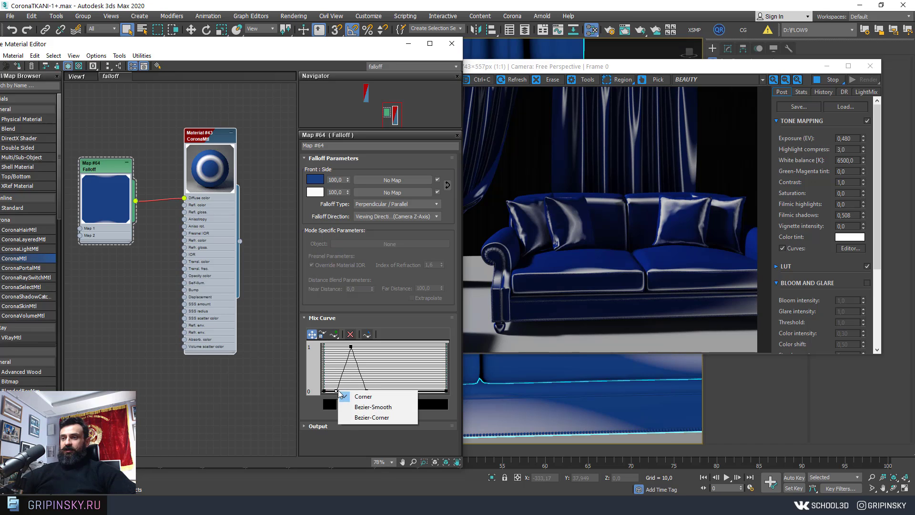
pyautogui.click(373, 392)
pyautogui.rightClick(367, 389)
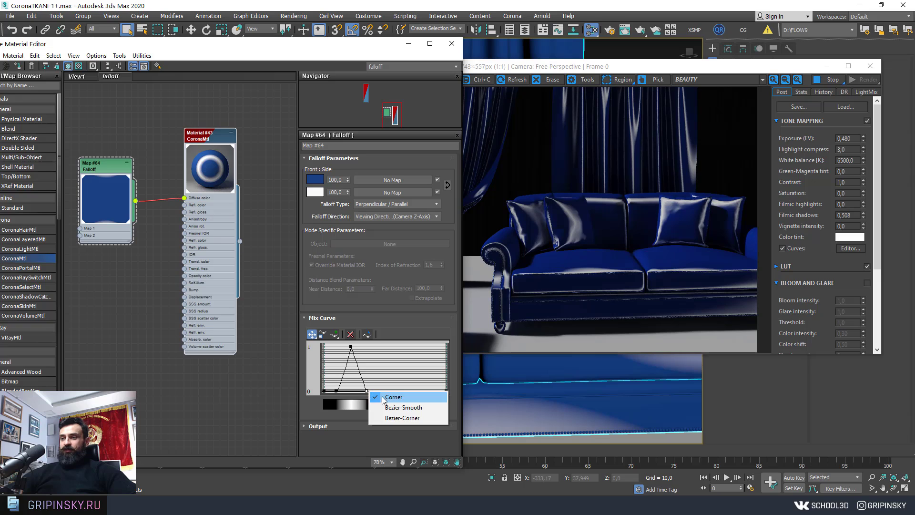
pyautogui.click(391, 407)
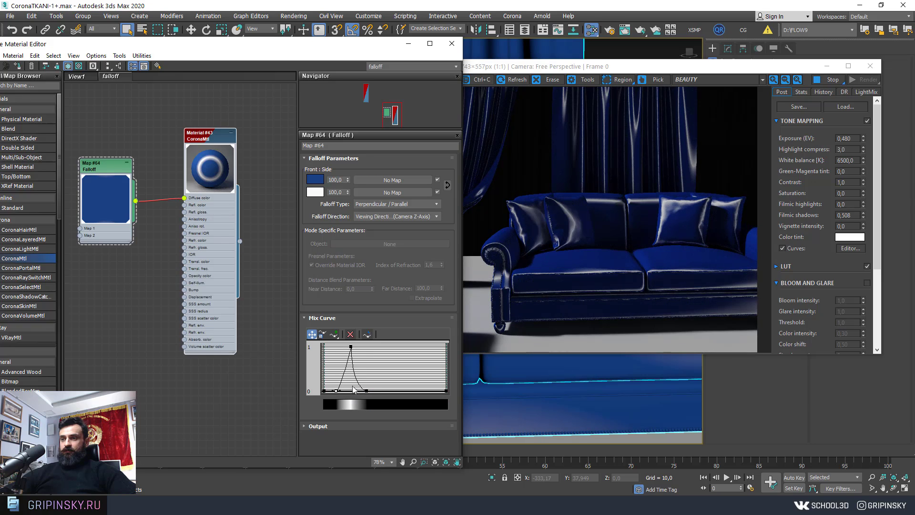
pyautogui.moveTo(339, 391); pyautogui.dragTo(352, 388)
pyautogui.moveTo(614, 382)
pyautogui.mouseDown(button='middle')
pyautogui.moveTo(648, 411)
pyautogui.moveTo(650, 388)
pyautogui.moveTo(628, 390)
pyautogui.mouseUp(button='middle')
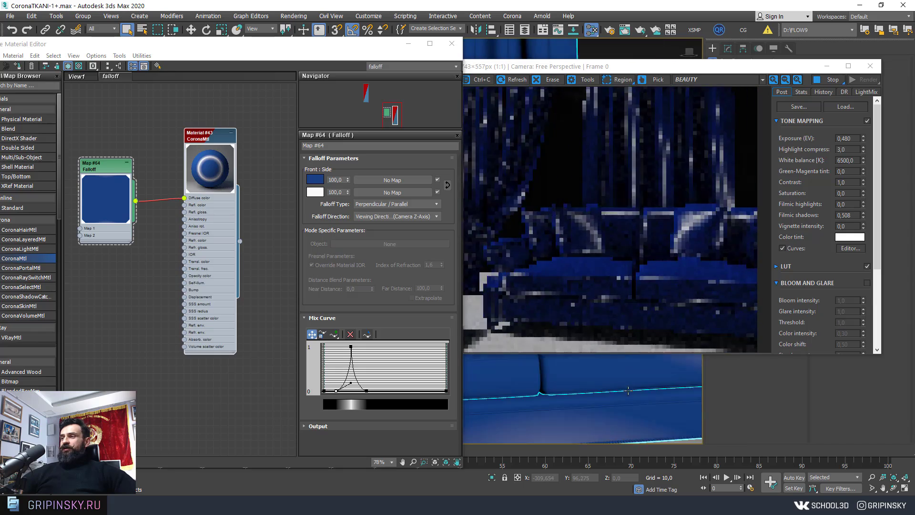
pyautogui.keyDown('alt'); pyautogui.moveTo(628, 390); pyautogui.dragTo(584, 401, button='middle'); pyautogui.keyUp('alt')
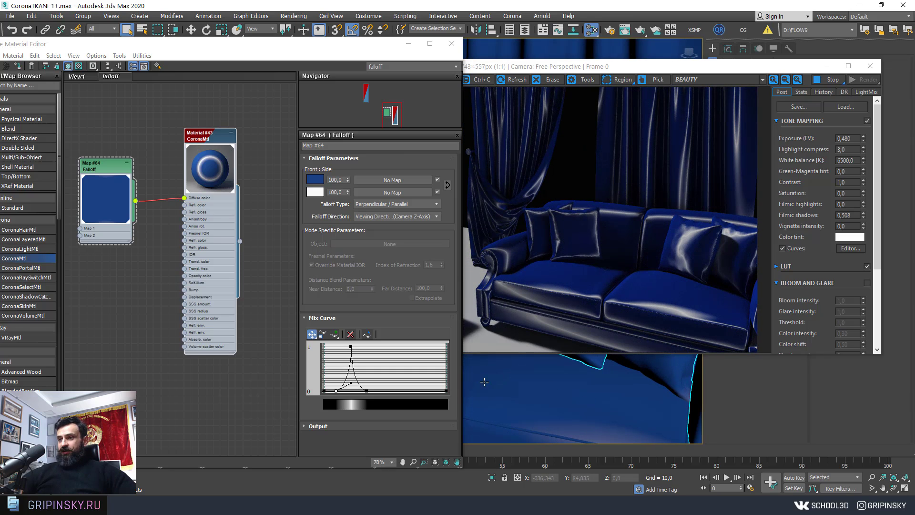
# Raise the curve's right endpoint and set it to Bezier-Corner to brighten sofa edges
pyautogui.moveTo(444, 391); pyautogui.dragTo(446, 382)
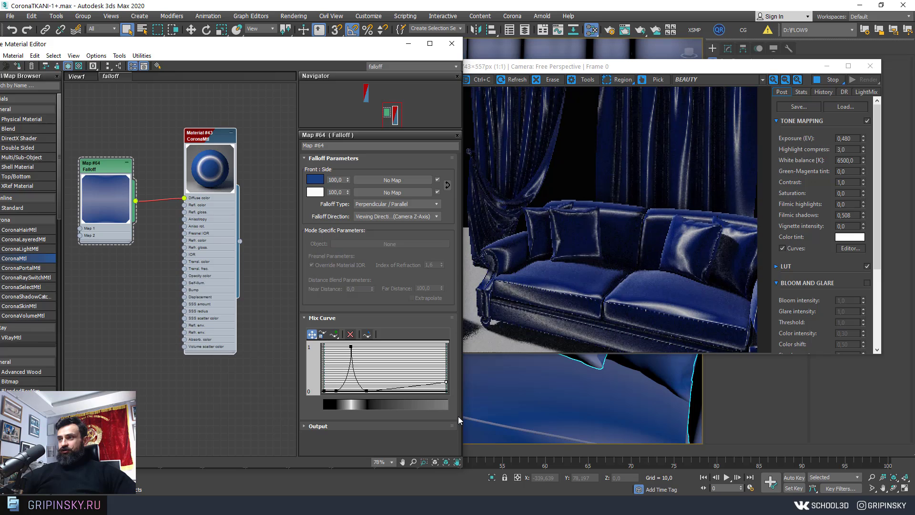
pyautogui.moveTo(446, 382); pyautogui.dragTo(445, 375)
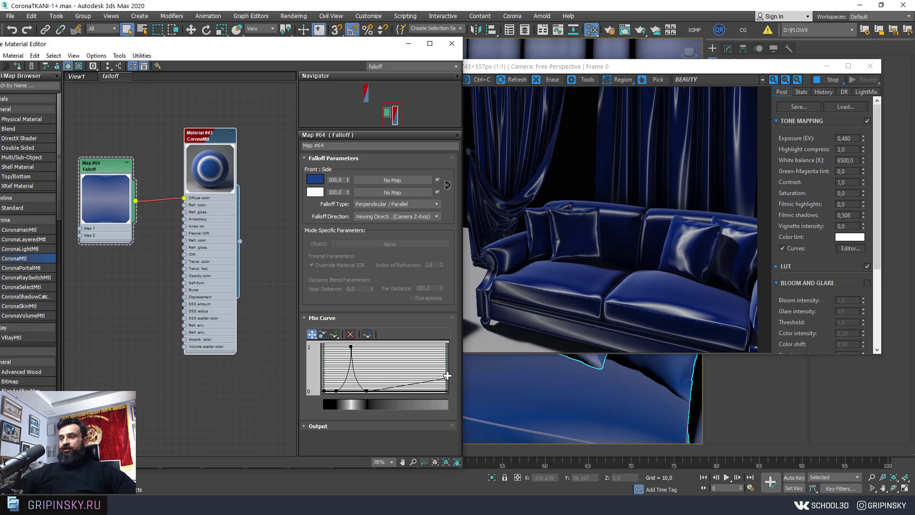
pyautogui.rightClick(447, 376)
pyautogui.click(482, 403)
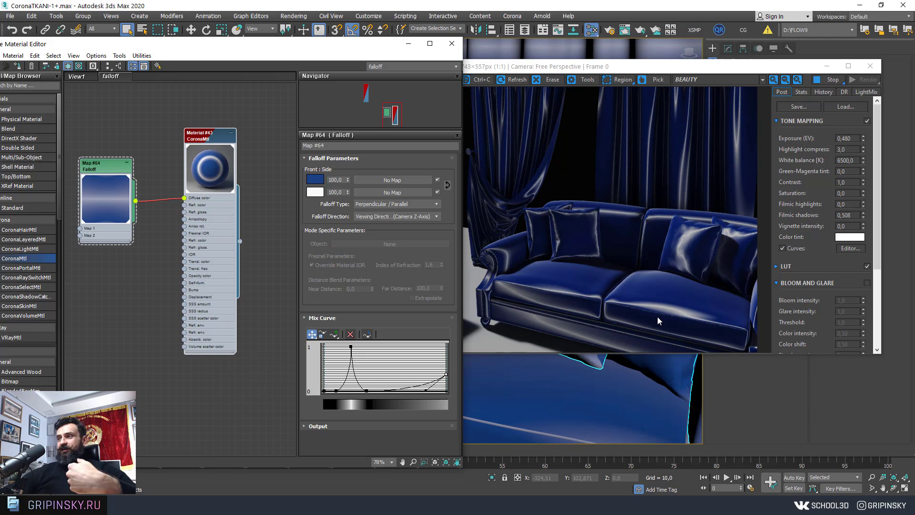
pyautogui.moveTo(606, 402)
pyautogui.keyDown('alt'); pyautogui.mouseDown(button='middle')
pyautogui.moveTo(582, 401)
pyautogui.moveTo(616, 411)
pyautogui.mouseUp(button='middle'); pyautogui.keyUp('alt')
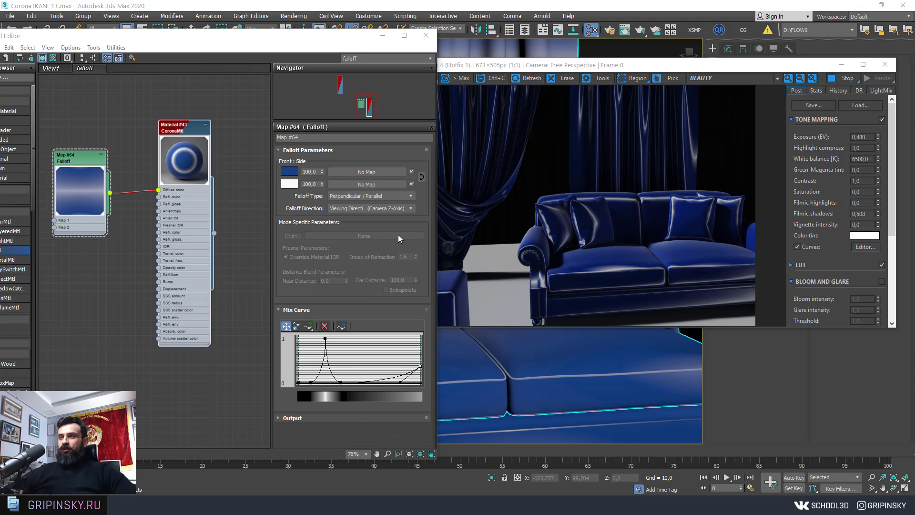
# Set the Falloff Type to Towards / Away and view the refreshed sofa render
pyautogui.click(363, 196)
pyautogui.click(359, 205)
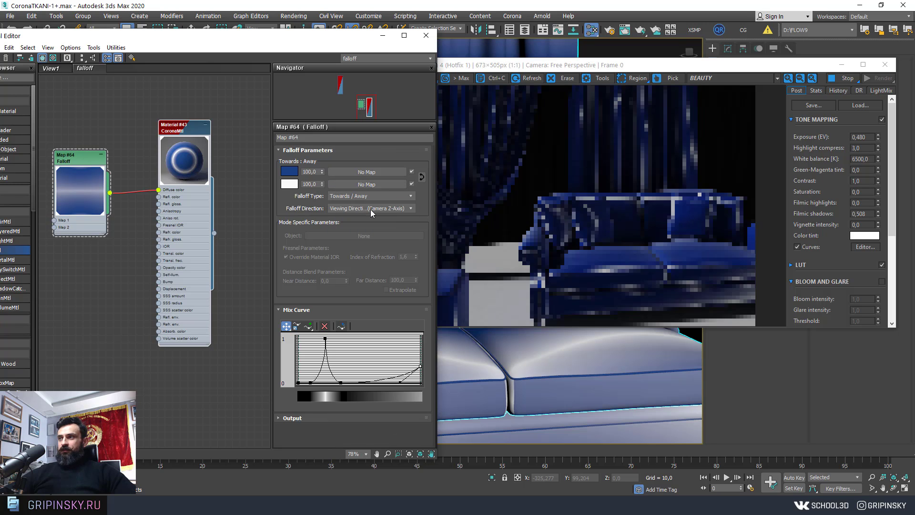
pyautogui.scroll(-3, 552, 396)
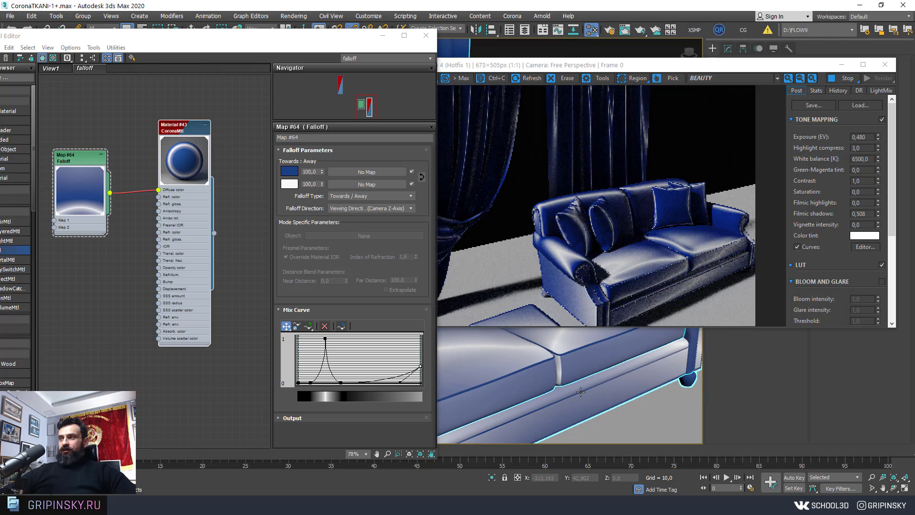
pyautogui.scroll(3, 537, 387)
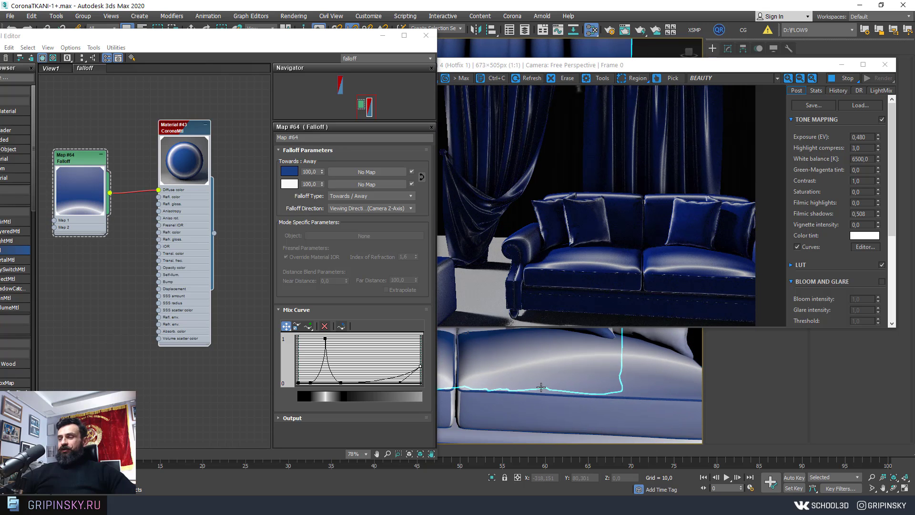
pyautogui.keyDown('alt'); pyautogui.moveTo(545, 390); pyautogui.dragTo(505, 376, button='middle'); pyautogui.keyUp('alt')
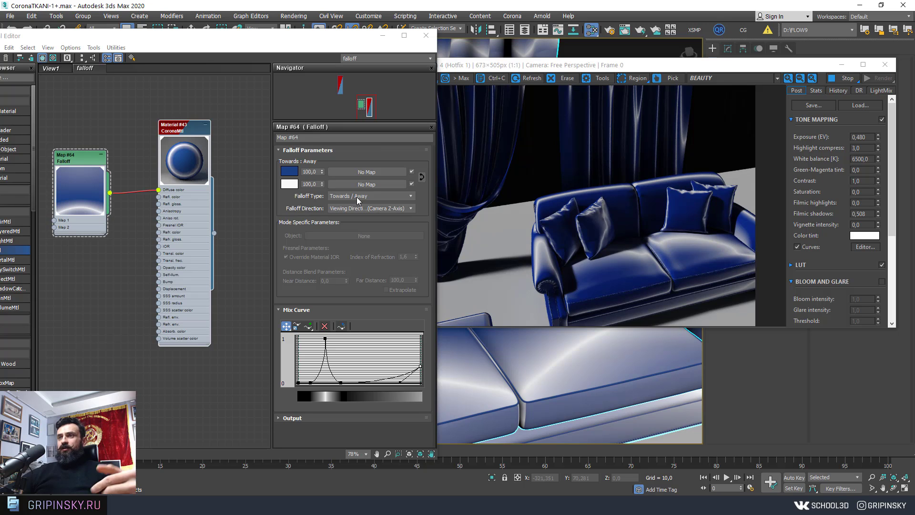
# Compare against Perpendicular / Parallel, then return the Falloff Type to Towards / Away
pyautogui.click(356, 196)
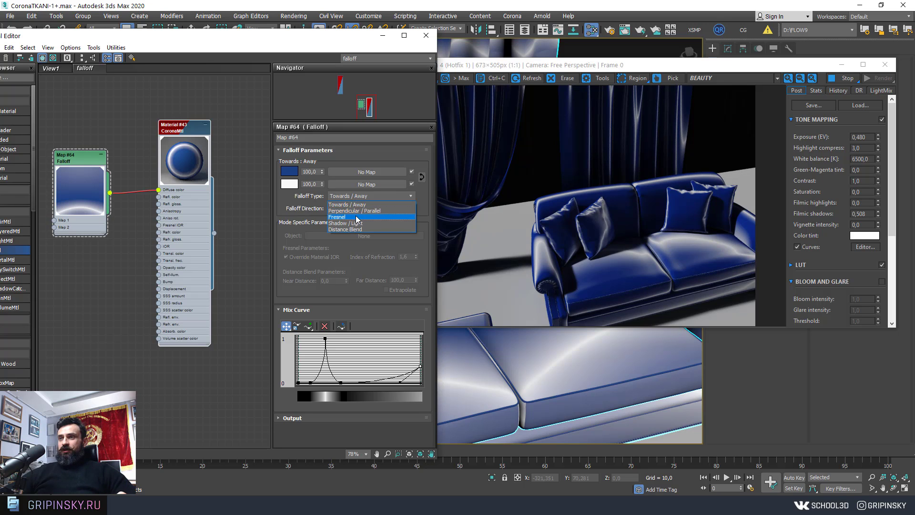
pyautogui.click(355, 210)
pyautogui.keyDown('alt'); pyautogui.moveTo(572, 362); pyautogui.dragTo(634, 354, button='middle'); pyautogui.keyUp('alt')
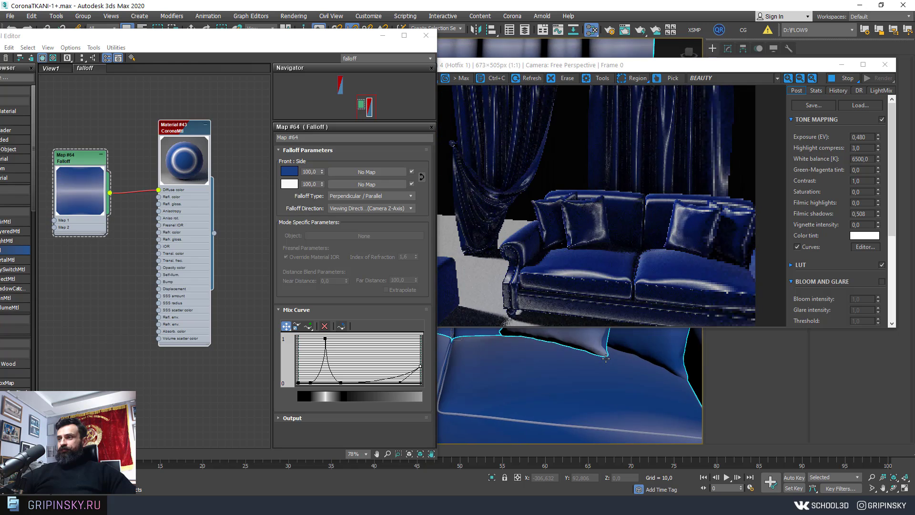
pyautogui.click(364, 197)
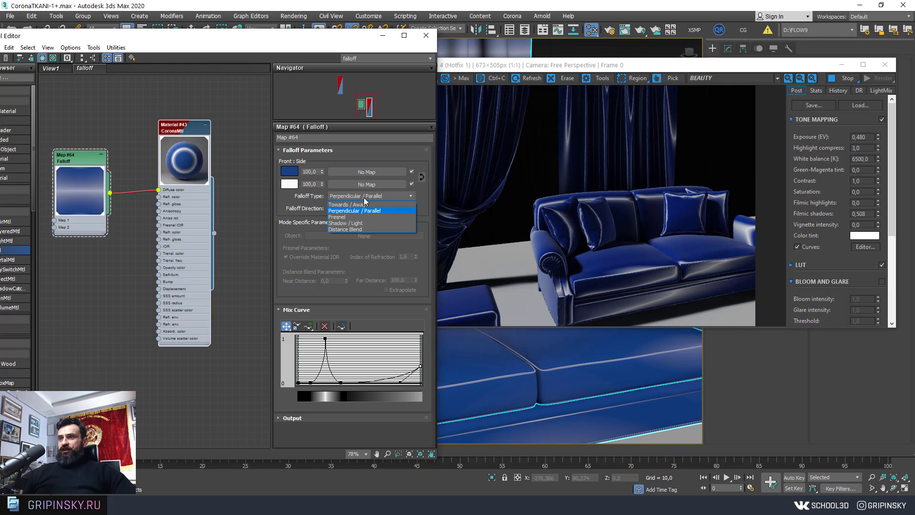
pyautogui.click(361, 204)
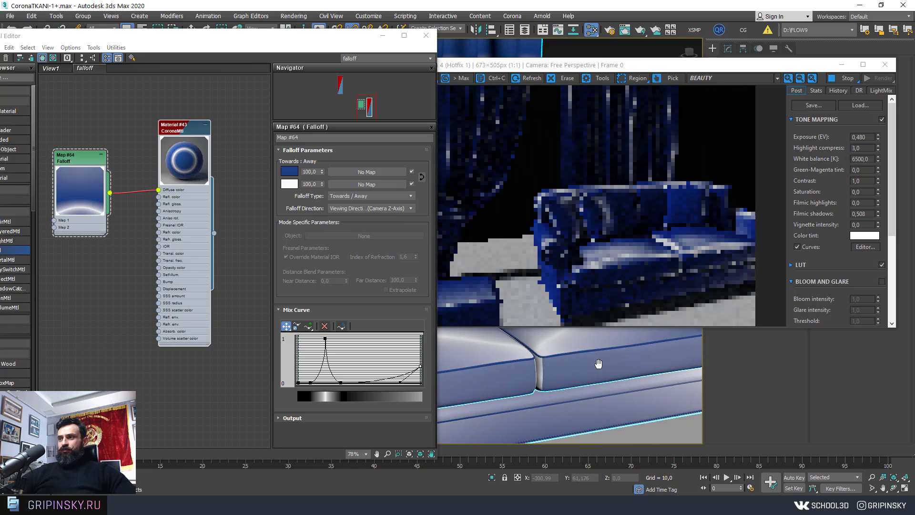
pyautogui.moveTo(89, 160); pyautogui.dragTo(104, 119, button='middle')
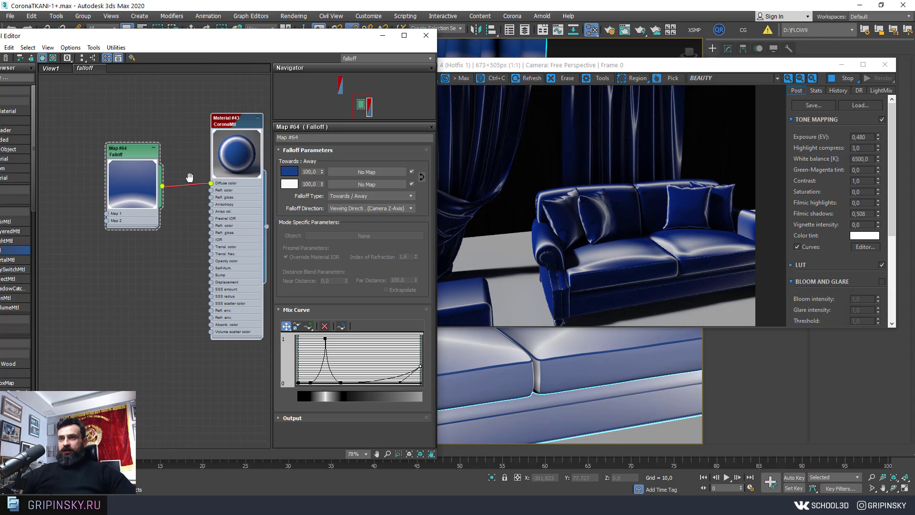
# Clone the Falloff node as Map #67 and reshape its curve to rise fully at the end
pyautogui.keyDown('shift'); pyautogui.moveTo(102, 117); pyautogui.dragTo(102, 213); pyautogui.keyUp('shift')
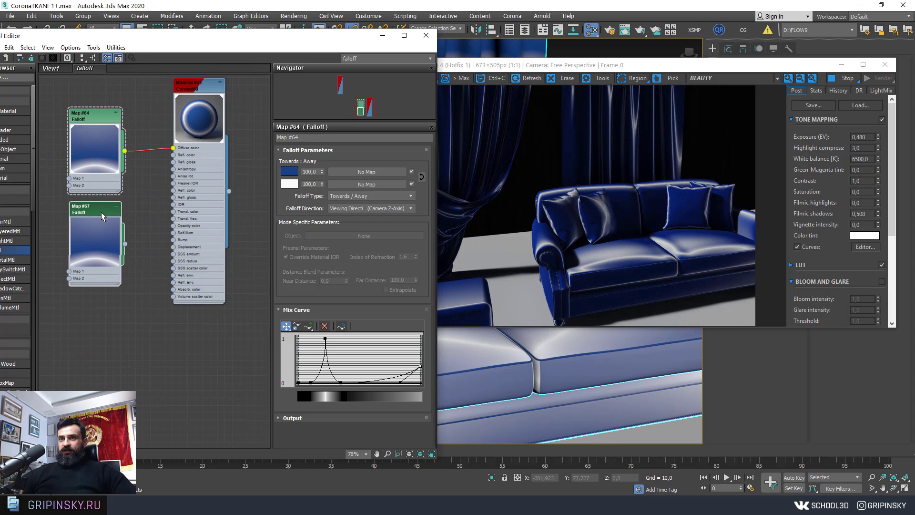
pyautogui.click(102, 212)
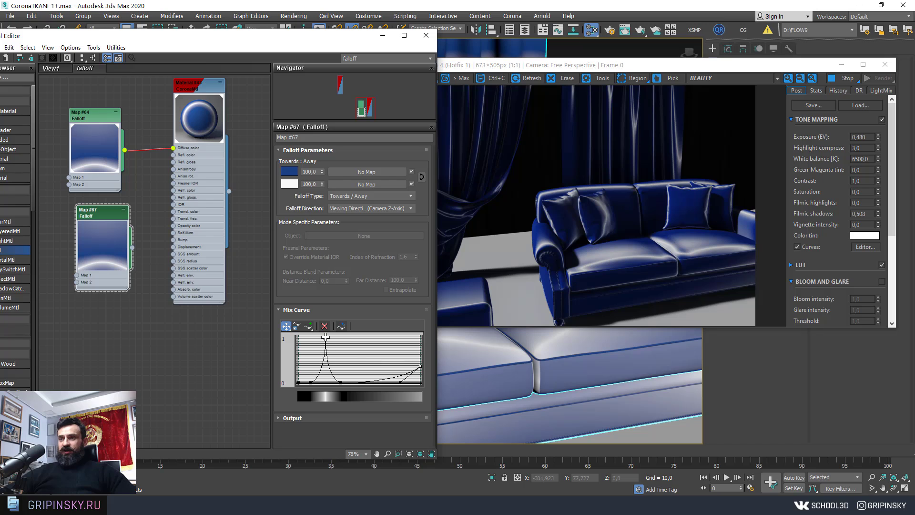
pyautogui.moveTo(325, 336); pyautogui.dragTo(326, 379)
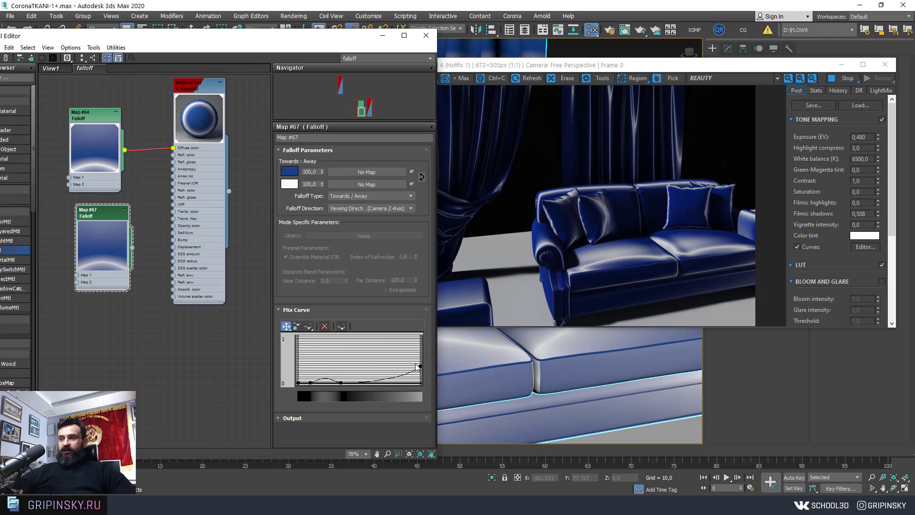
pyautogui.click(324, 326)
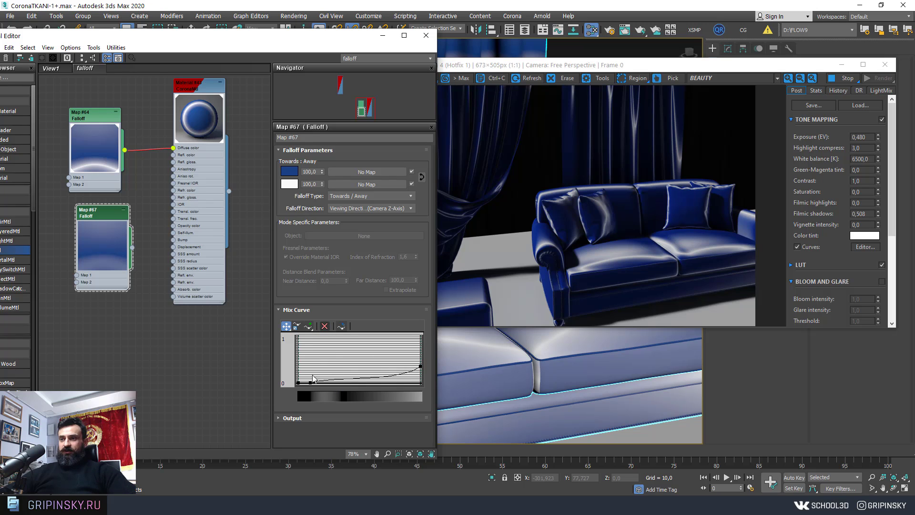
pyautogui.moveTo(325, 374)
pyautogui.mouseDown()
pyautogui.moveTo(399, 355)
pyautogui.moveTo(420, 339)
pyautogui.moveTo(404, 381)
pyautogui.mouseUp()
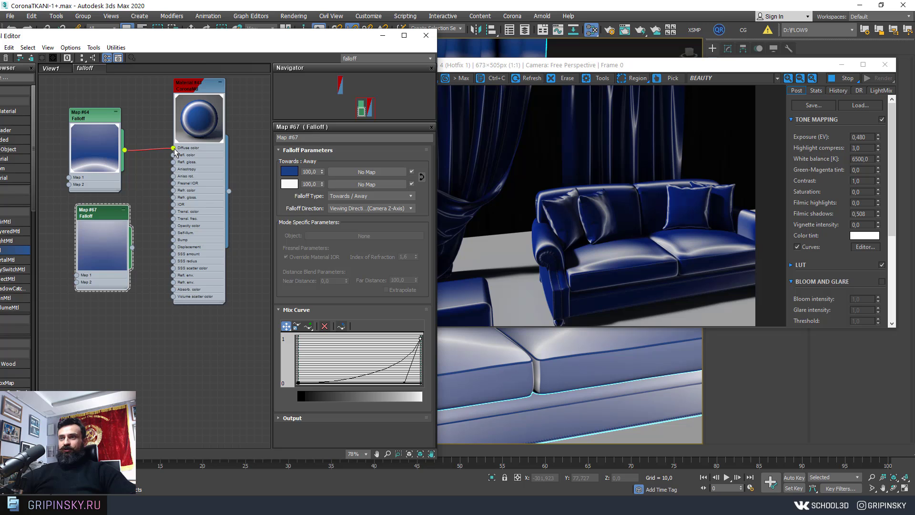
# Wire Map #67 into the material's Diffuse and set its Falloff Type to Perpendicular / Parallel
pyautogui.moveTo(166, 215); pyautogui.dragTo(173, 148)
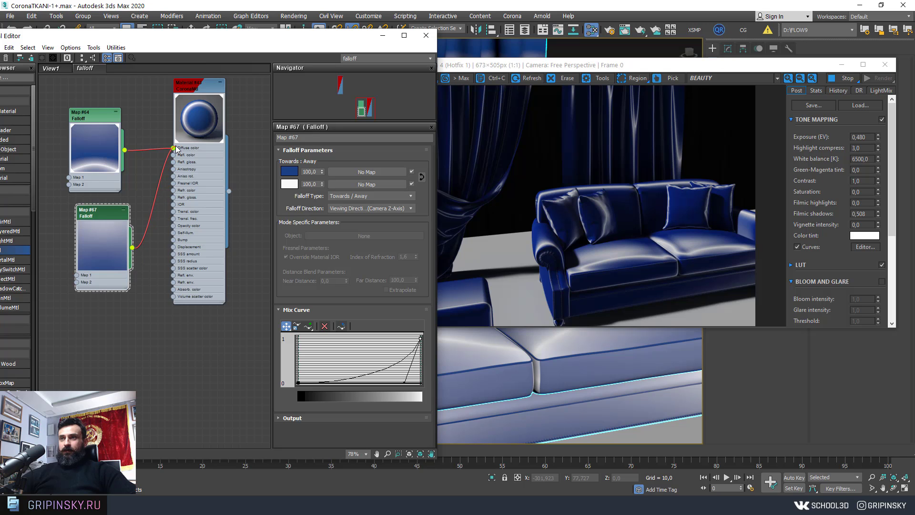
pyautogui.keyDown('alt'); pyautogui.moveTo(446, 403); pyautogui.dragTo(551, 357, button='middle'); pyautogui.keyUp('alt')
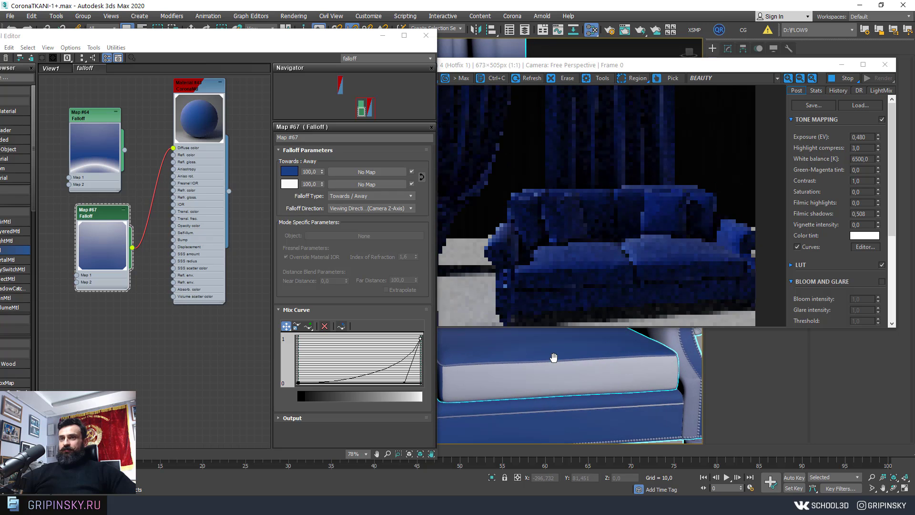
pyautogui.click(373, 197)
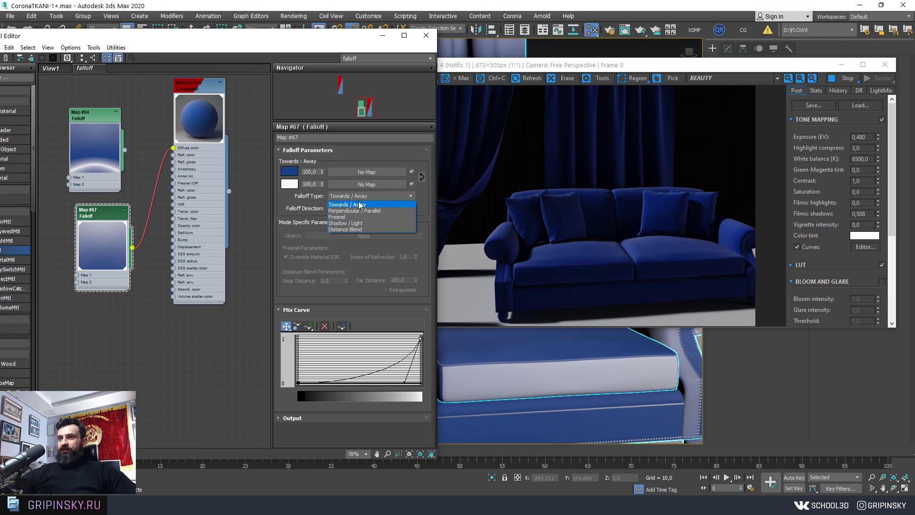
pyautogui.click(358, 211)
pyautogui.keyDown('alt'); pyautogui.moveTo(599, 405); pyautogui.dragTo(605, 398, button='middle'); pyautogui.keyUp('alt')
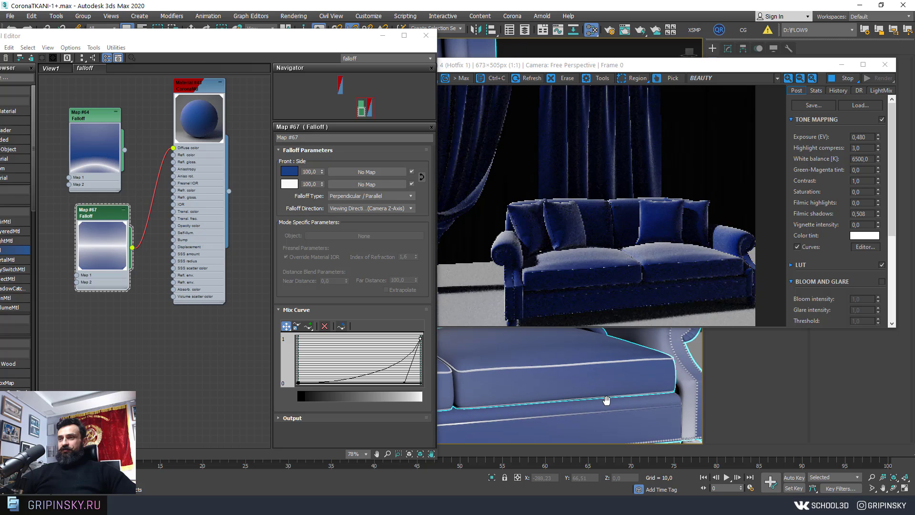
# Toggle Falloff Type between Towards / Away and Perpendicular / Parallel, ending on Towards / Away
pyautogui.click(353, 198)
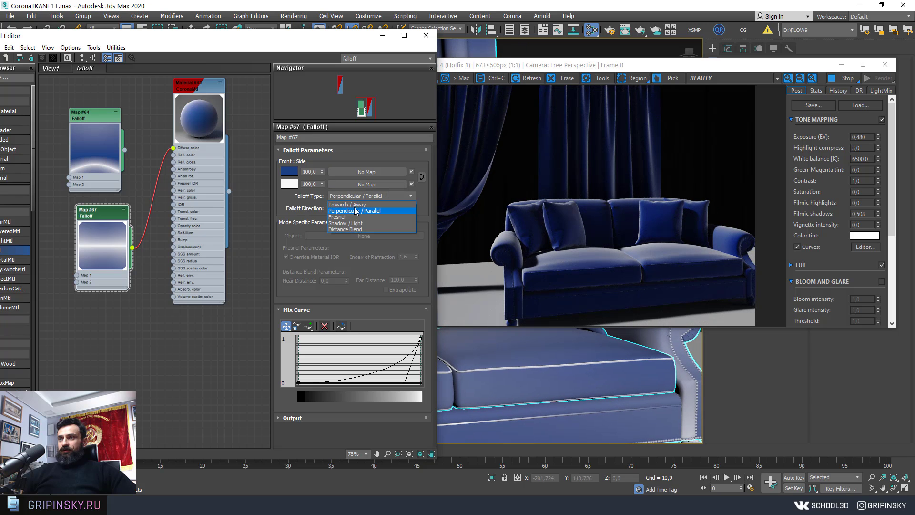
pyautogui.click(352, 204)
pyautogui.keyDown('alt'); pyautogui.moveTo(560, 370); pyautogui.dragTo(569, 367, button='middle'); pyautogui.keyUp('alt')
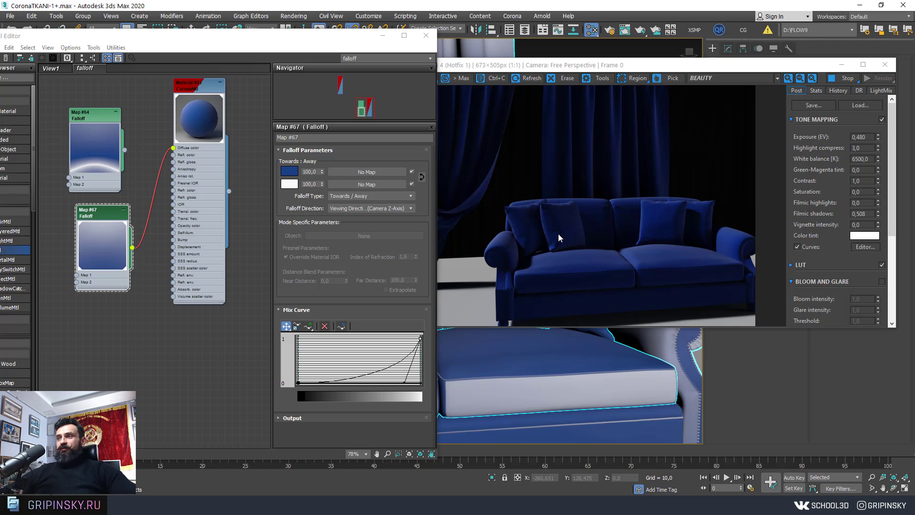
pyautogui.moveTo(572, 343); pyautogui.dragTo(586, 365, button='middle')
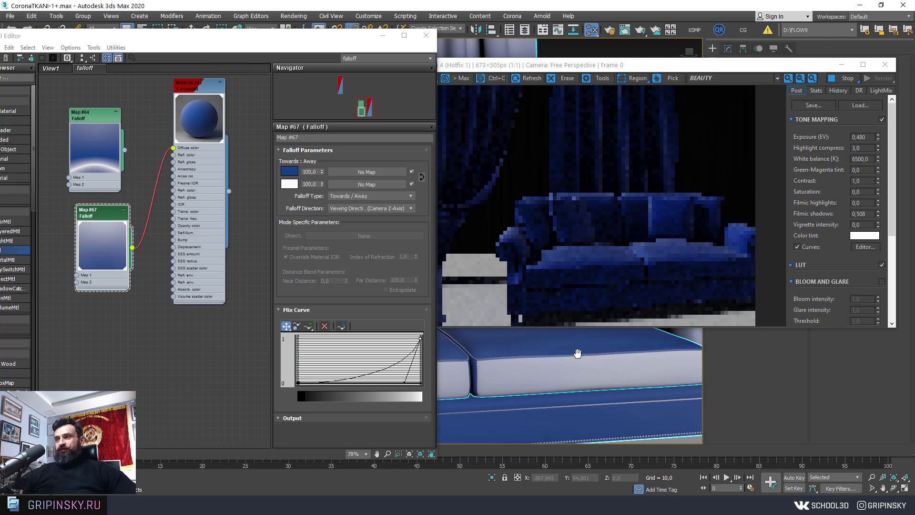
pyautogui.click(362, 195)
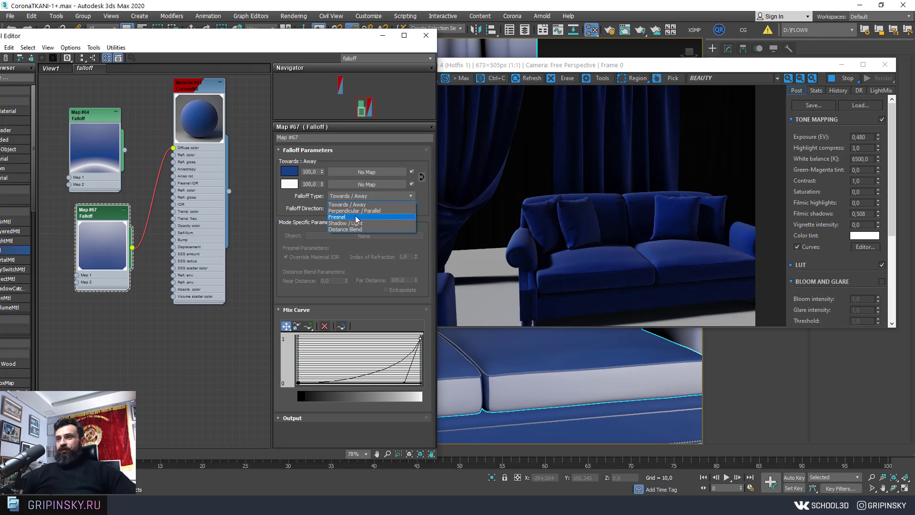
pyautogui.click(359, 211)
pyautogui.click(358, 196)
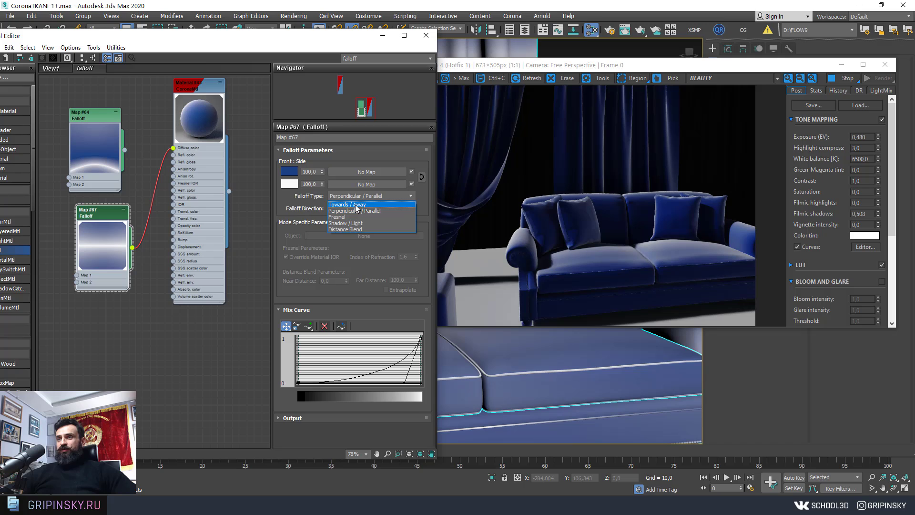
pyautogui.click(356, 205)
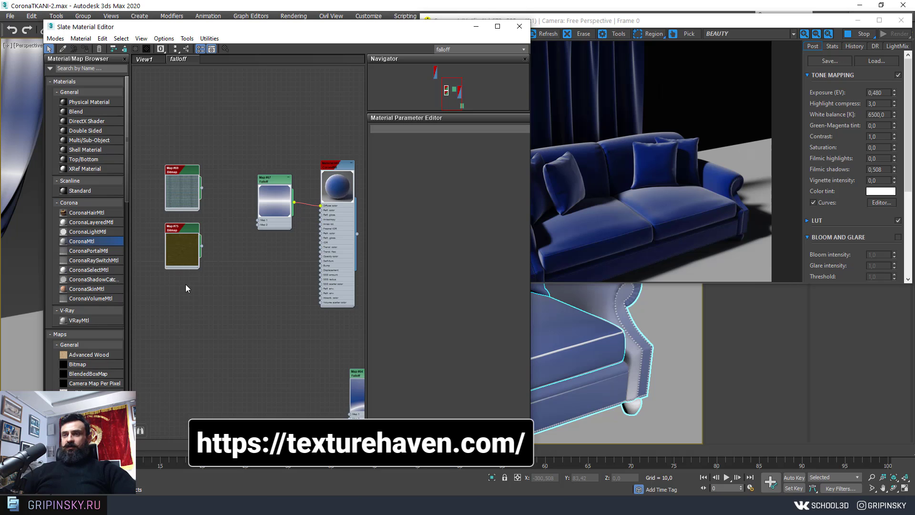
# Arrange the fabric bitmap nodes and wire Map #75 into the Falloff's Map 1 input
pyautogui.scroll(2, 212, 262)
pyautogui.moveTo(275, 221); pyautogui.dragTo(265, 216)
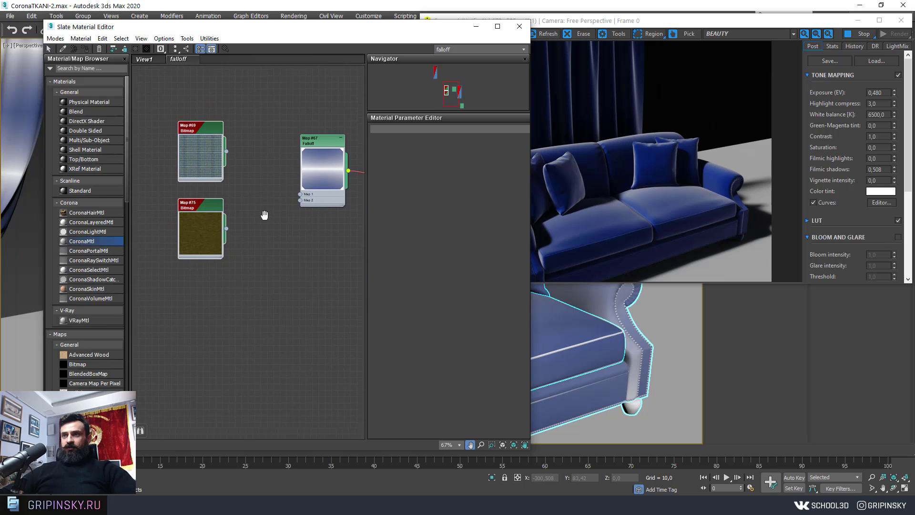
pyautogui.moveTo(209, 136)
pyautogui.mouseDown()
pyautogui.moveTo(243, 93)
pyautogui.moveTo(190, 92)
pyautogui.mouseUp()
pyautogui.moveTo(183, 167); pyautogui.dragTo(202, 177)
pyautogui.scroll(2, 221, 189)
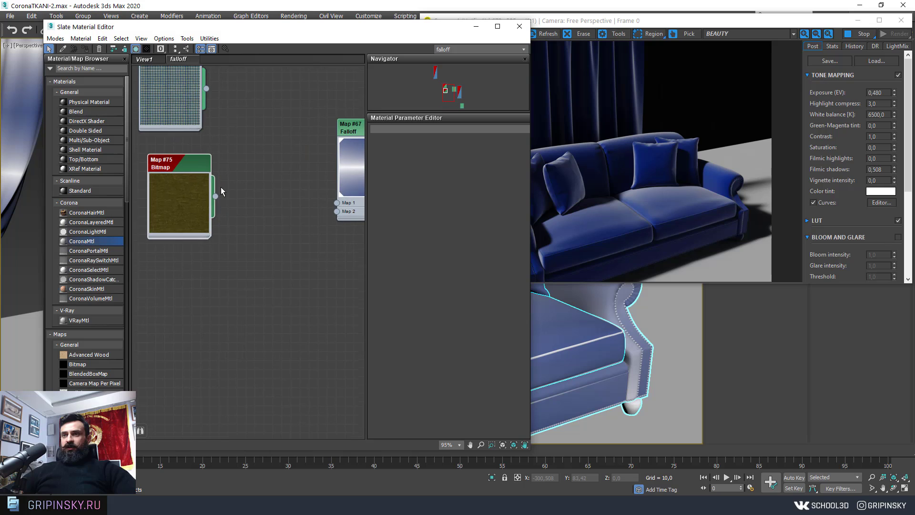
pyautogui.scroll(-2, 212, 193)
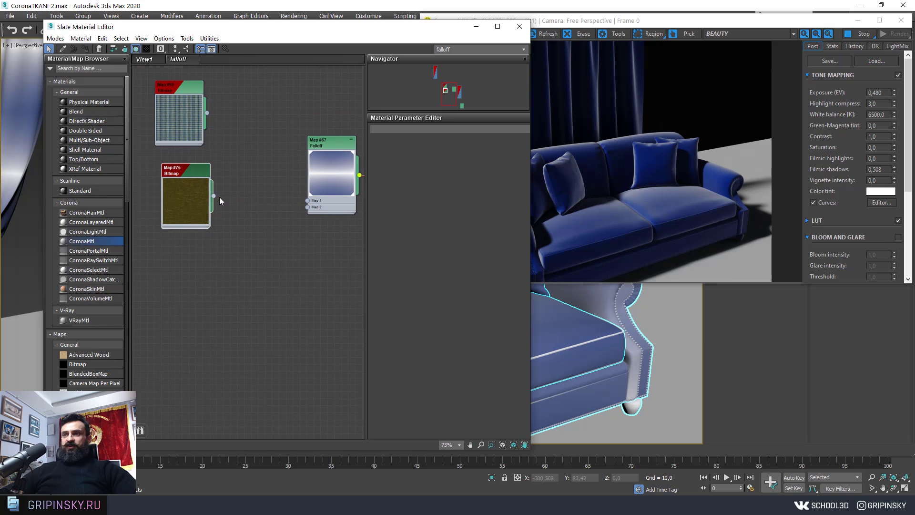
pyautogui.moveTo(309, 201); pyautogui.dragTo(308, 201)
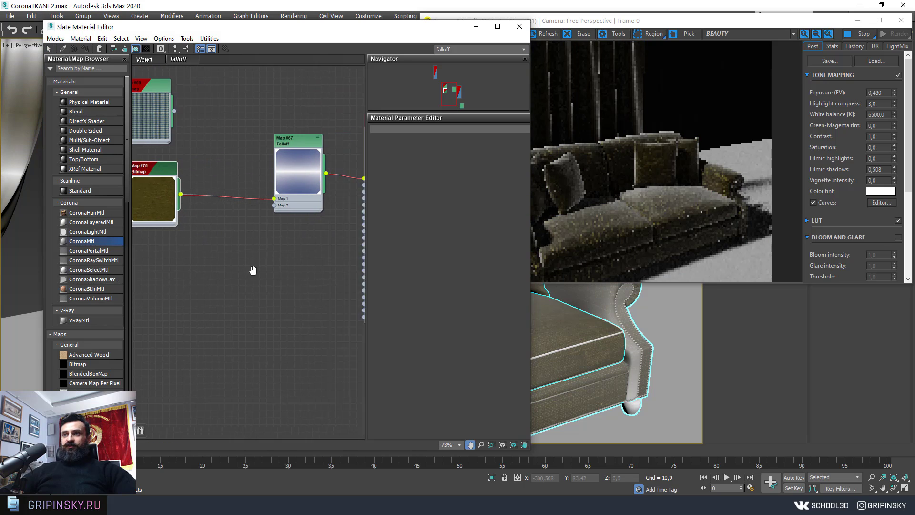
pyautogui.moveTo(308, 201); pyautogui.dragTo(196, 196, button='middle')
# Open the Falloff map's parameters and pull a new wire from Map #75's output
pyautogui.doubleClick(219, 137)
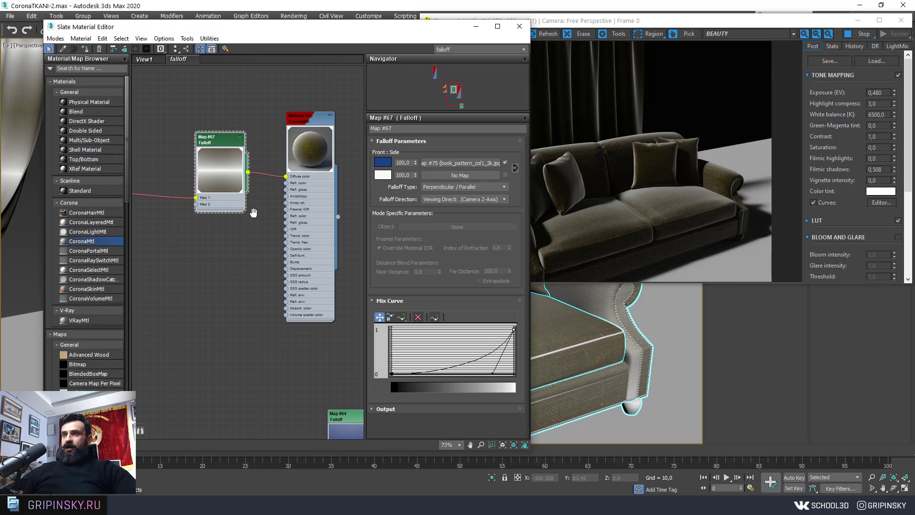
pyautogui.scroll(-2, 252, 213)
pyautogui.moveTo(236, 221); pyautogui.dragTo(281, 216, button='middle')
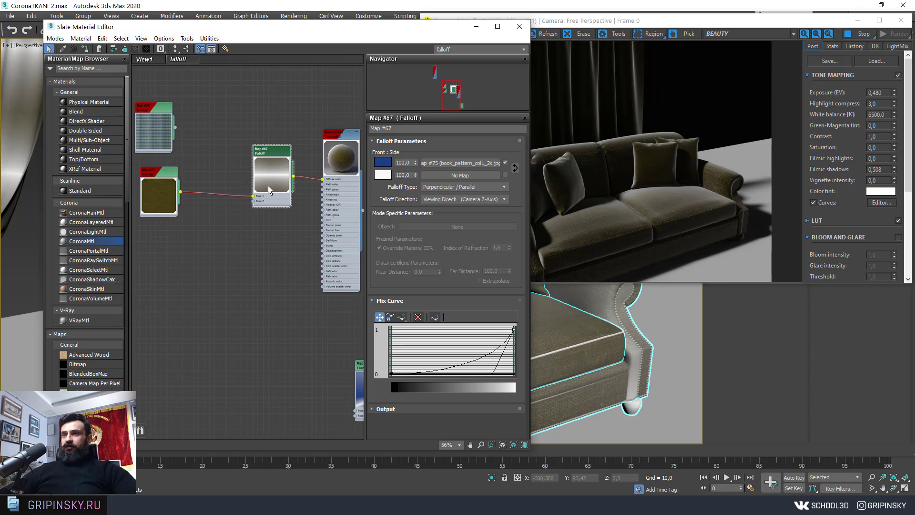
pyautogui.moveTo(180, 192); pyautogui.dragTo(204, 230)
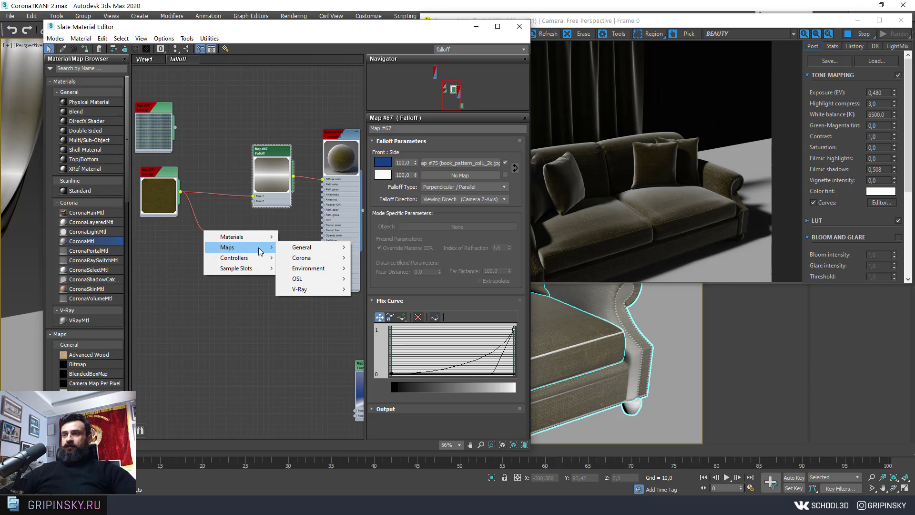
pyautogui.moveTo(302, 247)
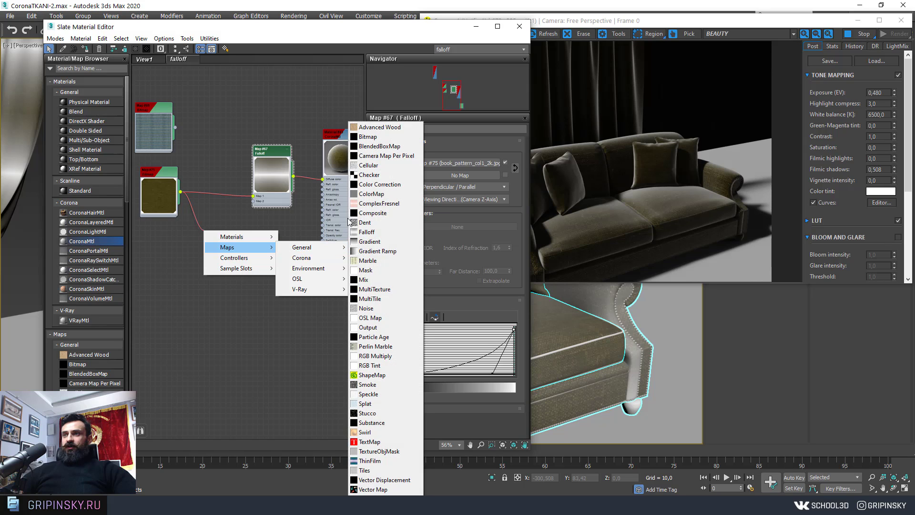
# Create Color Correction Map #80 from Map #75, wire it to Falloff Map 2, brightness 37.475
pyautogui.click(380, 185)
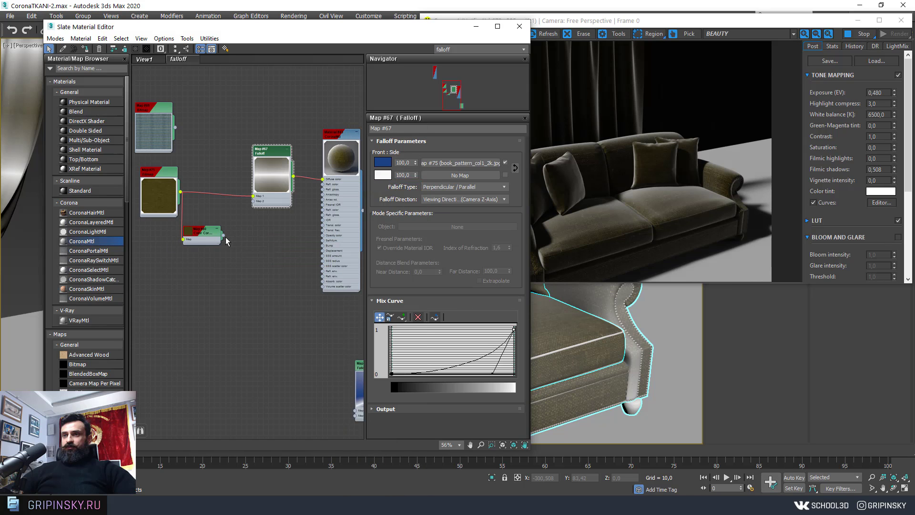
pyautogui.moveTo(212, 226); pyautogui.dragTo(222, 211)
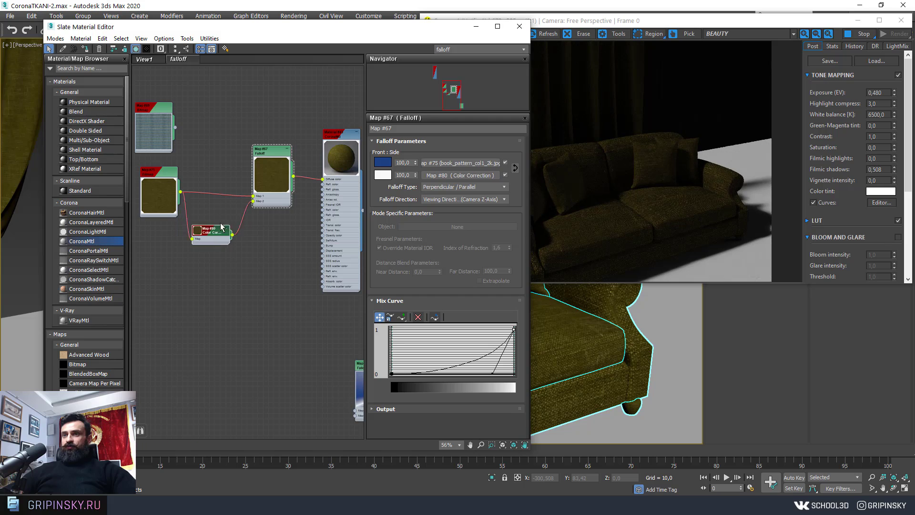
pyautogui.doubleClick(197, 216)
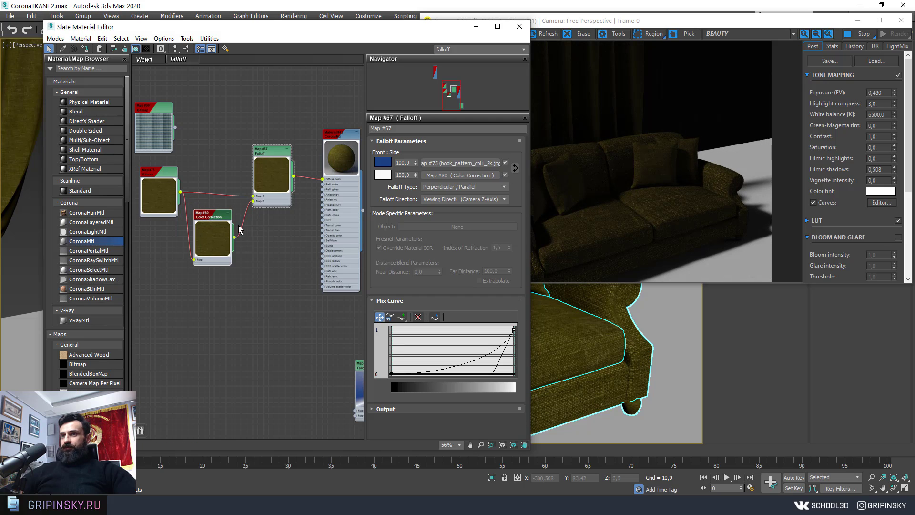
pyautogui.doubleClick(213, 219)
pyautogui.click(460, 175)
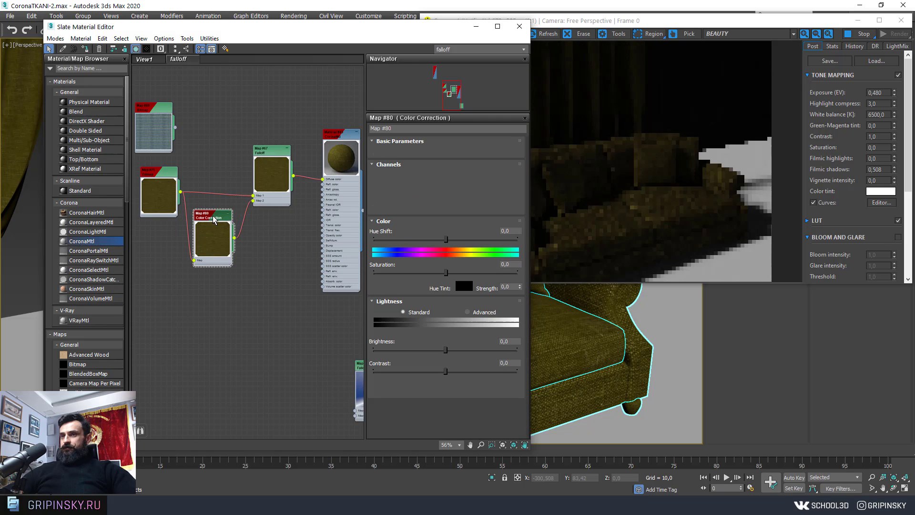
pyautogui.moveTo(445, 349); pyautogui.dragTo(486, 350)
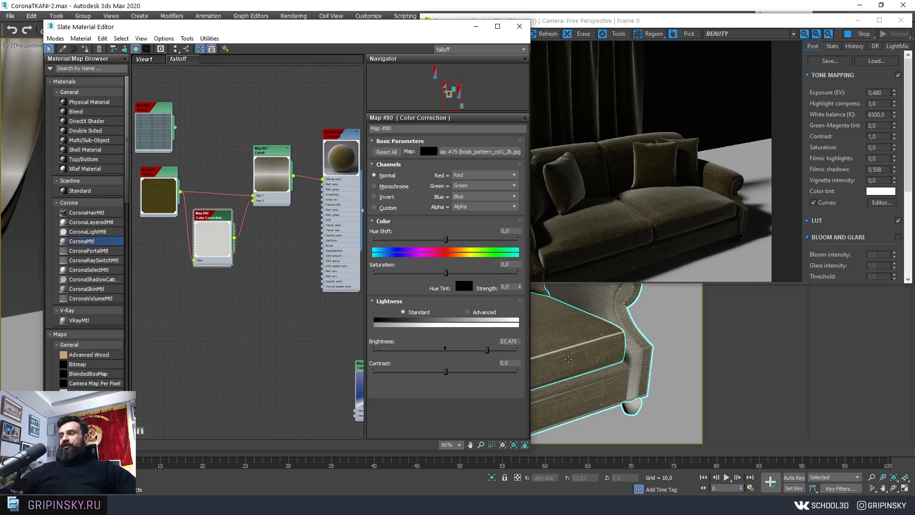
# Rearrange the node layout and pull another wire from Map #75's output
pyautogui.scroll(3, 653, 363)
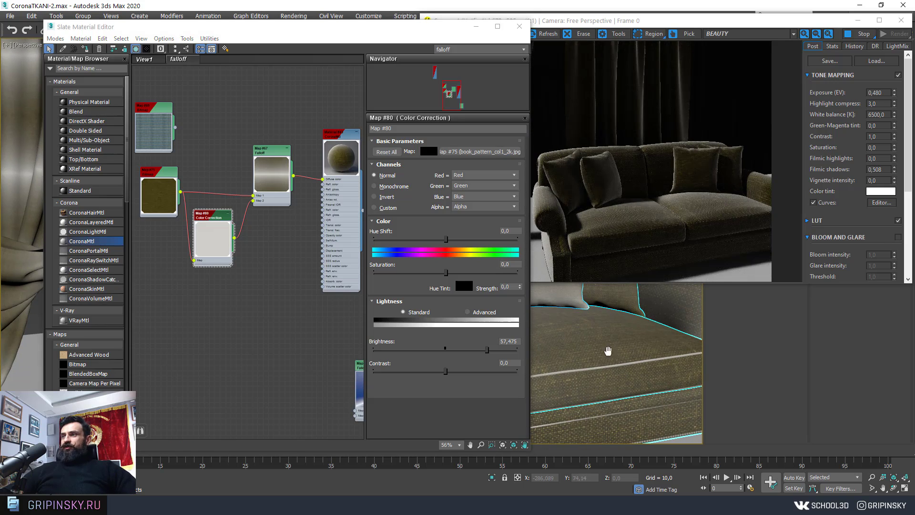
pyautogui.keyDown('alt'); pyautogui.moveTo(610, 354); pyautogui.dragTo(575, 351, button='middle'); pyautogui.keyUp('alt')
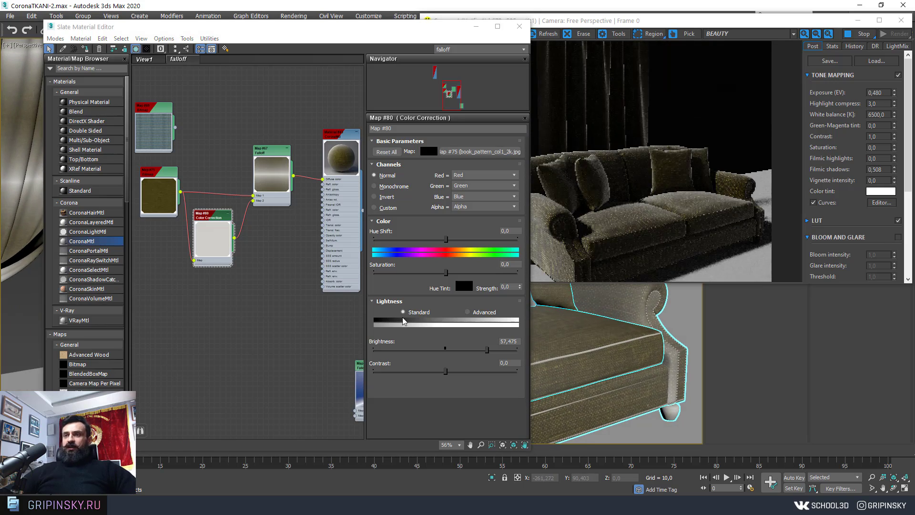
pyautogui.moveTo(195, 219); pyautogui.dragTo(272, 182, button='middle')
pyautogui.moveTo(220, 169); pyautogui.dragTo(318, 265)
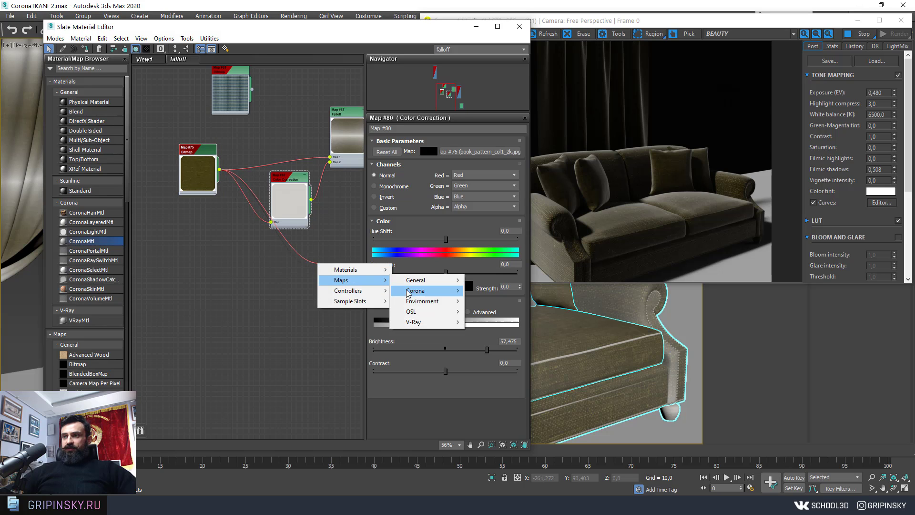
pyautogui.moveTo(416, 280)
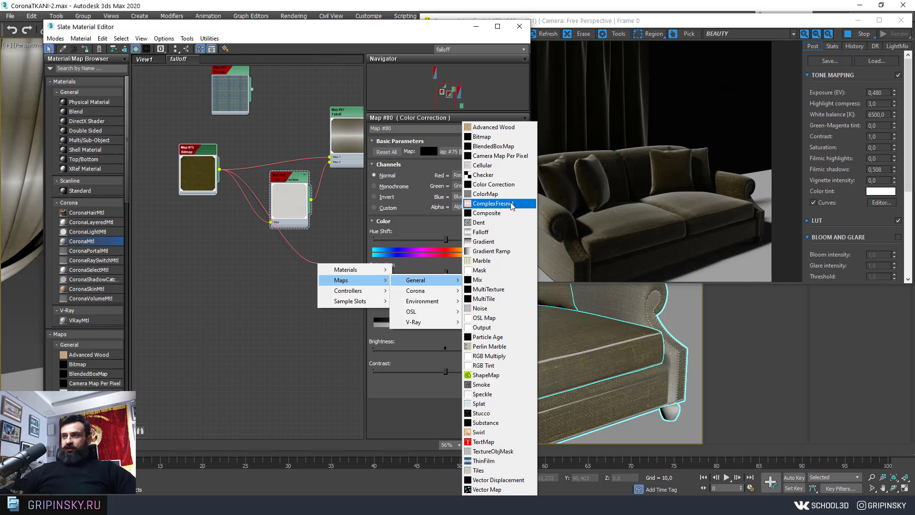
# Add greyscale Color Correction Map #81 (saturation -100, higher contrast and brightness) into the CoronaMtl Bump
pyautogui.click(493, 184)
pyautogui.moveTo(316, 286); pyautogui.dragTo(204, 285, button='middle')
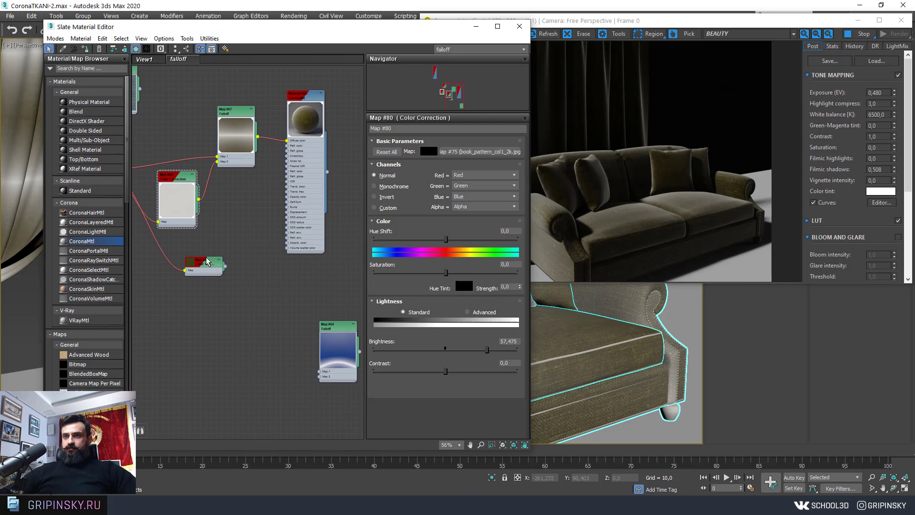
pyautogui.doubleClick(189, 266)
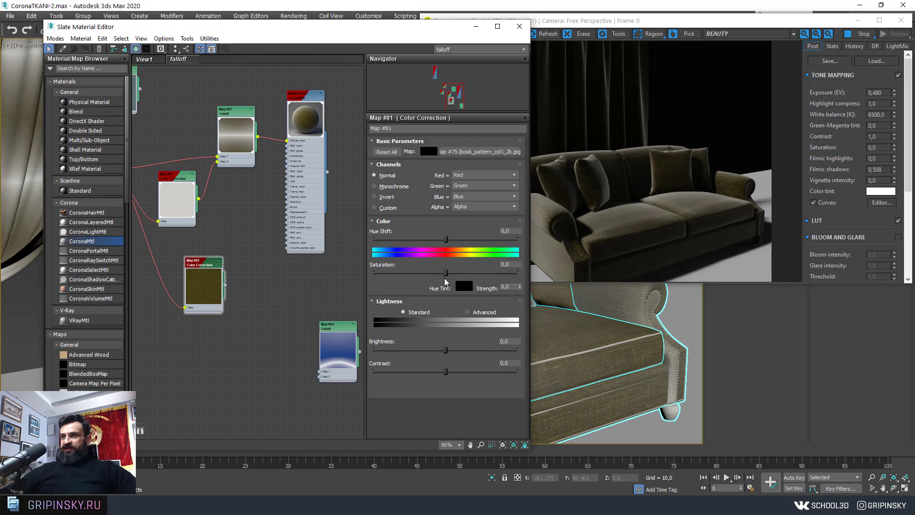
pyautogui.moveTo(446, 271); pyautogui.dragTo(374, 273)
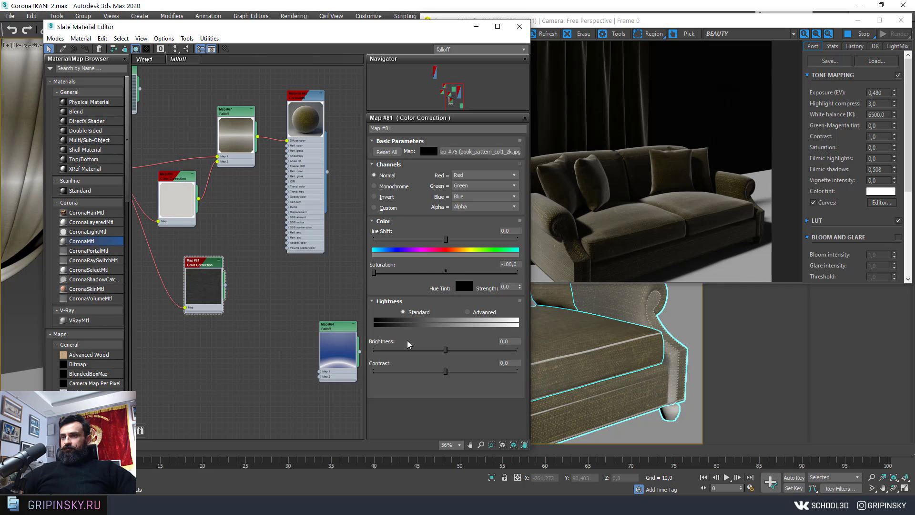
pyautogui.moveTo(446, 371); pyautogui.dragTo(501, 371)
pyautogui.moveTo(446, 349); pyautogui.dragTo(482, 350)
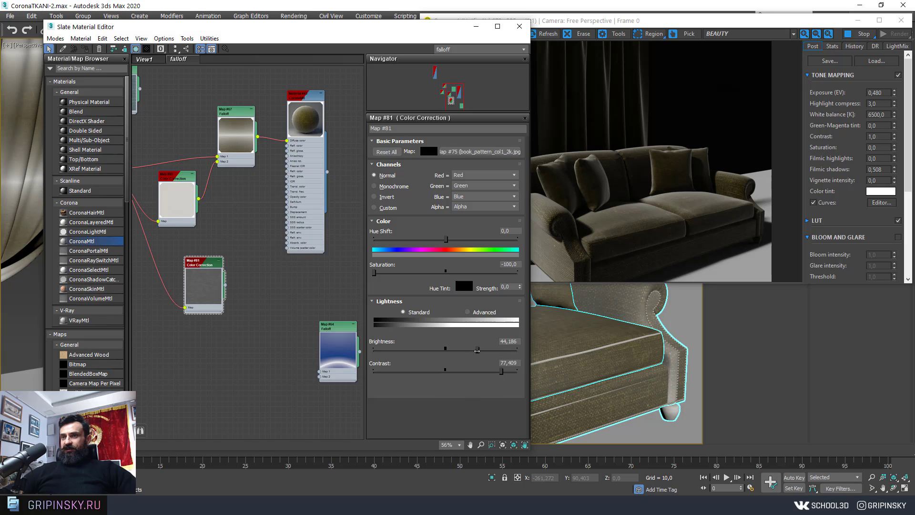
pyautogui.moveTo(225, 285); pyautogui.dragTo(288, 206)
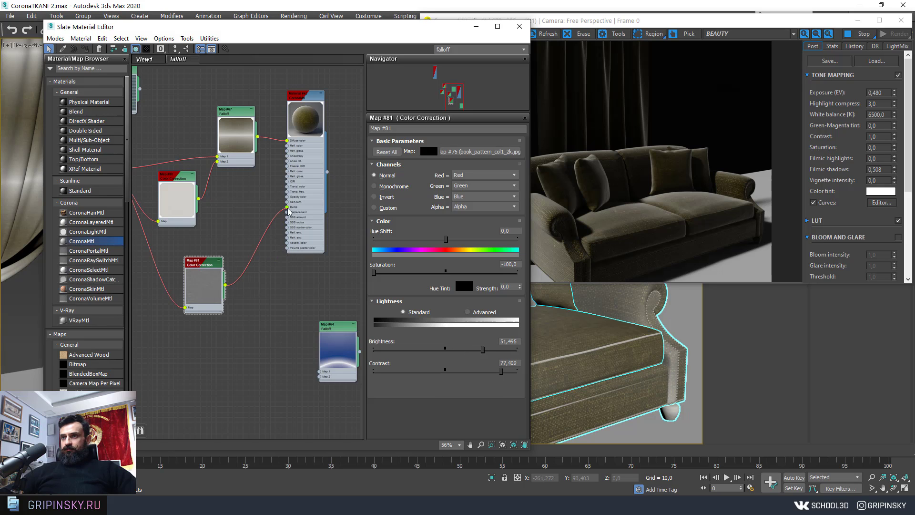
# Zoom and pan the viewport to inspect the bumped fabric on the sofa arm
pyautogui.scroll(5, 602, 338)
pyautogui.scroll(-2, 602, 338)
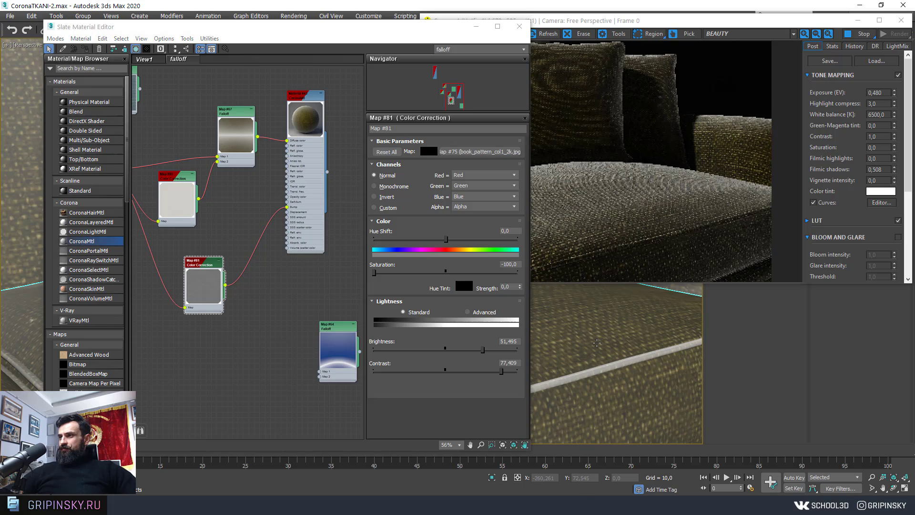
pyautogui.scroll(-2, 591, 343)
pyautogui.scroll(-2, 583, 348)
pyautogui.scroll(-2, 584, 348)
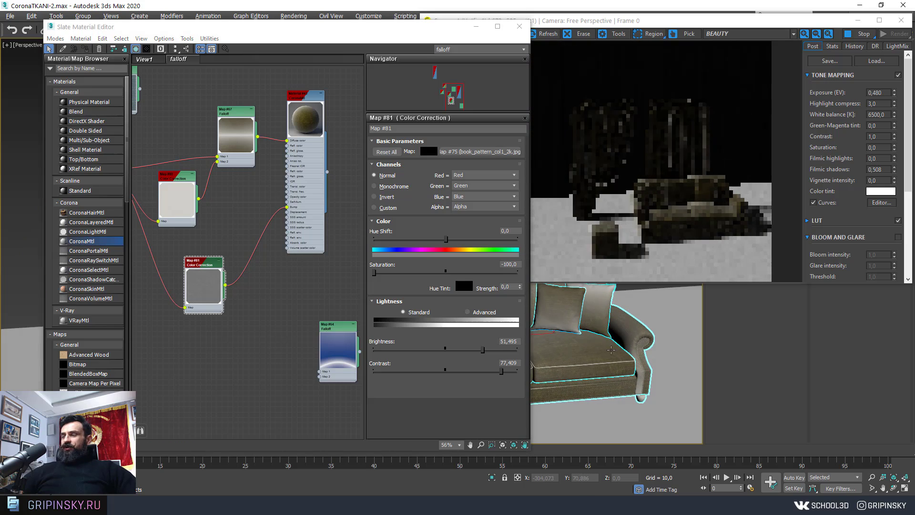
pyautogui.scroll(1, 591, 355)
pyautogui.scroll(2, 600, 364)
pyautogui.moveTo(605, 368); pyautogui.dragTo(588, 327, button='middle')
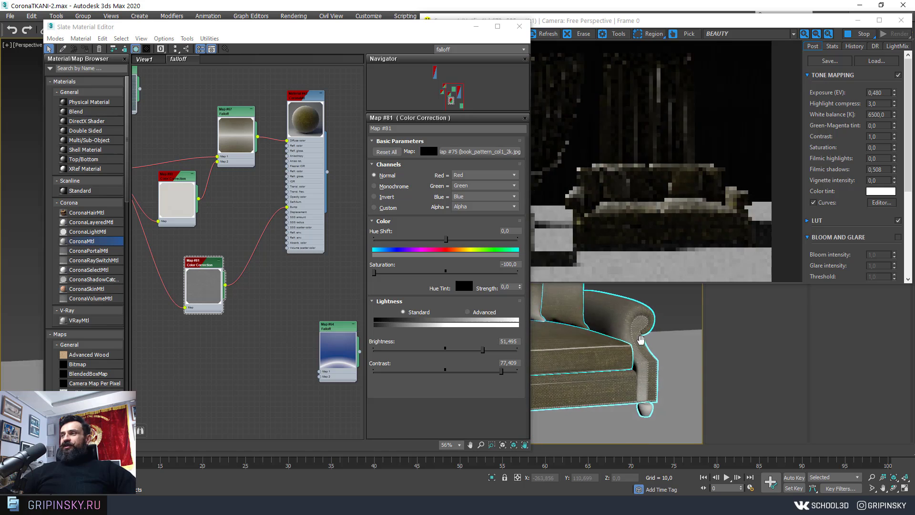
pyautogui.scroll(1, 584, 330)
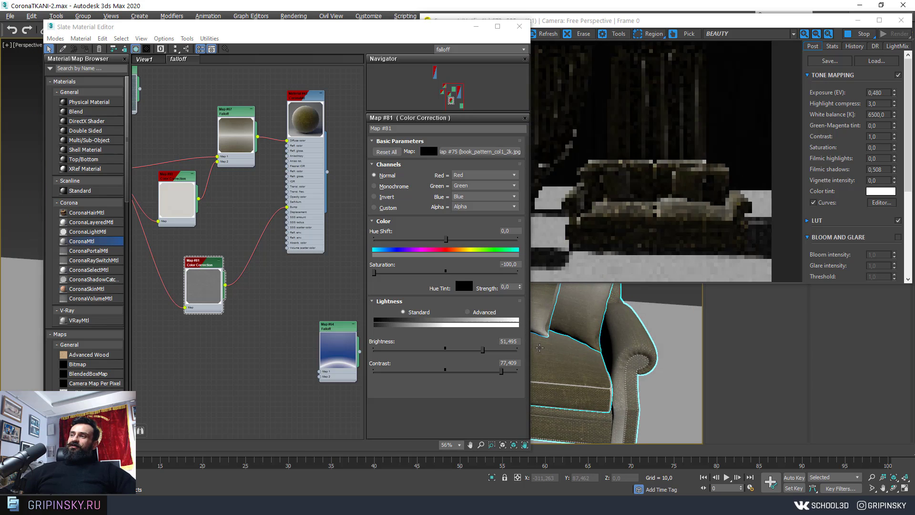
pyautogui.scroll(1, 572, 330)
pyautogui.scroll(1, 561, 330)
pyautogui.scroll(-1, 562, 330)
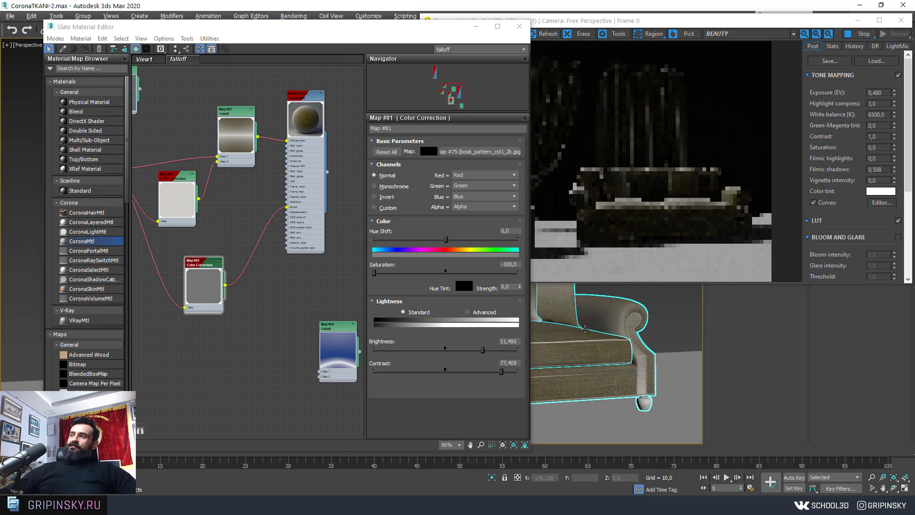
pyautogui.scroll(1, 229, 223)
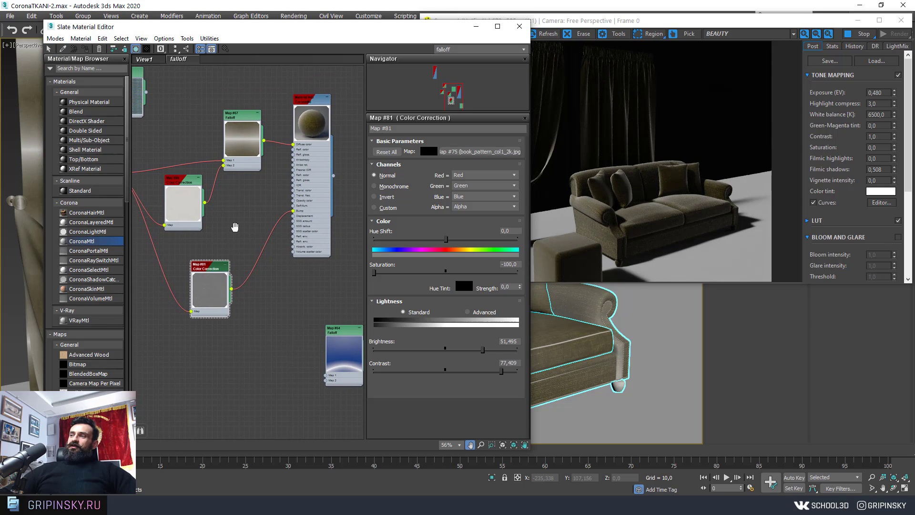
pyautogui.scroll(1, 236, 232)
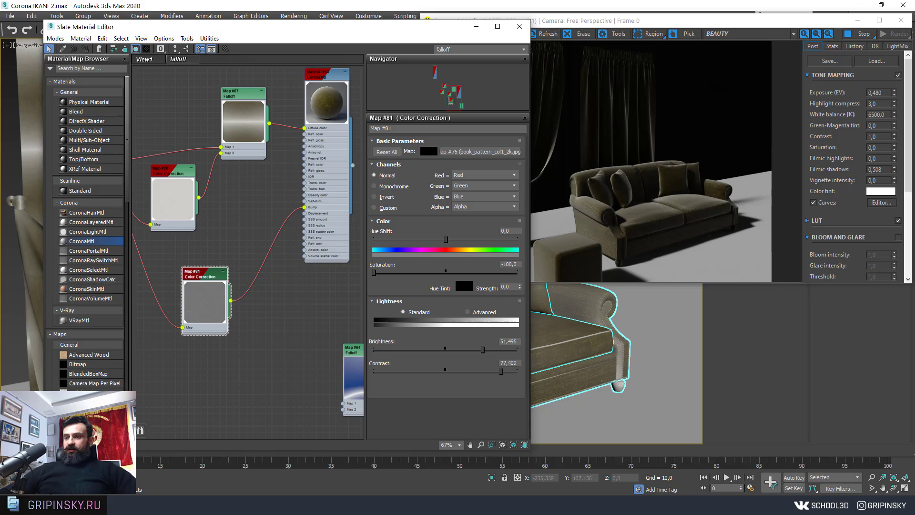
# Drag FabricWrinkled005_NRM_HIRES.jpg from the texture folder into Slate as a Bitmap node
pyautogui.hotkey('alt', 'Tab')
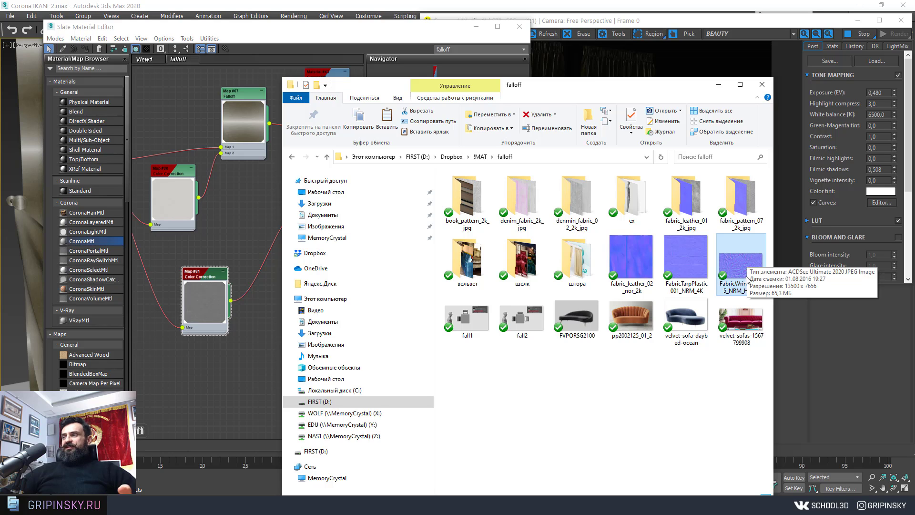
pyautogui.moveTo(731, 273); pyautogui.dragTo(240, 365)
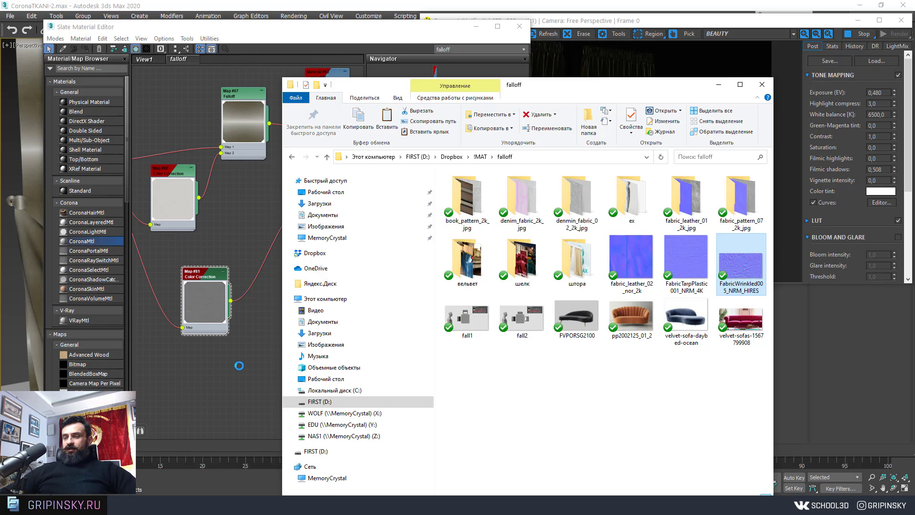
pyautogui.click(211, 321)
# Create a CoronaNormal map and feed the wrinkled bitmap into its Normal map input
pyautogui.moveTo(191, 320); pyautogui.dragTo(233, 340, button='middle')
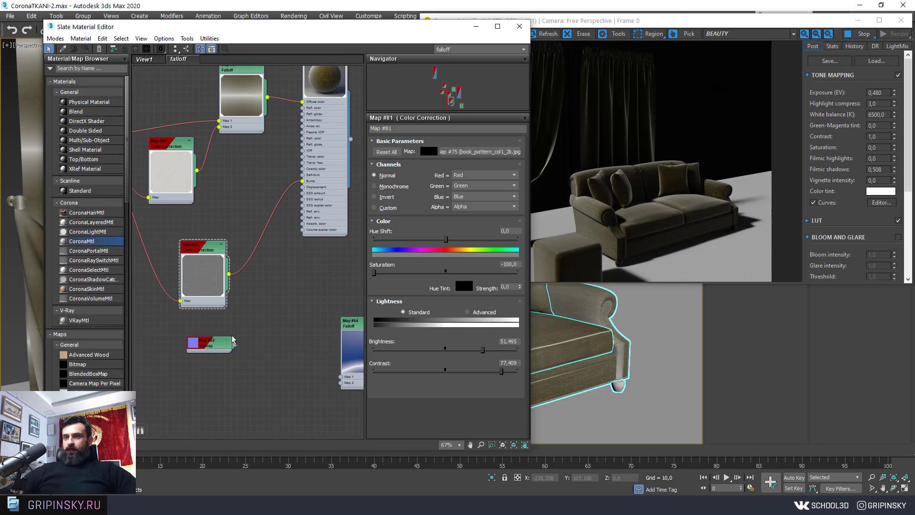
pyautogui.moveTo(233, 339)
pyautogui.mouseDown()
pyautogui.moveTo(255, 329)
pyautogui.moveTo(273, 285)
pyautogui.mouseUp()
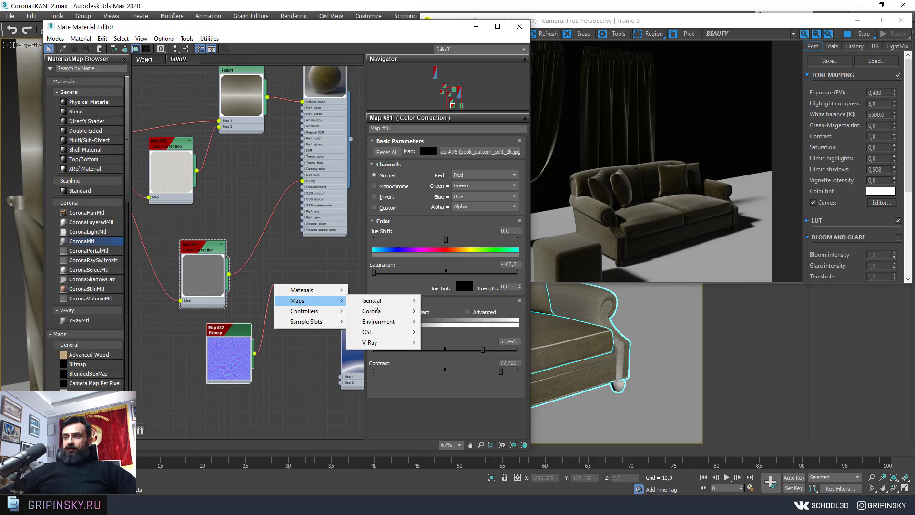
pyautogui.moveTo(378, 310)
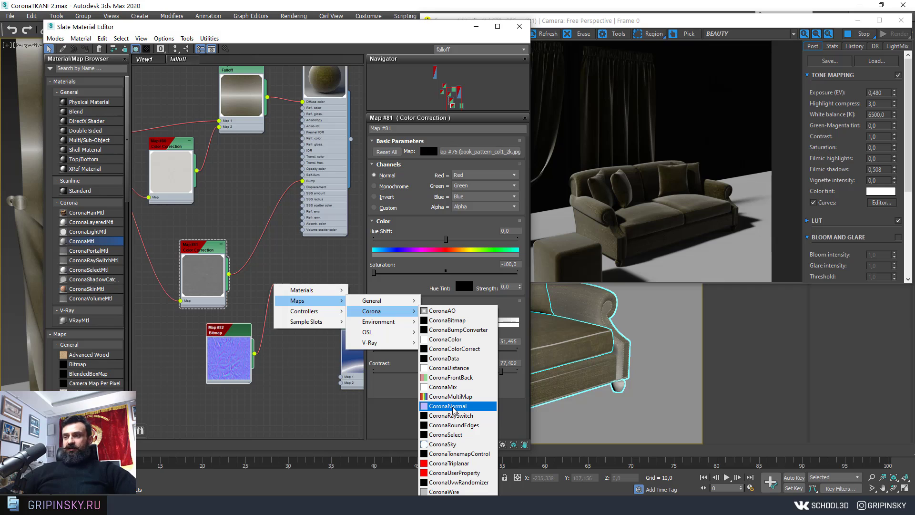
pyautogui.click(453, 409)
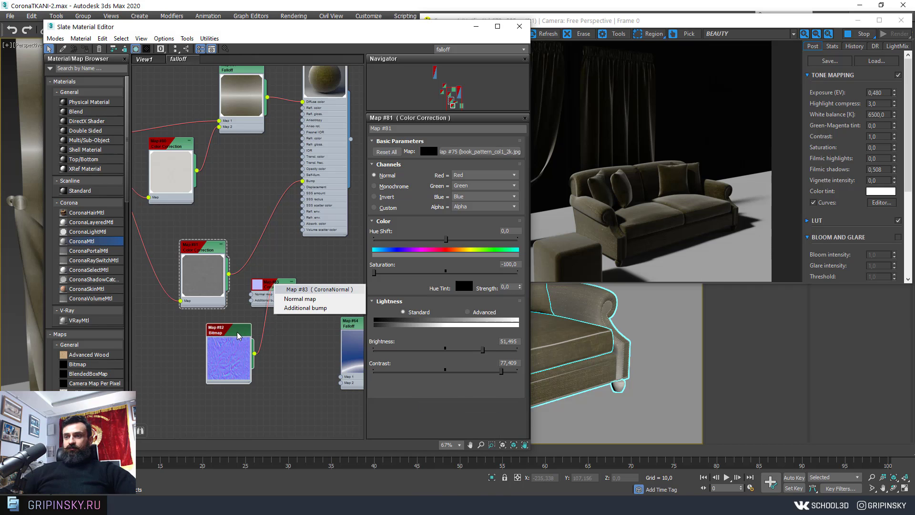
pyautogui.moveTo(239, 335); pyautogui.dragTo(213, 336)
pyautogui.doubleClick(274, 286)
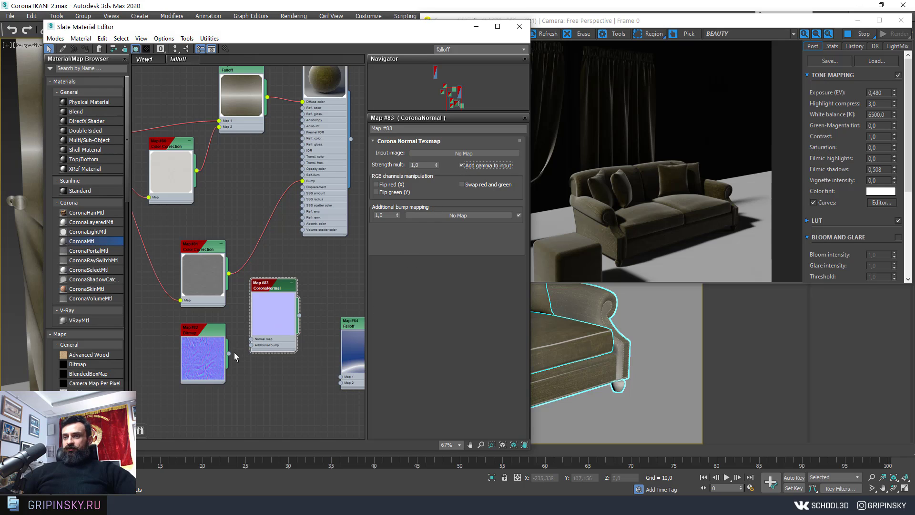
pyautogui.moveTo(231, 353); pyautogui.dragTo(252, 339)
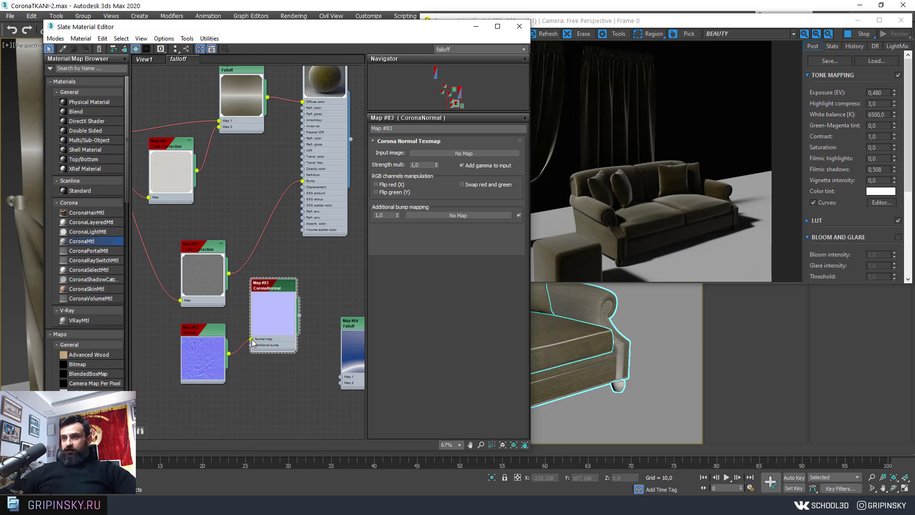
# Route Map #81 into CoronaNormal's Additional bump, wire CoronaNormal to Bump, and lower its strength
pyautogui.moveTo(227, 230); pyautogui.dragTo(256, 179, button='middle')
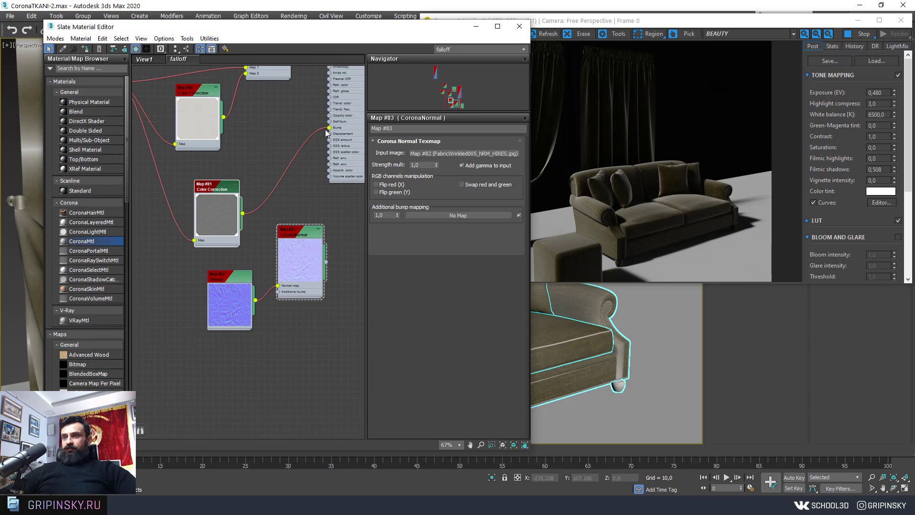
pyautogui.moveTo(328, 128); pyautogui.dragTo(278, 291)
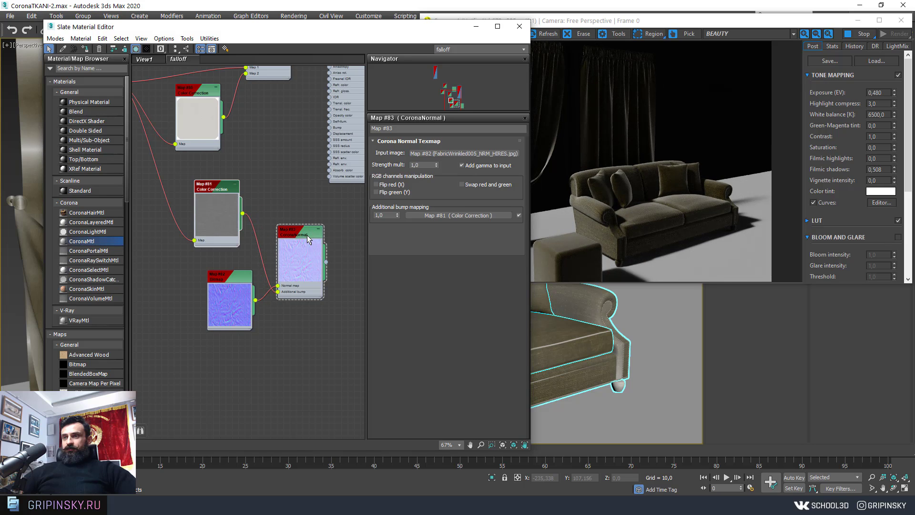
pyautogui.moveTo(307, 236); pyautogui.dragTo(290, 170)
pyautogui.moveTo(320, 205); pyautogui.dragTo(277, 298, button='middle')
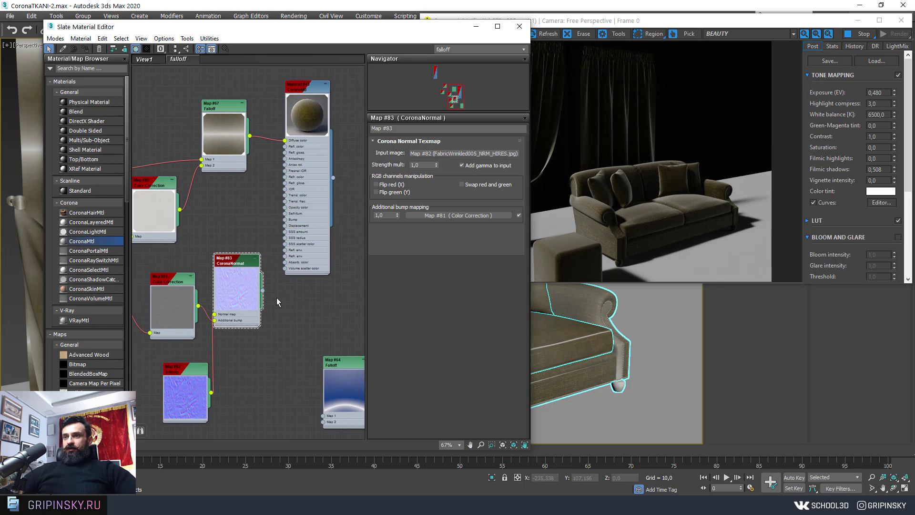
pyautogui.moveTo(286, 235); pyautogui.dragTo(284, 220)
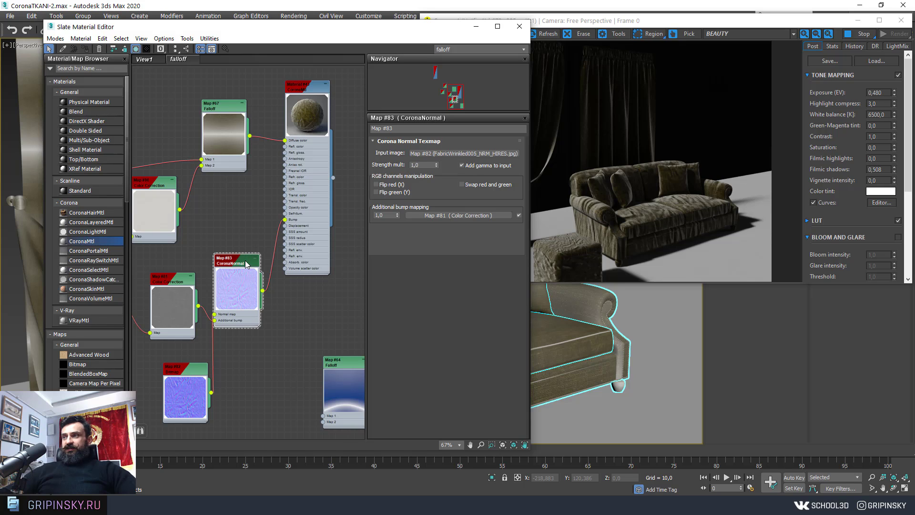
pyautogui.moveTo(245, 260); pyautogui.dragTo(245, 266)
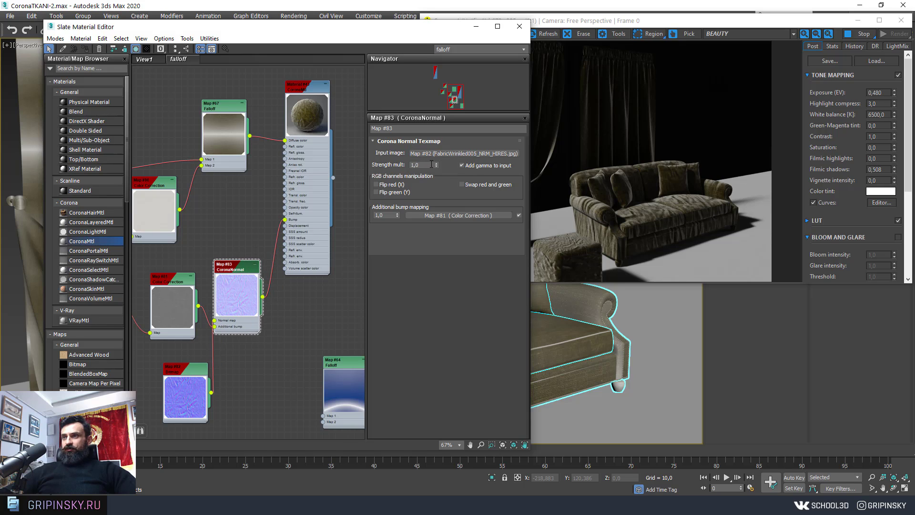
pyautogui.moveTo(436, 165); pyautogui.dragTo(438, 200)
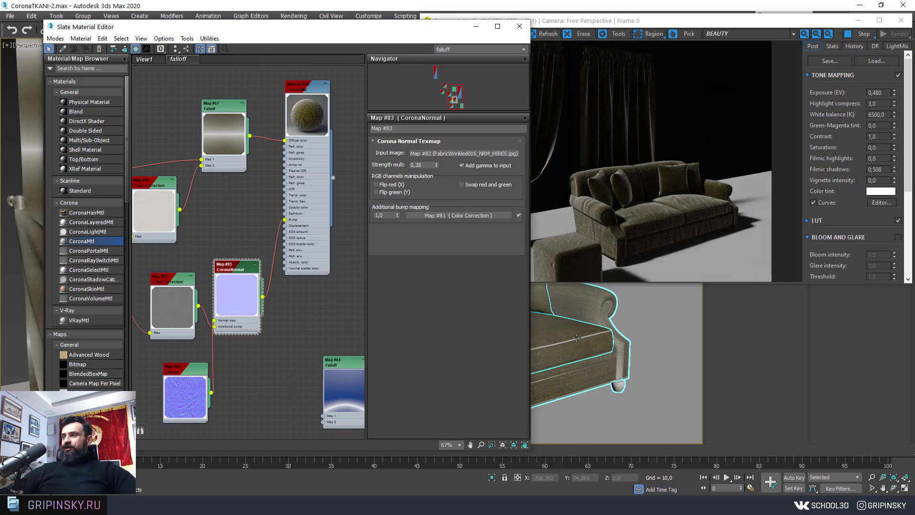
# Set the wrinkled normal bitmap's V tiling to 2
pyautogui.moveTo(576, 338); pyautogui.dragTo(619, 338, button='middle')
pyautogui.moveTo(189, 344); pyautogui.dragTo(245, 258, button='middle')
pyautogui.click(241, 282)
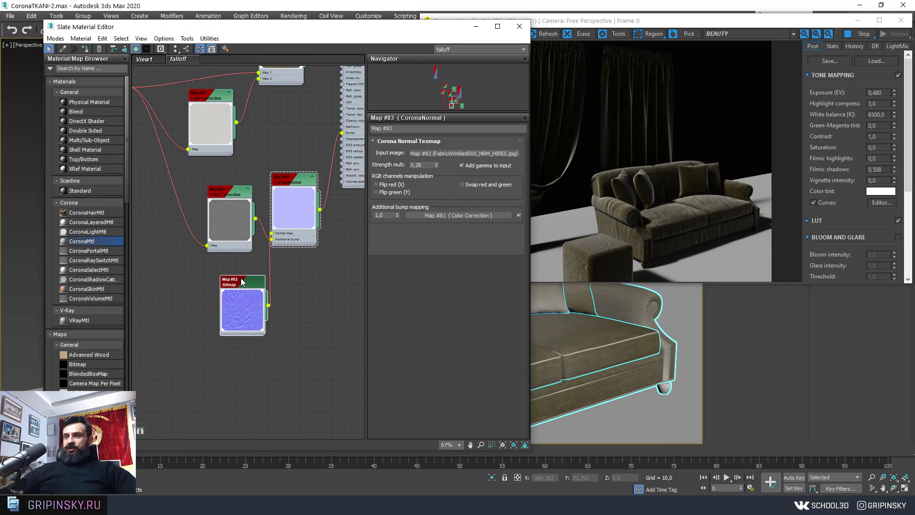
pyautogui.doubleClick(242, 282)
pyautogui.write('2')
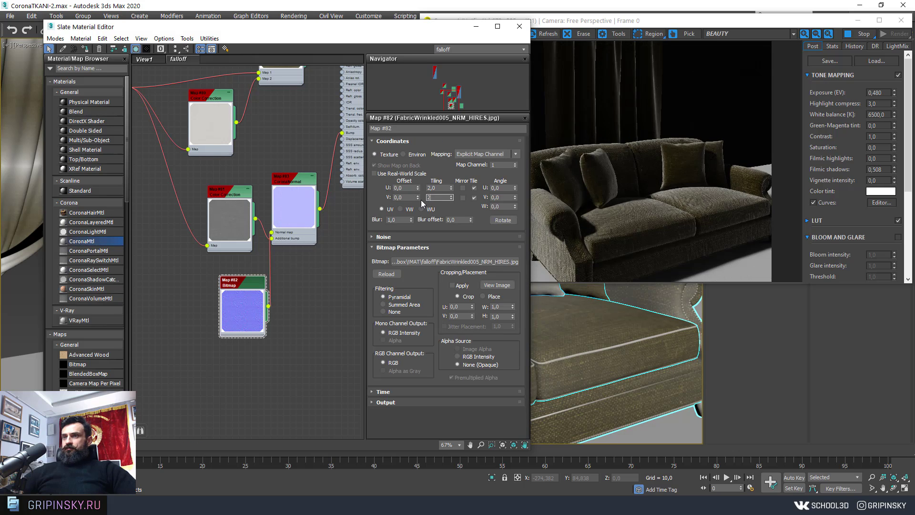
pyautogui.moveTo(310, 286); pyautogui.dragTo(287, 297, button='middle')
pyautogui.doubleClick(271, 217)
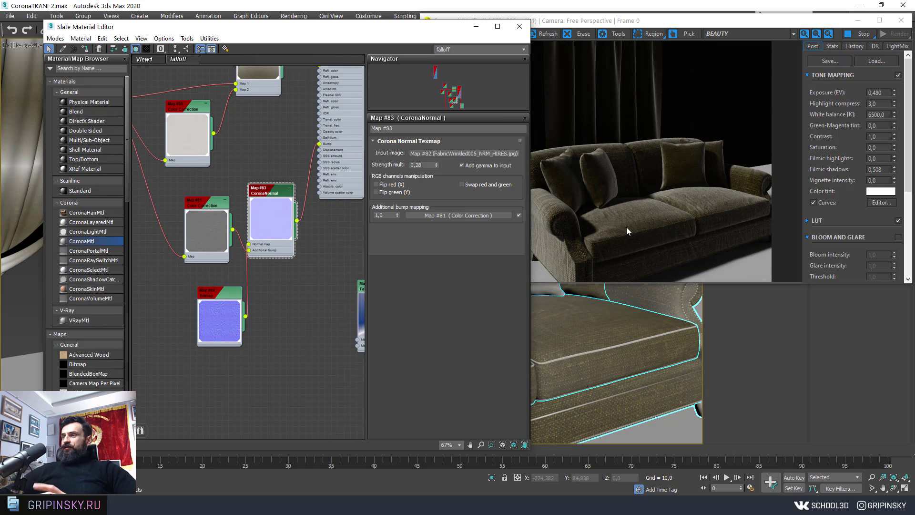
# Raise the CoronaNormal strength multiplier to 0.44 and check the sofa seat
pyautogui.moveTo(619, 343)
pyautogui.keyDown('alt'); pyautogui.mouseDown(button='middle')
pyautogui.moveTo(611, 335)
pyautogui.moveTo(612, 359)
pyautogui.mouseUp(button='middle'); pyautogui.keyUp('alt')
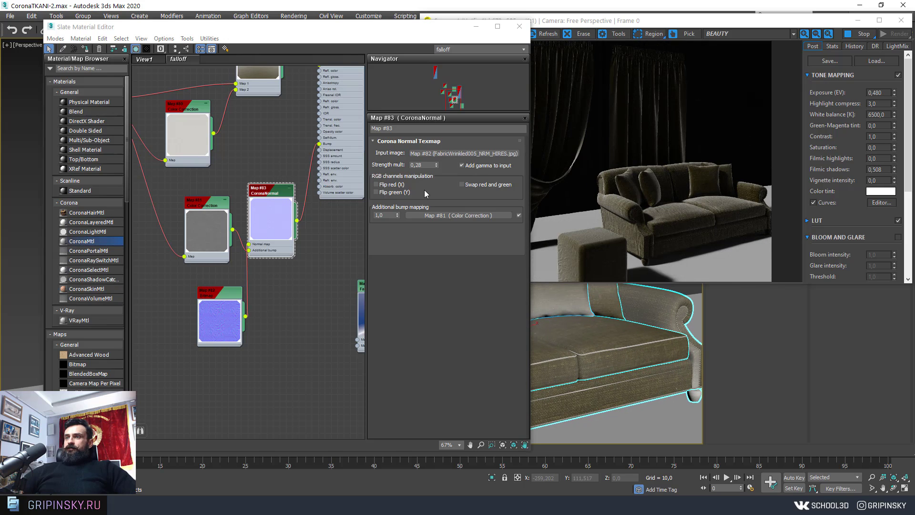
pyautogui.moveTo(435, 170); pyautogui.dragTo(434, 160)
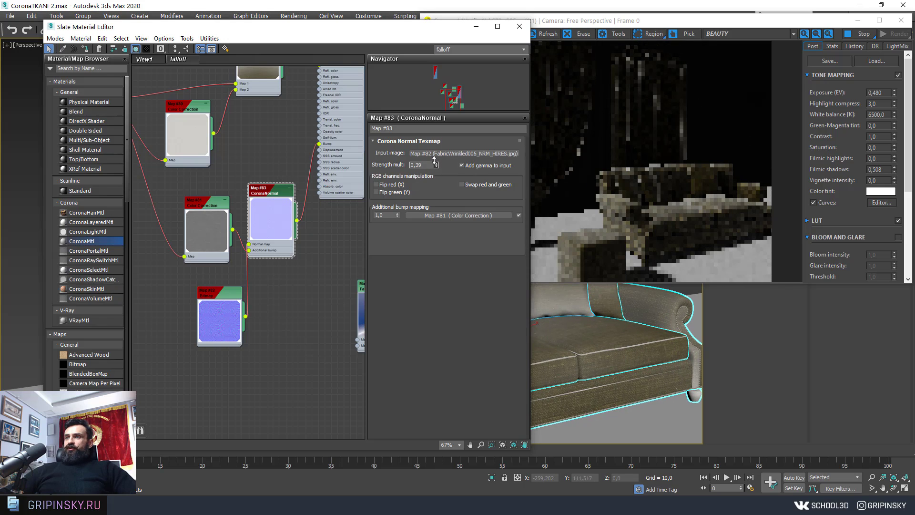
pyautogui.moveTo(601, 339)
pyautogui.keyDown('alt'); pyautogui.mouseDown(button='middle')
pyautogui.moveTo(613, 312)
pyautogui.moveTo(576, 323)
pyautogui.mouseUp(button='middle'); pyautogui.keyUp('alt')
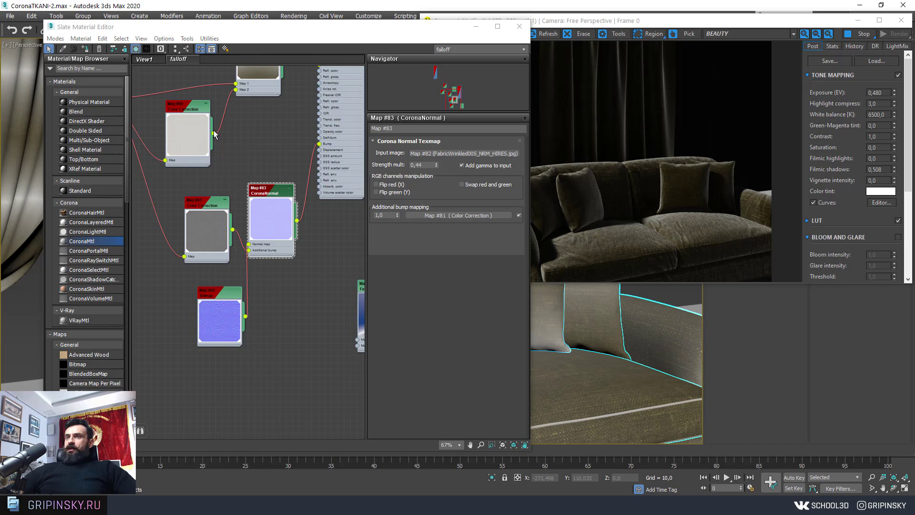
pyautogui.scroll(-2, 207, 133)
pyautogui.moveTo(186, 109); pyautogui.dragTo(207, 132, button='middle')
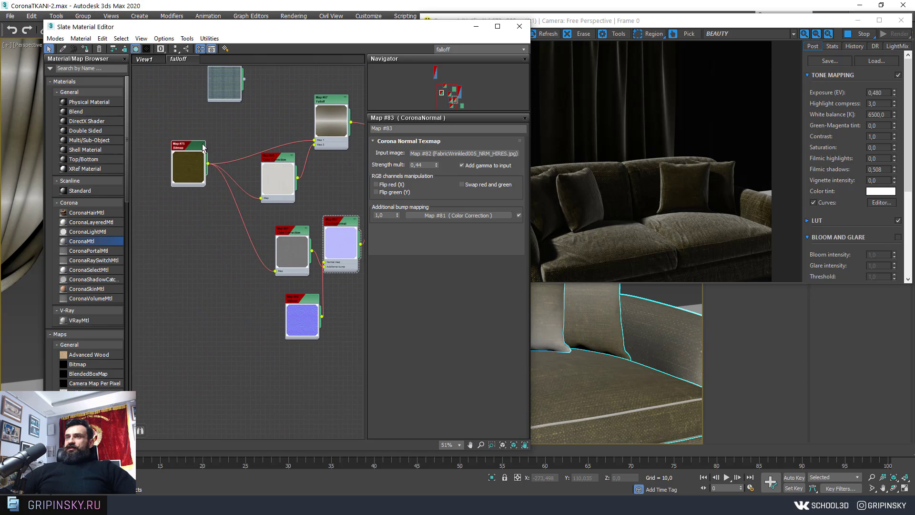
# Rearrange the bitmap nodes, wiring the plaid bitmap into the material graph and moving Bitmap #75
pyautogui.moveTo(207, 133); pyautogui.dragTo(201, 143)
pyautogui.moveTo(258, 78); pyautogui.dragTo(248, 115, button='middle')
pyautogui.moveTo(235, 116); pyautogui.dragTo(202, 199)
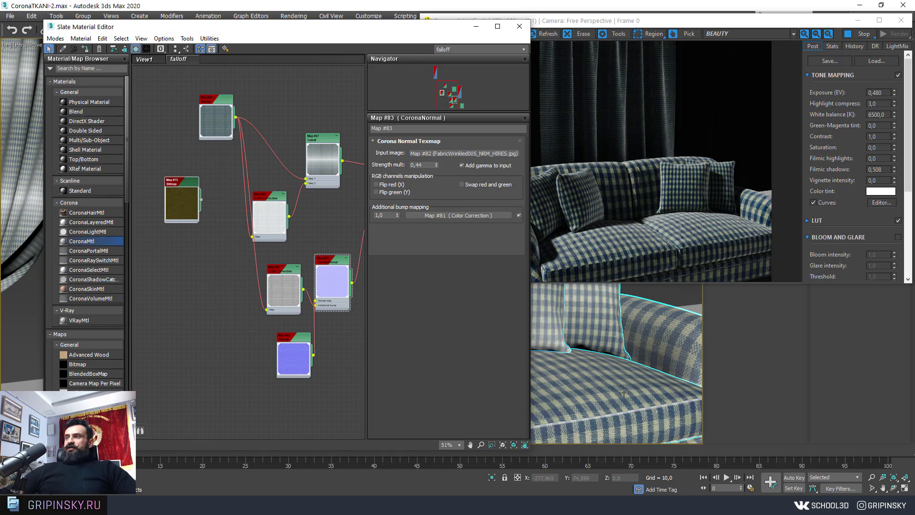
pyautogui.moveTo(624, 392); pyautogui.dragTo(631, 399, button='middle')
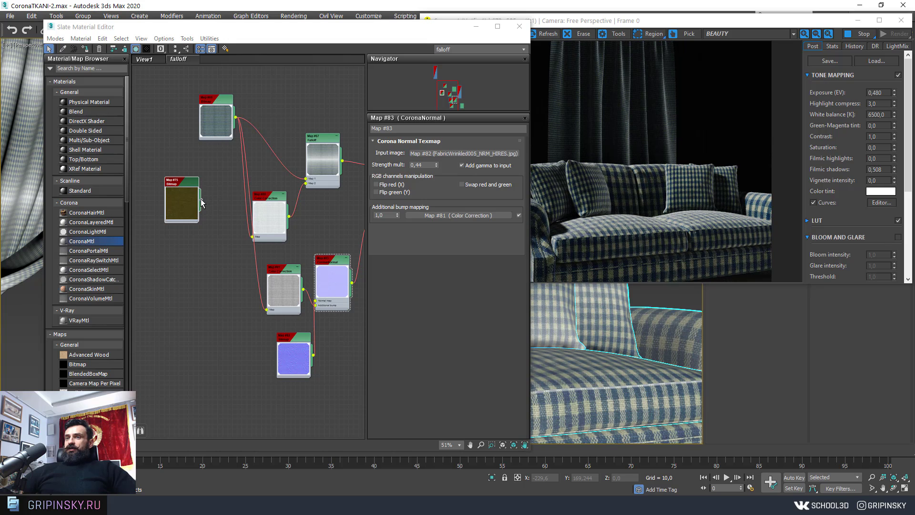
pyautogui.moveTo(201, 202); pyautogui.dragTo(219, 216)
pyautogui.scroll(1, 252, 219)
pyautogui.scroll(1, 265, 237)
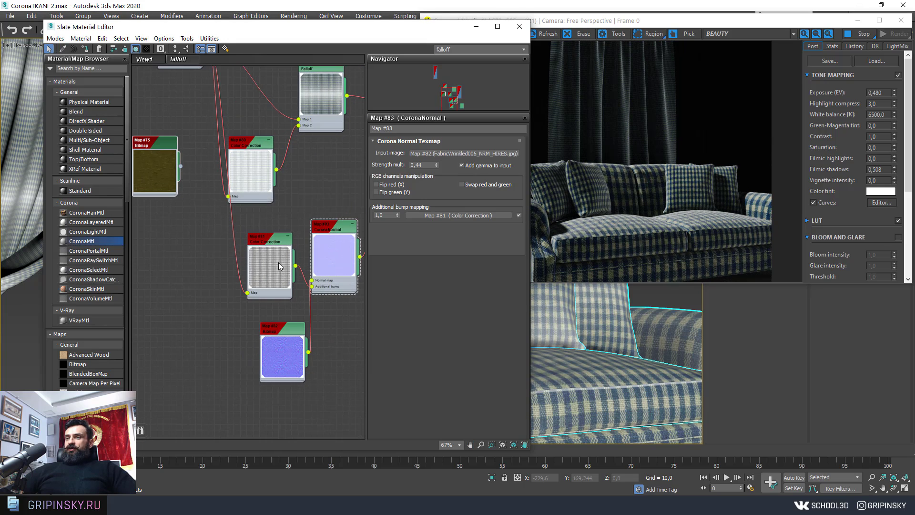
pyautogui.scroll(1, 279, 267)
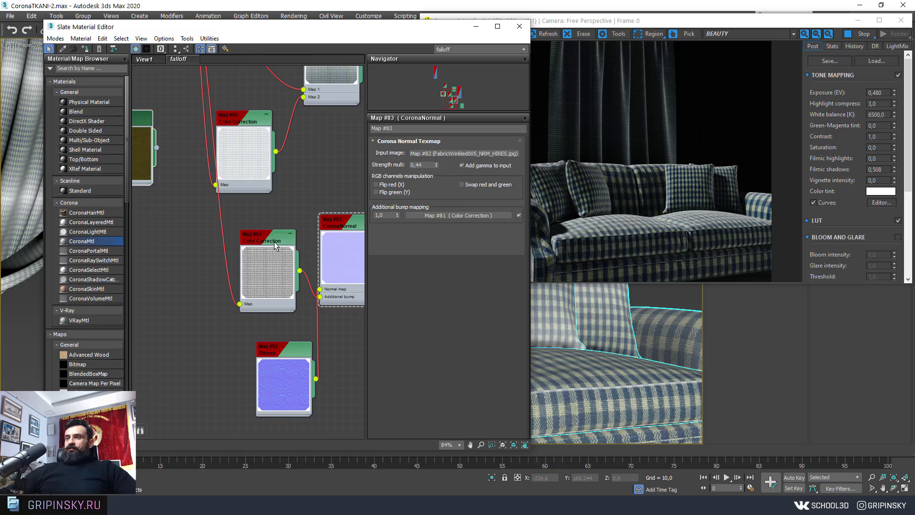
# Wire the book_pattern_col1_2k.jpg bitmap (Map #75) into Map #81 Color Correction's Map input
pyautogui.doubleClick(280, 278)
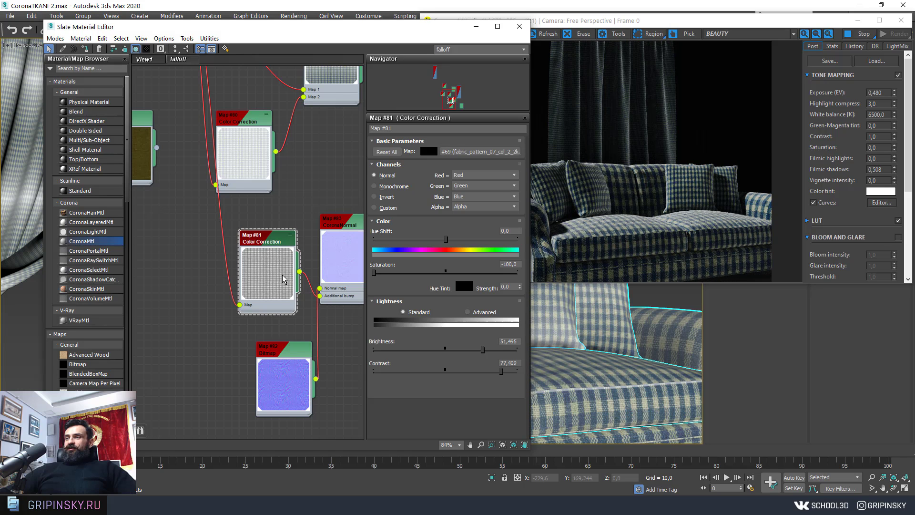
pyautogui.scroll(-1, 206, 195)
pyautogui.moveTo(169, 200)
pyautogui.mouseDown()
pyautogui.moveTo(169, 228)
pyautogui.moveTo(248, 334)
pyautogui.mouseUp()
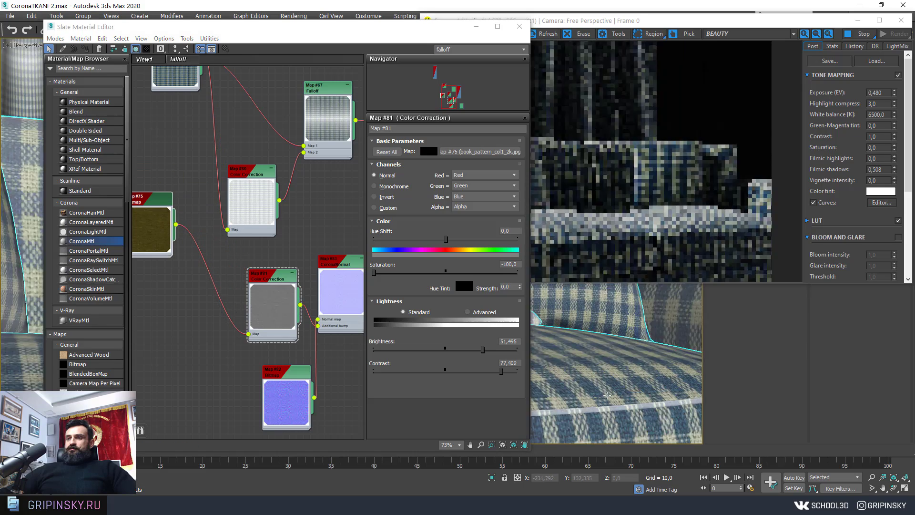
pyautogui.scroll(-1, 311, 256)
pyautogui.moveTo(328, 152); pyautogui.dragTo(336, 218, button='middle')
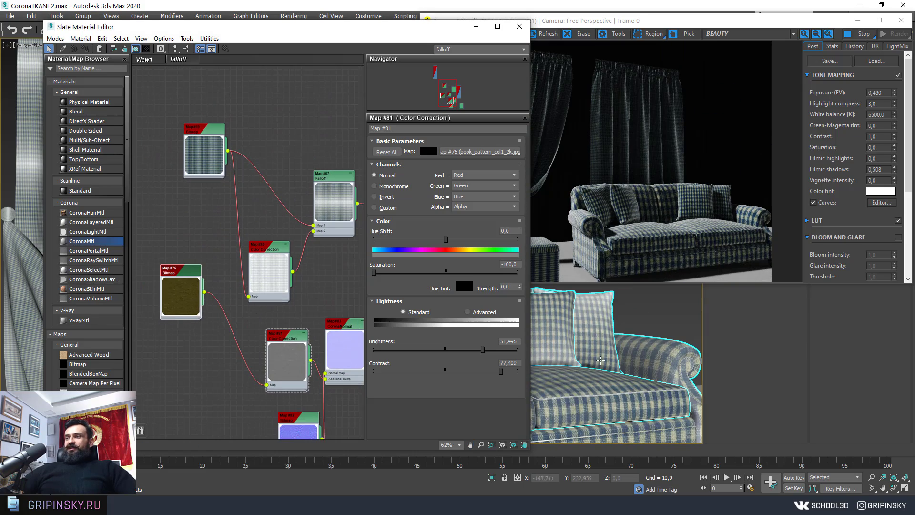
pyautogui.click(600, 360)
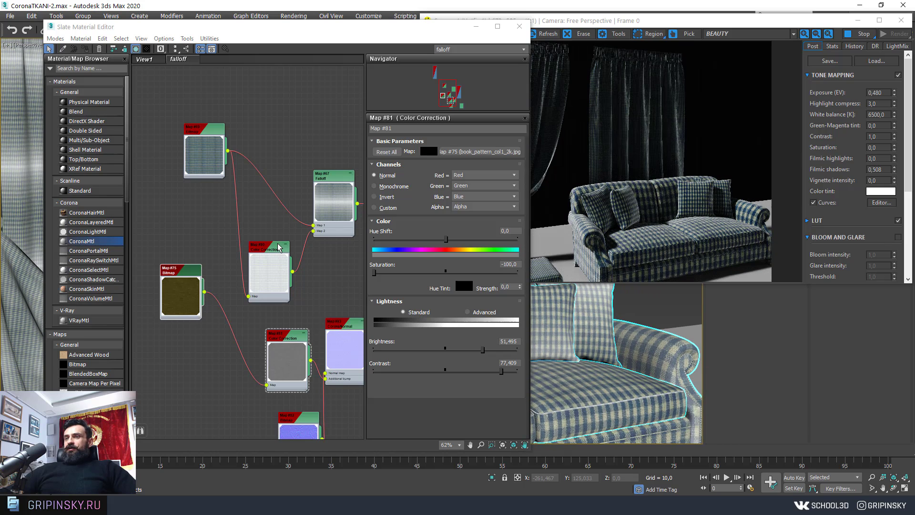
pyautogui.moveTo(269, 272); pyautogui.dragTo(264, 272)
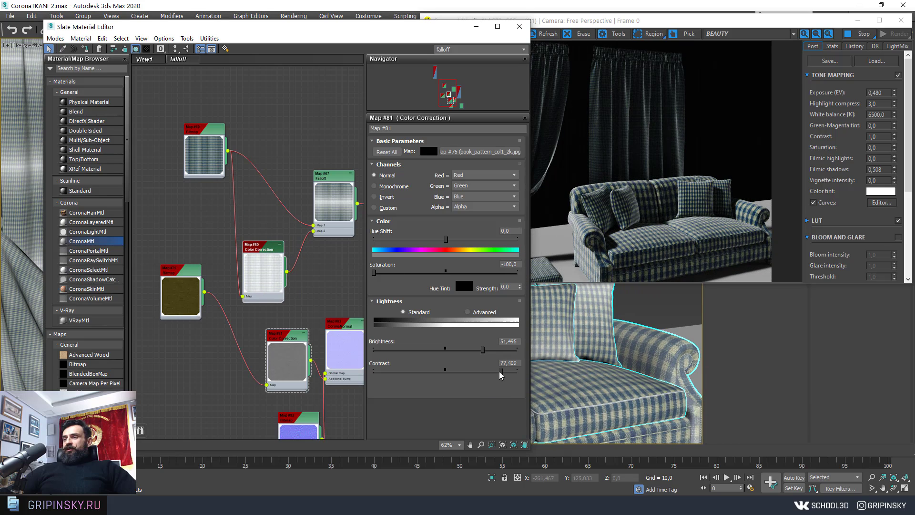
pyautogui.doubleClick(268, 251)
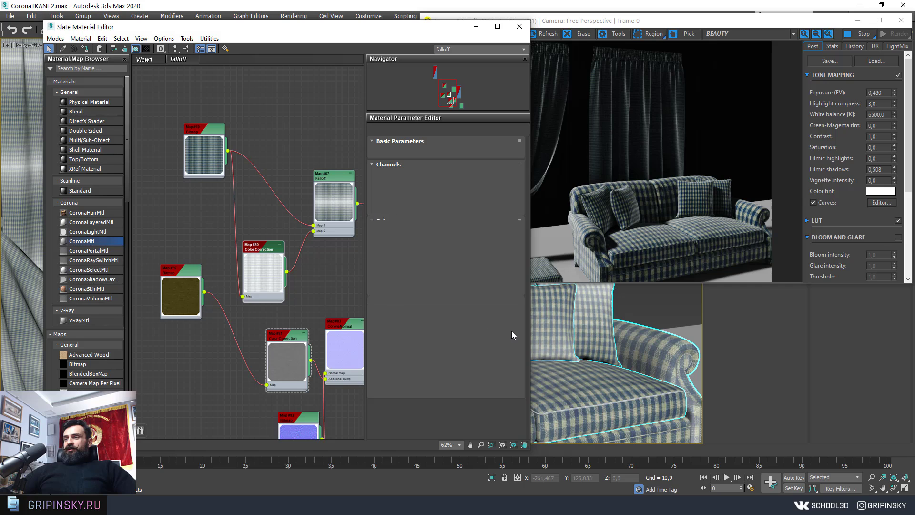
# Brighten the photo slightly and step through the velvet references toward the worn red velvet
pyautogui.moveTo(491, 349); pyautogui.dragTo(503, 349)
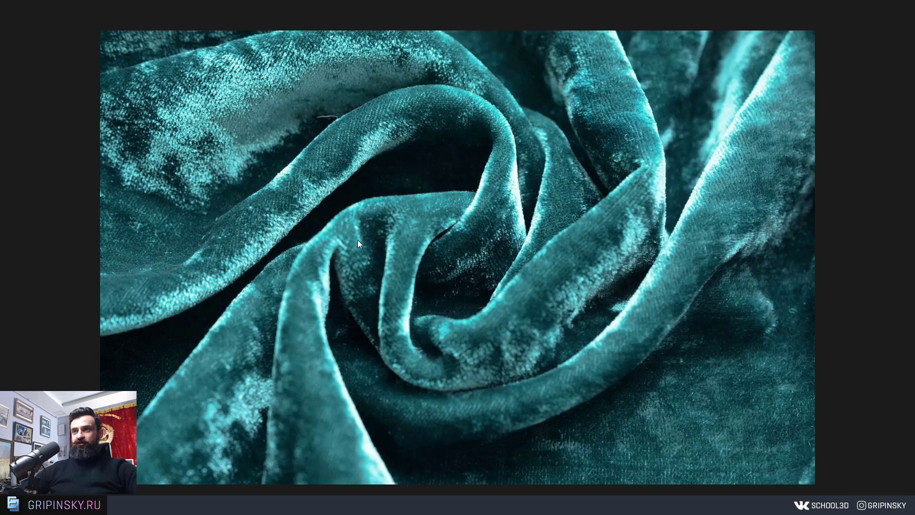
pyautogui.press('Right')
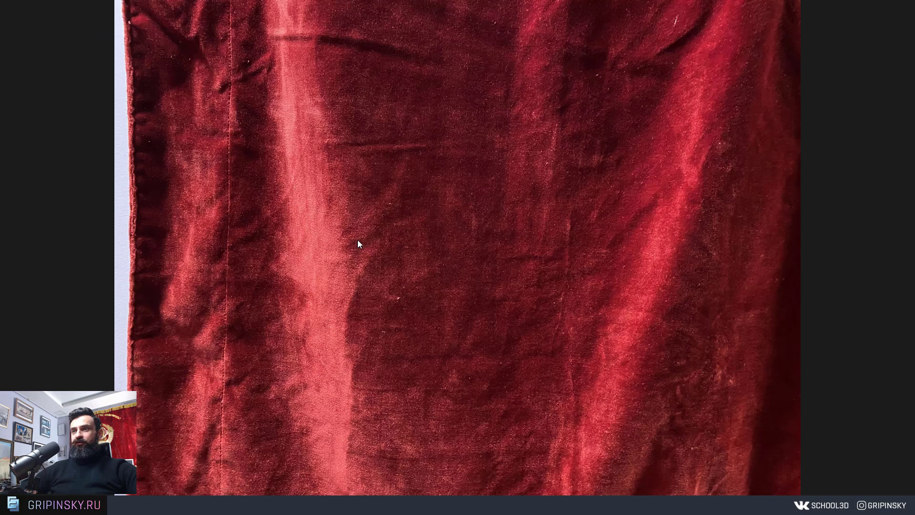
pyautogui.press('Right')
pyautogui.press('Right')
pyautogui.press('Right')
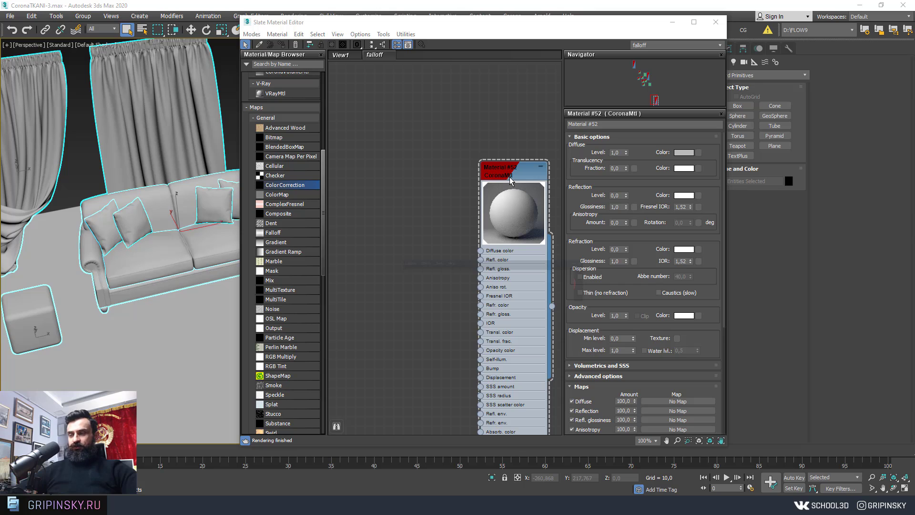
# Move the CoronaMtl node aside and add Falloff and Composite maps to the node view
pyautogui.moveTo(510, 180); pyautogui.dragTo(497, 169)
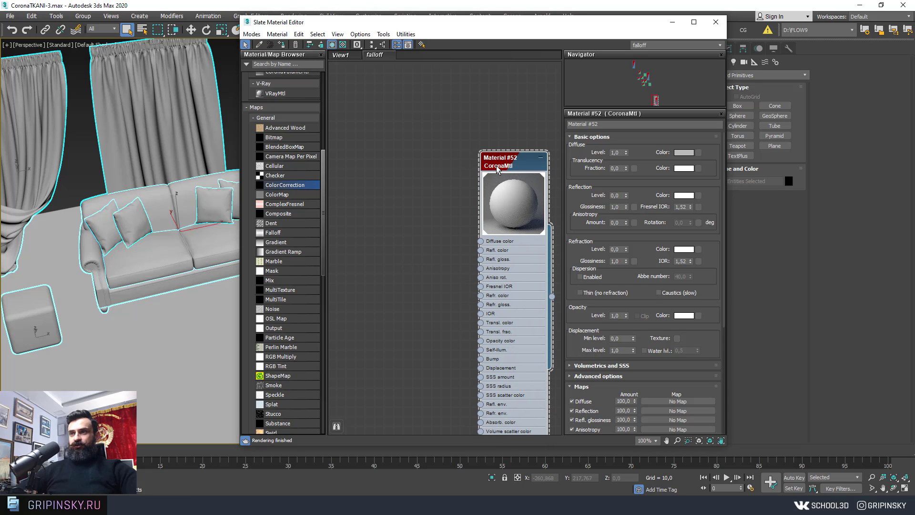
pyautogui.moveTo(497, 169); pyautogui.dragTo(486, 160)
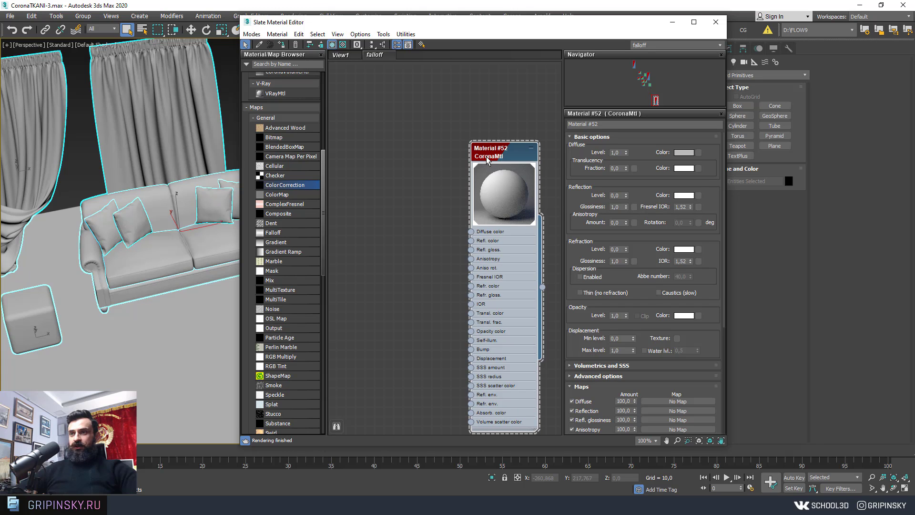
pyautogui.moveTo(269, 233)
pyautogui.mouseDown()
pyautogui.moveTo(369, 184)
pyautogui.moveTo(388, 108)
pyautogui.mouseUp()
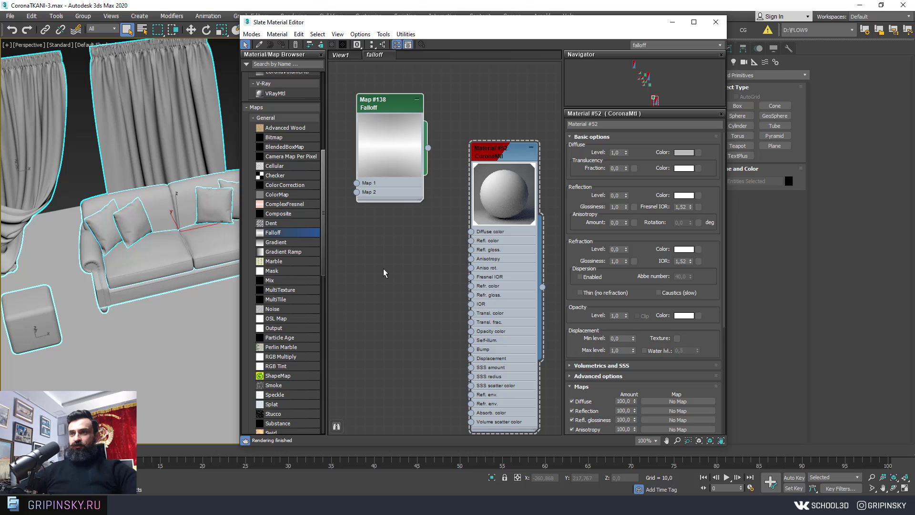
pyautogui.moveTo(278, 213)
pyautogui.mouseDown()
pyautogui.moveTo(353, 275)
pyautogui.moveTo(380, 245)
pyautogui.mouseUp()
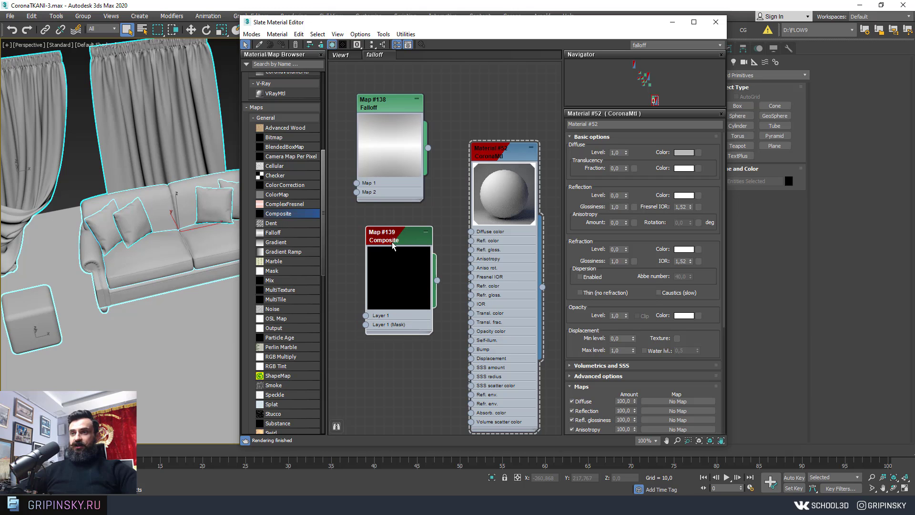
# Add a Color Correction map below the Composite and place the material beside the new maps
pyautogui.moveTo(311, 190); pyautogui.dragTo(349, 248)
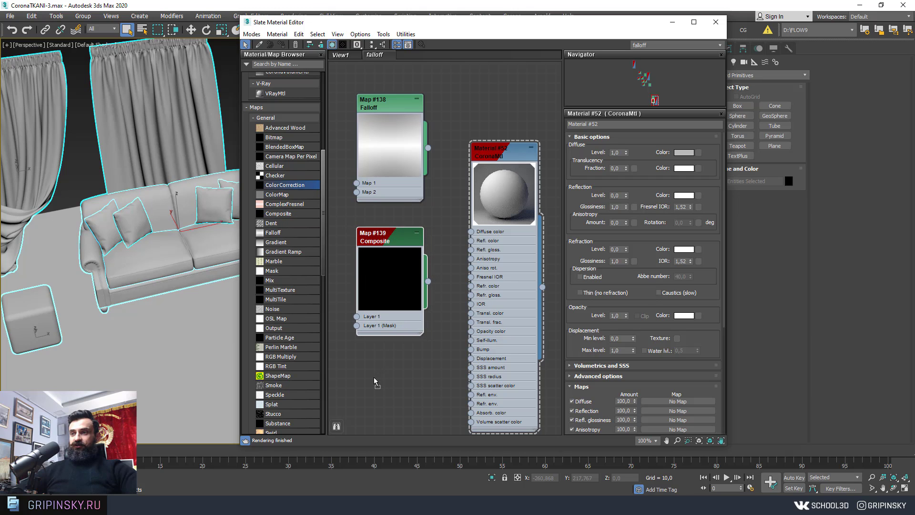
pyautogui.moveTo(374, 381); pyautogui.dragTo(374, 381)
pyautogui.moveTo(461, 319); pyautogui.dragTo(456, 231, button='middle')
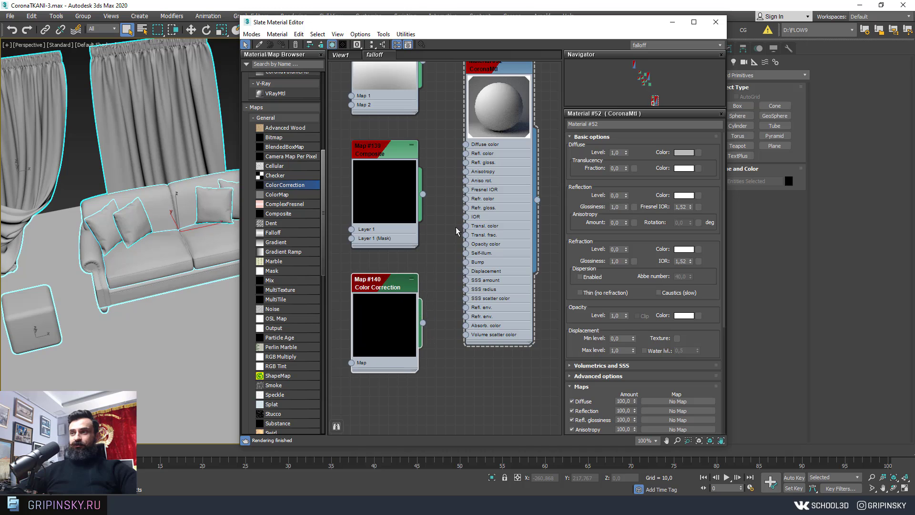
pyautogui.scroll(-3, 456, 231)
pyautogui.scroll(-2, 456, 231)
pyautogui.moveTo(478, 150); pyautogui.dragTo(547, 159)
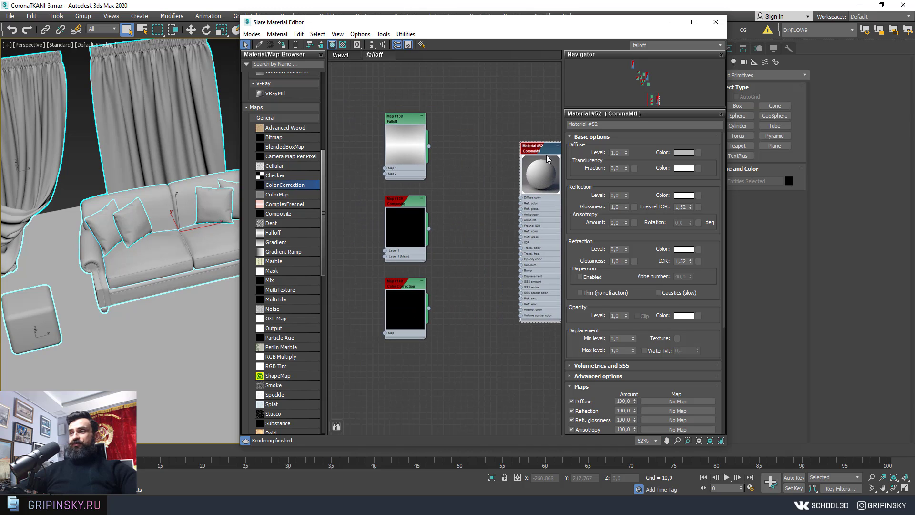
pyautogui.scroll(-2, 468, 149)
pyautogui.moveTo(468, 148); pyautogui.dragTo(526, 155)
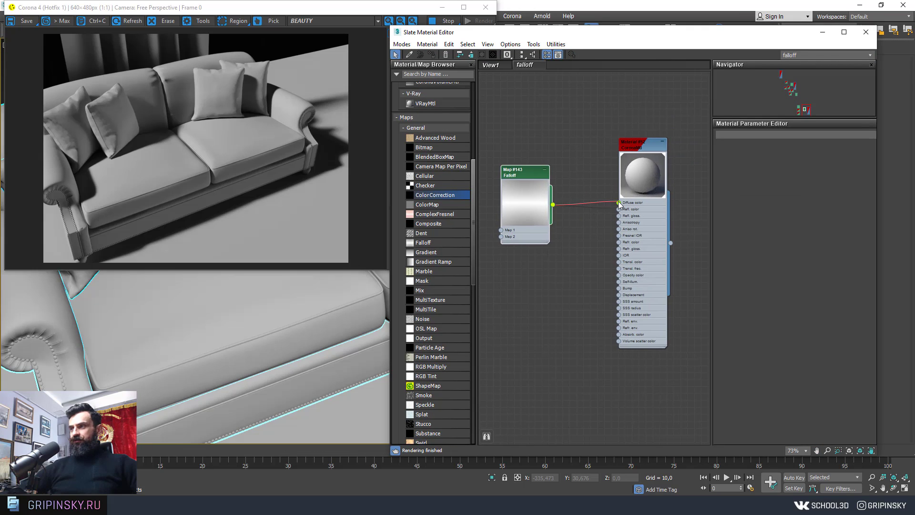
# Set the Falloff front colour to dark red
pyautogui.doubleClick(533, 176)
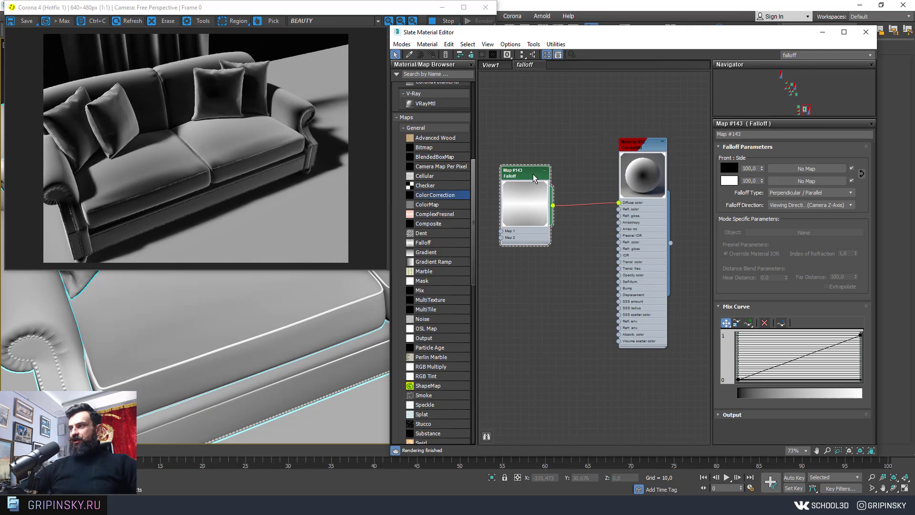
pyautogui.click(729, 168)
pyautogui.moveTo(196, 67); pyautogui.dragTo(196, 95)
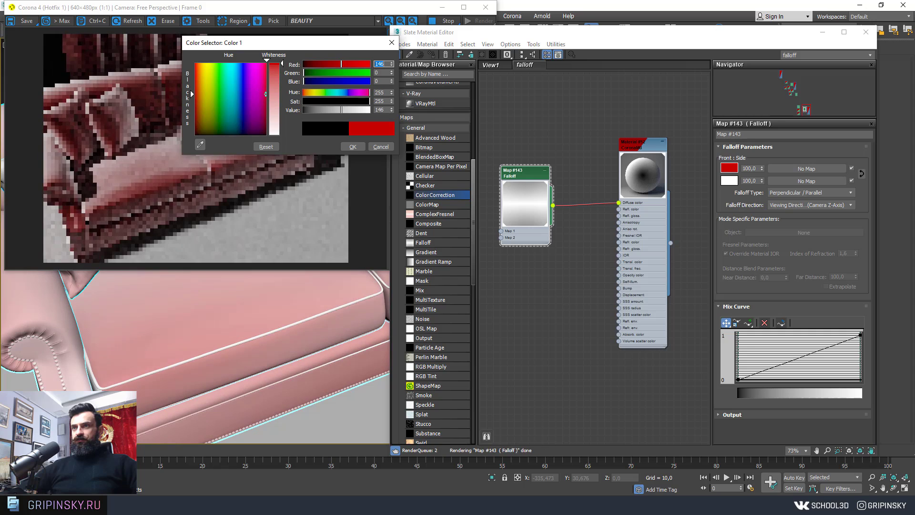
pyautogui.click(352, 146)
# Add a mid point on the Falloff mix curve, pull it down and make it Bezier
pyautogui.click(748, 323)
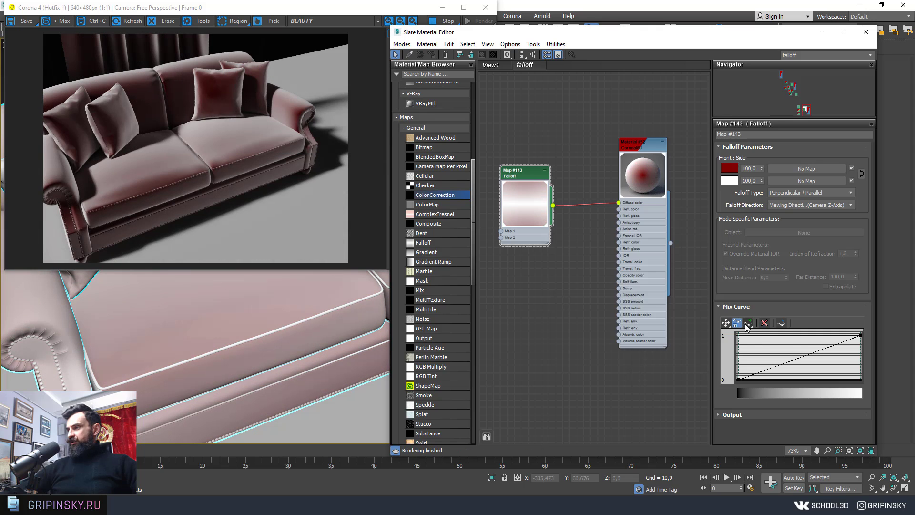
pyautogui.click(817, 352)
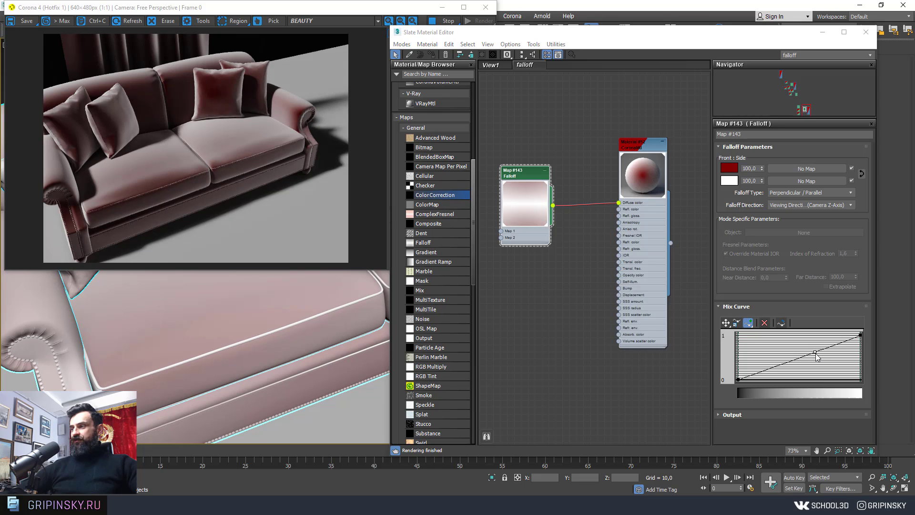
pyautogui.click(726, 322)
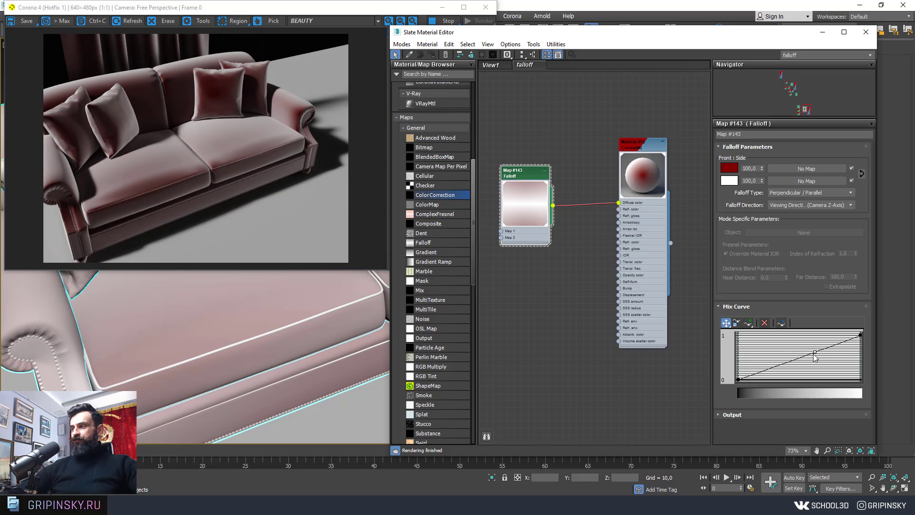
pyautogui.moveTo(814, 352)
pyautogui.mouseDown()
pyautogui.moveTo(838, 369)
pyautogui.moveTo(856, 359)
pyautogui.mouseUp()
pyautogui.rightClick(838, 369)
pyautogui.click(850, 381)
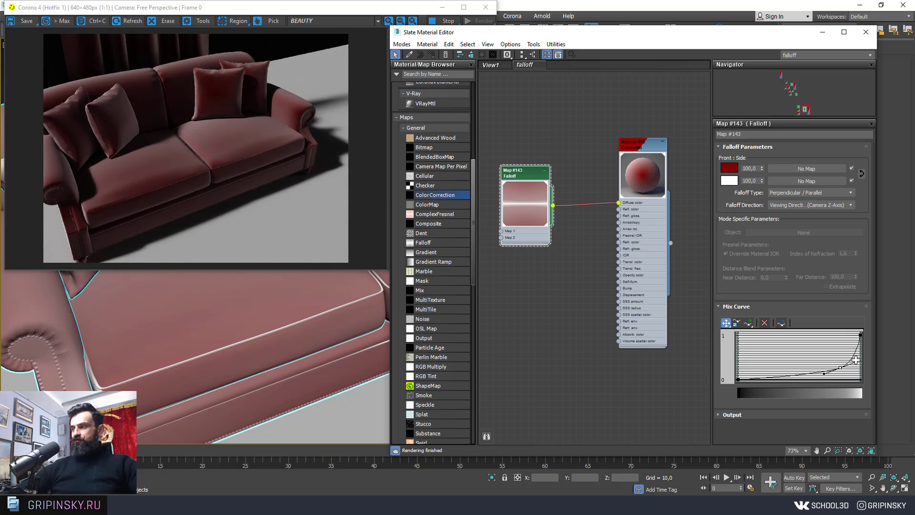
# Check the sofa render and move the Composite node to the centre of the node view
pyautogui.keyDown('alt'); pyautogui.moveTo(333, 320); pyautogui.dragTo(324, 329, button='middle'); pyautogui.keyUp('alt')
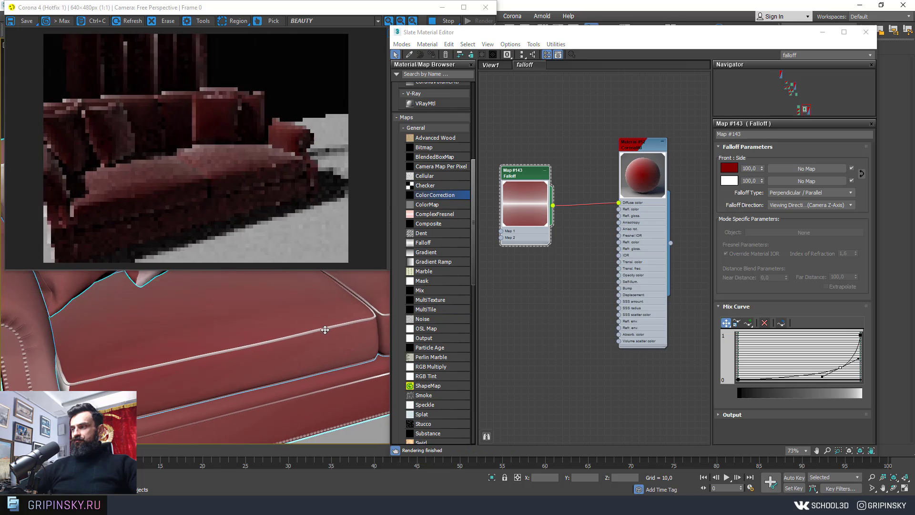
pyautogui.scroll(-2, 586, 224)
pyautogui.moveTo(586, 224)
pyautogui.mouseDown(button='middle')
pyautogui.moveTo(611, 215)
pyautogui.moveTo(503, 183)
pyautogui.mouseUp(button='middle')
pyautogui.moveTo(484, 185)
pyautogui.mouseDown()
pyautogui.moveTo(622, 211)
pyautogui.moveTo(629, 181)
pyautogui.mouseUp()
pyautogui.scroll(2, 622, 211)
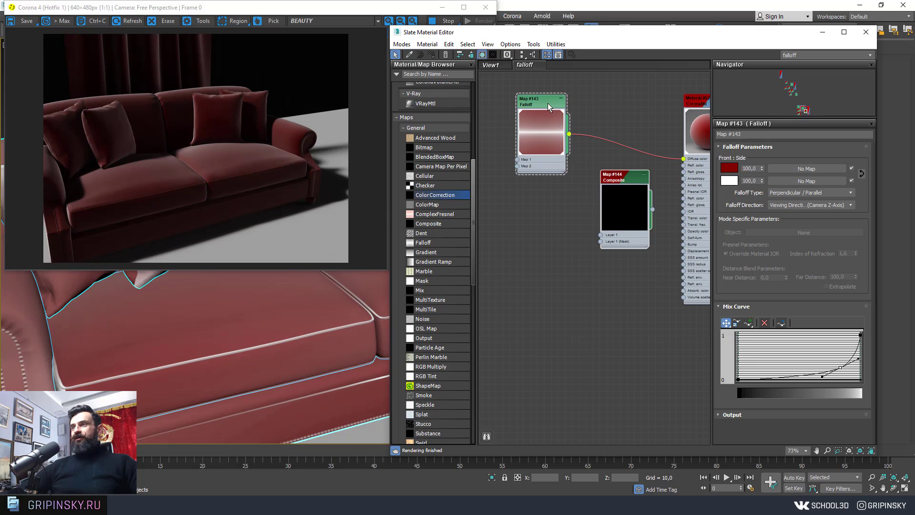
# Shift the Falloff node left and bring the Color Correction and Composite nodes into view
pyautogui.moveTo(547, 104); pyautogui.dragTo(508, 102)
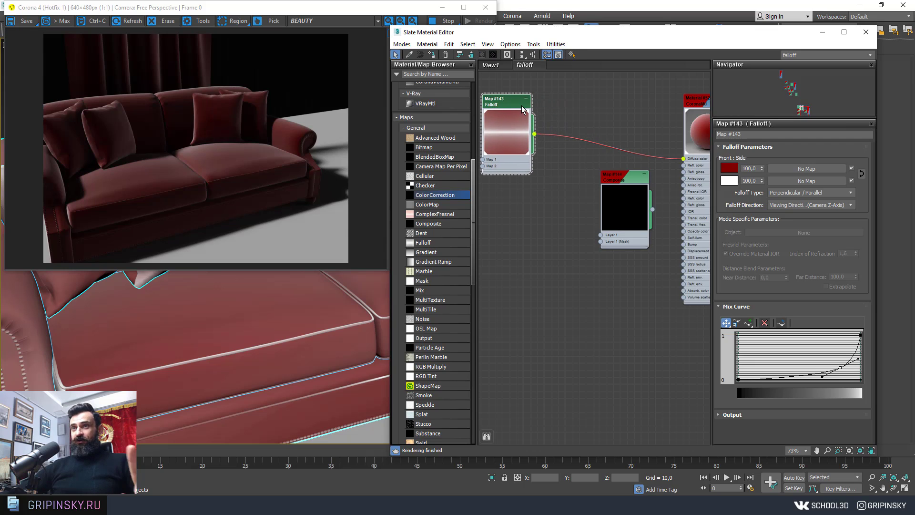
pyautogui.moveTo(546, 128); pyautogui.dragTo(602, 116, button='middle')
pyautogui.scroll(-1, 603, 116)
pyautogui.scroll(-1, 602, 116)
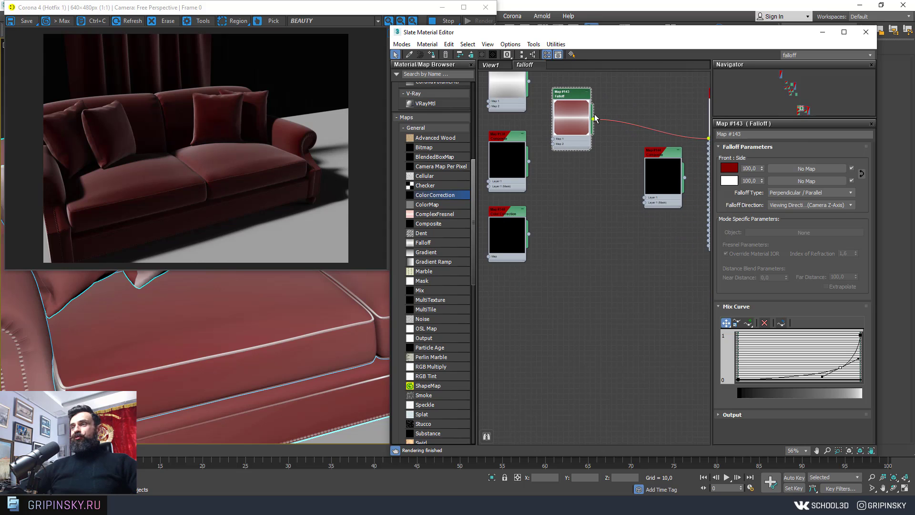
pyautogui.scroll(-1, 588, 125)
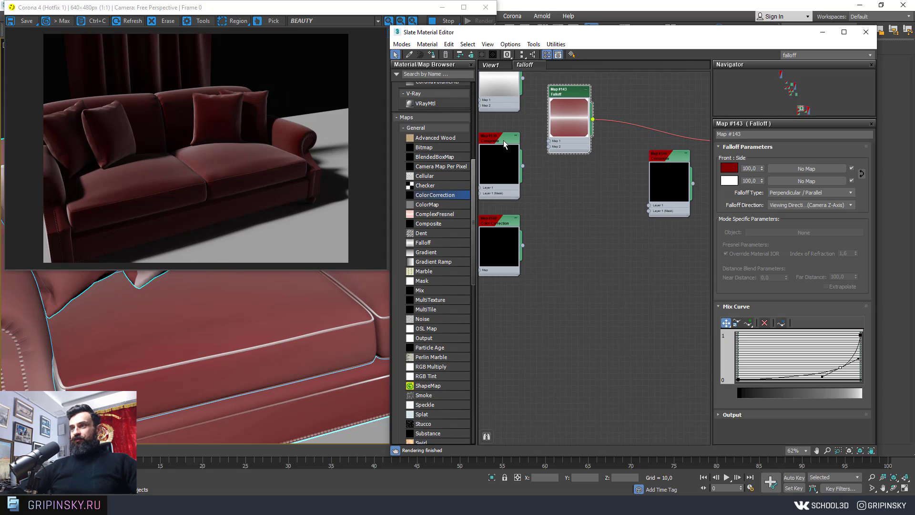
pyautogui.moveTo(499, 224); pyautogui.dragTo(589, 183)
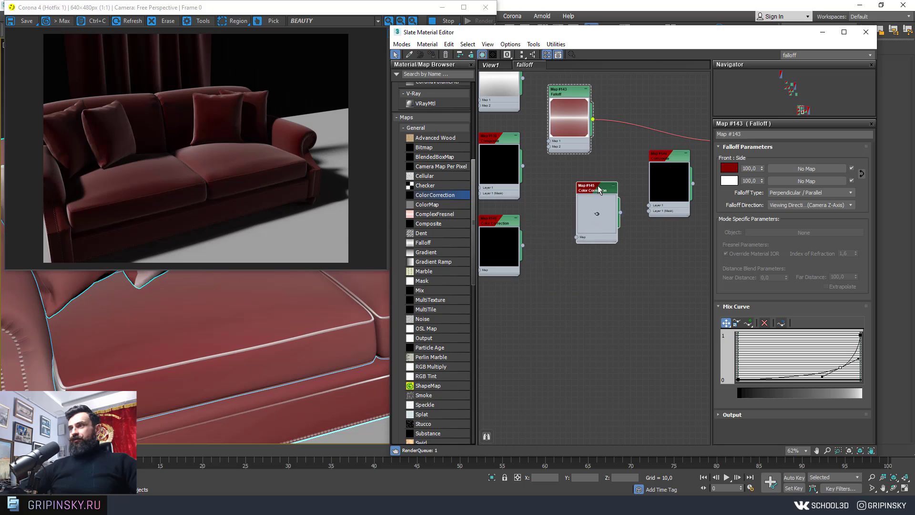
# Place Color Correction and Composite beside the Falloff and begin a wire from its output
pyautogui.moveTo(622, 179); pyautogui.dragTo(604, 187, button='middle')
pyautogui.scroll(1, 604, 187)
pyautogui.moveTo(604, 188); pyautogui.dragTo(612, 247)
pyautogui.moveTo(522, 223); pyautogui.dragTo(536, 215)
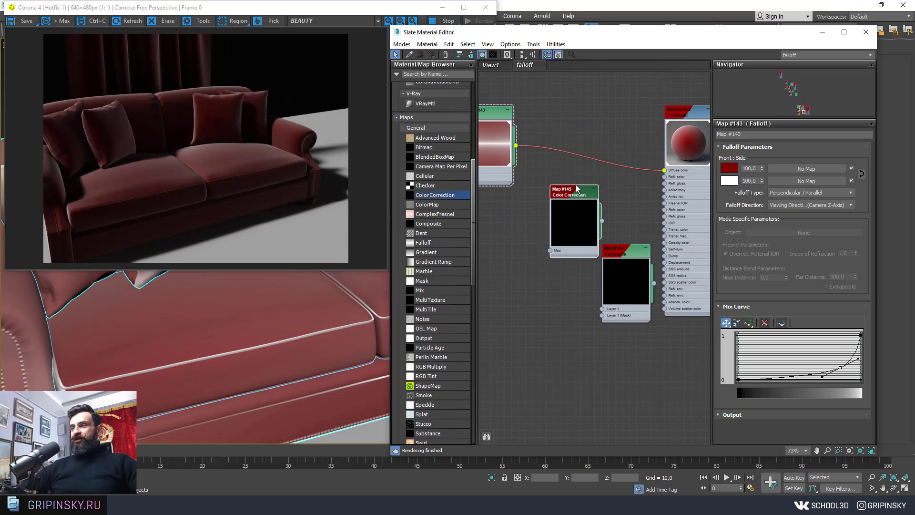
pyautogui.moveTo(620, 248); pyautogui.dragTo(599, 192)
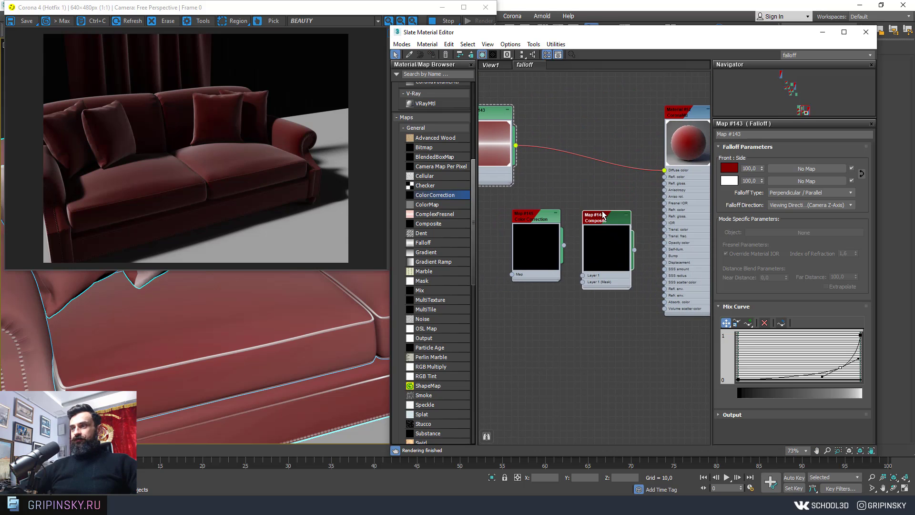
pyautogui.moveTo(516, 145); pyautogui.dragTo(512, 275)
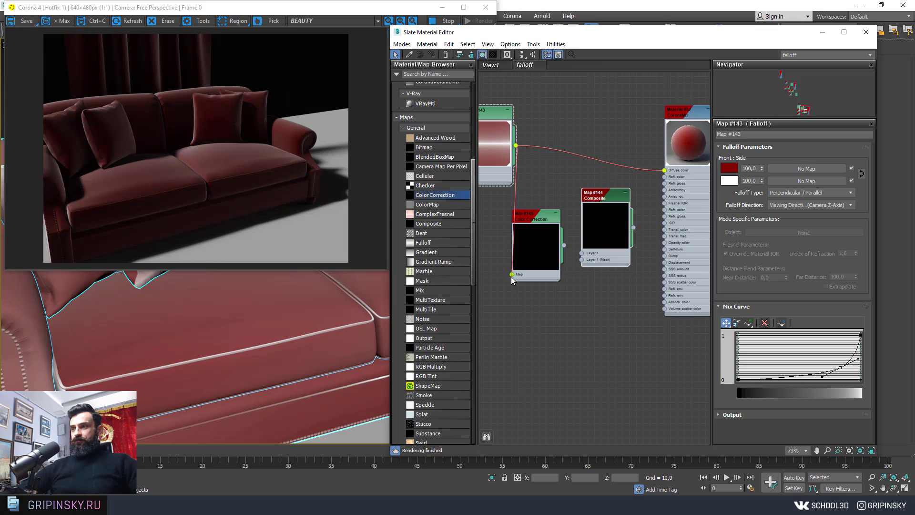
# Feed the Falloff into Color Correction and add a second layer to the Composite
pyautogui.moveTo(533, 217); pyautogui.dragTo(547, 210)
pyautogui.doubleClick(607, 200)
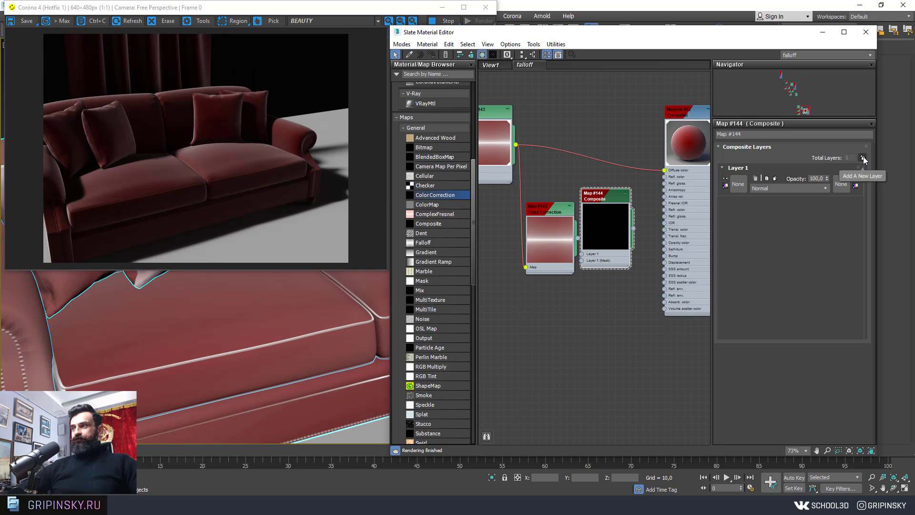
pyautogui.click(862, 158)
pyautogui.moveTo(609, 196); pyautogui.dragTo(623, 196)
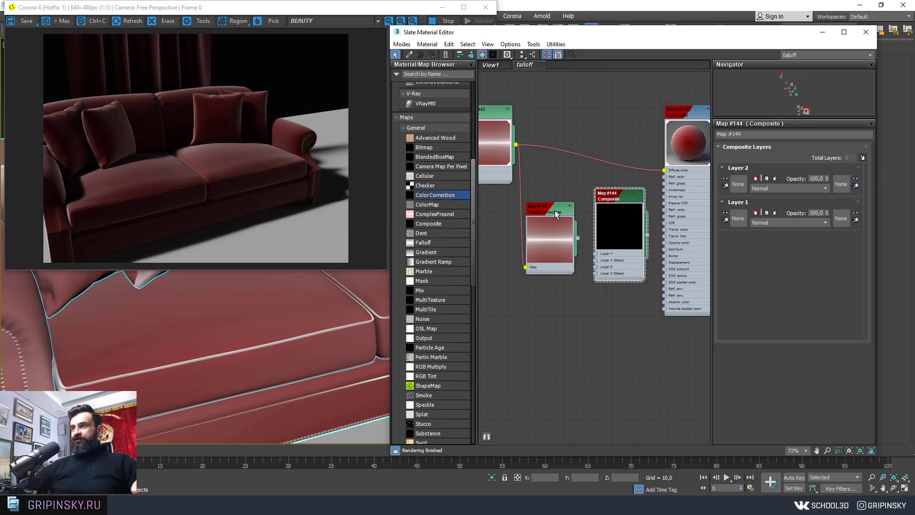
# Wire the Falloff into Composite Layer 1 and Color Correction into Layer 2
pyautogui.moveTo(555, 213); pyautogui.dragTo(535, 241)
pyautogui.moveTo(664, 170); pyautogui.dragTo(597, 255)
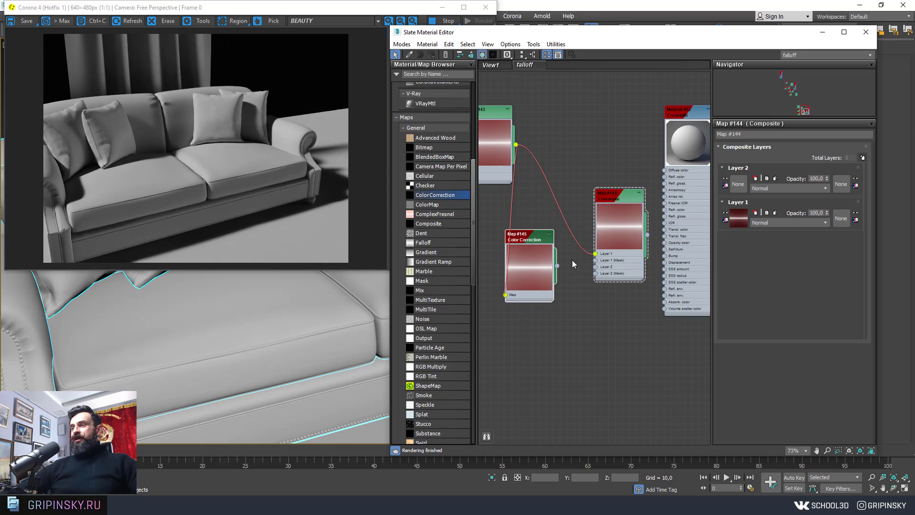
pyautogui.moveTo(557, 266); pyautogui.dragTo(595, 266)
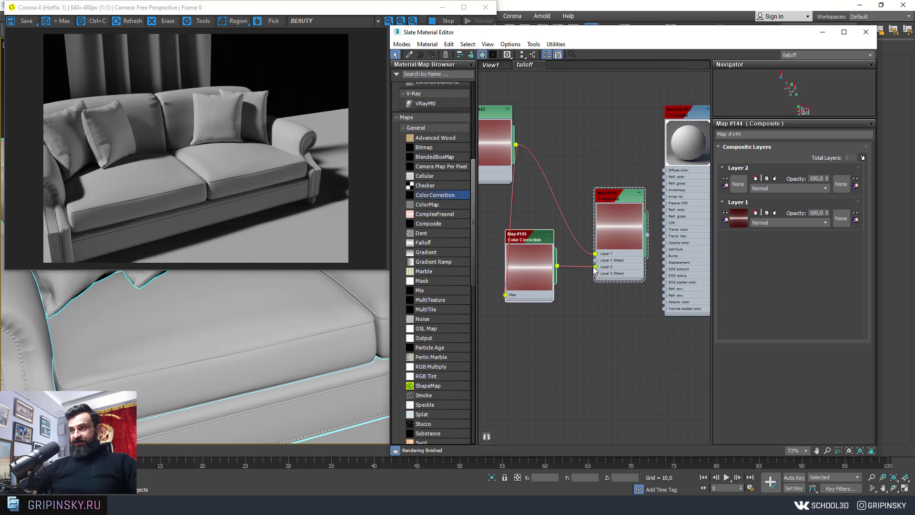
pyautogui.moveTo(533, 244); pyautogui.dragTo(547, 264)
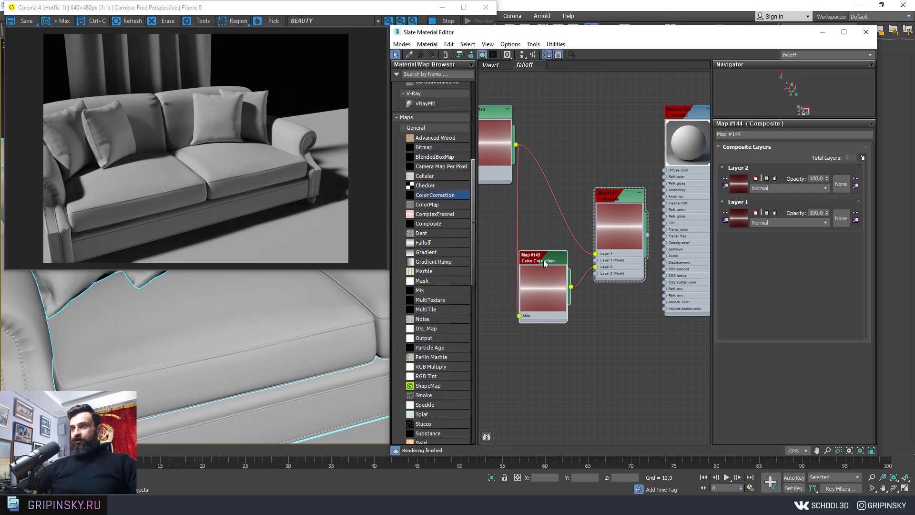
# Set Color Correction brightness to 6,977 and tidy the Composite and Color Correction nodes
pyautogui.doubleClick(546, 264)
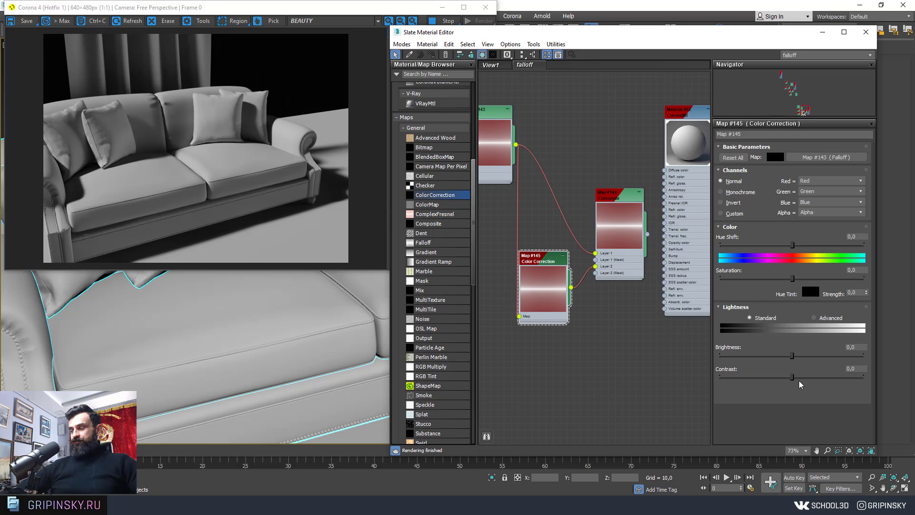
pyautogui.moveTo(792, 358); pyautogui.dragTo(797, 359)
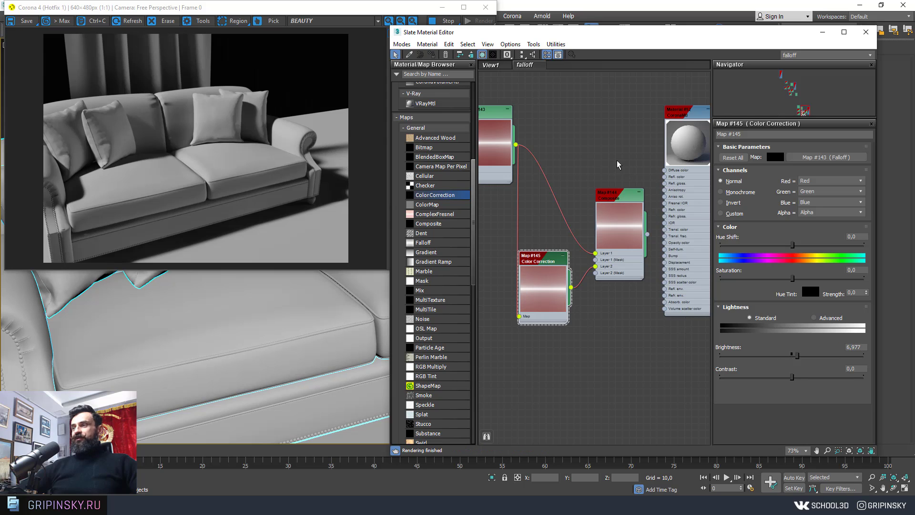
pyautogui.moveTo(618, 199); pyautogui.dragTo(598, 144)
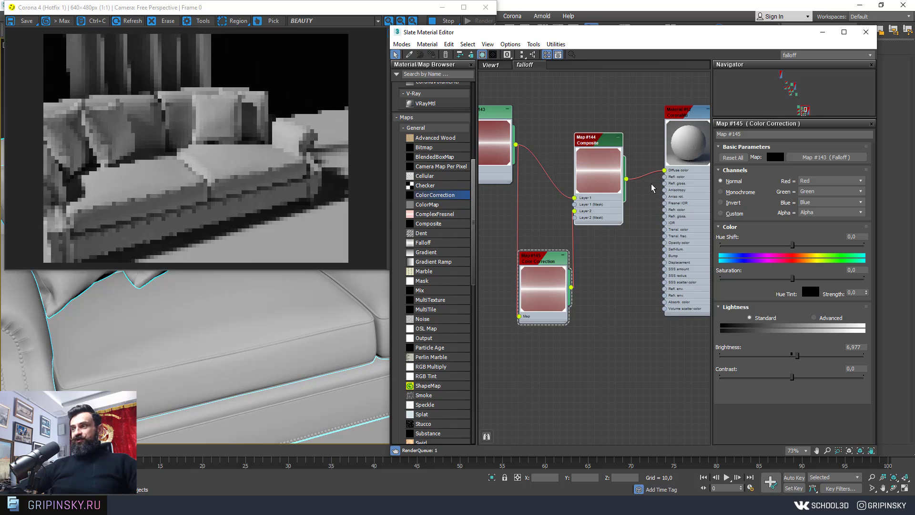
pyautogui.moveTo(567, 273); pyautogui.dragTo(602, 263, button='middle')
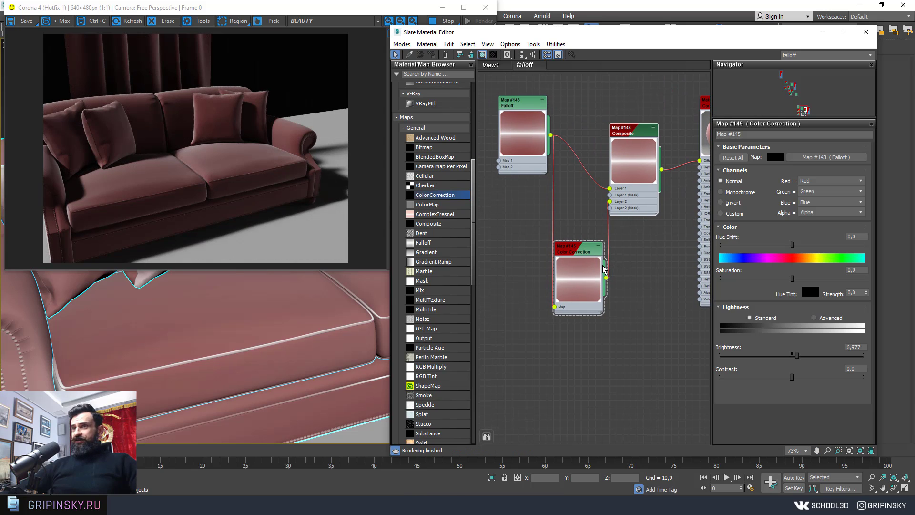
pyautogui.moveTo(578, 253); pyautogui.dragTo(543, 211)
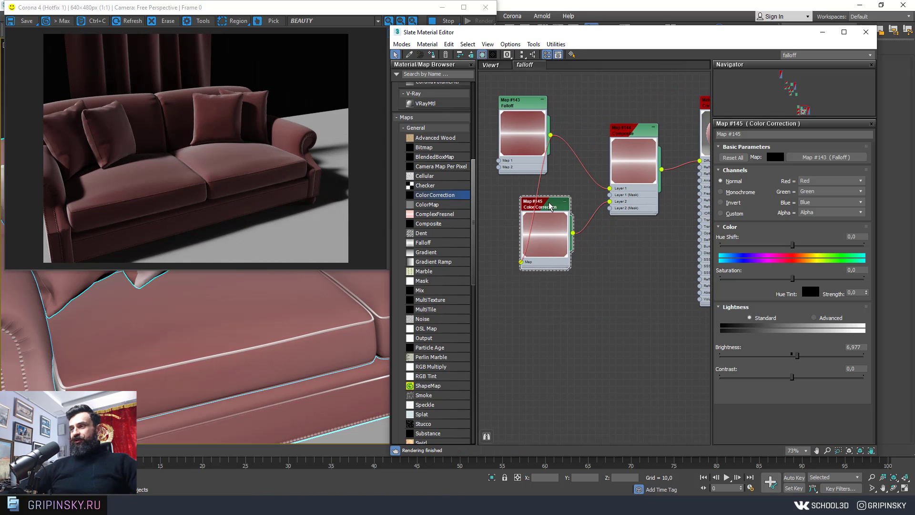
pyautogui.moveTo(627, 141); pyautogui.dragTo(633, 148)
pyautogui.moveTo(558, 207); pyautogui.dragTo(579, 200)
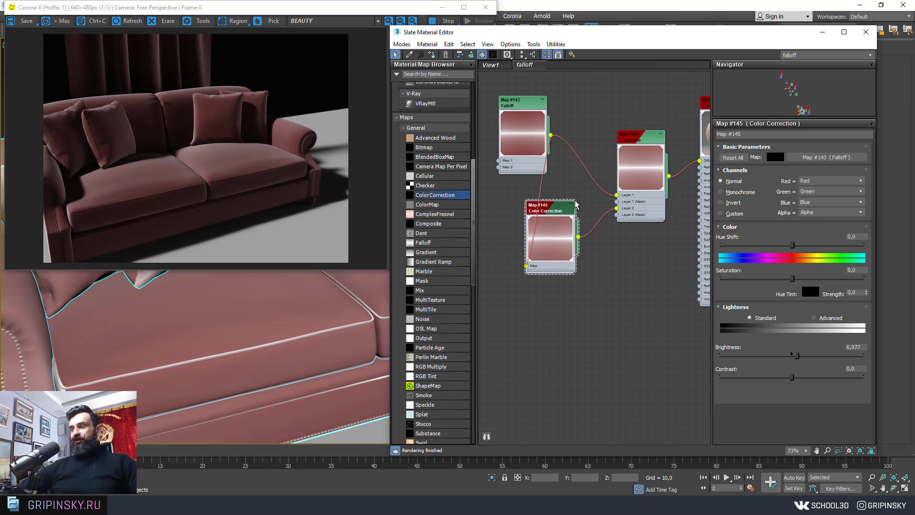
# Bring a grunge texture in as a Bitmap and use it as Composite Layer 2's mask
pyautogui.click(386, 506)
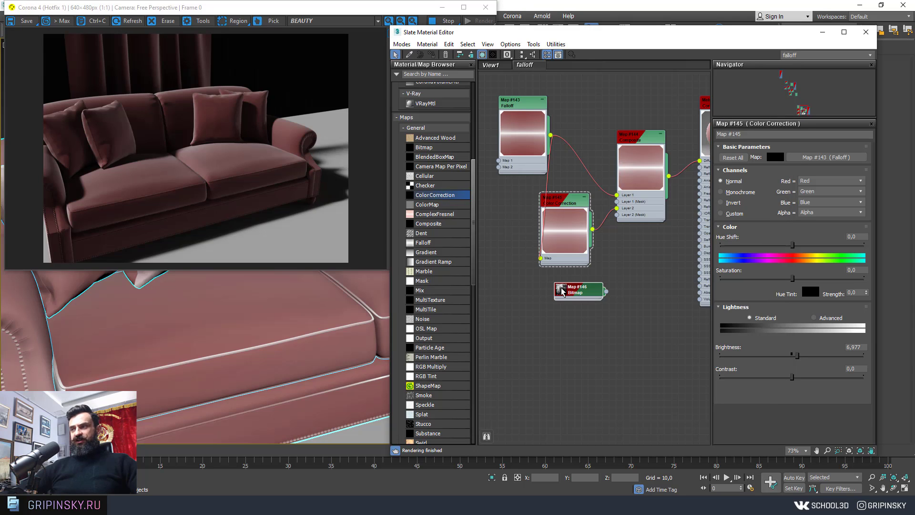
pyautogui.click(562, 292)
pyautogui.moveTo(572, 292); pyautogui.dragTo(537, 298)
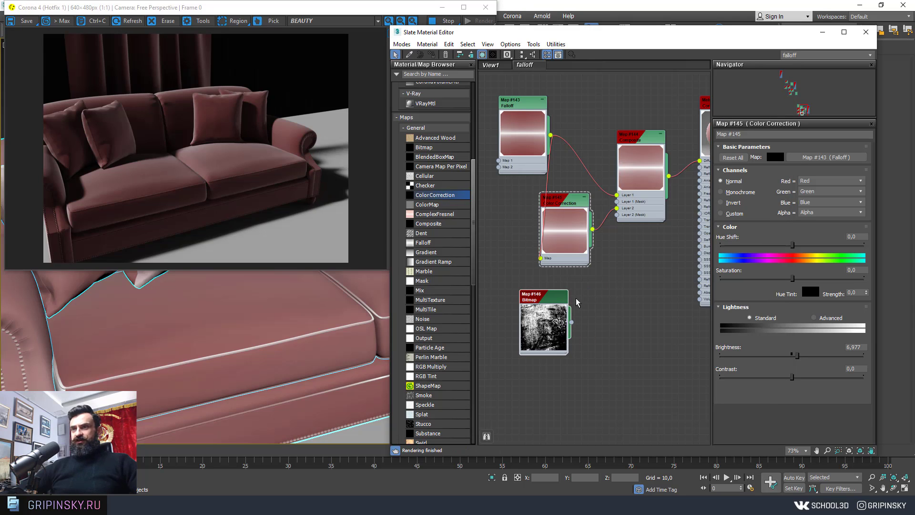
pyautogui.moveTo(571, 325); pyautogui.dragTo(574, 321)
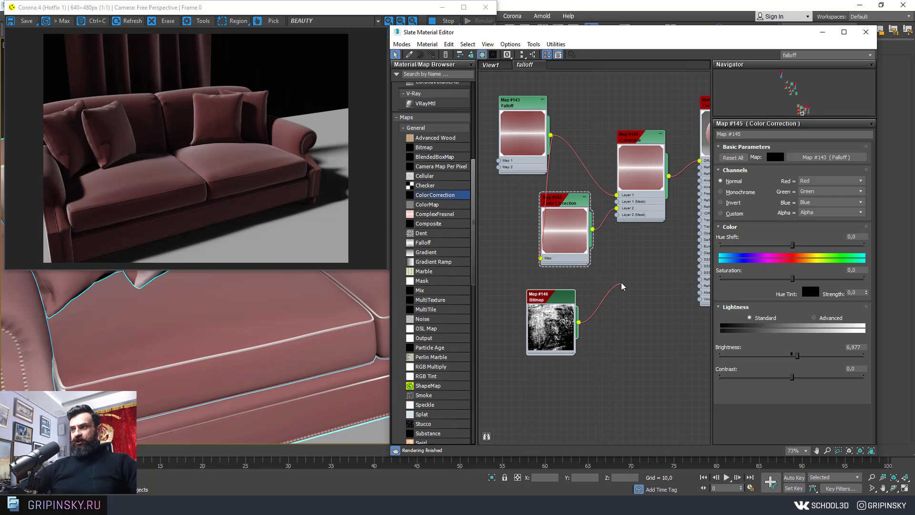
pyautogui.moveTo(622, 286); pyautogui.dragTo(615, 228)
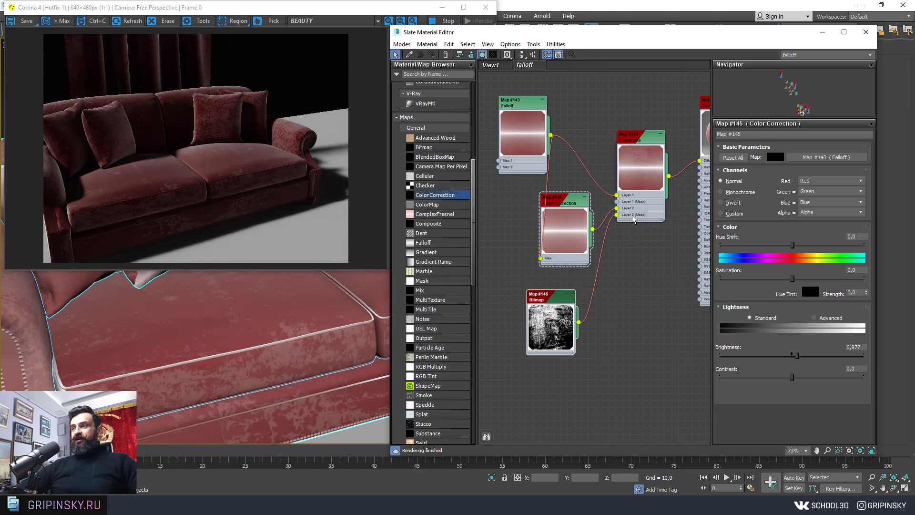
# Raise the Color Correction brightness to 15,615 while inspecting the seat cushion
pyautogui.moveTo(624, 307); pyautogui.dragTo(622, 285, button='middle')
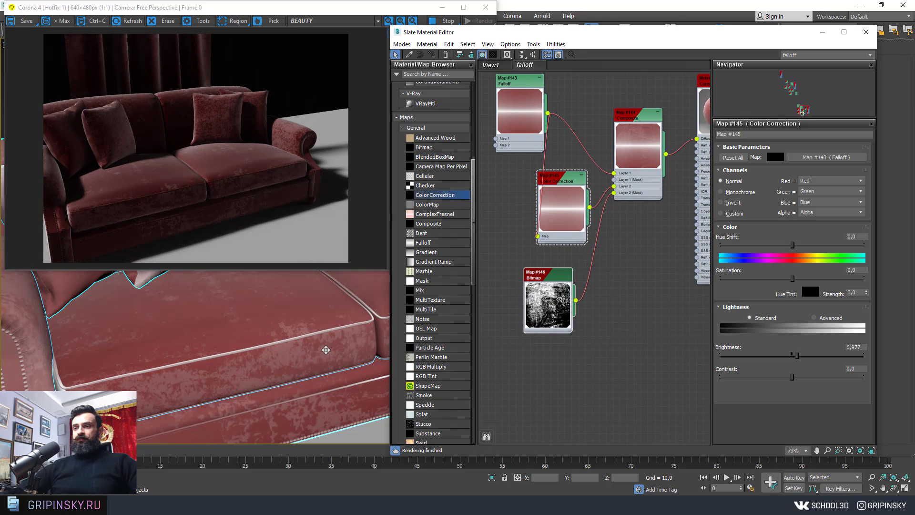
pyautogui.scroll(3, 324, 349)
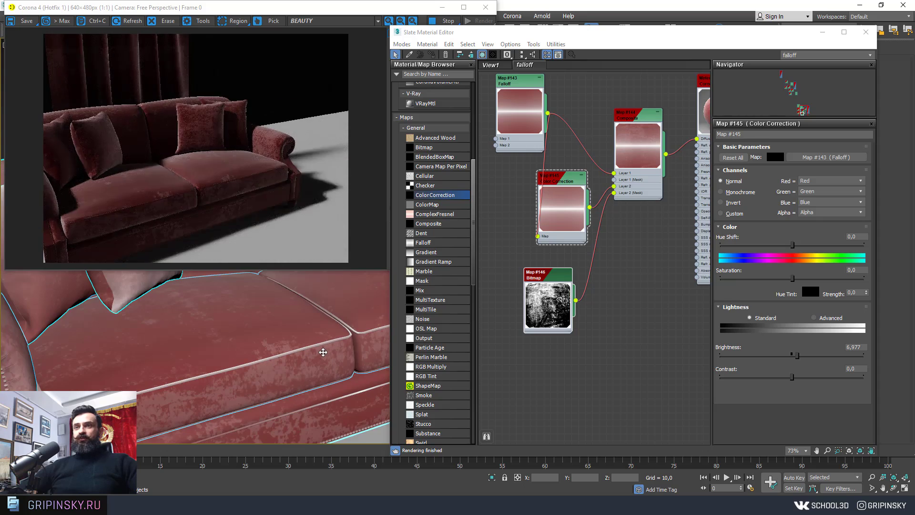
pyautogui.moveTo(326, 352)
pyautogui.keyDown('alt'); pyautogui.mouseDown(button='middle')
pyautogui.moveTo(314, 360)
pyautogui.moveTo(290, 347)
pyautogui.moveTo(344, 347)
pyautogui.moveTo(331, 351)
pyautogui.mouseUp(button='middle'); pyautogui.keyUp('alt')
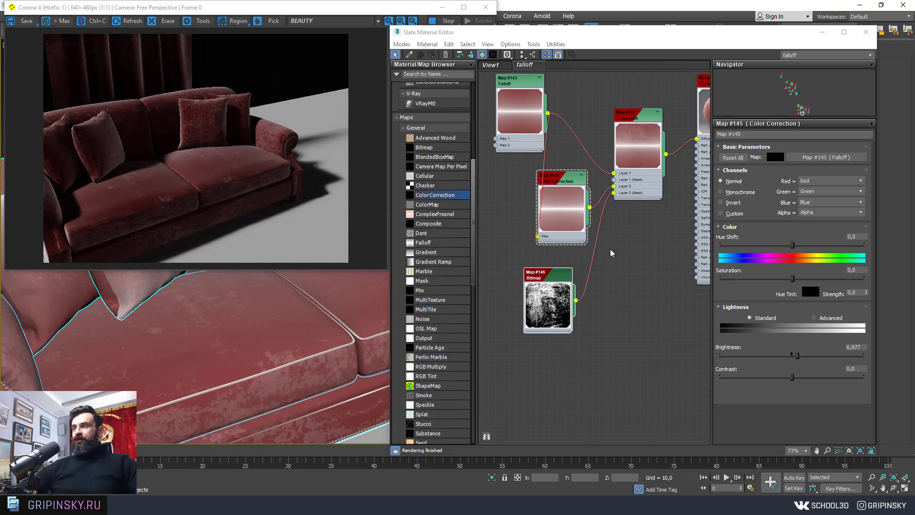
pyautogui.moveTo(607, 255); pyautogui.dragTo(540, 290, button='middle')
pyautogui.scroll(1, 540, 290)
pyautogui.moveTo(490, 314); pyautogui.dragTo(598, 308, button='middle')
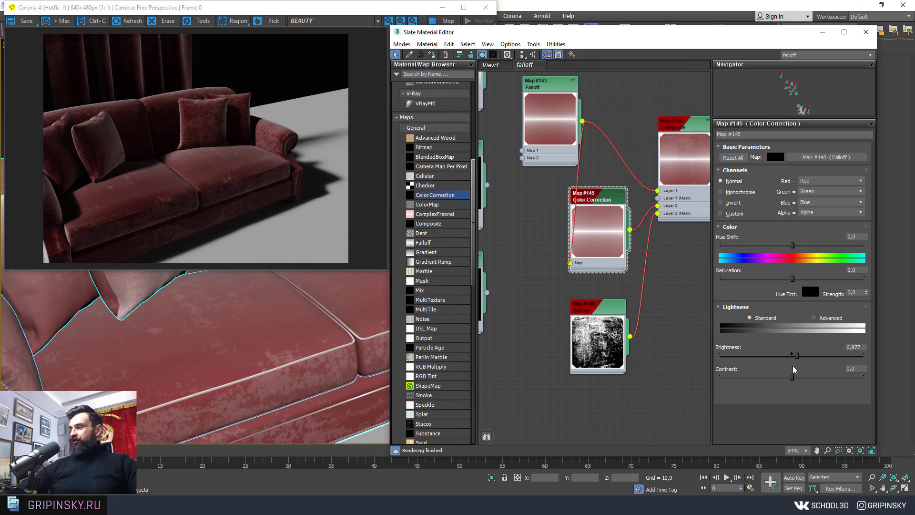
pyautogui.moveTo(802, 356); pyautogui.dragTo(809, 356)
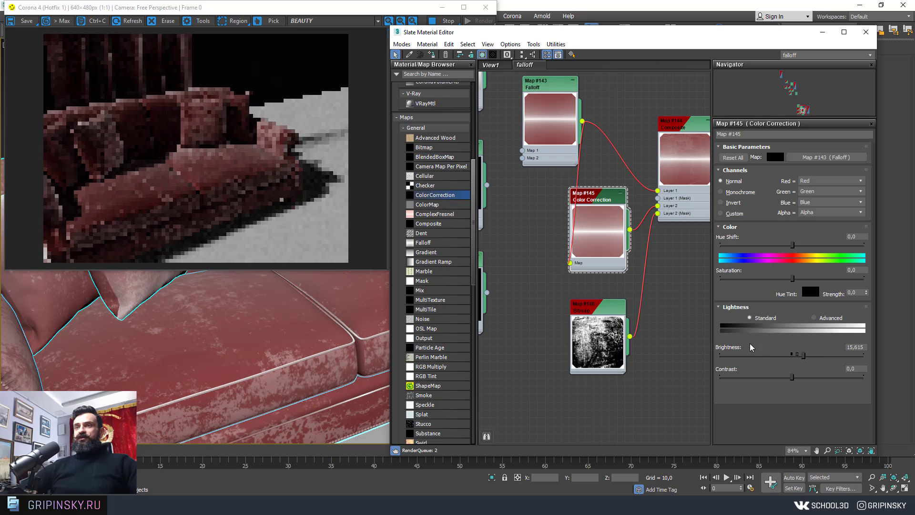
# Check the whole sofa render, then drag FabricWrinkled005_NRM_HIRES into the node graph
pyautogui.click(263, 267)
pyautogui.keyDown('alt'); pyautogui.moveTo(267, 305); pyautogui.dragTo(320, 343, button='middle'); pyautogui.keyUp('alt')
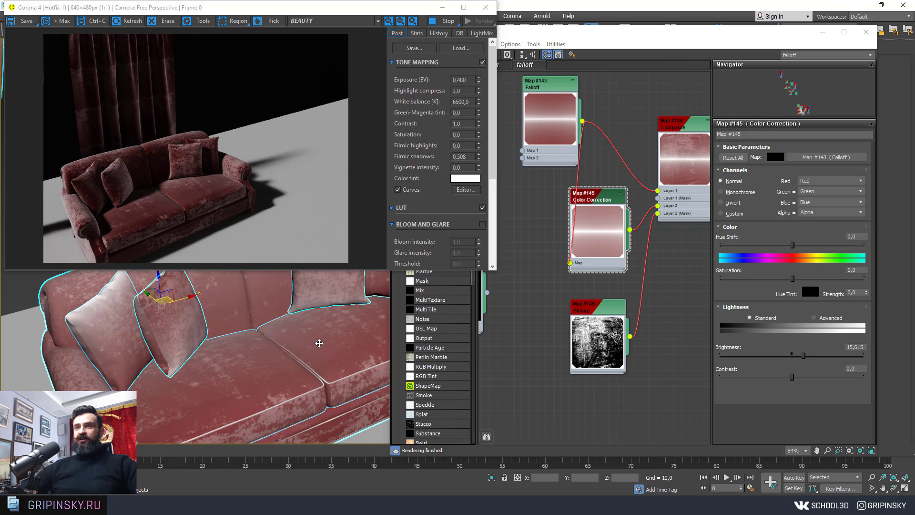
pyautogui.click(573, 96)
pyautogui.scroll(-2, 513, 100)
pyautogui.scroll(-3, 513, 99)
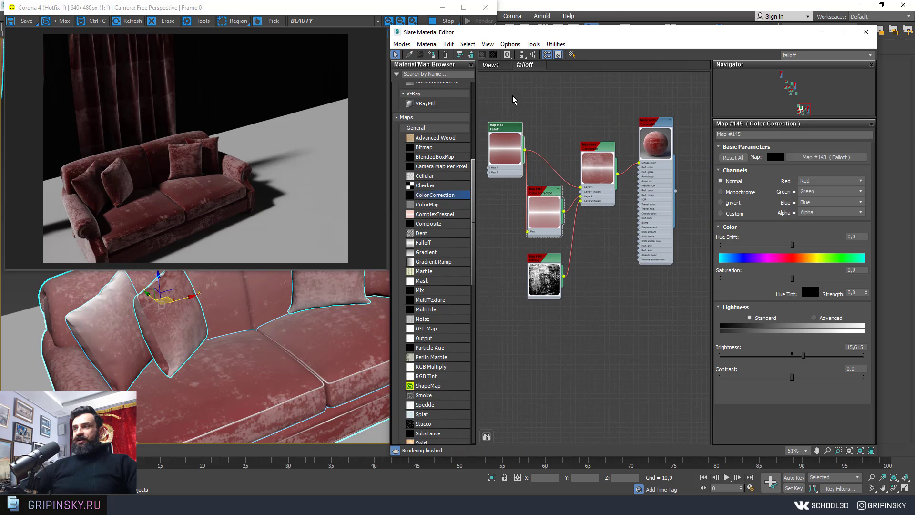
pyautogui.moveTo(513, 100)
pyautogui.mouseDown(button='middle')
pyautogui.moveTo(527, 104)
pyautogui.moveTo(497, 79)
pyautogui.mouseUp(button='middle')
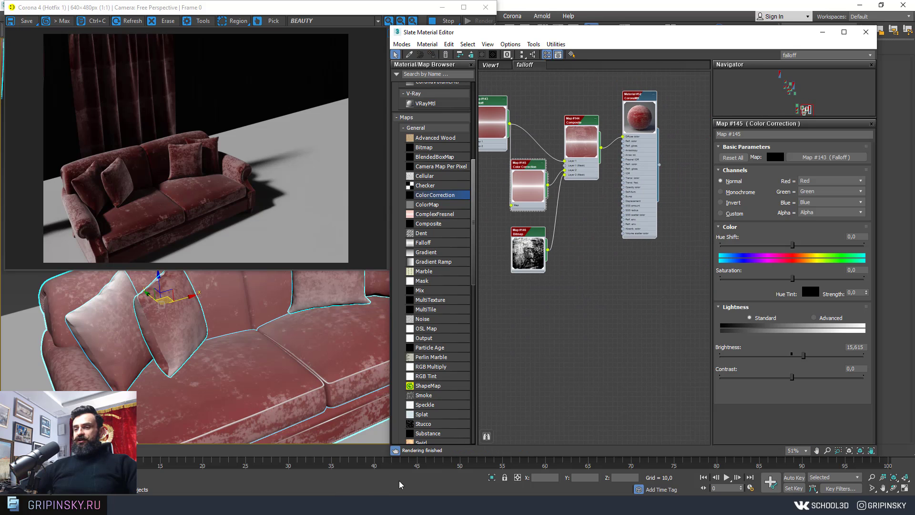
pyautogui.hotkey('alt', 'Tab')
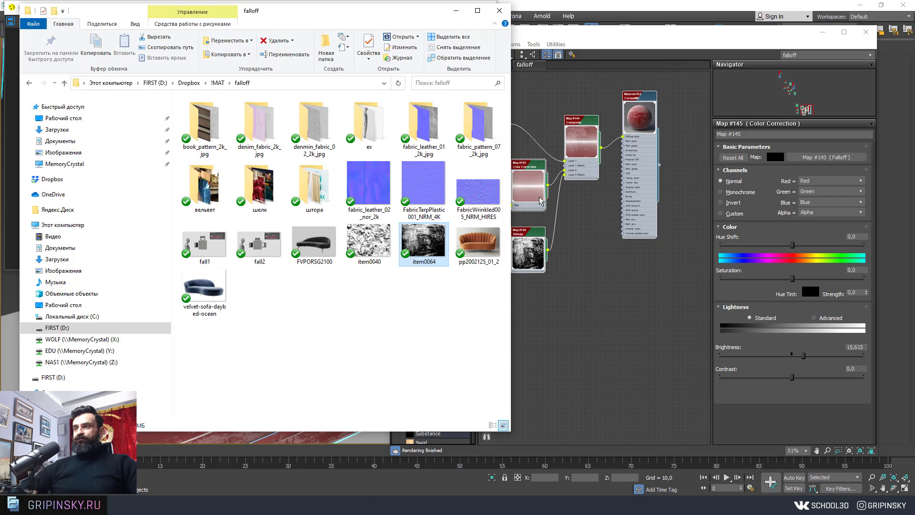
pyautogui.moveTo(478, 191); pyautogui.dragTo(549, 256)
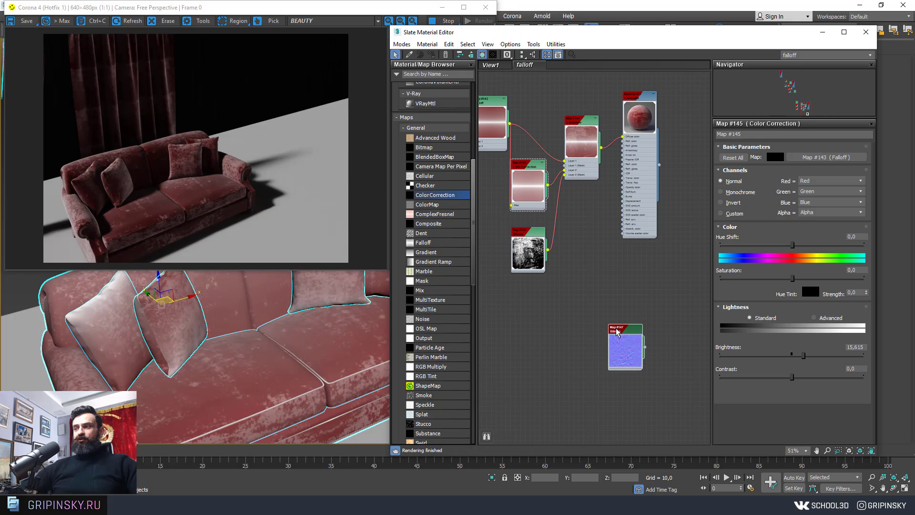
pyautogui.moveTo(629, 329); pyautogui.dragTo(597, 262)
# Insert a CoronaNormal node between the wrinkle normal map and the material's Bump
pyautogui.scroll(3, 597, 262)
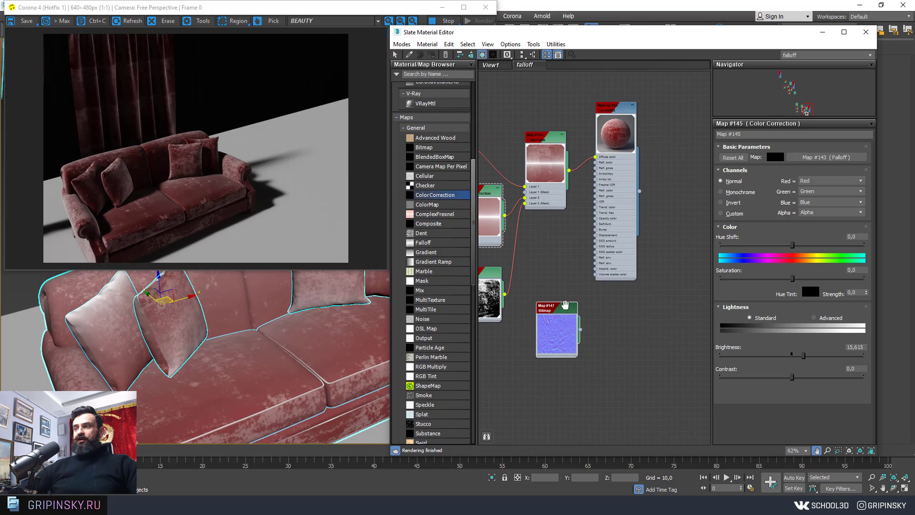
pyautogui.moveTo(558, 300); pyautogui.dragTo(558, 243)
pyautogui.moveTo(632, 225)
pyautogui.mouseDown(button='middle')
pyautogui.moveTo(660, 233)
pyautogui.moveTo(531, 208)
pyautogui.mouseUp(button='middle')
pyautogui.moveTo(531, 208); pyautogui.dragTo(571, 231)
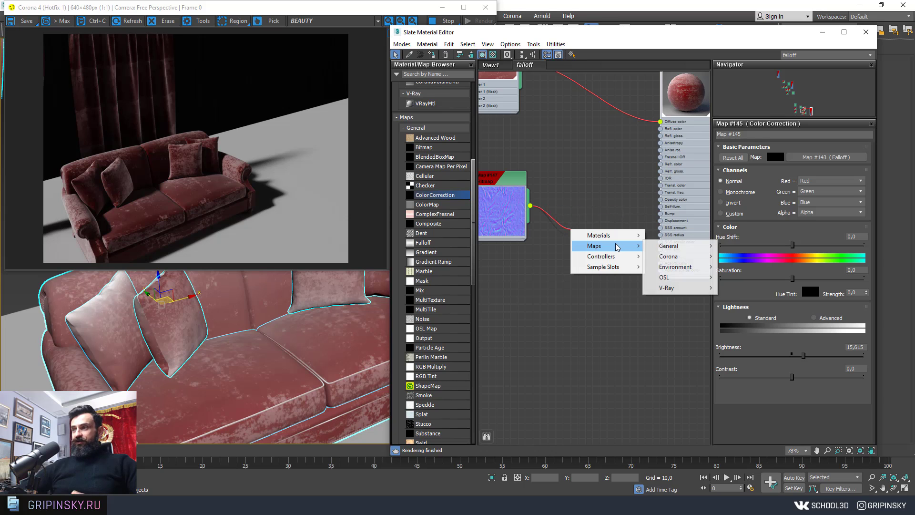
pyautogui.moveTo(594, 245)
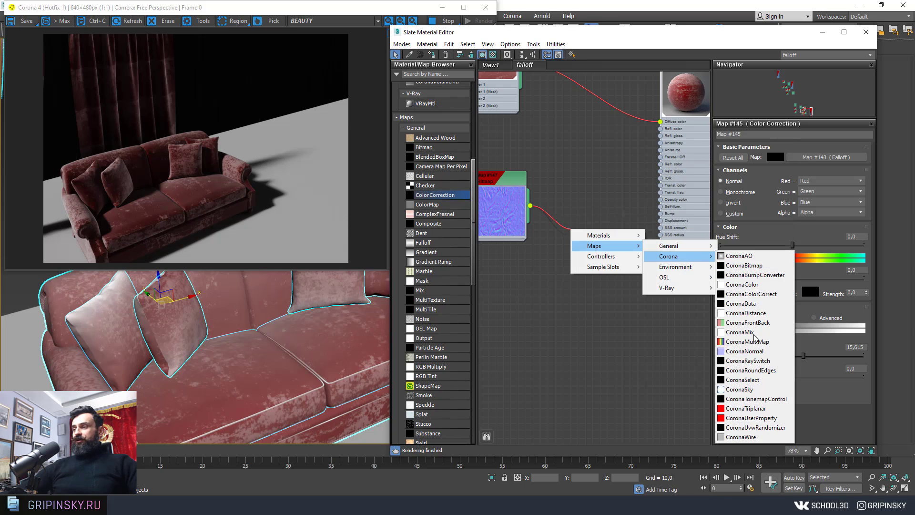
pyautogui.click(755, 352)
pyautogui.click(598, 241)
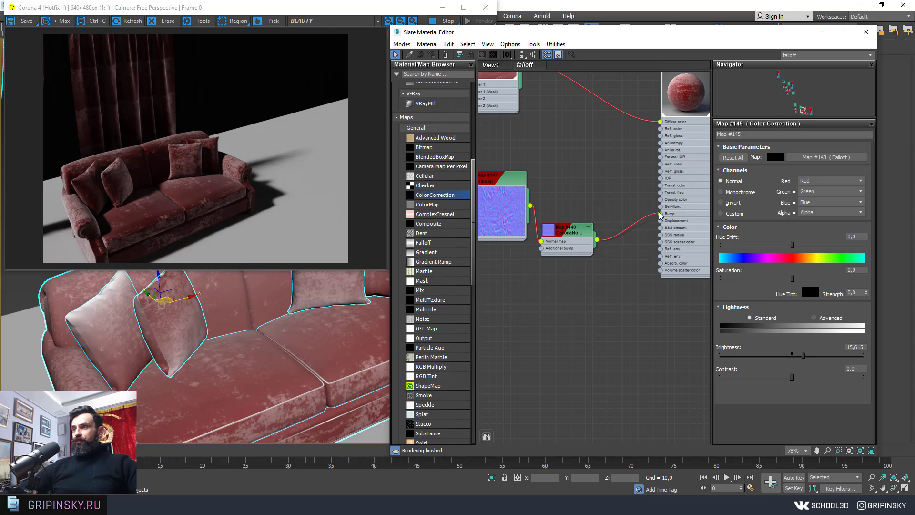
pyautogui.moveTo(553, 230); pyautogui.dragTo(568, 215)
# Enable Add gamma to input and set the CoronaNormal strength multiplier to 0,5
pyautogui.doubleClick(568, 215)
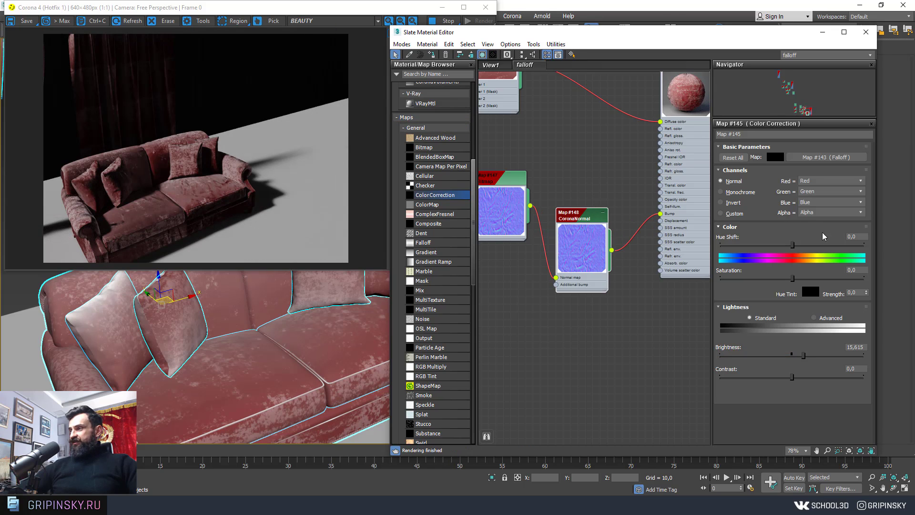
pyautogui.doubleClick(597, 227)
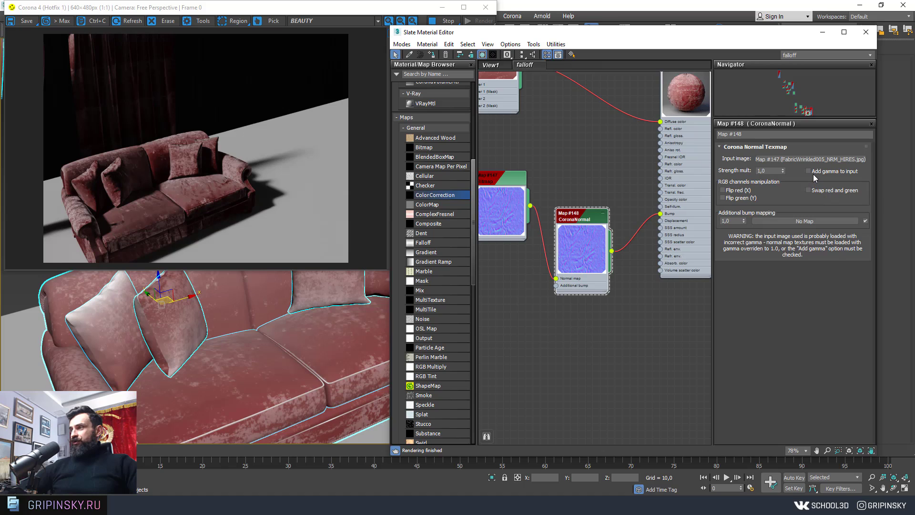
pyautogui.click(814, 173)
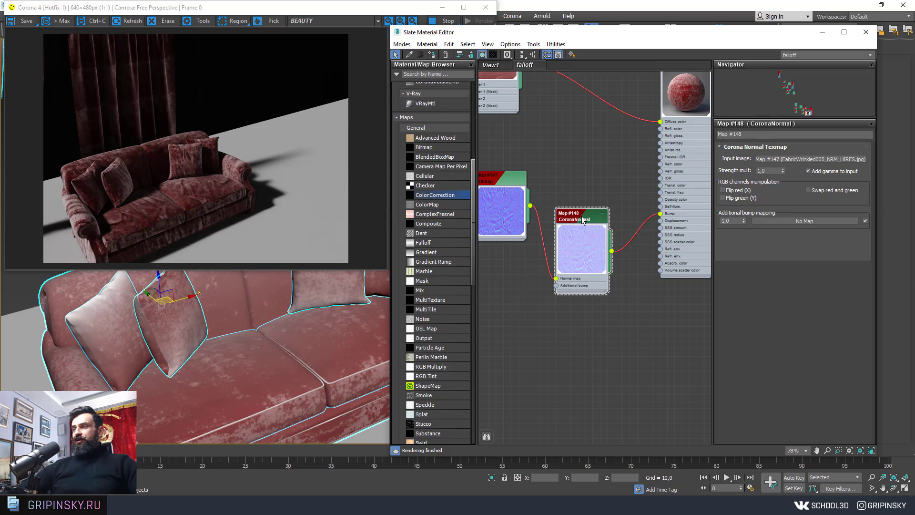
pyautogui.moveTo(782, 172); pyautogui.dragTo(785, 196)
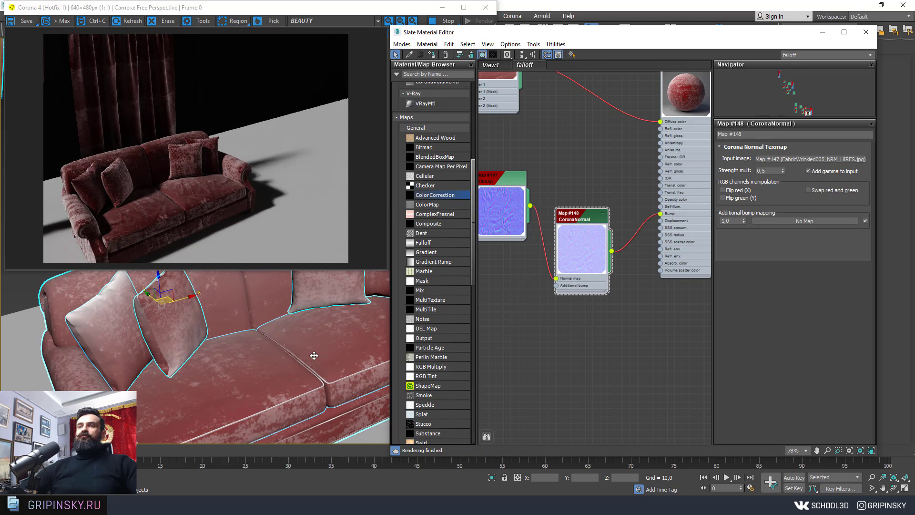
pyautogui.moveTo(314, 356)
pyautogui.keyDown('alt'); pyautogui.mouseDown(button='middle')
pyautogui.moveTo(302, 366)
pyautogui.moveTo(326, 343)
pyautogui.mouseUp(button='middle'); pyautogui.keyUp('alt')
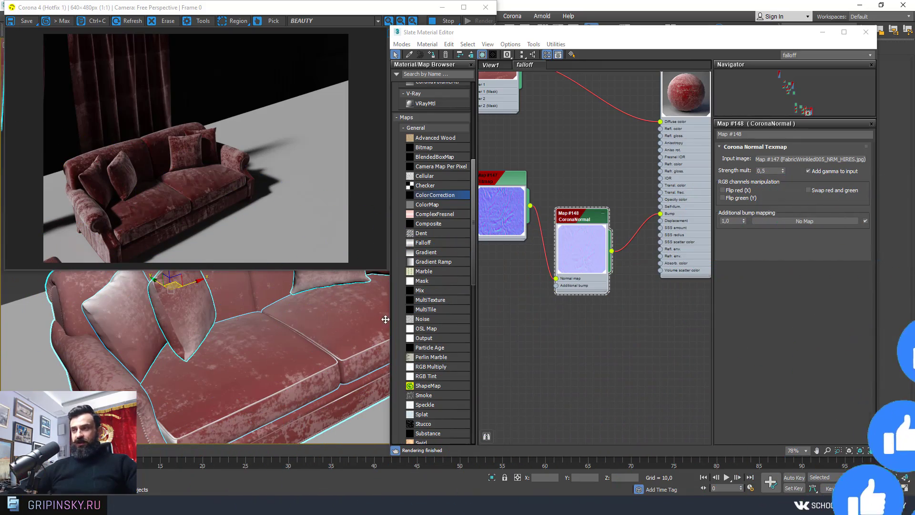
pyautogui.click(600, 303)
pyautogui.scroll(-3, 642, 368)
pyautogui.scroll(-2, 646, 370)
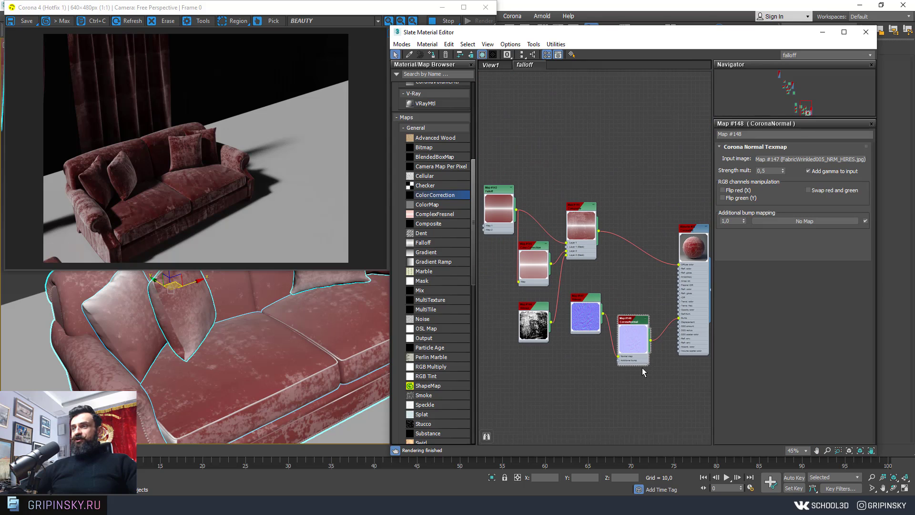
pyautogui.moveTo(627, 338); pyautogui.dragTo(624, 319, button='middle')
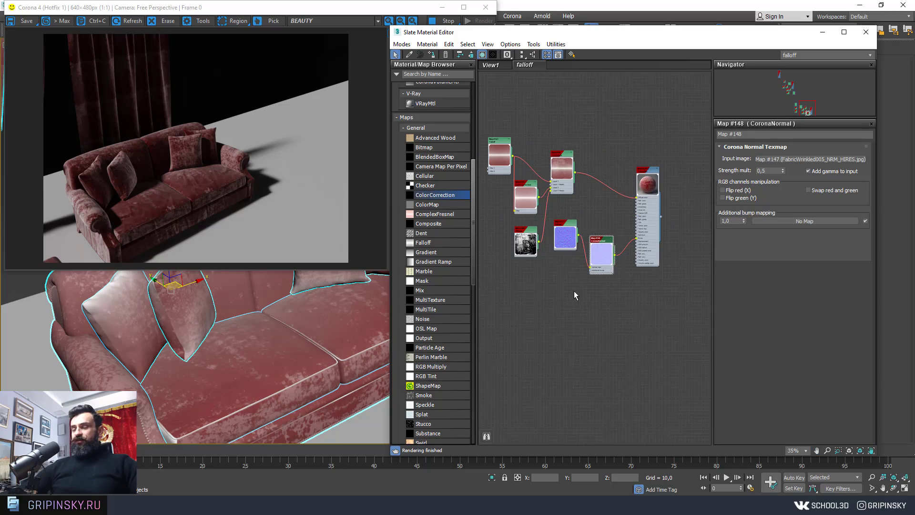
pyautogui.scroll(2, 591, 263)
pyautogui.scroll(2, 591, 263)
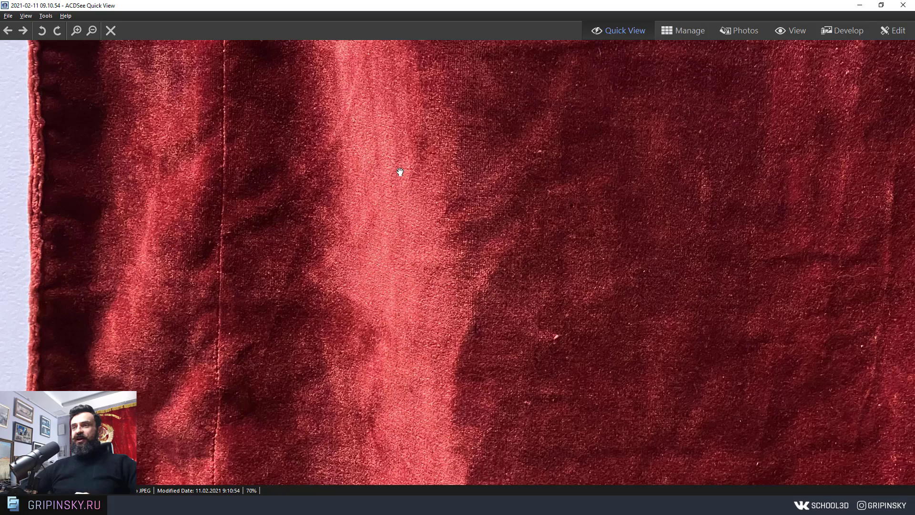
# Zoom out and back in on the red velvet reference photo to study its grain
pyautogui.click(87, 33)
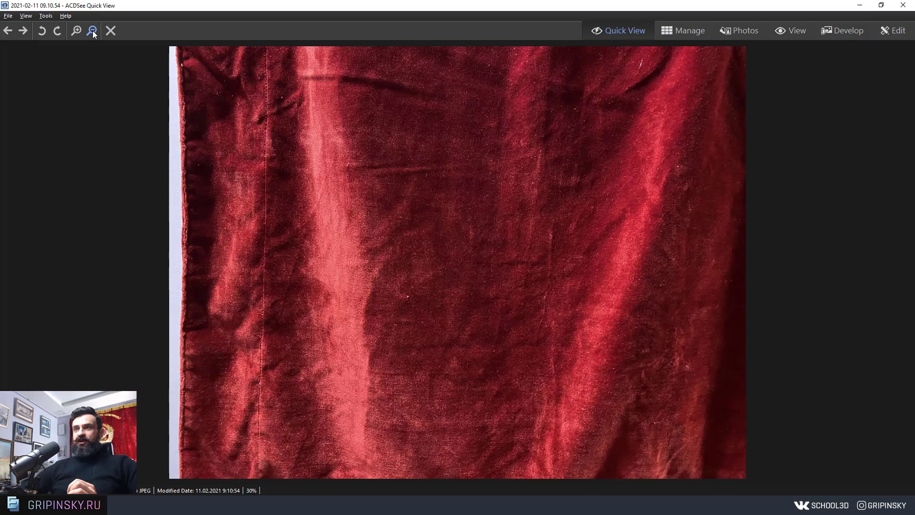
pyautogui.click(93, 31)
pyautogui.click(93, 32)
pyautogui.click(76, 30)
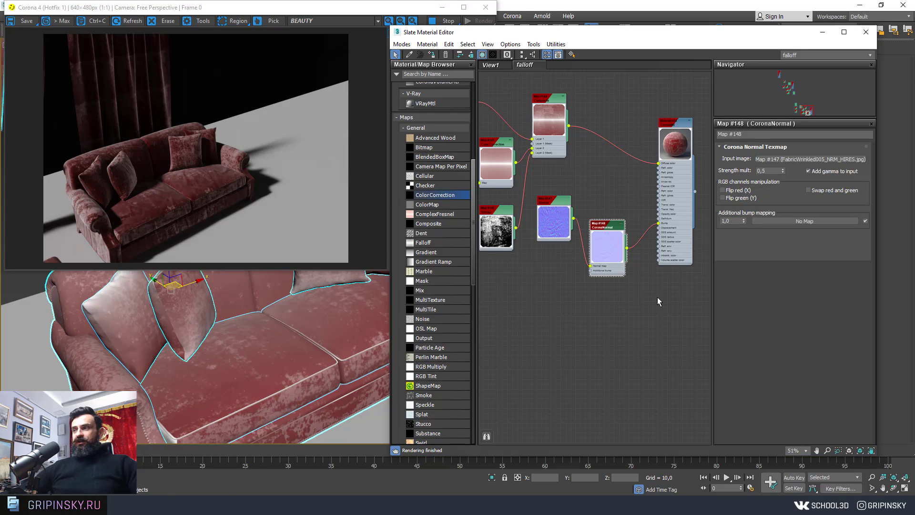
pyautogui.moveTo(657, 301); pyautogui.dragTo(676, 257, button='middle')
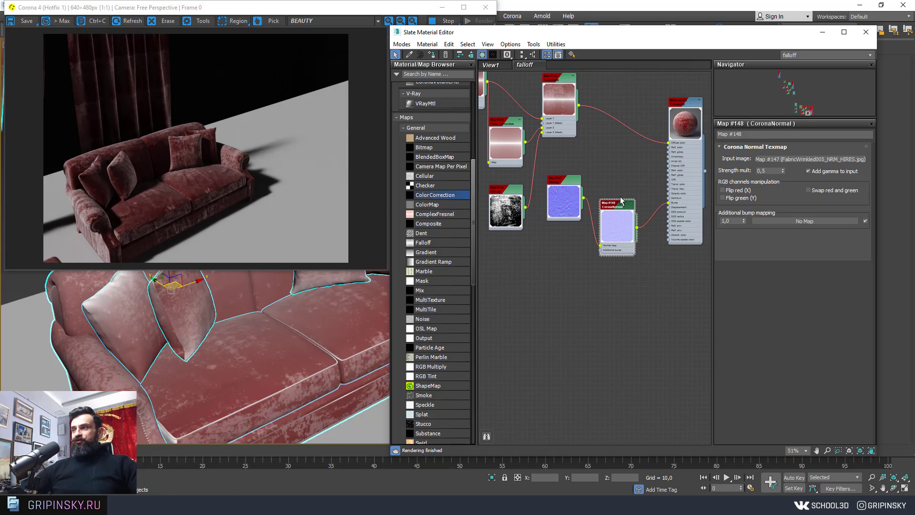
# Duplicate the Corona material node and strip all maps wired into the copy
pyautogui.scroll(-2, 675, 257)
pyautogui.moveTo(619, 224); pyautogui.dragTo(580, 184, button='middle')
pyautogui.keyDown('shift'); pyautogui.moveTo(625, 115); pyautogui.dragTo(628, 272); pyautogui.keyUp('shift')
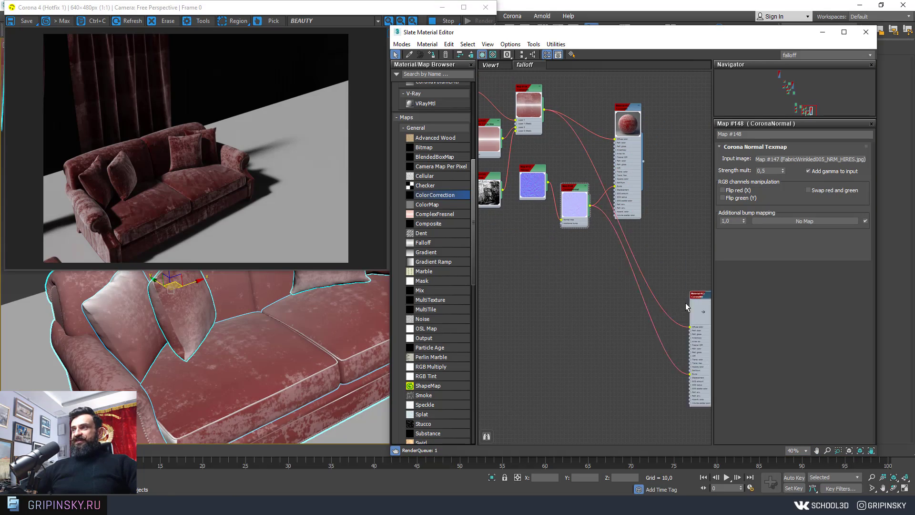
pyautogui.scroll(2, 628, 271)
pyautogui.moveTo(628, 272); pyautogui.dragTo(636, 169, button='middle')
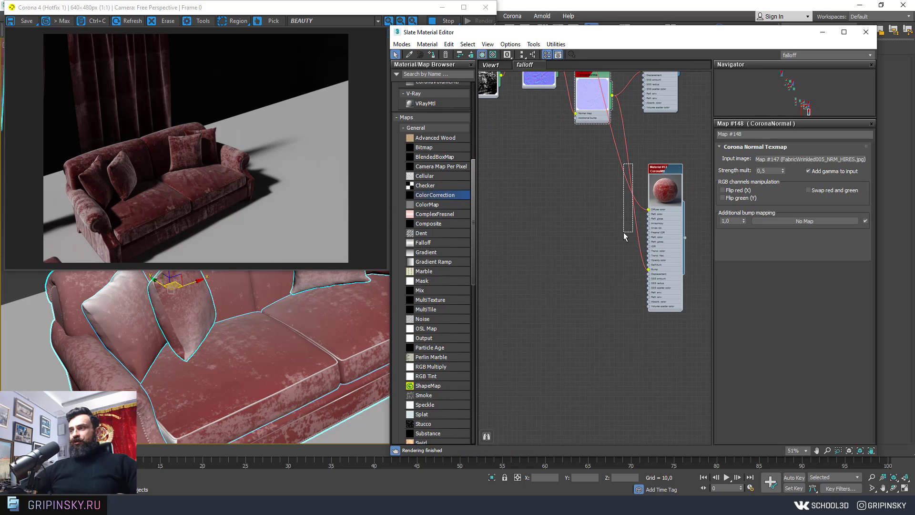
pyautogui.press('Delete')
# Assign the blank copied material, Material #53, to the sofa
pyautogui.moveTo(634, 214); pyautogui.dragTo(586, 200, button='middle')
pyautogui.scroll(2, 608, 176)
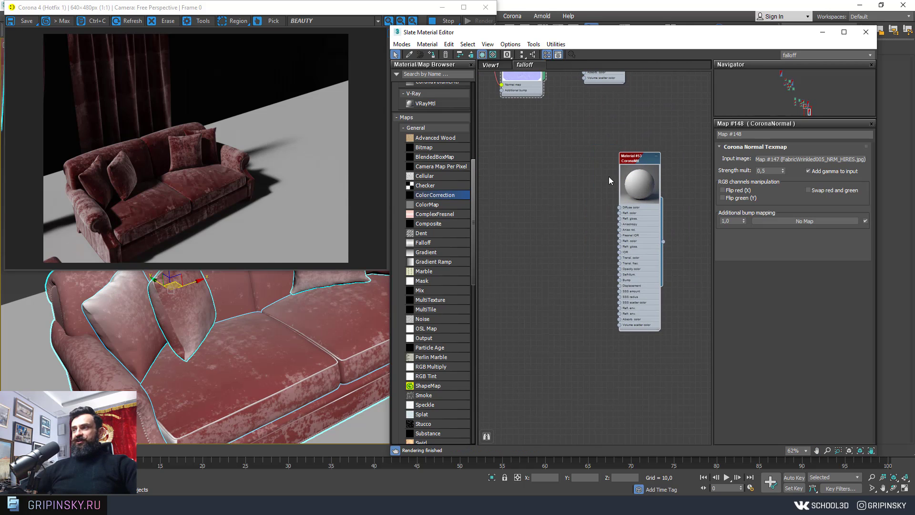
pyautogui.scroll(-2, 609, 180)
pyautogui.scroll(-3, 626, 286)
pyautogui.moveTo(629, 279); pyautogui.dragTo(609, 279)
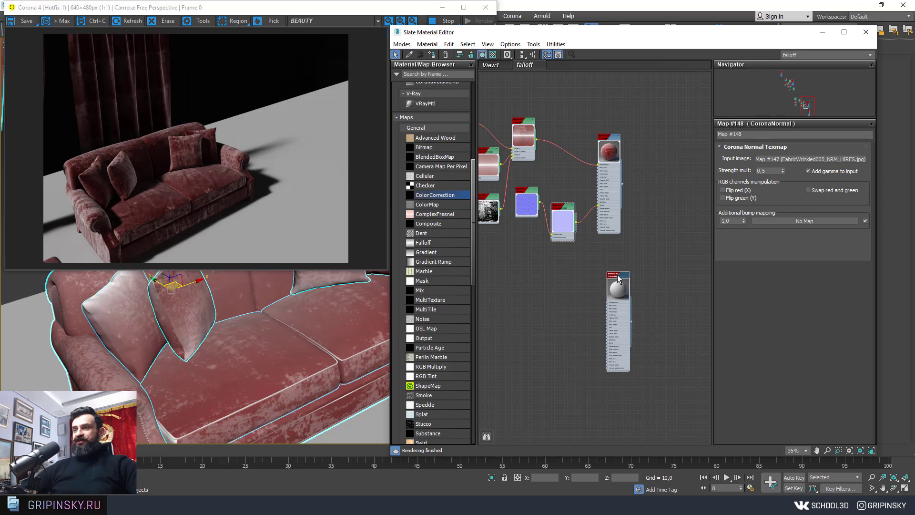
pyautogui.doubleClick(621, 273)
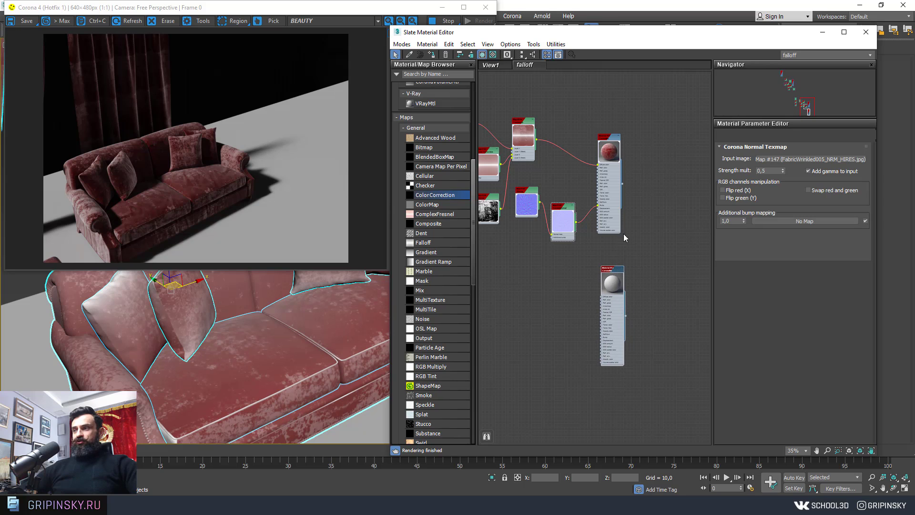
pyautogui.scroll(2, 629, 276)
pyautogui.moveTo(629, 275)
pyautogui.mouseDown(button='middle')
pyautogui.moveTo(660, 252)
pyautogui.moveTo(662, 289)
pyautogui.mouseUp(button='middle')
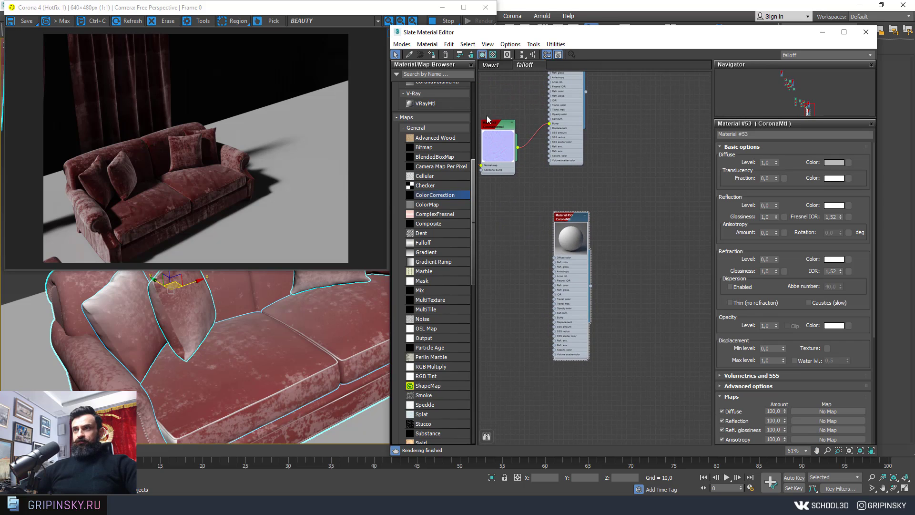
pyautogui.click(432, 54)
# Add a Cellular map node to the graph beside the new material
pyautogui.scroll(1, 538, 269)
pyautogui.moveTo(538, 269); pyautogui.dragTo(590, 239, button='middle')
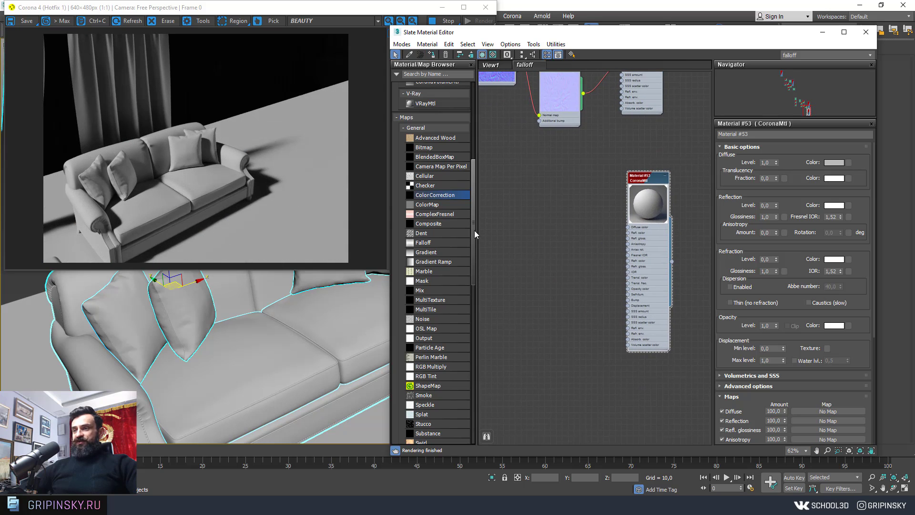
pyautogui.scroll(-2, 474, 234)
pyautogui.click(429, 123)
pyautogui.moveTo(429, 124)
pyautogui.mouseDown()
pyautogui.moveTo(487, 212)
pyautogui.moveTo(524, 226)
pyautogui.mouseUp()
pyautogui.scroll(2, 487, 212)
# Wire Cellular Map #149 into Material #53's Diffuse color and open its parameters at cell Size
pyautogui.doubleClick(492, 218)
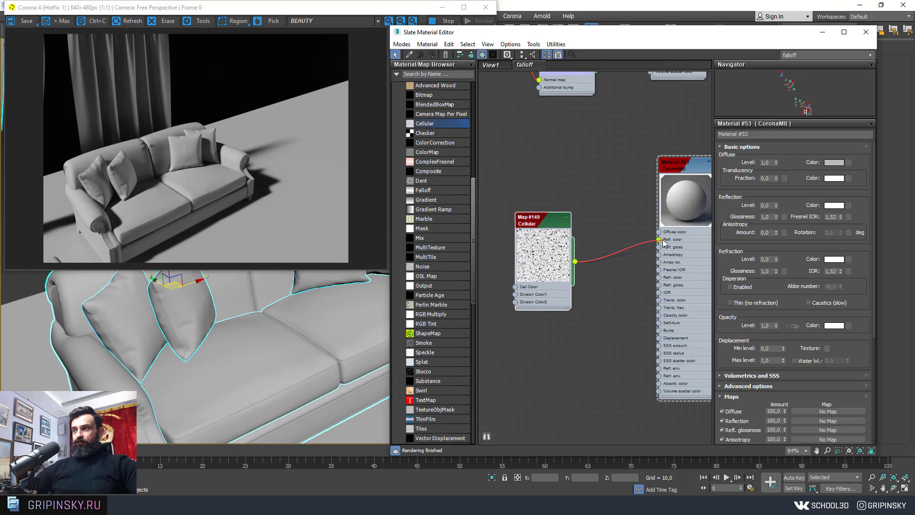
pyautogui.moveTo(575, 262); pyautogui.dragTo(659, 232)
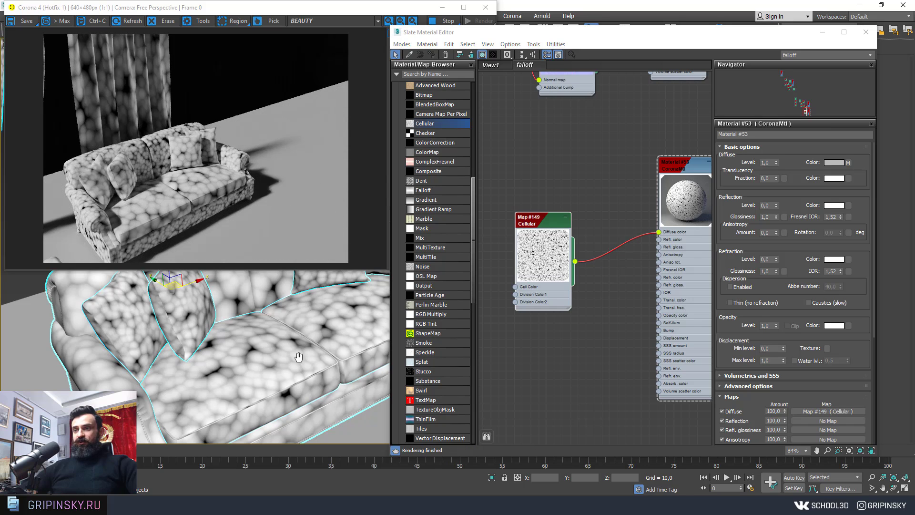
pyautogui.scroll(3, 268, 344)
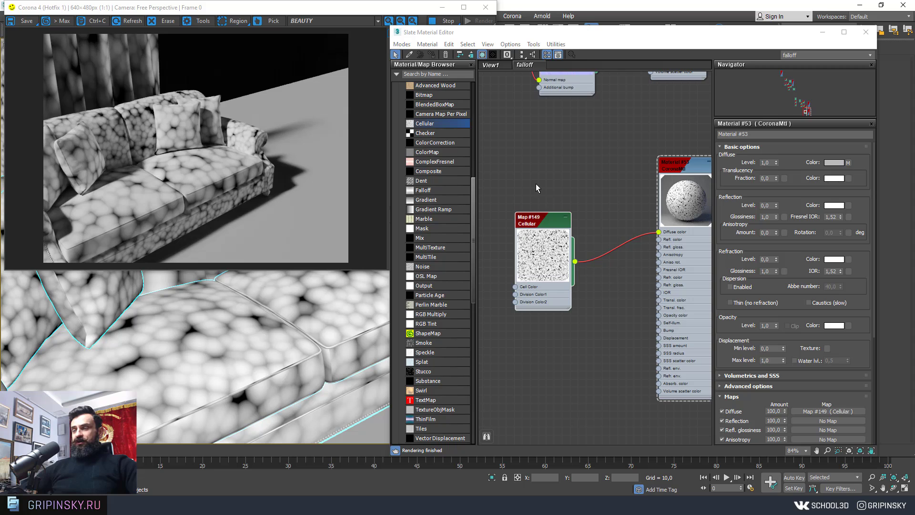
pyautogui.moveTo(552, 222); pyautogui.dragTo(537, 206)
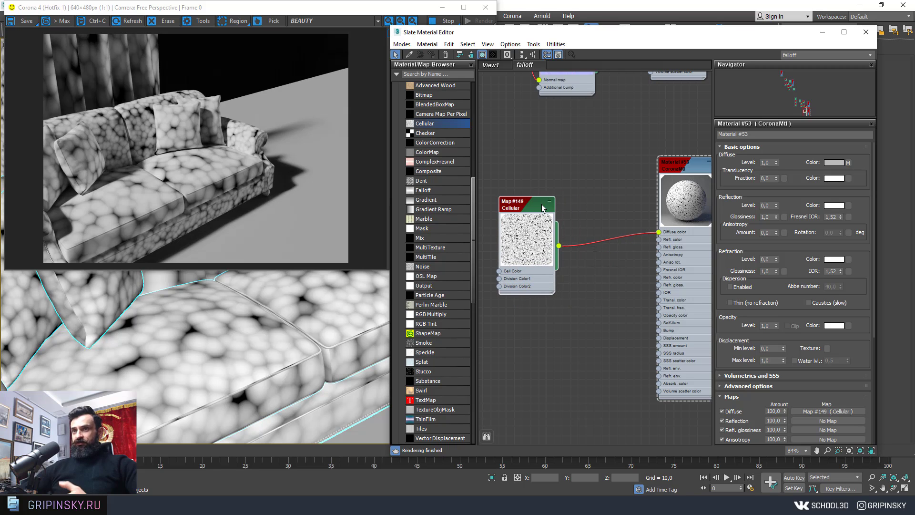
pyautogui.scroll(1, 570, 221)
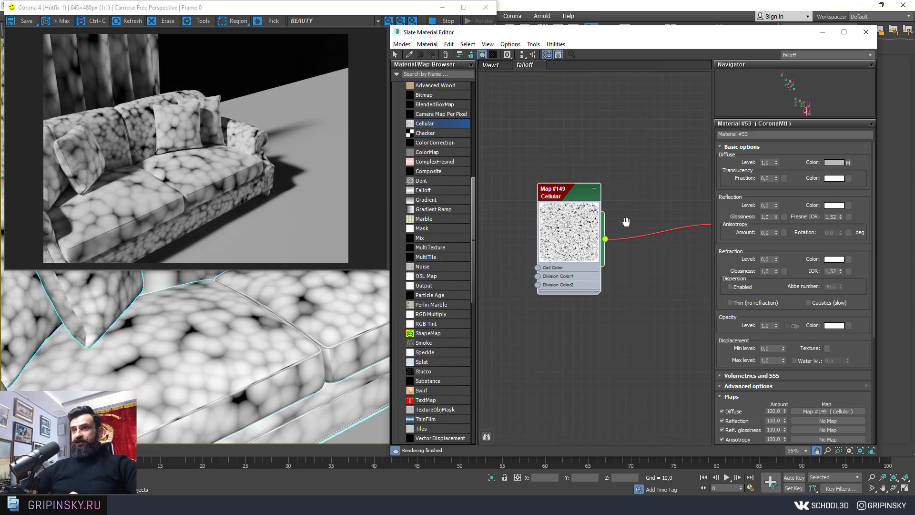
pyautogui.moveTo(574, 231); pyautogui.dragTo(553, 260, button='middle')
pyautogui.moveTo(523, 247); pyautogui.dragTo(583, 255)
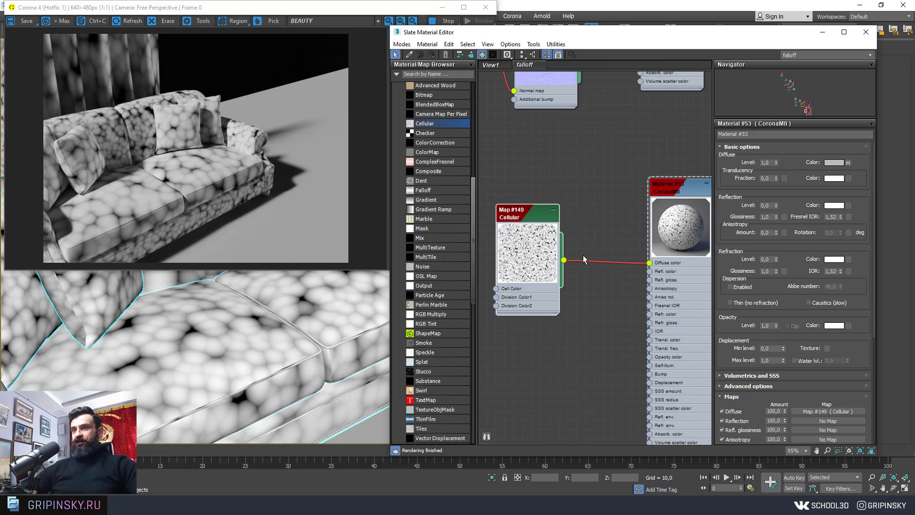
pyautogui.scroll(1, 582, 256)
pyautogui.doubleClick(562, 266)
pyautogui.click(767, 354)
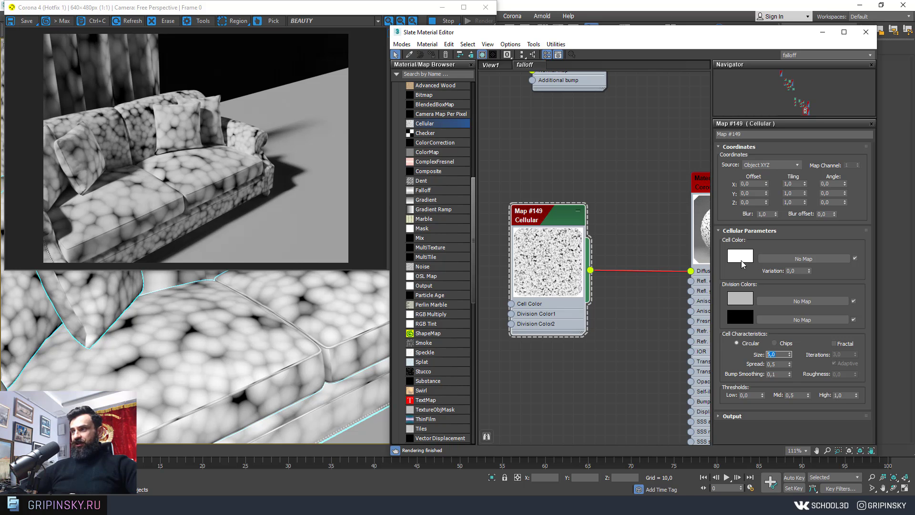
# Set the Cellular map's Division Color1 to black
pyautogui.click(743, 296)
pyautogui.moveTo(288, 100); pyautogui.dragTo(288, 135)
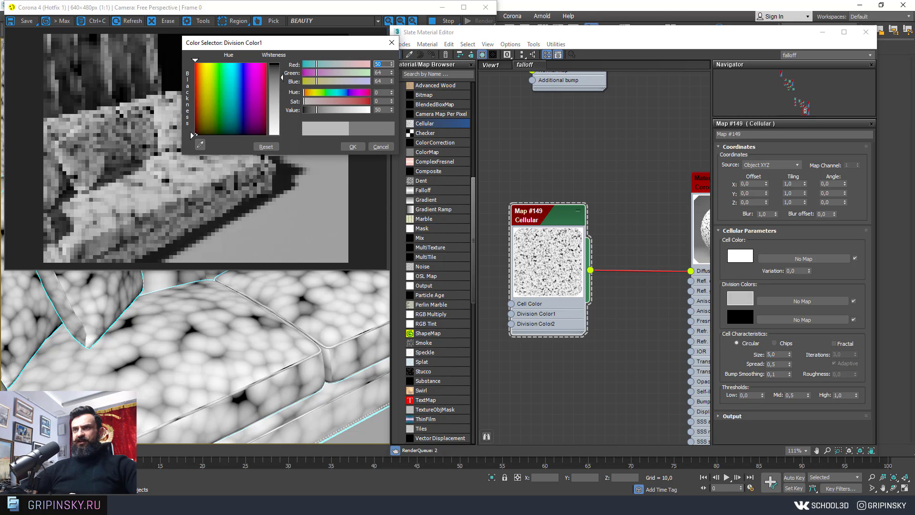
pyautogui.click(353, 147)
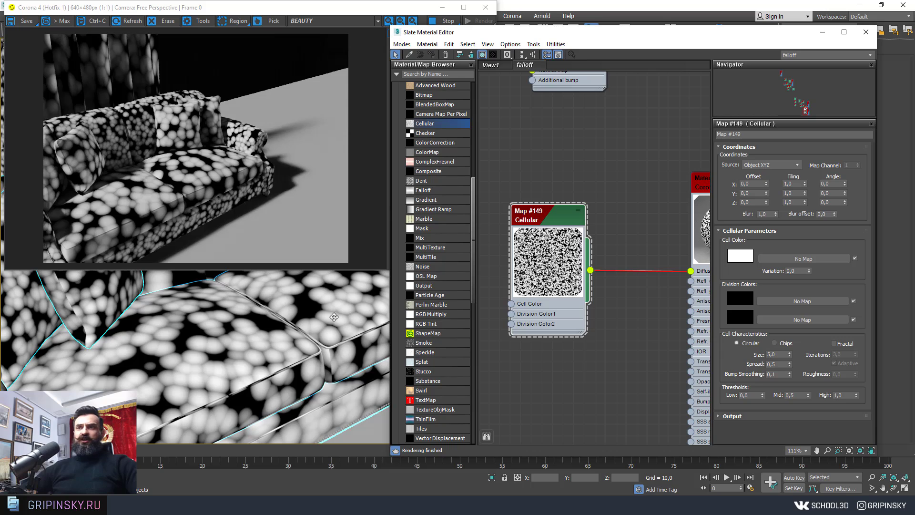
pyautogui.moveTo(334, 316); pyautogui.dragTo(327, 350, button='middle')
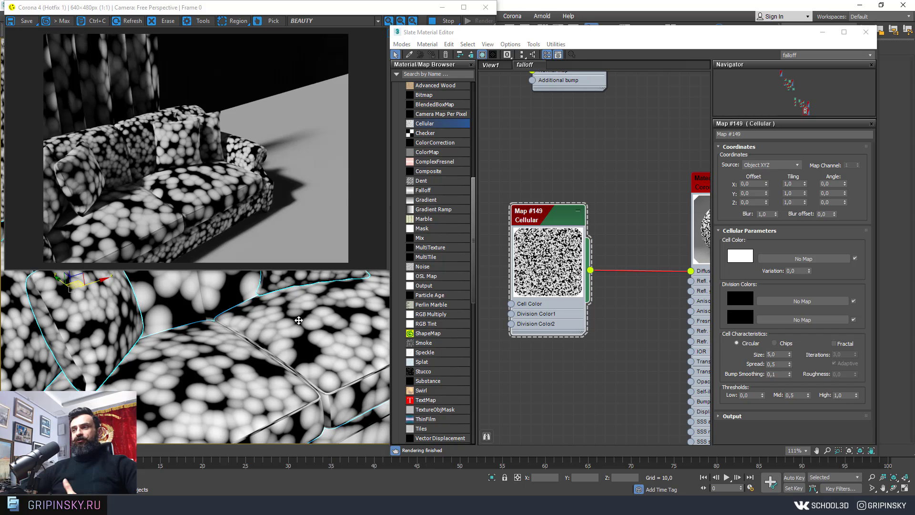
pyautogui.moveTo(586, 351); pyautogui.dragTo(598, 364, button='middle')
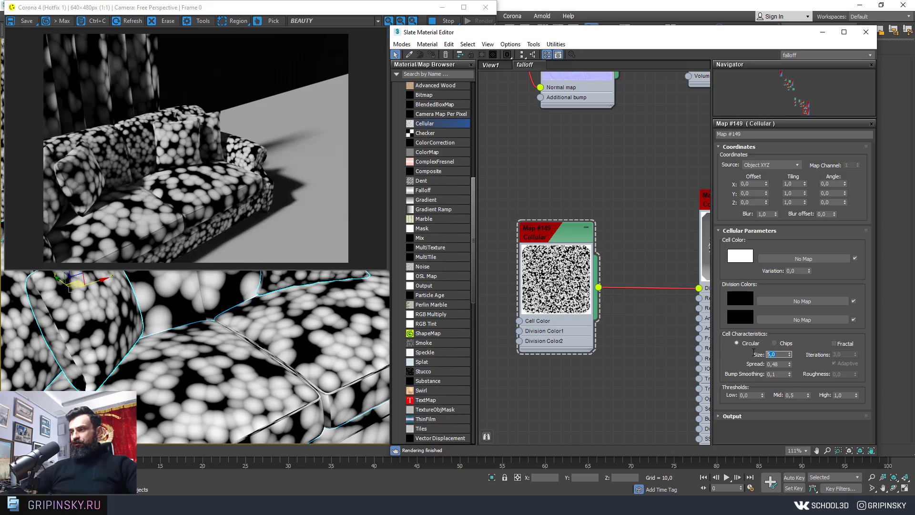
# Set the Cellular cell Size to 0,01 and zoom in to check the fine grain
pyautogui.rightClick(789, 357)
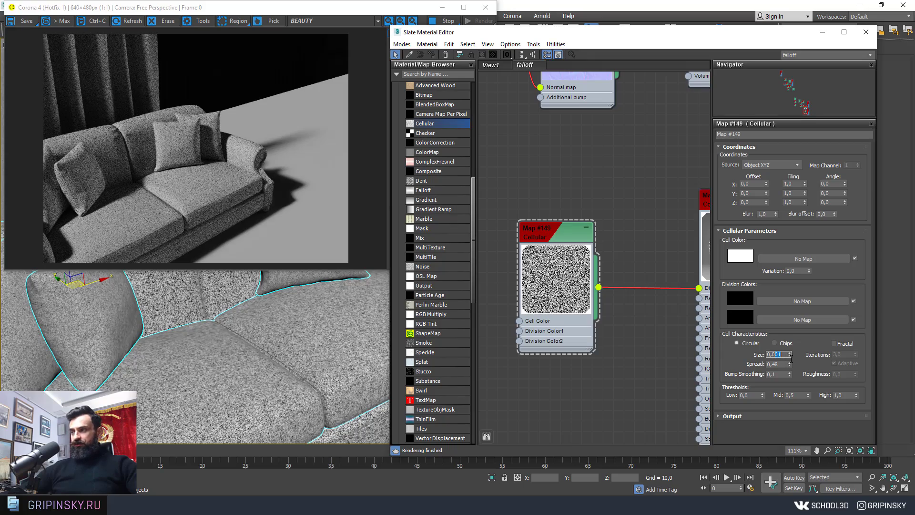
pyautogui.press('Return')
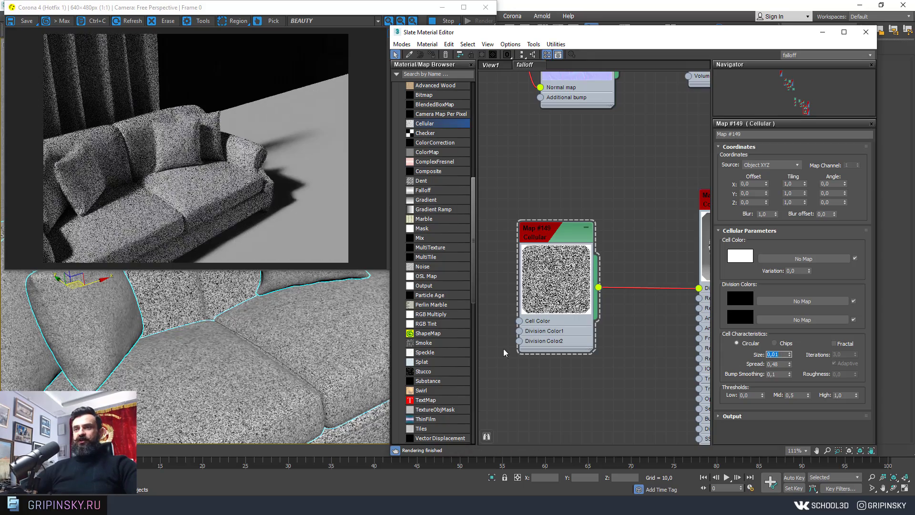
pyautogui.scroll(3, 305, 364)
pyautogui.scroll(3, 286, 360)
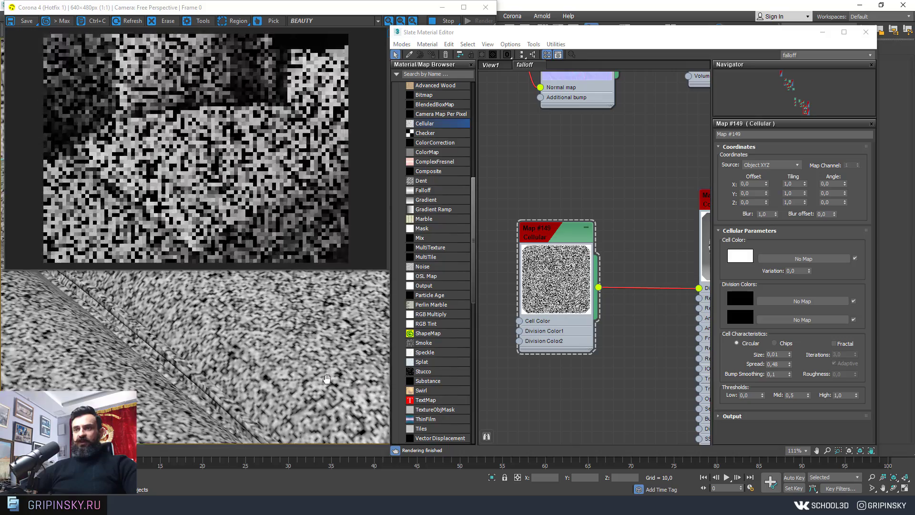
pyautogui.scroll(2, 272, 355)
pyautogui.scroll(2, 272, 355)
pyautogui.scroll(2, 272, 363)
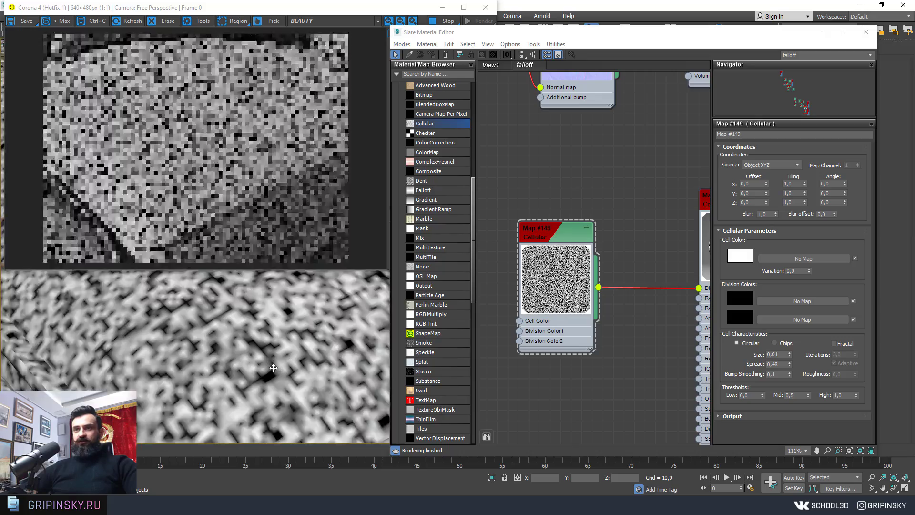
pyautogui.scroll(2, 273, 367)
pyautogui.scroll(2, 273, 368)
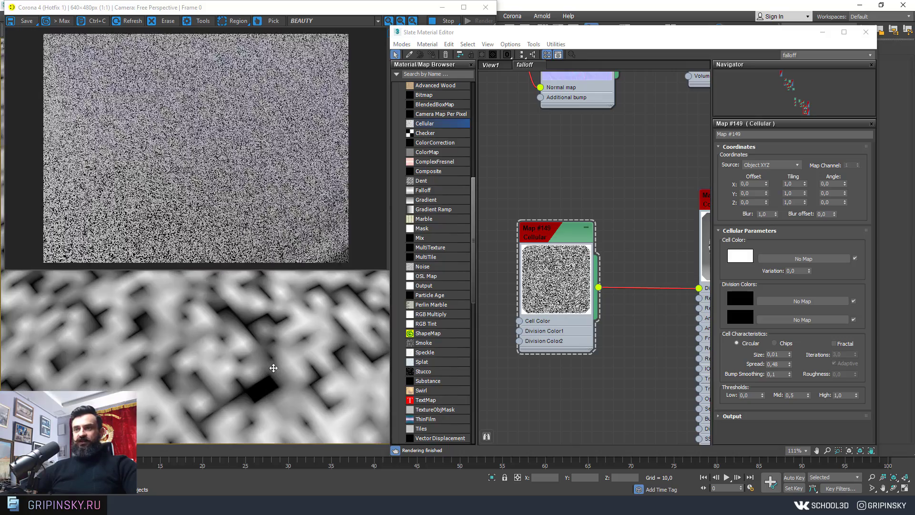
pyautogui.scroll(-5, 275, 368)
pyautogui.scroll(-4, 274, 368)
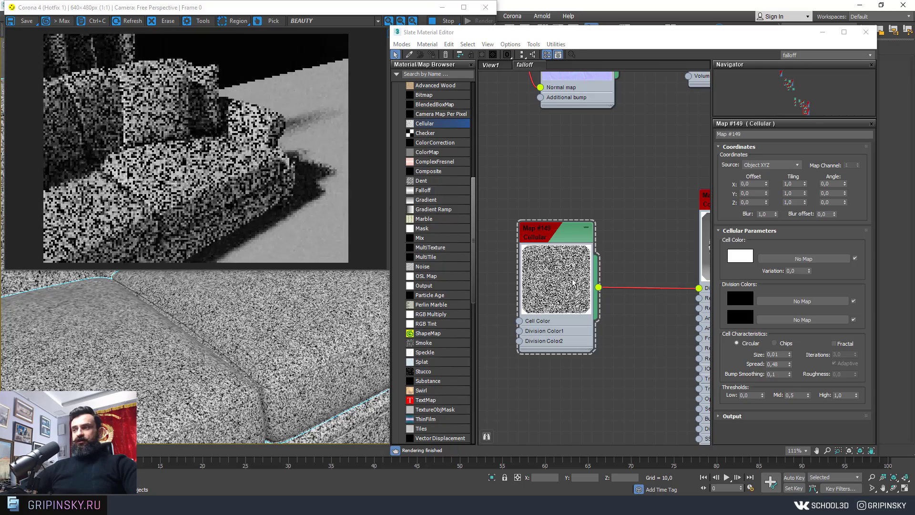
pyautogui.moveTo(551, 238); pyautogui.dragTo(573, 238)
pyautogui.scroll(-2, 573, 238)
# Replace the Cellular diffuse link with a new Falloff map, Map #151
pyautogui.scroll(-2, 573, 239)
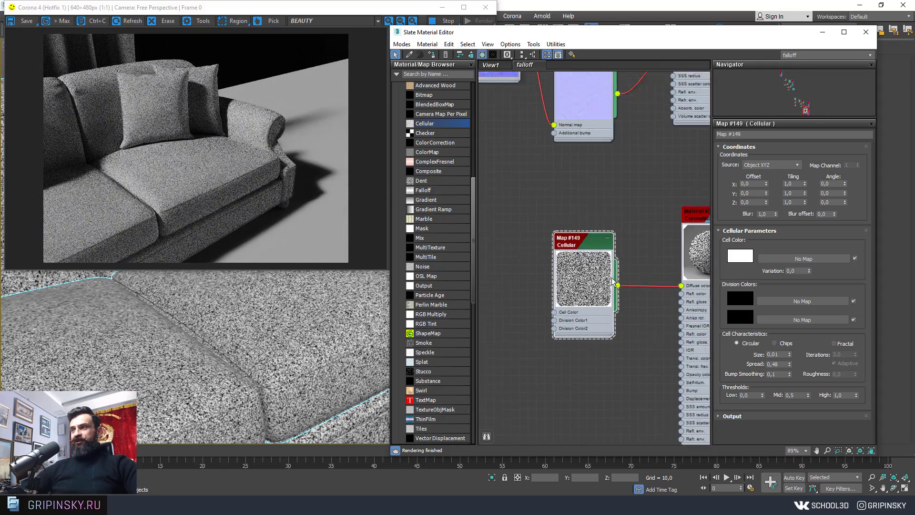
pyautogui.scroll(-3, 573, 239)
pyautogui.moveTo(620, 243); pyautogui.dragTo(643, 220, button='middle')
pyautogui.scroll(1, 603, 171)
pyautogui.scroll(1, 603, 170)
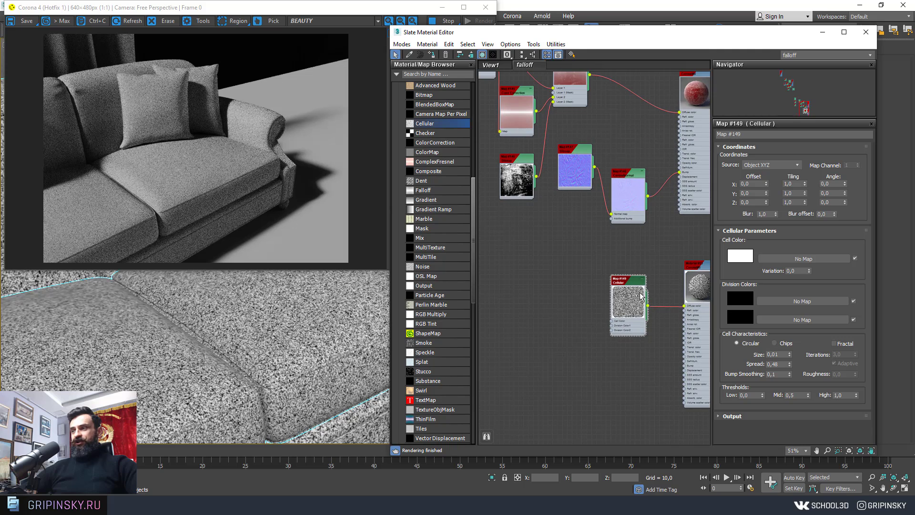
pyautogui.moveTo(640, 297); pyautogui.dragTo(592, 343)
pyautogui.moveTo(679, 309); pyautogui.dragTo(575, 318)
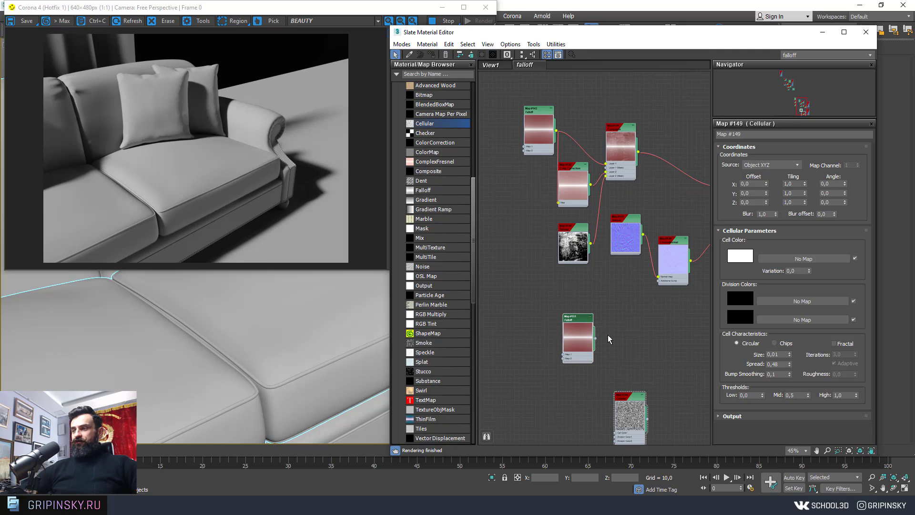
pyautogui.scroll(1, 587, 324)
pyautogui.moveTo(586, 324); pyautogui.dragTo(567, 279, button='middle')
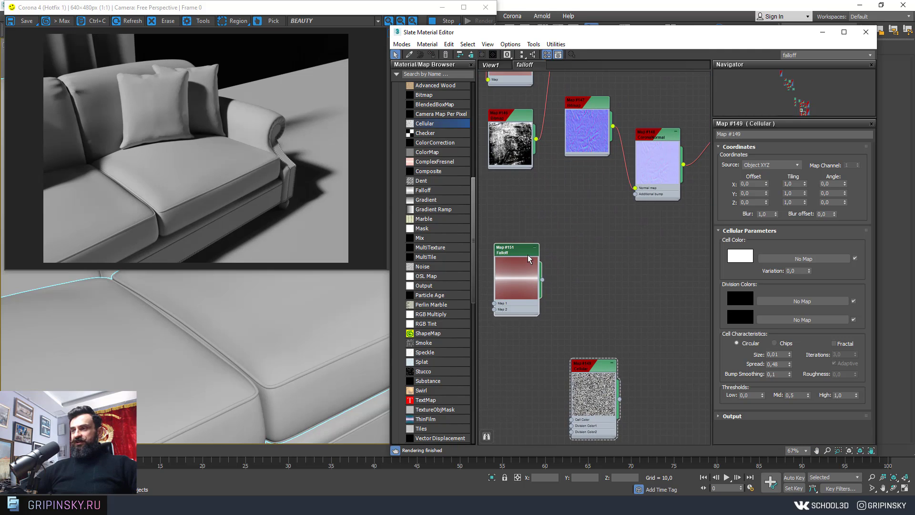
pyautogui.scroll(-2, 571, 281)
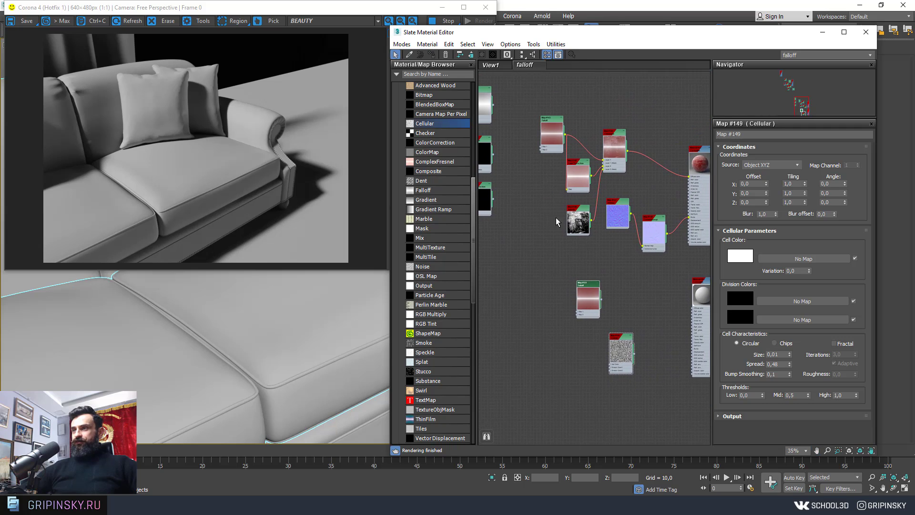
pyautogui.scroll(-1, 555, 217)
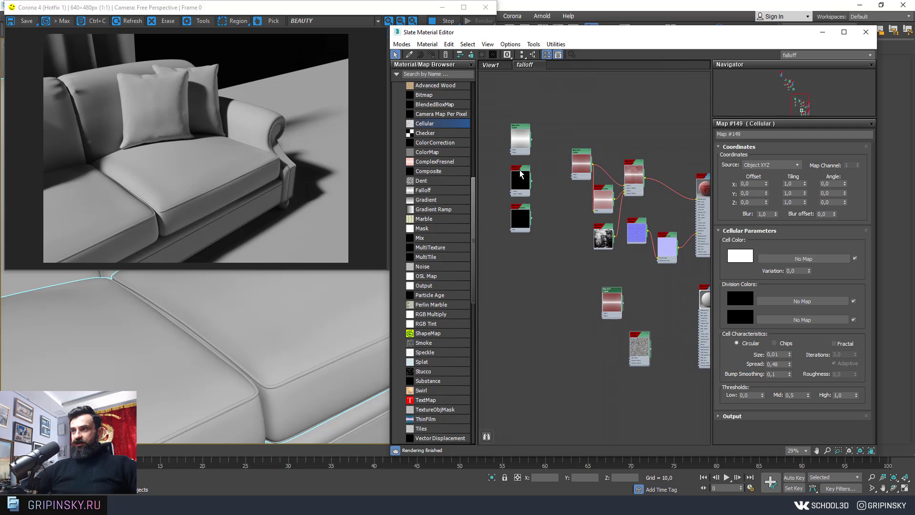
# Add Composite and Color Correction maps to the Slate view and show the Falloff parameters
pyautogui.keyDown('shift'); pyautogui.moveTo(520, 174); pyautogui.dragTo(649, 286); pyautogui.keyUp('shift')
pyautogui.keyDown('shift'); pyautogui.moveTo(532, 206); pyautogui.dragTo(677, 321); pyautogui.keyUp('shift')
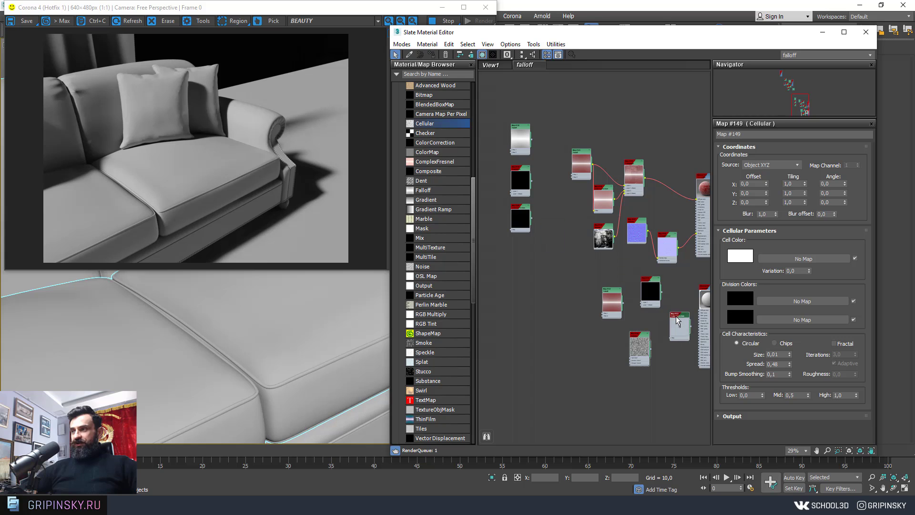
pyautogui.scroll(2, 564, 212)
pyautogui.scroll(2, 538, 195)
pyautogui.click(514, 182)
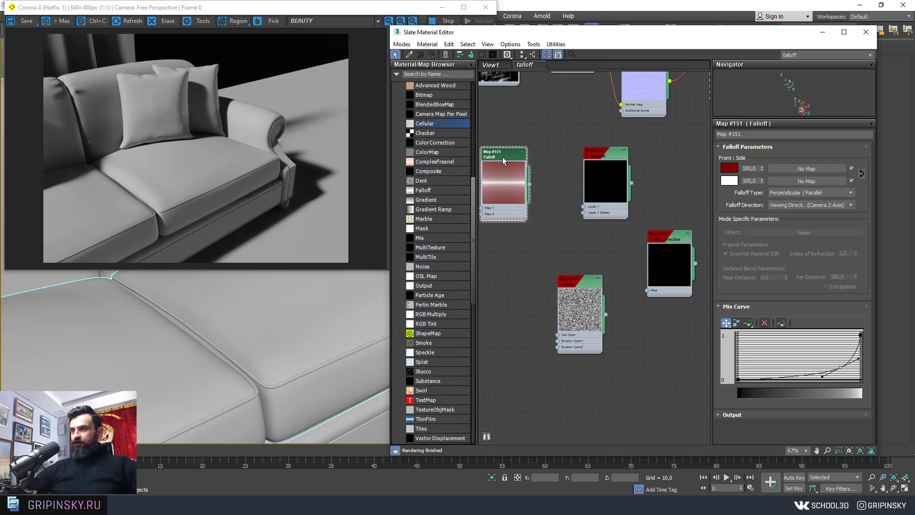
# Arrange the new nodes and give the Composite map a second layer
pyautogui.moveTo(615, 153); pyautogui.dragTo(671, 310)
pyautogui.moveTo(677, 238); pyautogui.dragTo(581, 201)
pyautogui.moveTo(672, 310); pyautogui.dragTo(639, 162)
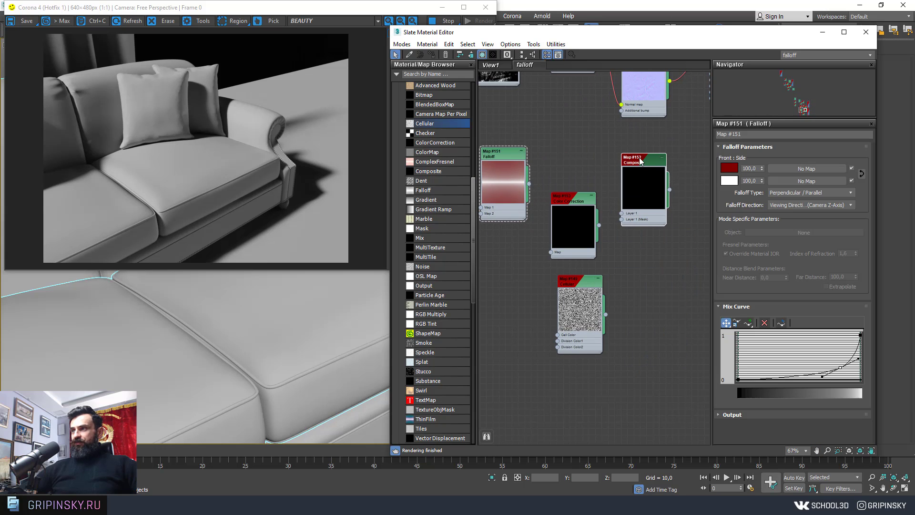
pyautogui.doubleClick(640, 161)
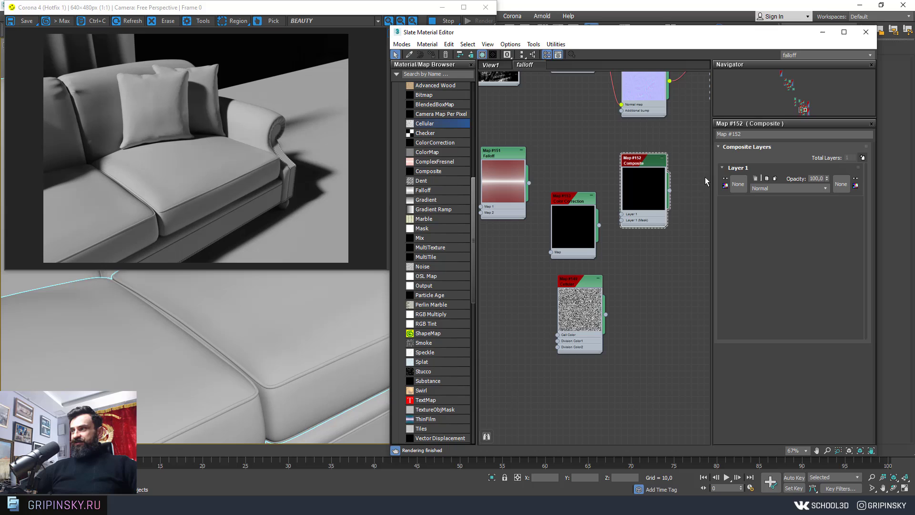
pyautogui.click(861, 157)
# Wire Falloff to Composite Layer 1, and through Color Correction at brightness 7,641 to Layer 2
pyautogui.moveTo(564, 202); pyautogui.dragTo(552, 215)
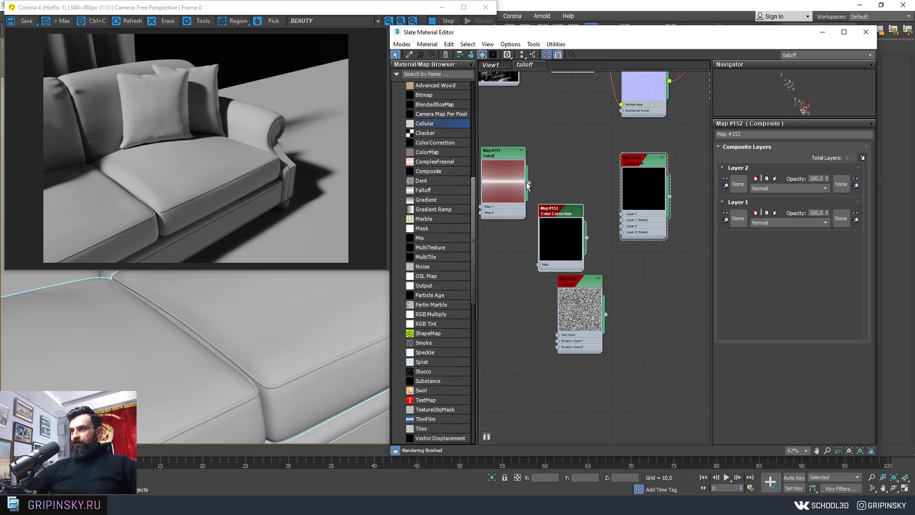
pyautogui.moveTo(527, 183)
pyautogui.mouseDown()
pyautogui.moveTo(602, 192)
pyautogui.moveTo(515, 170)
pyautogui.moveTo(621, 213)
pyautogui.mouseUp()
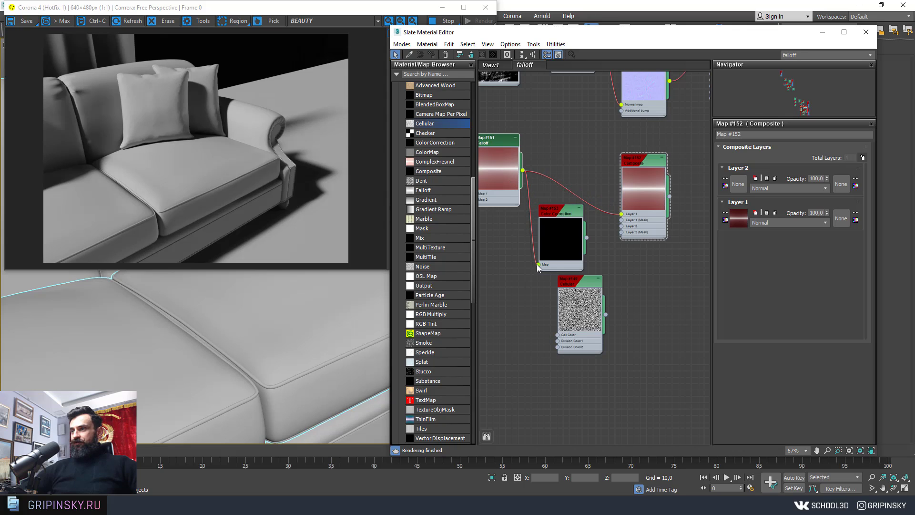
pyautogui.moveTo(537, 266); pyautogui.dragTo(538, 264)
pyautogui.moveTo(621, 233); pyautogui.dragTo(621, 226)
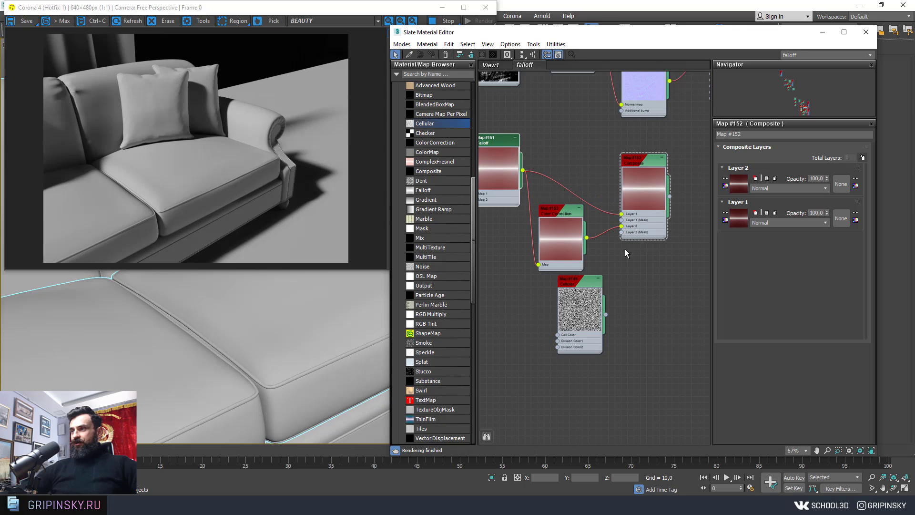
pyautogui.click(559, 213)
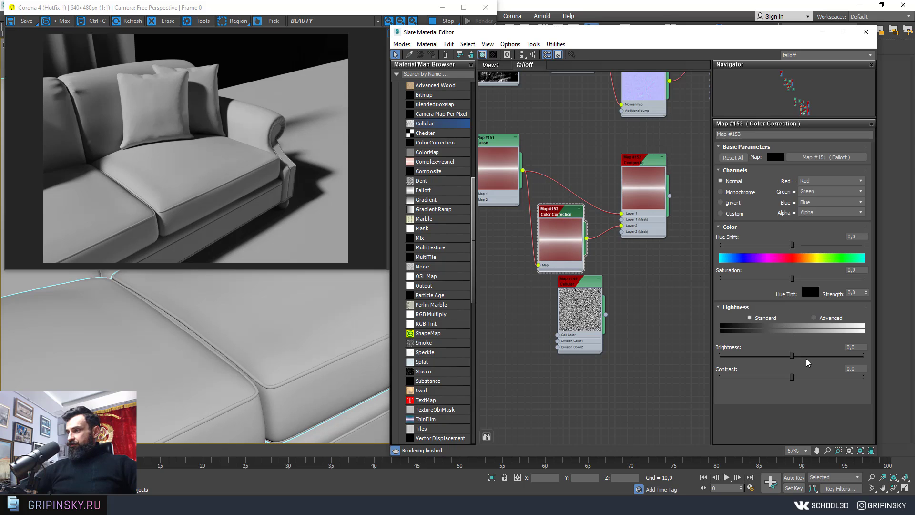
pyautogui.moveTo(792, 355); pyautogui.dragTo(797, 356)
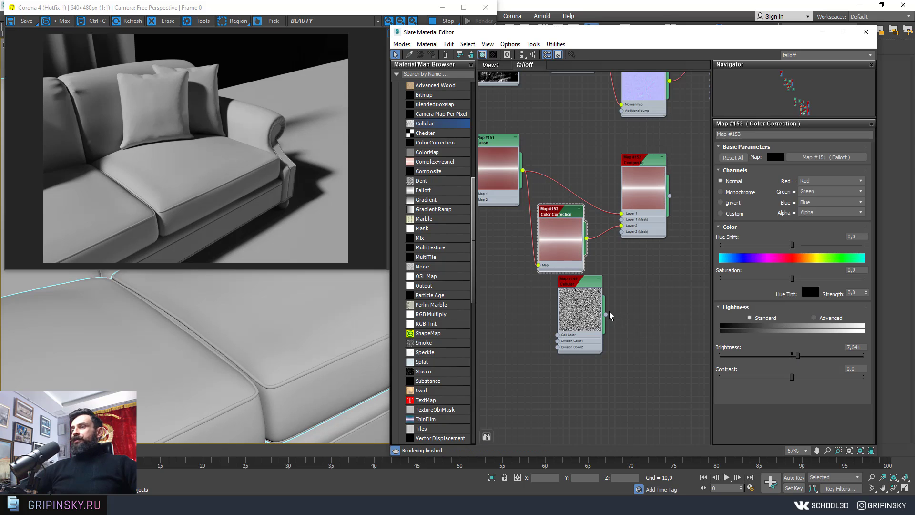
# Connect Composite Map #152 to the Corona material's Diffuse color so the sofa renders red velvet
pyautogui.scroll(-1, 620, 238)
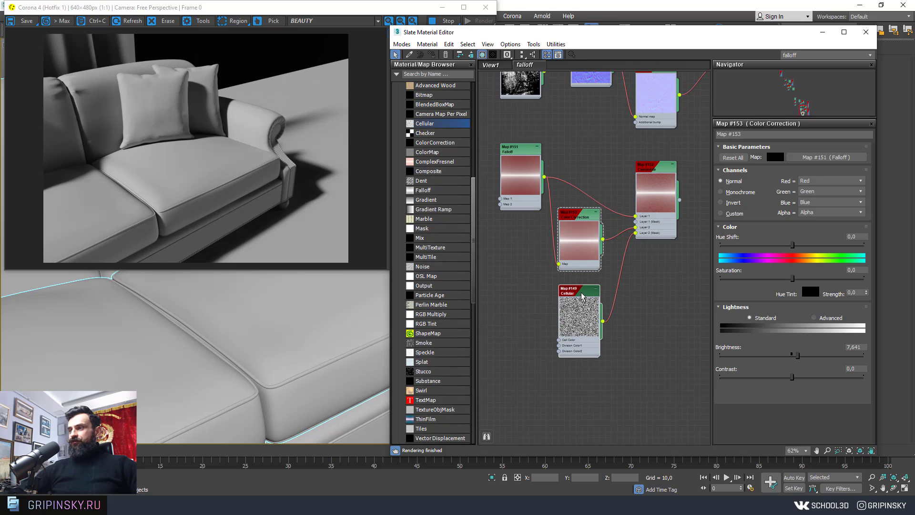
pyautogui.moveTo(633, 296); pyautogui.dragTo(613, 260, button='middle')
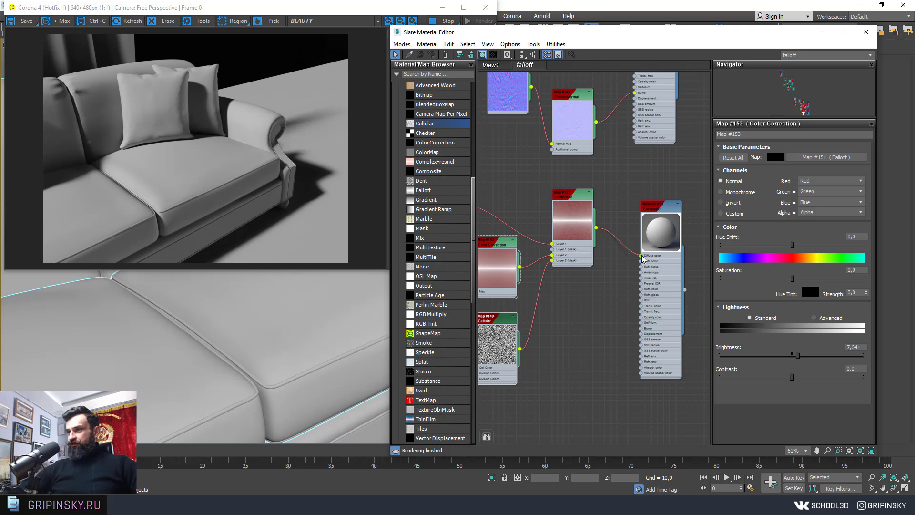
pyautogui.moveTo(642, 258); pyautogui.dragTo(686, 260, button='middle')
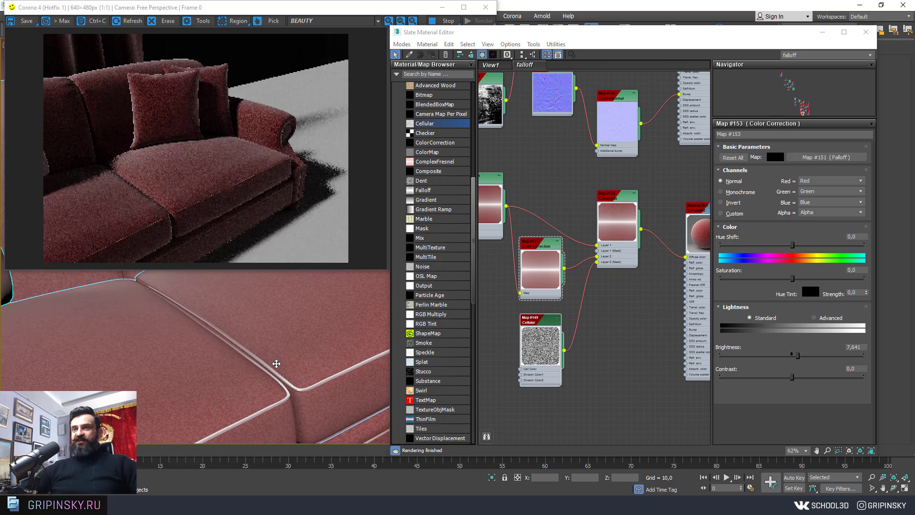
pyautogui.scroll(2, 281, 364)
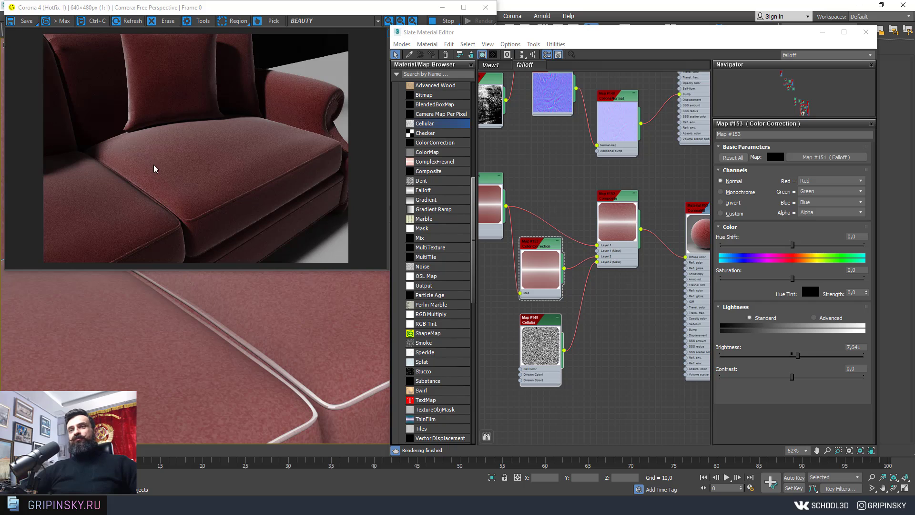
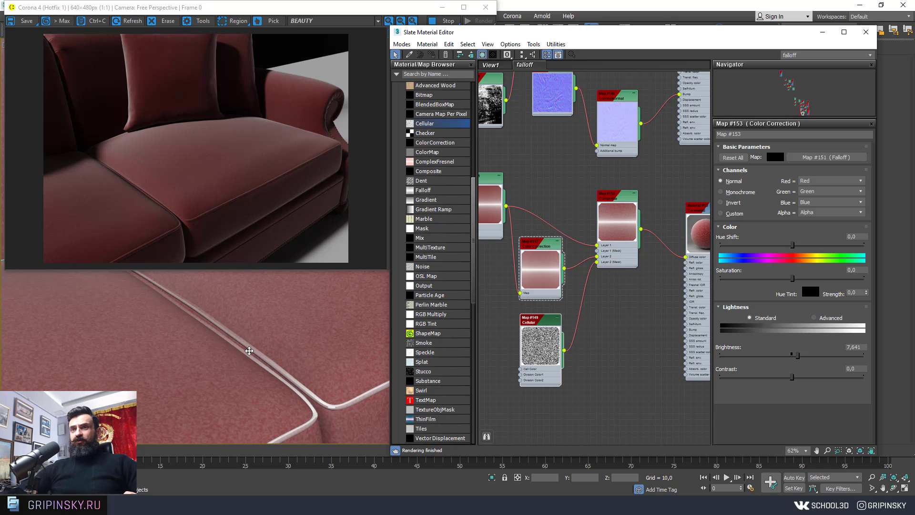
# Inspect the sofa fabric in the viewport, then connect the Cellular map to the material's Bump
pyautogui.moveTo(266, 346); pyautogui.dragTo(266, 365, button='middle')
pyautogui.scroll(-5, 266, 365)
pyautogui.scroll(-3, 271, 360)
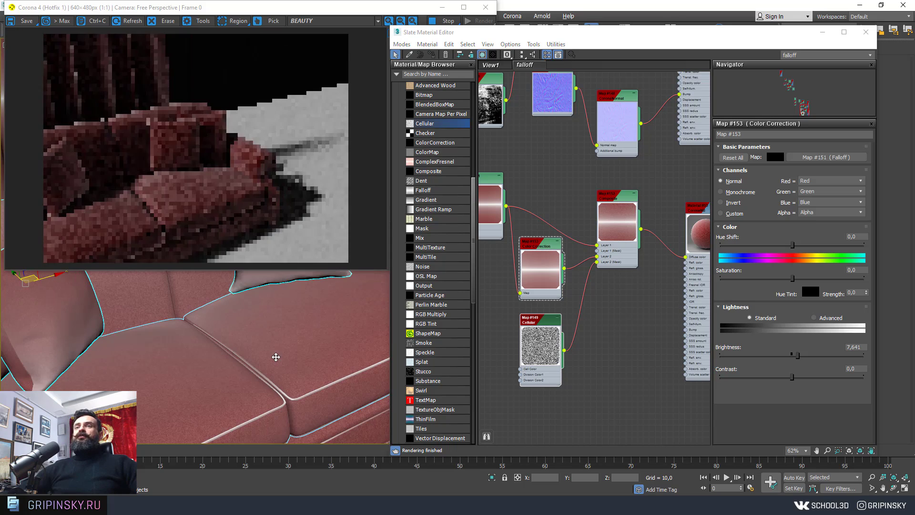
pyautogui.keyDown('alt'); pyautogui.moveTo(275, 357); pyautogui.dragTo(345, 335, button='middle'); pyautogui.keyUp('alt')
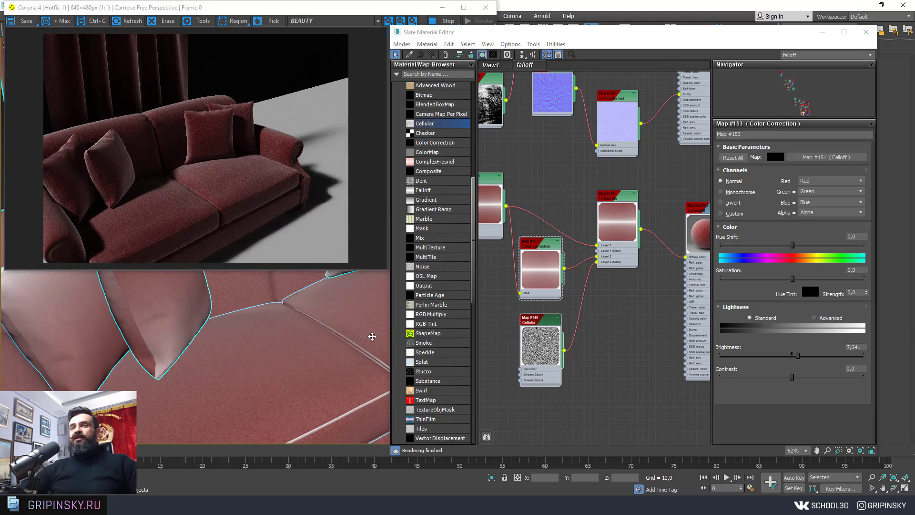
pyautogui.scroll(-3, 346, 335)
pyautogui.scroll(-2, 350, 333)
pyautogui.scroll(-1, 353, 332)
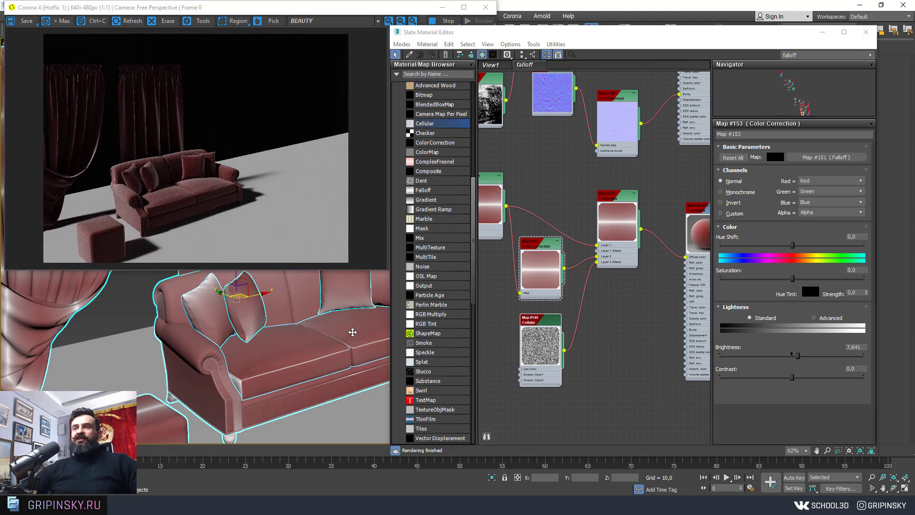
pyautogui.scroll(5, 341, 325)
pyautogui.scroll(2, 307, 321)
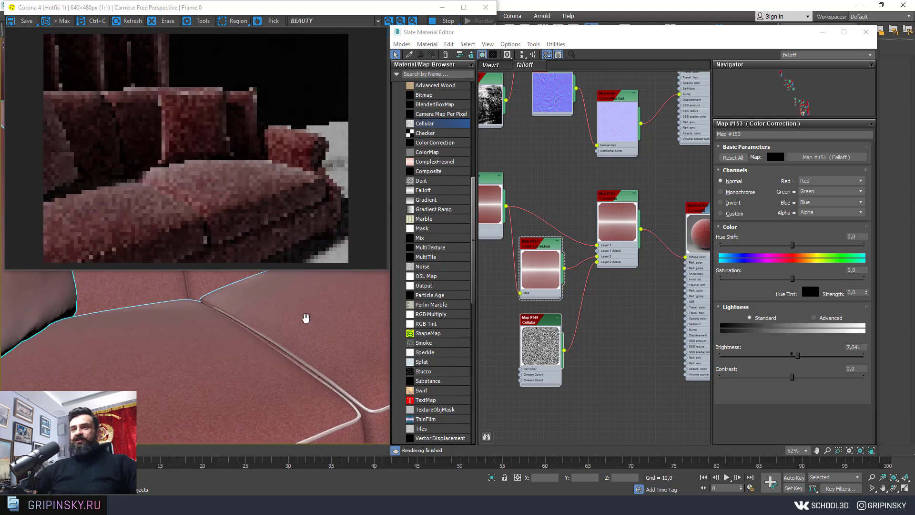
pyautogui.moveTo(314, 327)
pyautogui.keyDown('alt'); pyautogui.mouseDown(button='middle')
pyautogui.moveTo(275, 341)
pyautogui.moveTo(296, 316)
pyautogui.mouseUp(button='middle'); pyautogui.keyUp('alt')
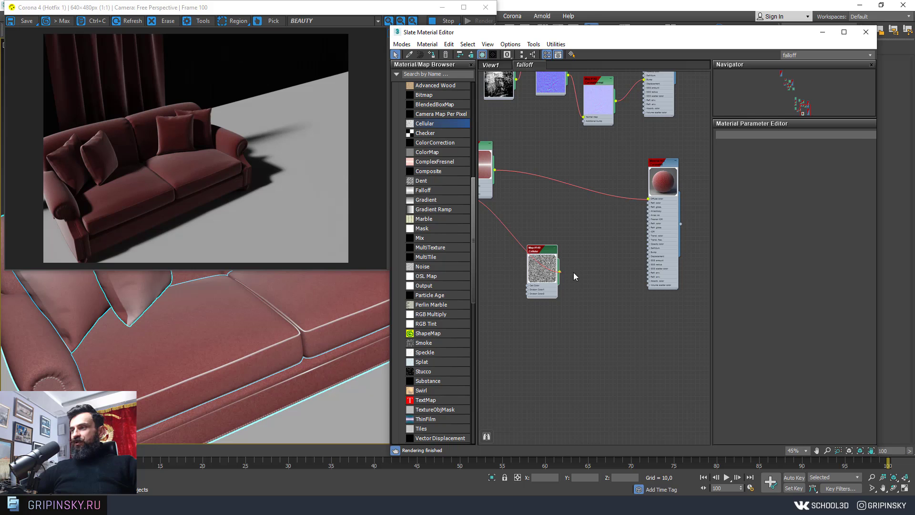
pyautogui.moveTo(651, 259); pyautogui.dragTo(648, 252)
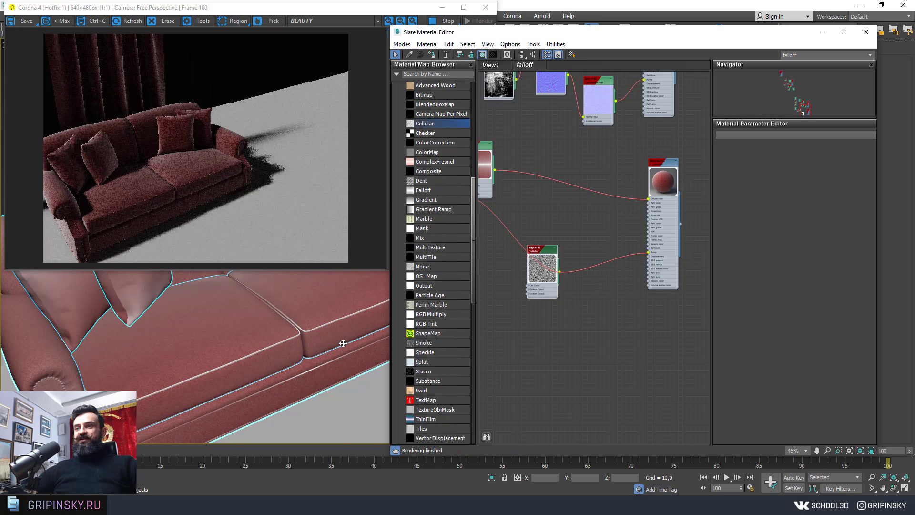
# Rearrange the node graph, moving the Falloff node group left and down
pyautogui.scroll(3, 347, 353)
pyautogui.scroll(-3, 346, 353)
pyautogui.scroll(-3, 347, 351)
pyautogui.scroll(-3, 338, 338)
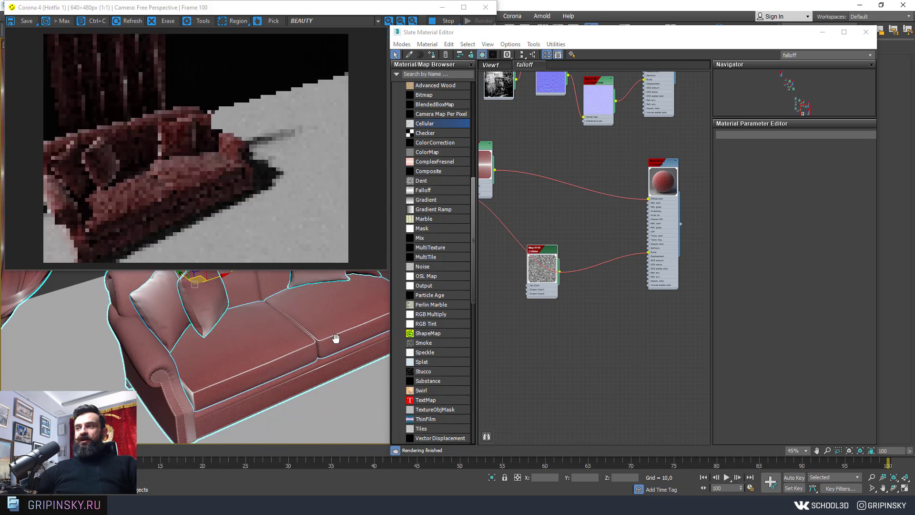
pyautogui.scroll(-2, 548, 278)
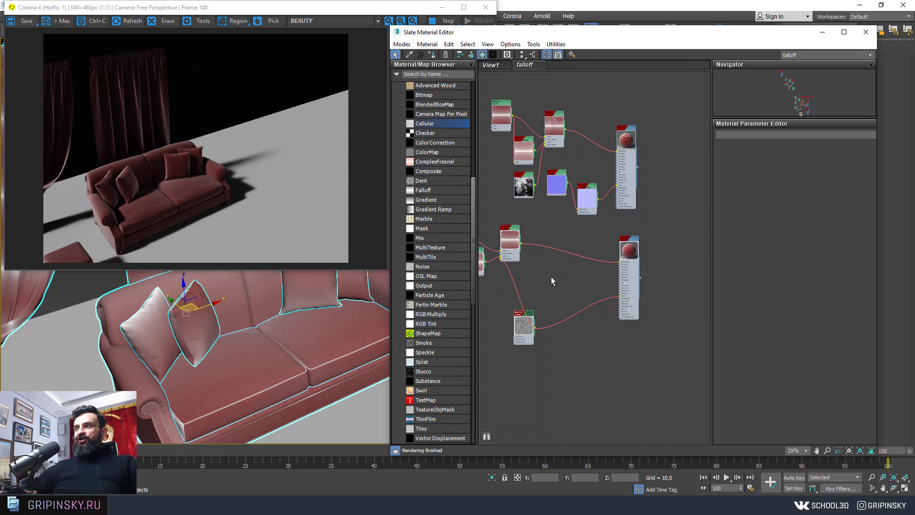
pyautogui.scroll(-3, 320, 367)
pyautogui.scroll(2, 320, 362)
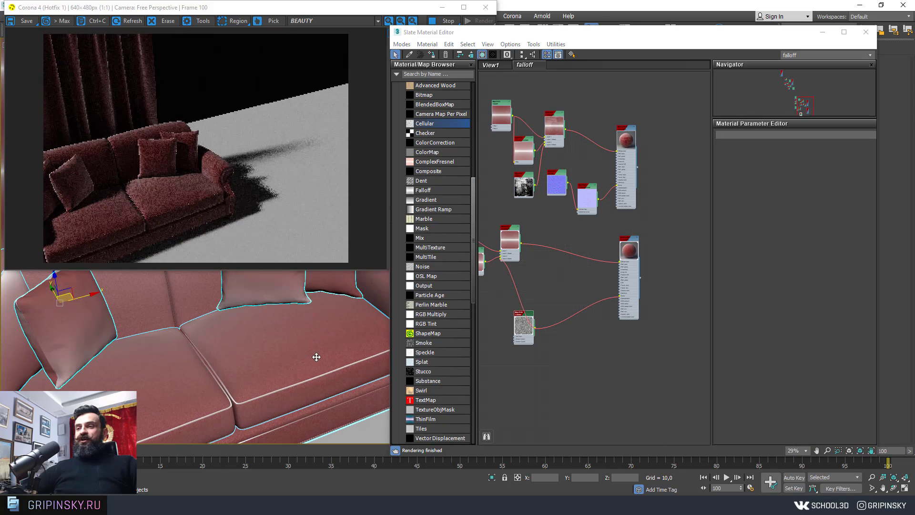
pyautogui.scroll(-3, 322, 354)
pyautogui.moveTo(526, 286); pyautogui.dragTo(616, 280, button='middle')
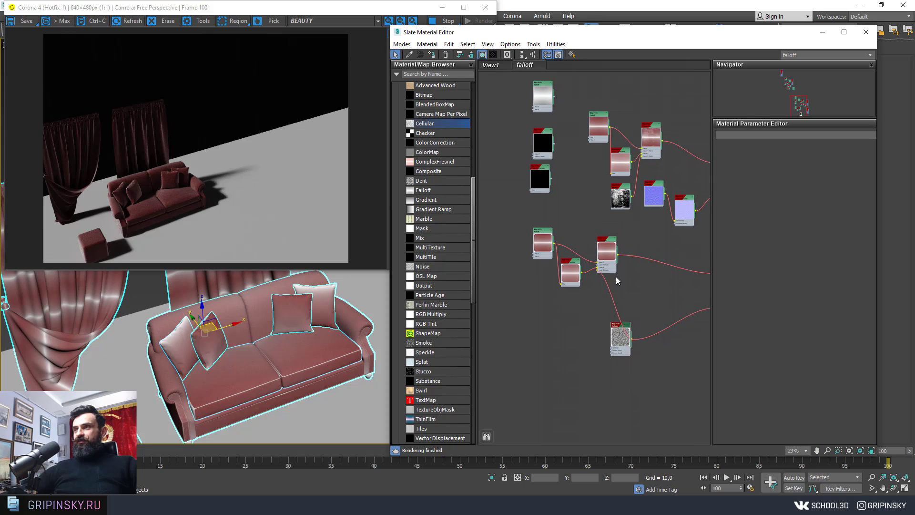
pyautogui.moveTo(527, 227); pyautogui.dragTo(624, 282)
pyautogui.moveTo(609, 248)
pyautogui.mouseDown()
pyautogui.moveTo(563, 256)
pyautogui.moveTo(599, 263)
pyautogui.mouseUp()
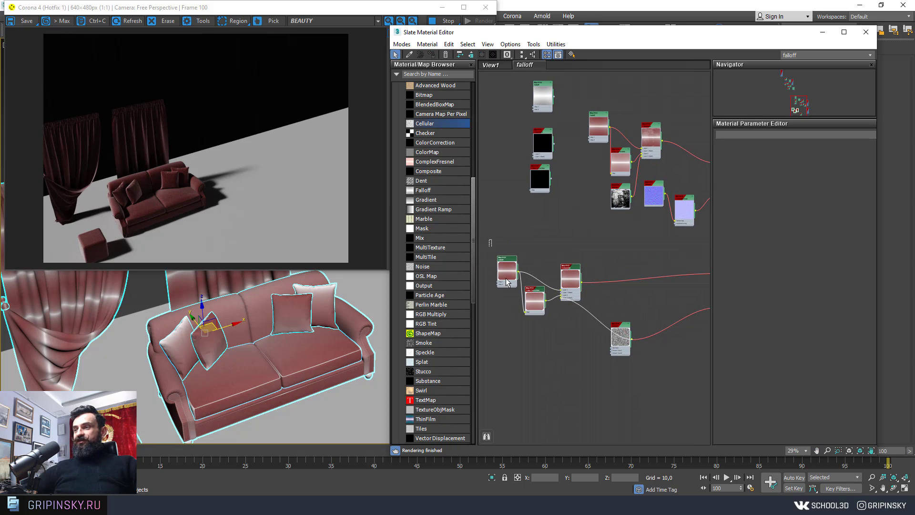
pyautogui.moveTo(507, 282); pyautogui.dragTo(587, 273)
pyautogui.moveTo(575, 237); pyautogui.dragTo(551, 231)
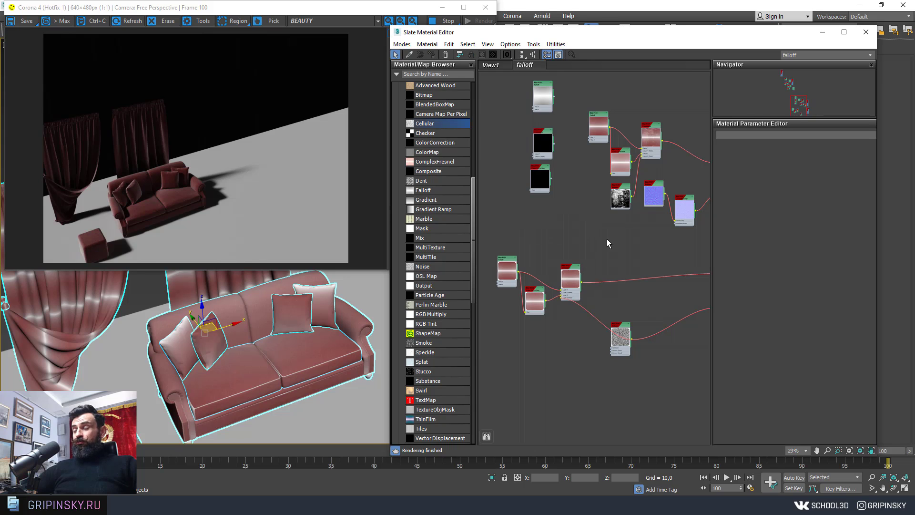
# Add new Color Correction and Composite map nodes beside the sofa network
pyautogui.moveTo(621, 257)
pyautogui.mouseDown(button='middle')
pyautogui.moveTo(603, 237)
pyautogui.moveTo(634, 184)
pyautogui.mouseUp(button='middle')
pyautogui.scroll(3, 605, 241)
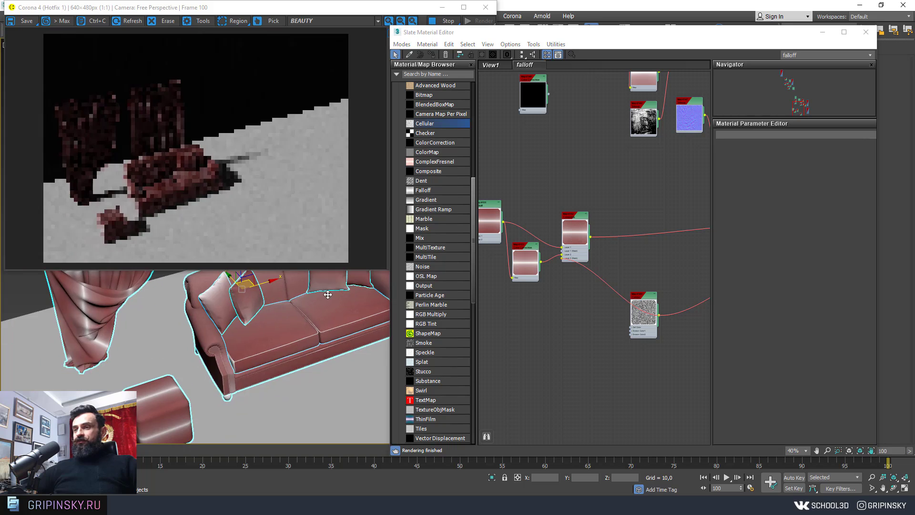
pyautogui.moveTo(642, 152)
pyautogui.mouseDown(button='middle')
pyautogui.moveTo(592, 162)
pyautogui.moveTo(543, 150)
pyautogui.mouseUp(button='middle')
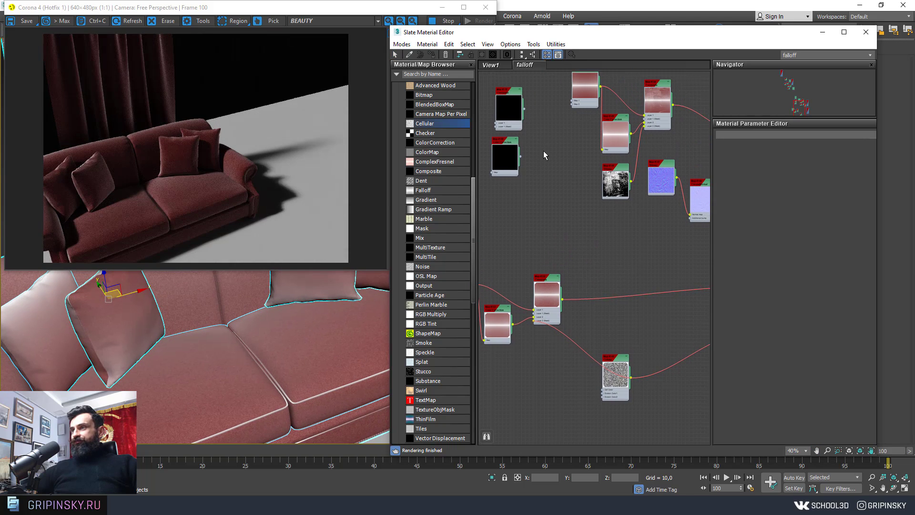
pyautogui.moveTo(509, 145)
pyautogui.keyDown('shift'); pyautogui.mouseDown()
pyautogui.moveTo(636, 260)
pyautogui.moveTo(642, 313)
pyautogui.mouseUp(); pyautogui.keyUp('shift')
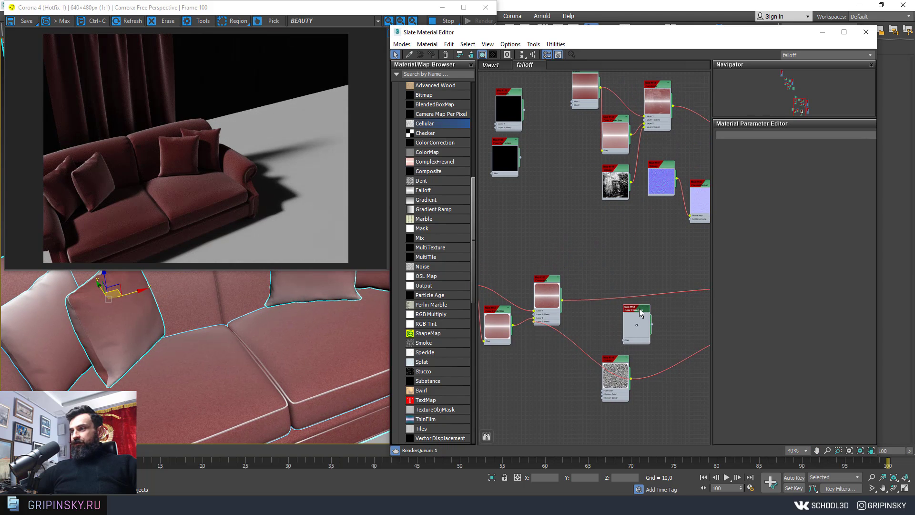
pyautogui.moveTo(510, 98)
pyautogui.mouseDown()
pyautogui.moveTo(614, 171)
pyautogui.moveTo(632, 243)
pyautogui.mouseUp()
# Give Composite #159 a second layer and feed the existing composite Map #152 into Layer 1
pyautogui.scroll(2, 631, 238)
pyautogui.moveTo(631, 238); pyautogui.dragTo(561, 184, button='middle')
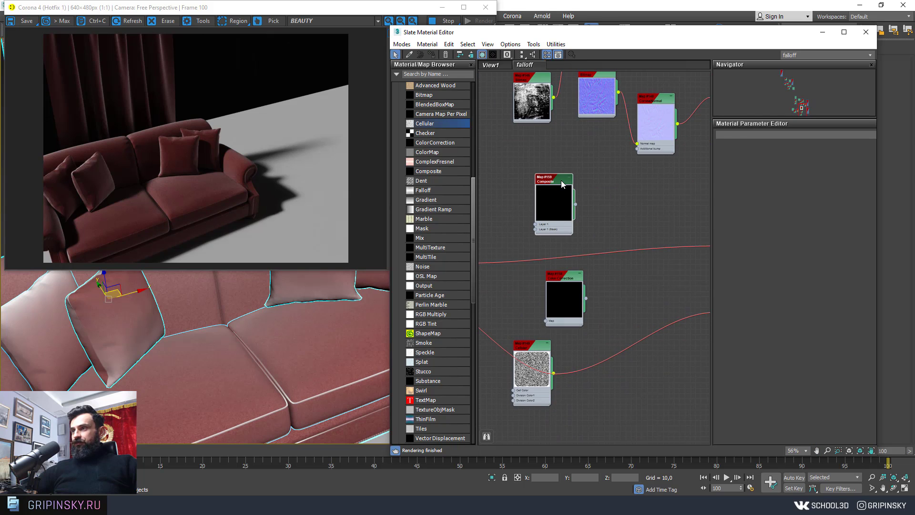
pyautogui.doubleClick(561, 181)
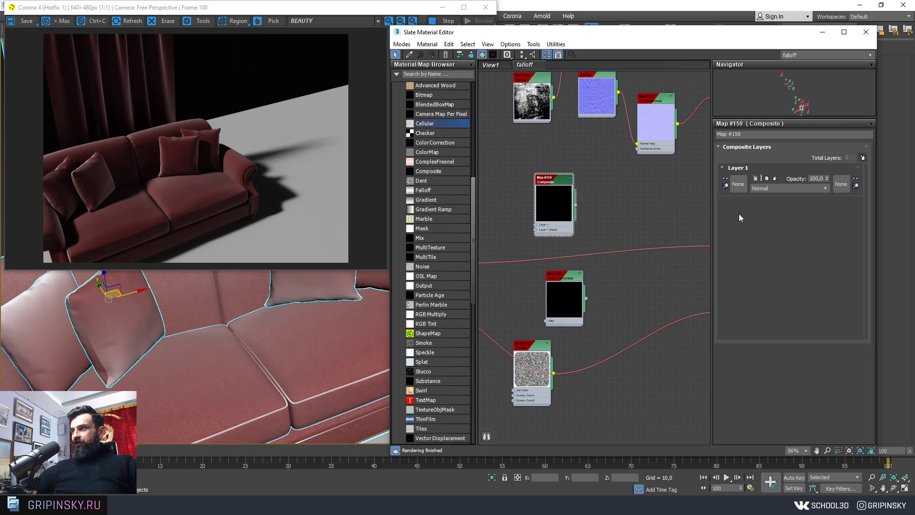
pyautogui.click(862, 157)
pyautogui.moveTo(621, 200); pyautogui.dragTo(658, 198, button='middle')
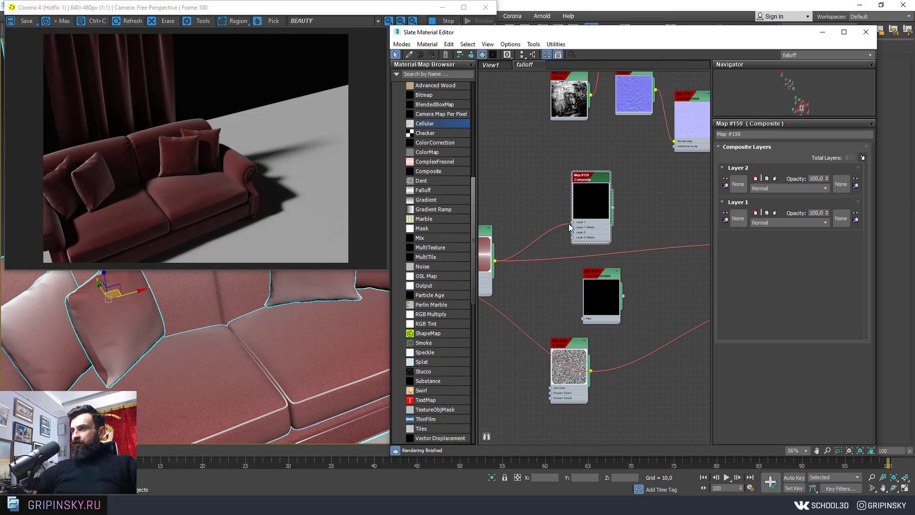
pyautogui.moveTo(570, 227); pyautogui.dragTo(567, 227)
# Arrange the nodes and wire Color Correction #158 into the Composite's Layer 2
pyautogui.scroll(-2, 559, 229)
pyautogui.scroll(2, 676, 258)
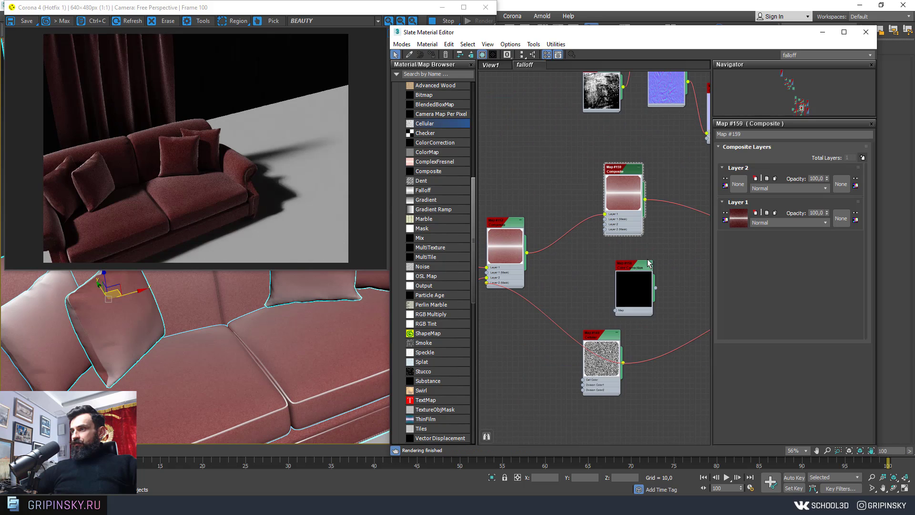
pyautogui.moveTo(648, 263); pyautogui.dragTo(532, 257)
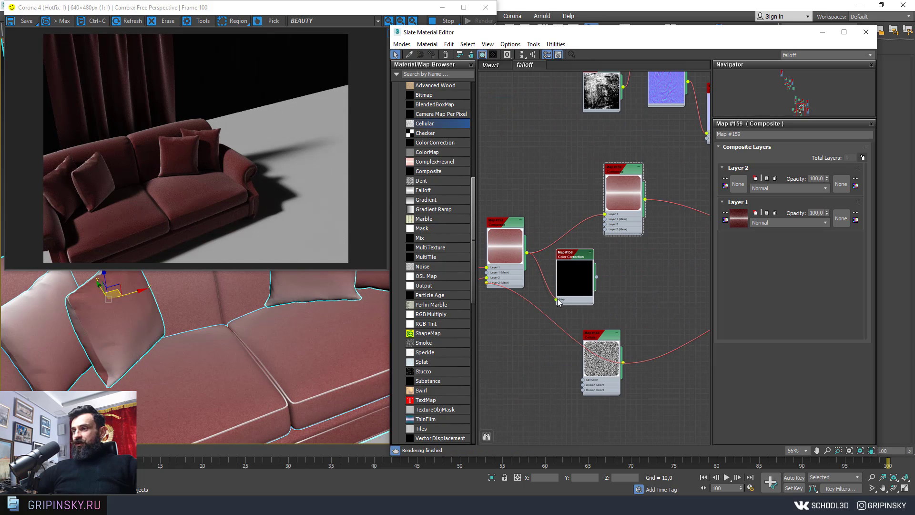
pyautogui.moveTo(630, 172); pyautogui.dragTo(673, 188)
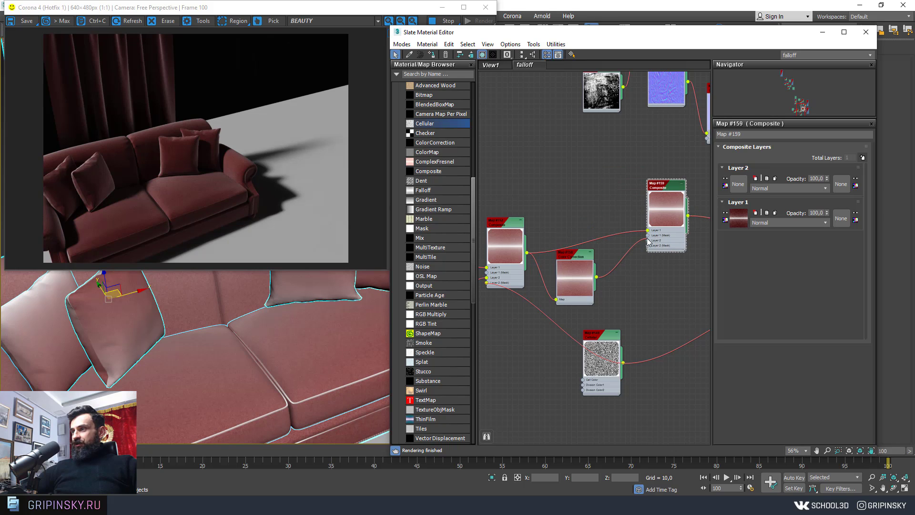
pyautogui.moveTo(642, 250); pyautogui.dragTo(647, 240)
pyautogui.moveTo(587, 259); pyautogui.dragTo(603, 256)
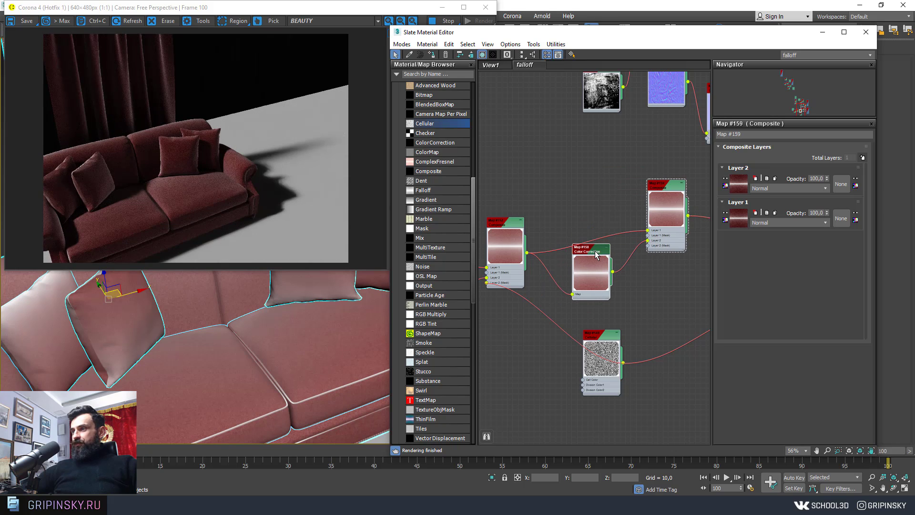
# Set the Color Correction brightness to 6.977 and add a new Bitmap node
pyautogui.doubleClick(593, 259)
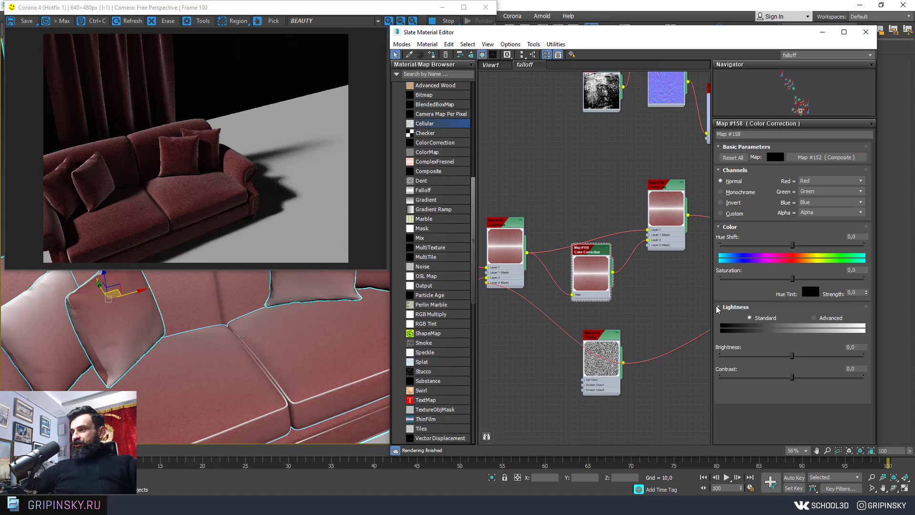
pyautogui.moveTo(792, 355); pyautogui.dragTo(795, 356)
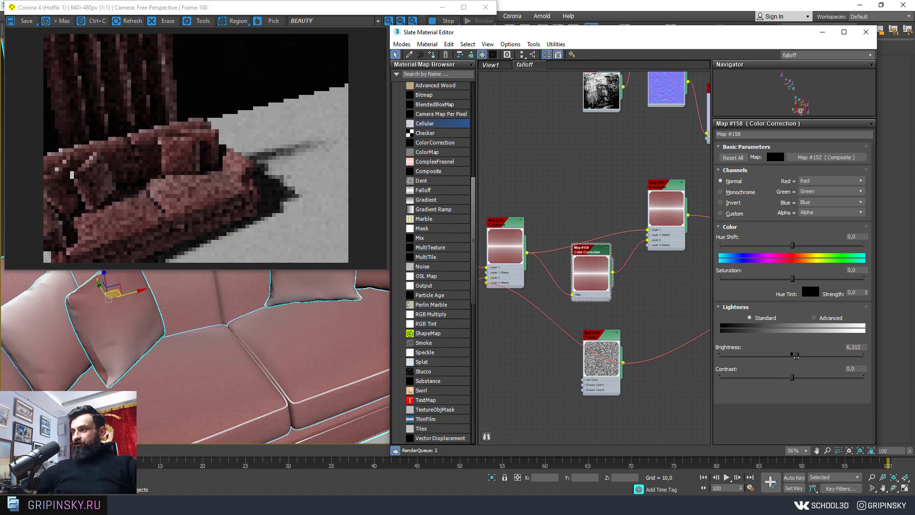
pyautogui.moveTo(644, 302); pyautogui.dragTo(628, 326, button='middle')
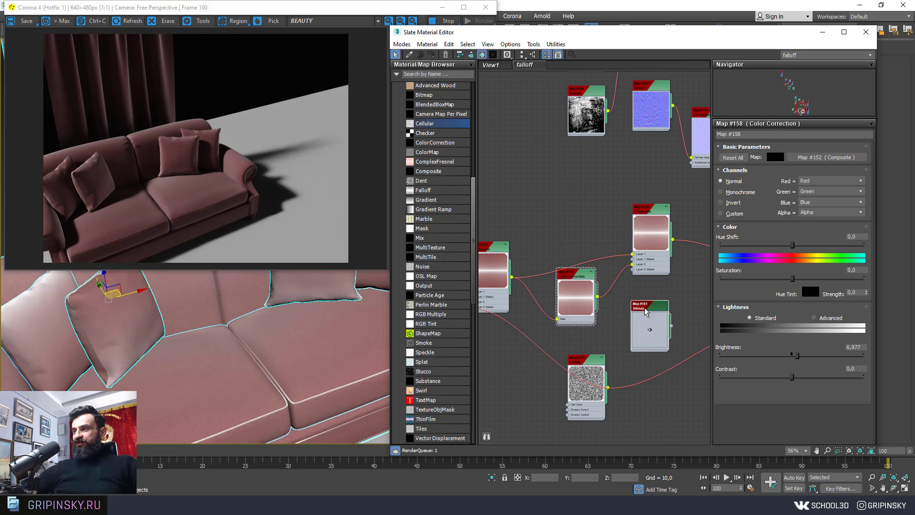
pyautogui.moveTo(650, 224)
pyautogui.mouseDown()
pyautogui.moveTo(629, 321)
pyautogui.moveTo(633, 269)
pyautogui.mouseUp()
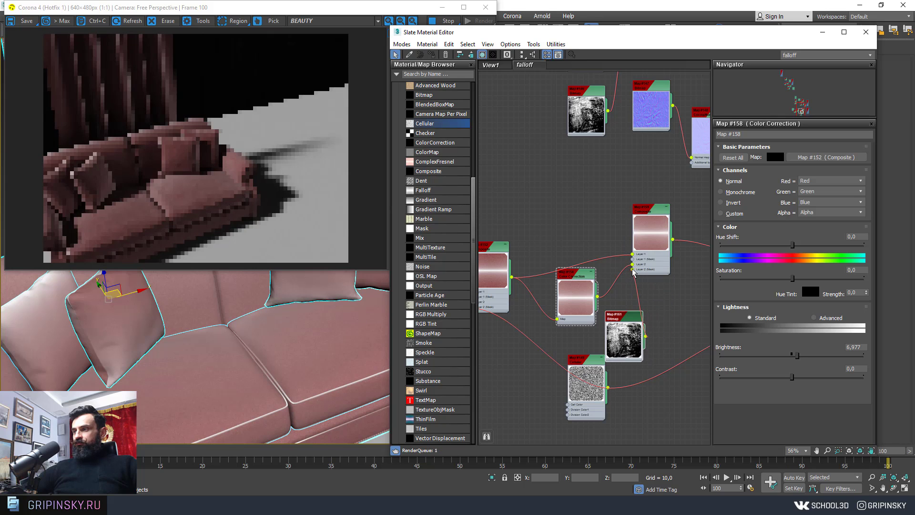
pyautogui.scroll(-5, 619, 276)
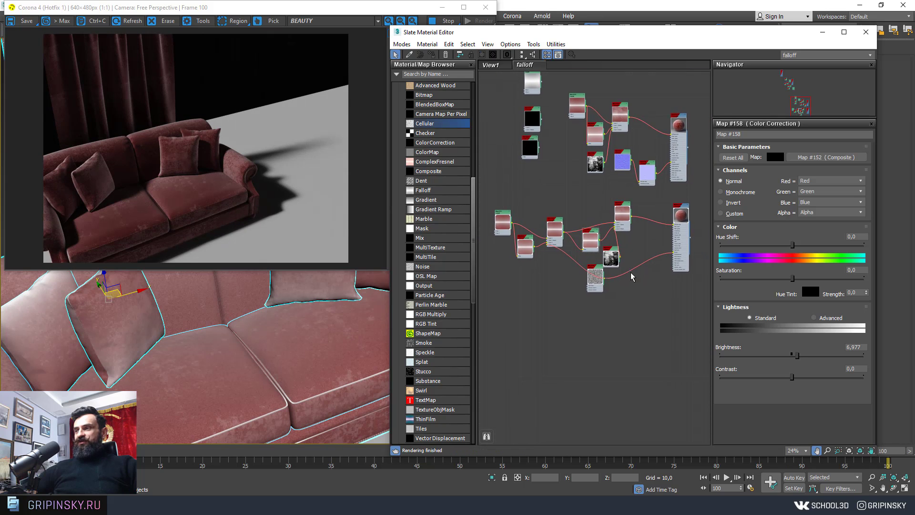
# Box-select and delete the three unused left-column nodes
pyautogui.scroll(4, 630, 273)
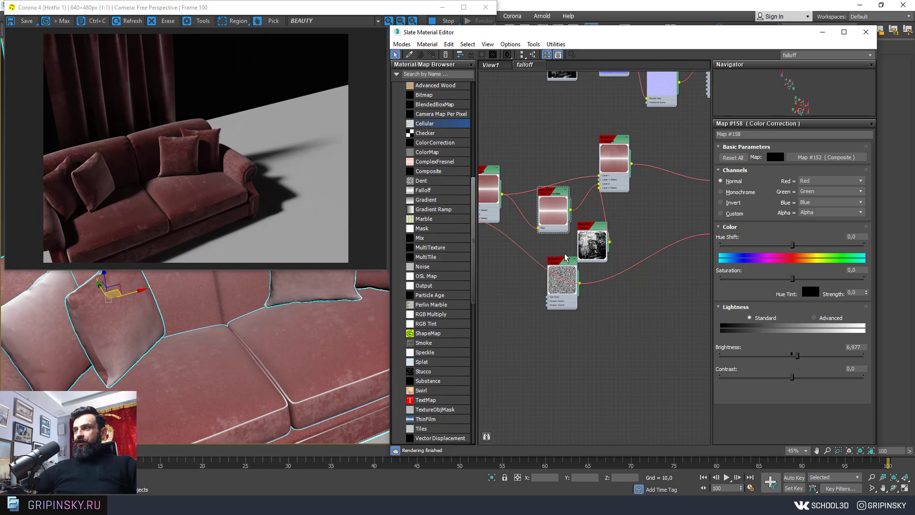
pyautogui.scroll(-2, 567, 257)
pyautogui.scroll(-3, 613, 285)
pyautogui.moveTo(613, 285); pyautogui.dragTo(616, 285, button='middle')
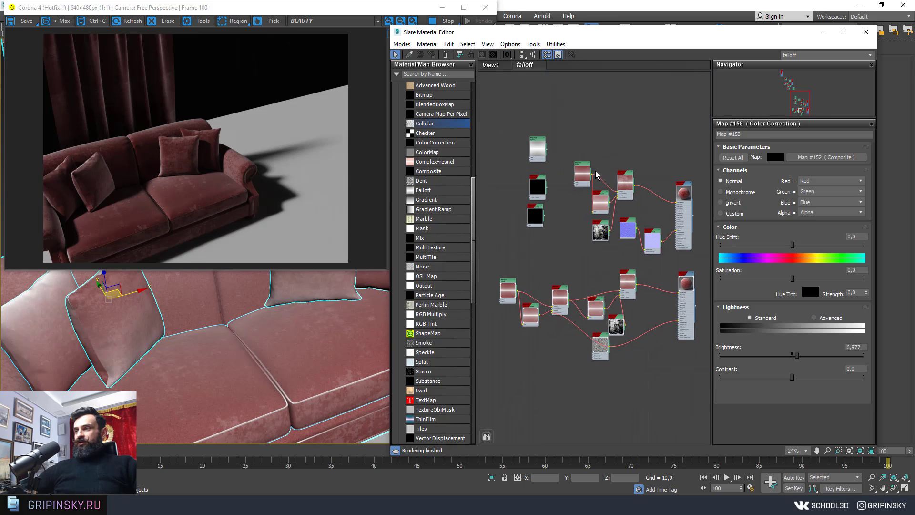
pyautogui.moveTo(569, 139); pyautogui.dragTo(686, 267)
pyautogui.moveTo(517, 111); pyautogui.dragTo(547, 219)
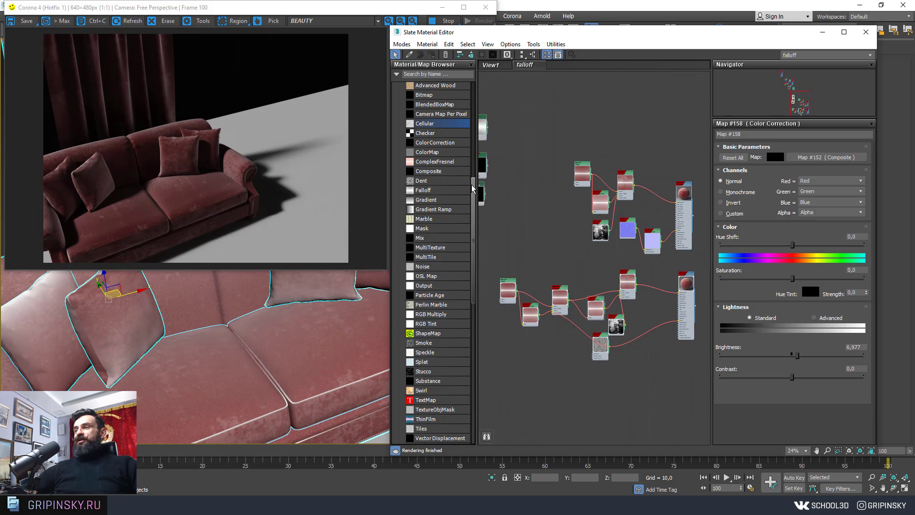
pyautogui.press('Delete')
# Duplicate the normal-map Bitmap and CoronaNormal nodes
pyautogui.moveTo(520, 272); pyautogui.dragTo(519, 177, button='middle')
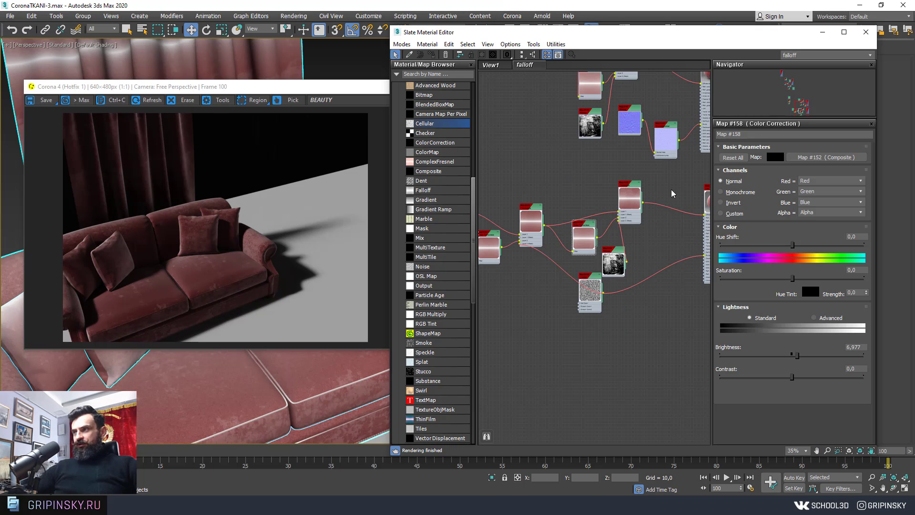
pyautogui.scroll(1, 672, 206)
pyautogui.scroll(1, 641, 191)
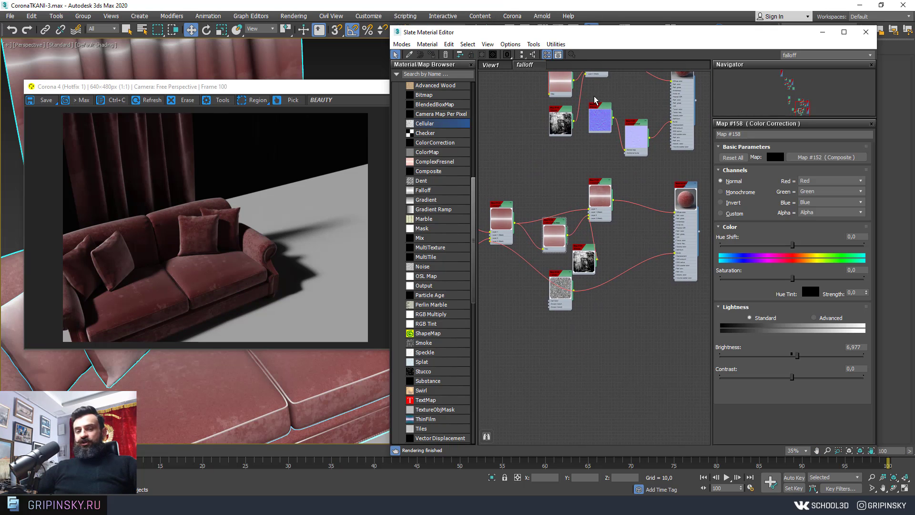
pyautogui.moveTo(594, 100); pyautogui.dragTo(654, 160)
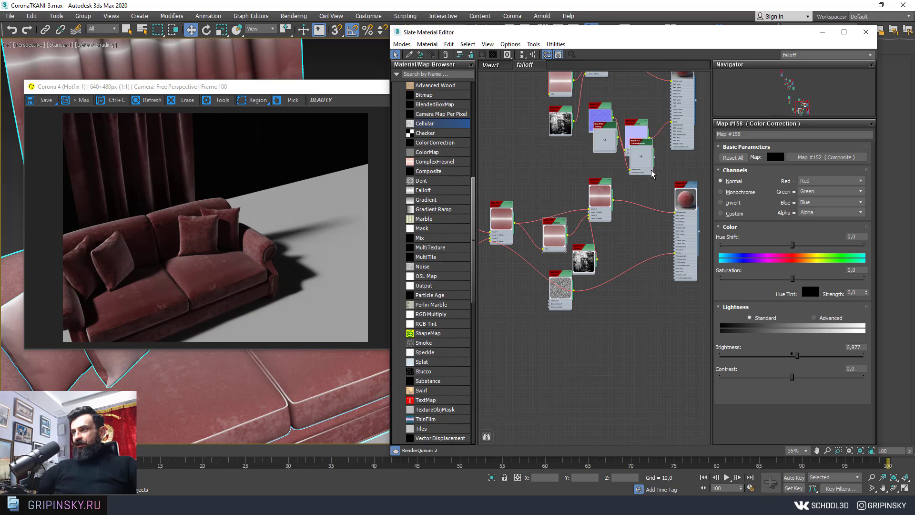
pyautogui.keyDown('shift'); pyautogui.moveTo(638, 125); pyautogui.dragTo(659, 327); pyautogui.keyUp('shift')
# Connect the copied CoronaNormal output to the material's Bump slot and tidy its position
pyautogui.scroll(2, 624, 339)
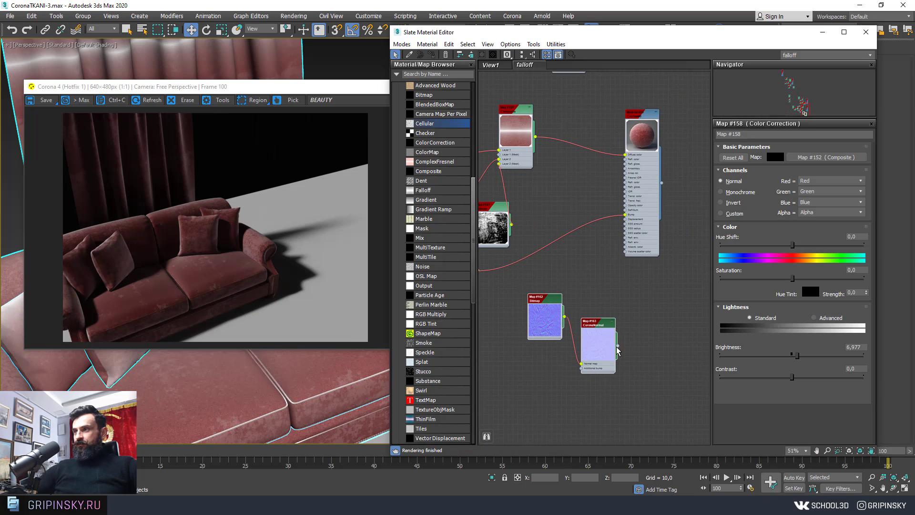
pyautogui.moveTo(617, 350); pyautogui.dragTo(625, 221)
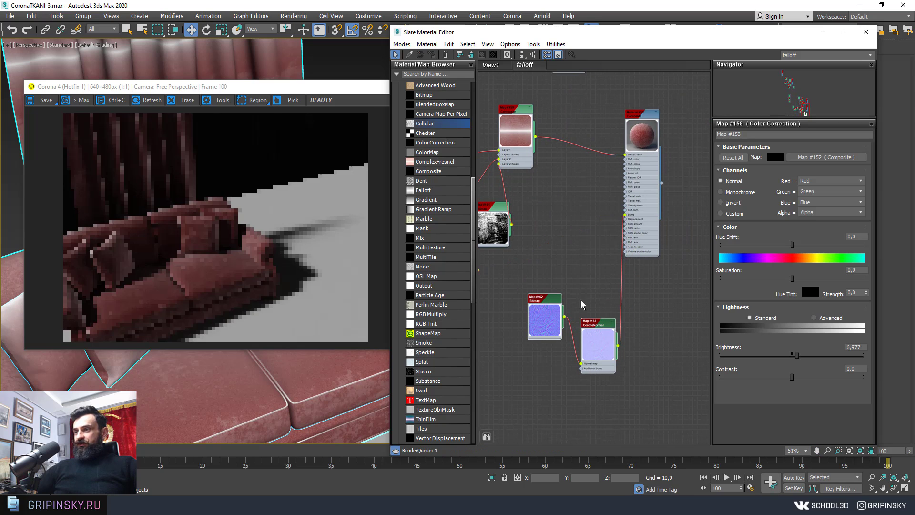
pyautogui.moveTo(581, 306); pyautogui.dragTo(620, 264, button='middle')
pyautogui.moveTo(424, 124)
pyautogui.mouseDown()
pyautogui.moveTo(518, 294)
pyautogui.moveTo(627, 321)
pyautogui.mouseUp()
pyautogui.scroll(1, 524, 300)
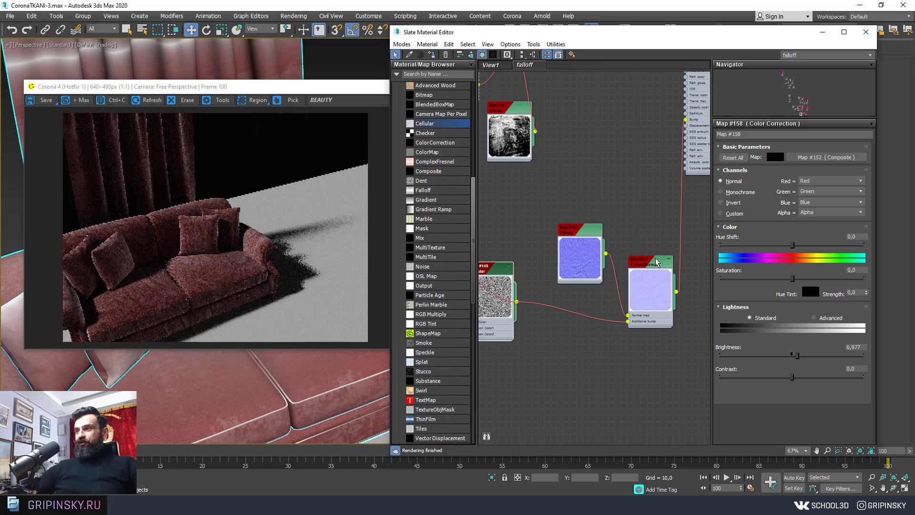
pyautogui.moveTo(652, 264); pyautogui.dragTo(652, 238)
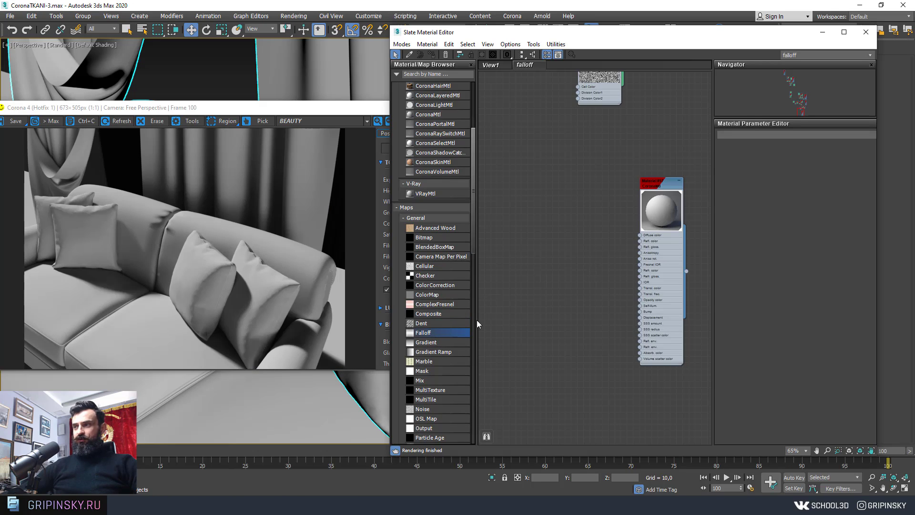
# Wire a Falloff map into the new material's Diffuse color
pyautogui.moveTo(477, 320)
pyautogui.mouseDown()
pyautogui.moveTo(533, 248)
pyautogui.moveTo(648, 234)
pyautogui.mouseUp()
pyautogui.scroll(2, 562, 253)
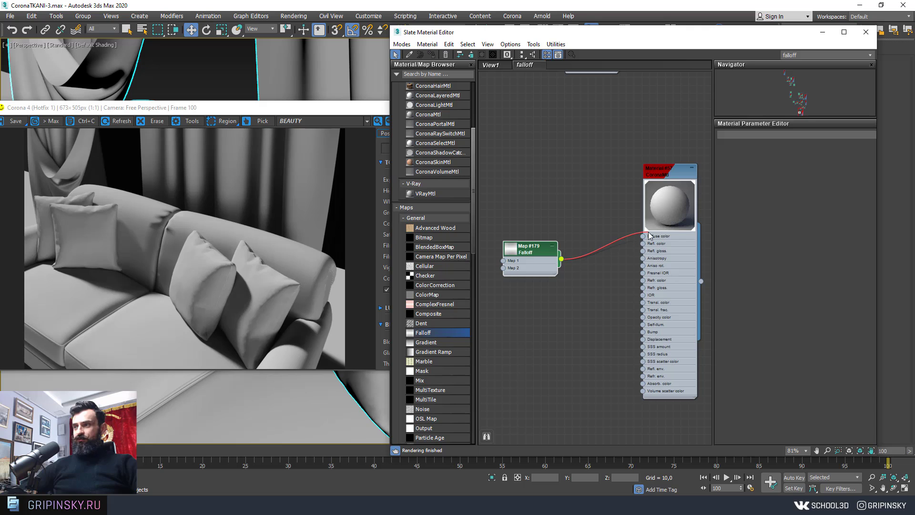
pyautogui.moveTo(516, 252); pyautogui.dragTo(578, 229)
pyautogui.doubleClick(578, 229)
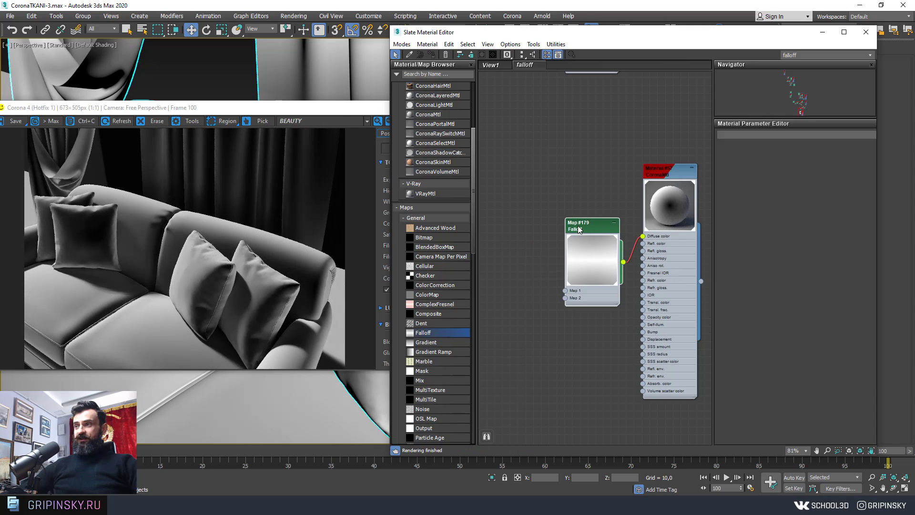
# Add a CoronaColor map with solid color dark green (R0 G107 B56)
pyautogui.rightClick(529, 169)
pyautogui.moveTo(565, 183)
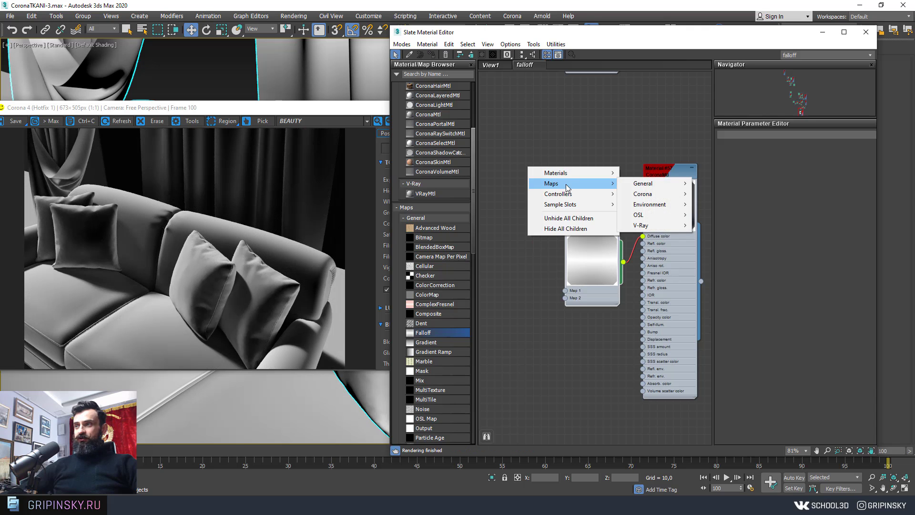
pyautogui.moveTo(642, 193)
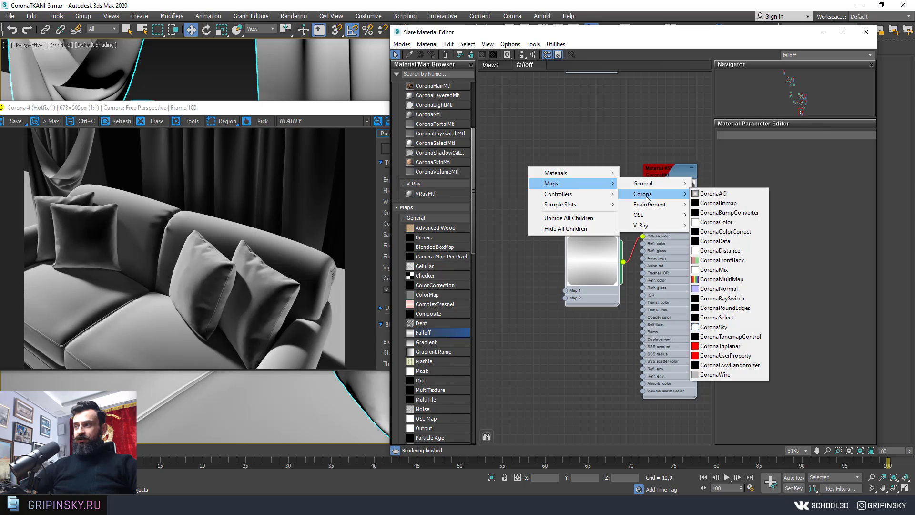
pyautogui.click(716, 222)
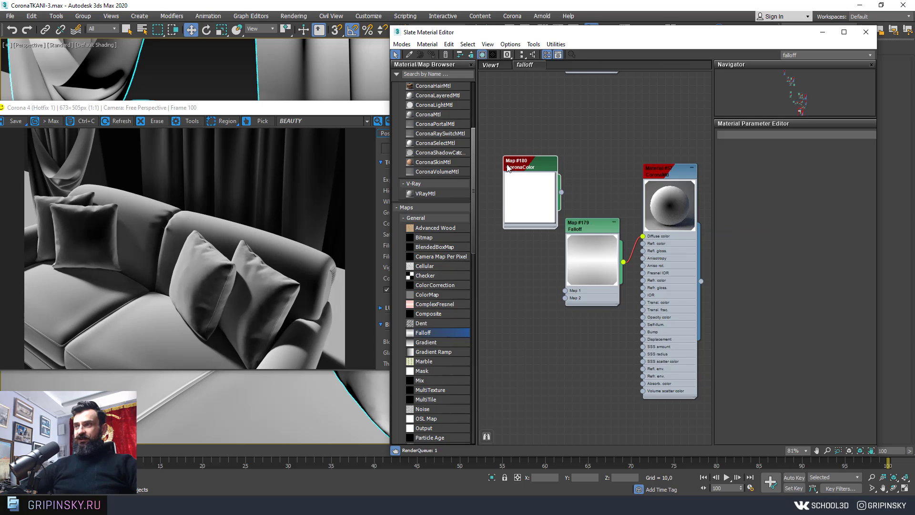
pyautogui.scroll(-2, 578, 241)
pyautogui.moveTo(578, 193); pyautogui.dragTo(521, 204)
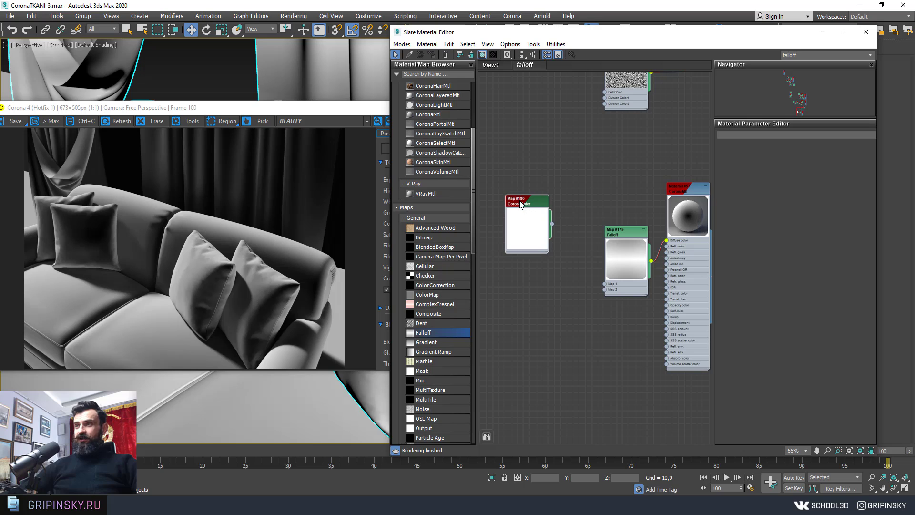
pyautogui.doubleClick(521, 204)
pyautogui.click(794, 163)
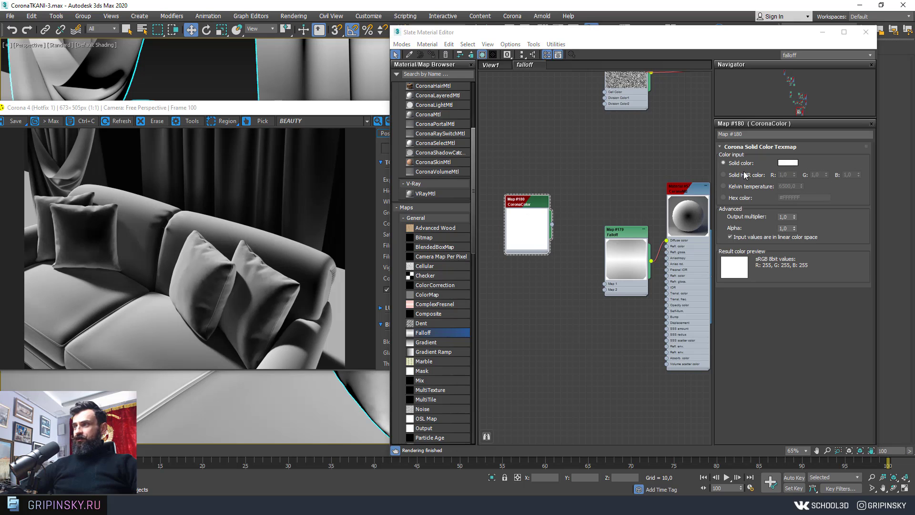
pyautogui.moveTo(230, 105); pyautogui.dragTo(222, 102)
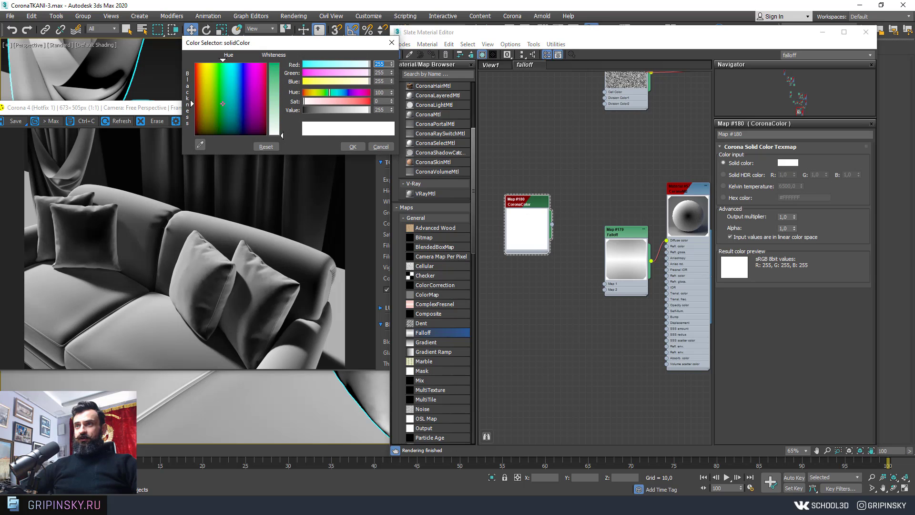
pyautogui.moveTo(333, 110); pyautogui.dragTo(313, 109)
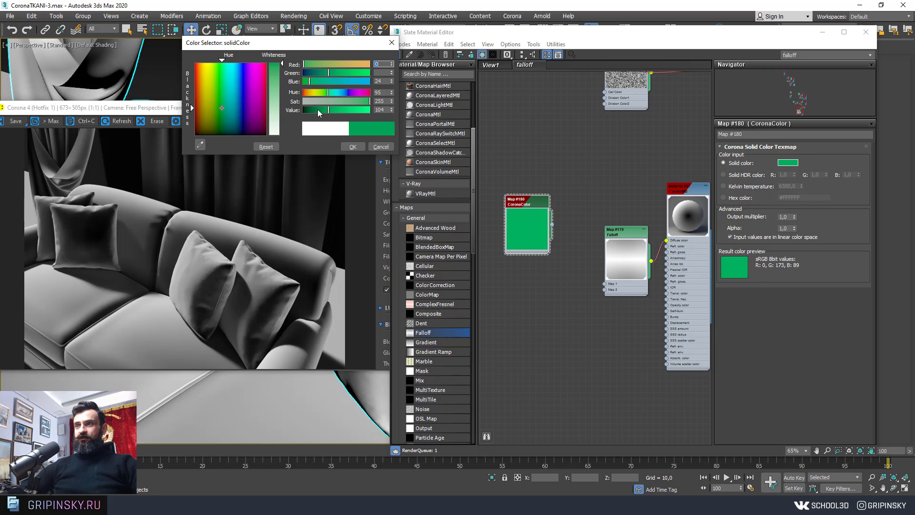
pyautogui.click(352, 147)
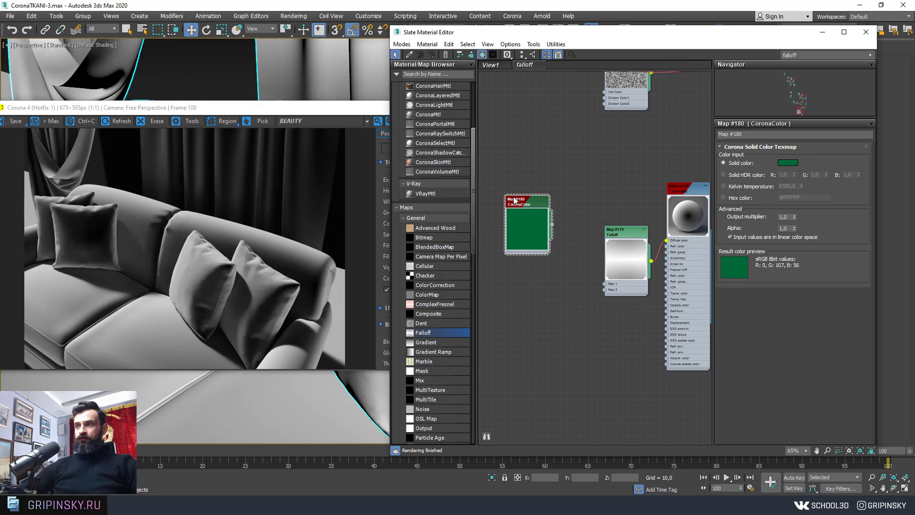
# Add a Color Correction fed by the dark green CoronaColor, with raised brightness
pyautogui.scroll(-2, 563, 262)
pyautogui.rightClick(567, 244)
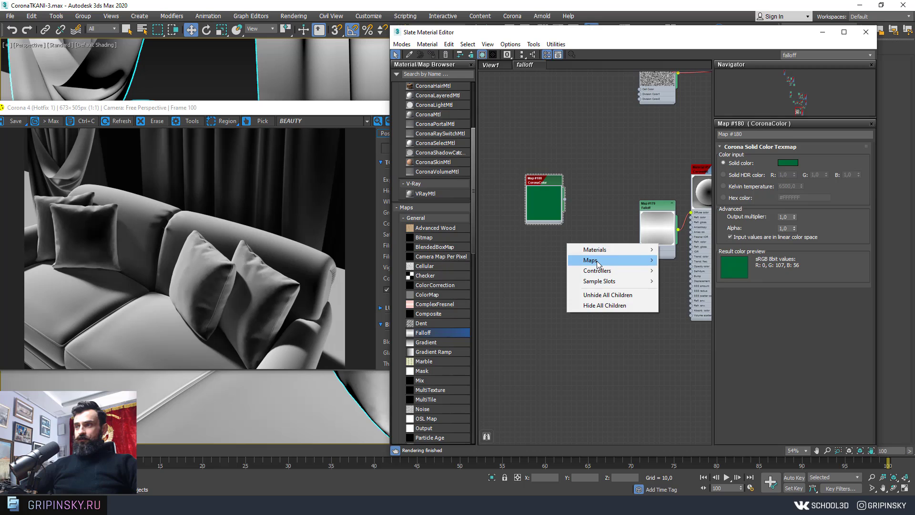
pyautogui.moveTo(682, 260)
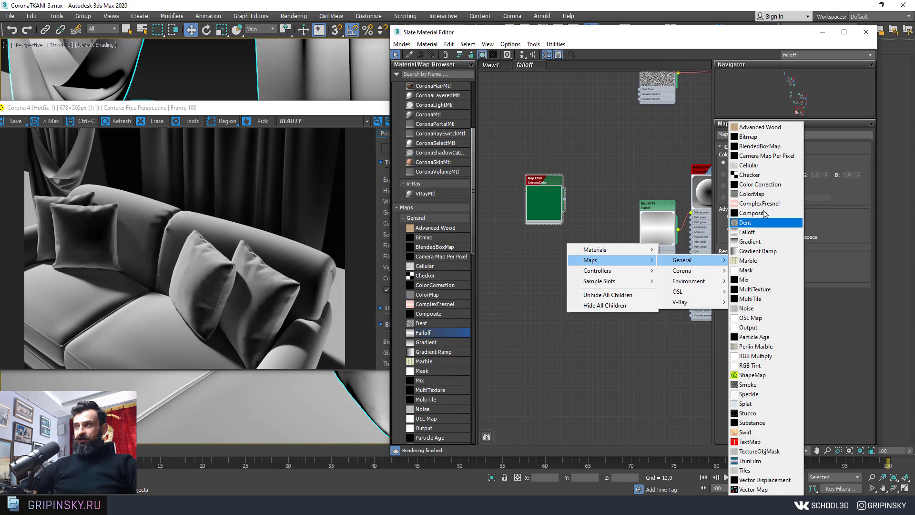
pyautogui.click(760, 184)
pyautogui.moveTo(550, 187); pyautogui.dragTo(504, 198)
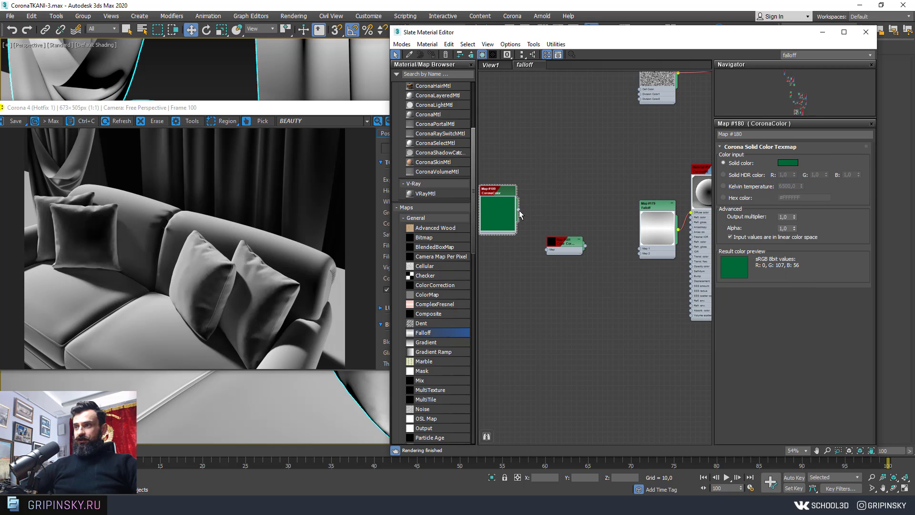
pyautogui.click(554, 243)
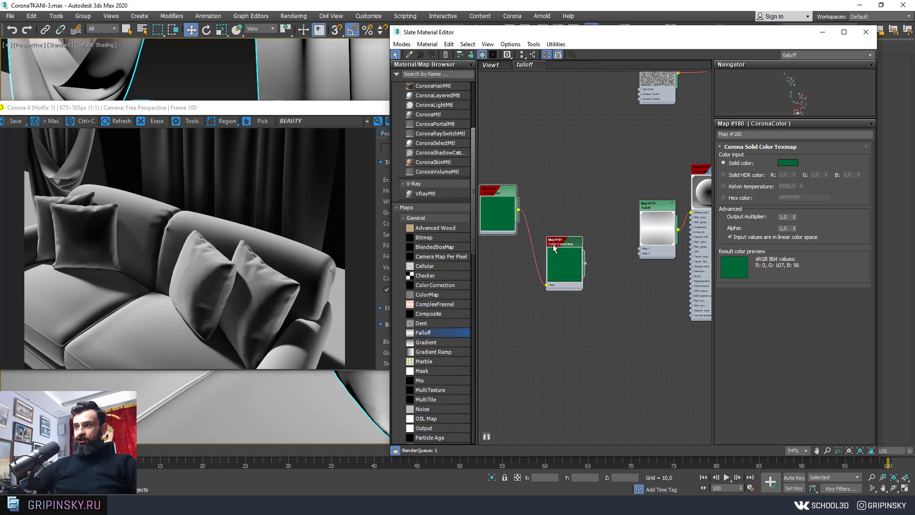
pyautogui.doubleClick(560, 250)
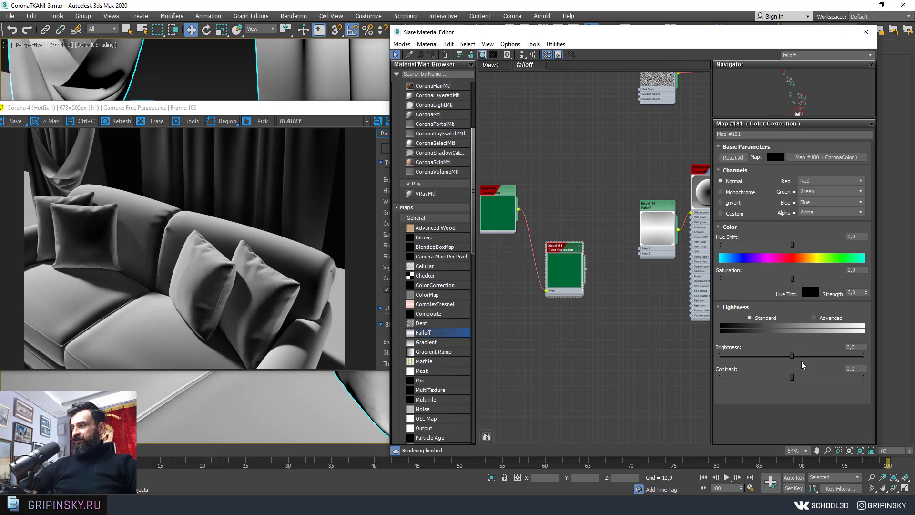
pyautogui.moveTo(792, 356); pyautogui.dragTo(818, 356)
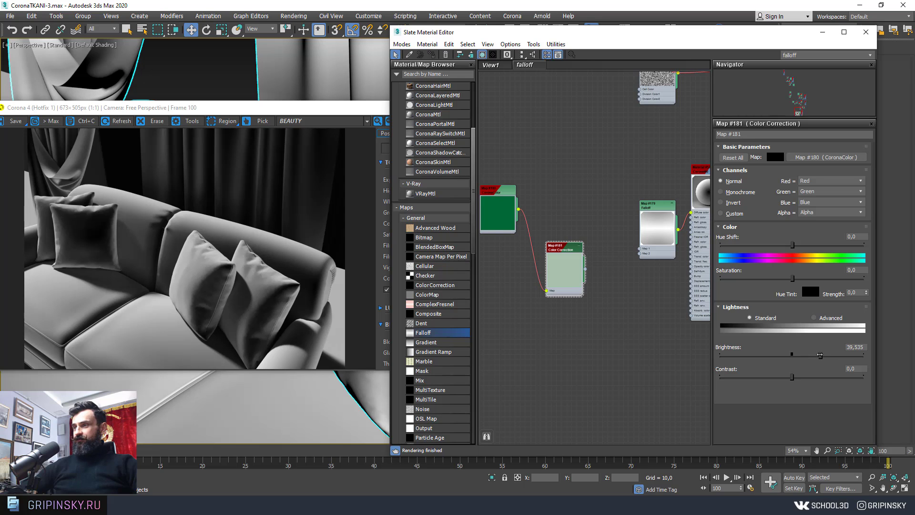
# Wire CoronaColor into Falloff Map 1 and the brightened Color Correction into Map 2
pyautogui.moveTo(544, 226); pyautogui.dragTo(520, 220, button='middle')
pyautogui.moveTo(493, 203); pyautogui.dragTo(615, 242)
pyautogui.moveTo(560, 262)
pyautogui.mouseDown()
pyautogui.moveTo(616, 250)
pyautogui.moveTo(598, 239)
pyautogui.mouseUp()
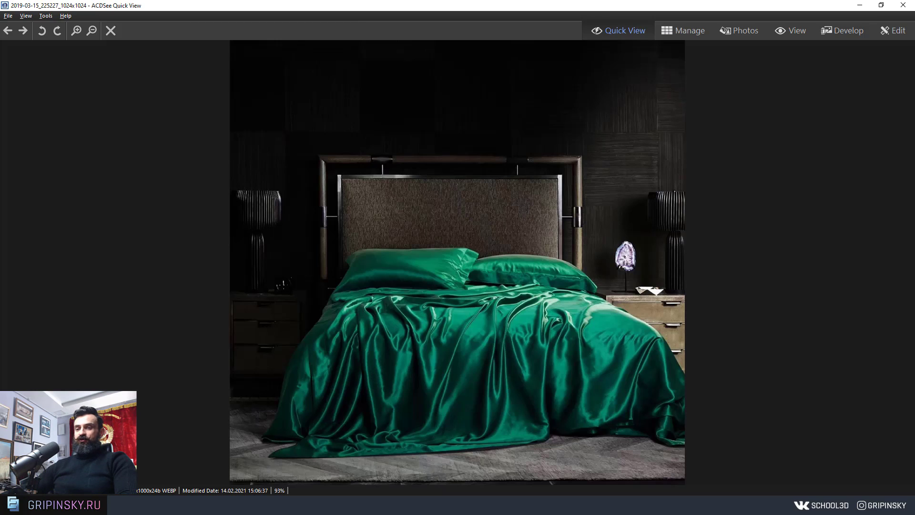
pyautogui.press('Escape')
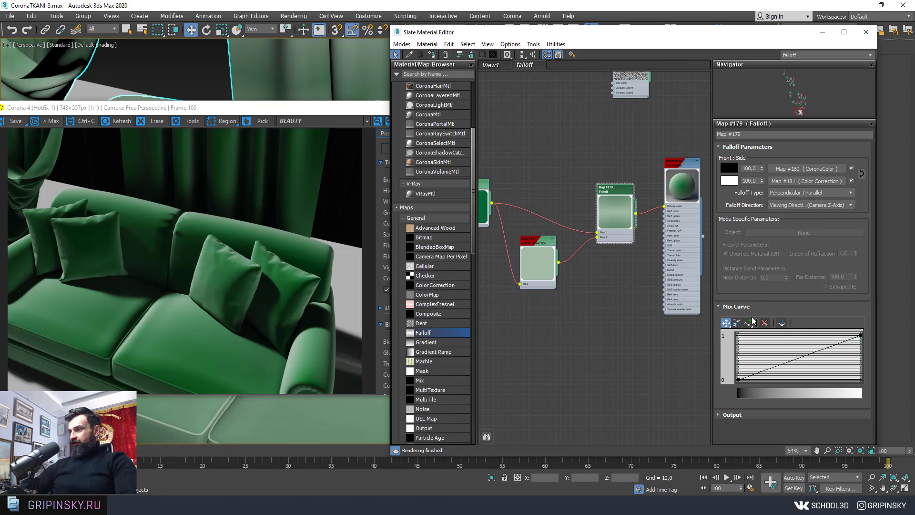
# Drop the Mix Curve end to 0, add two points, and raise the middle one into a peak
pyautogui.moveTo(860, 333); pyautogui.dragTo(860, 380)
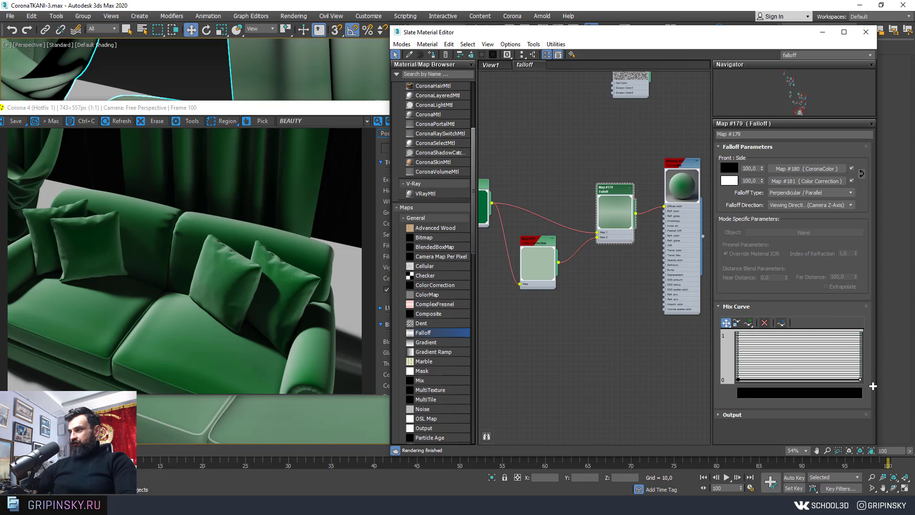
pyautogui.click(749, 323)
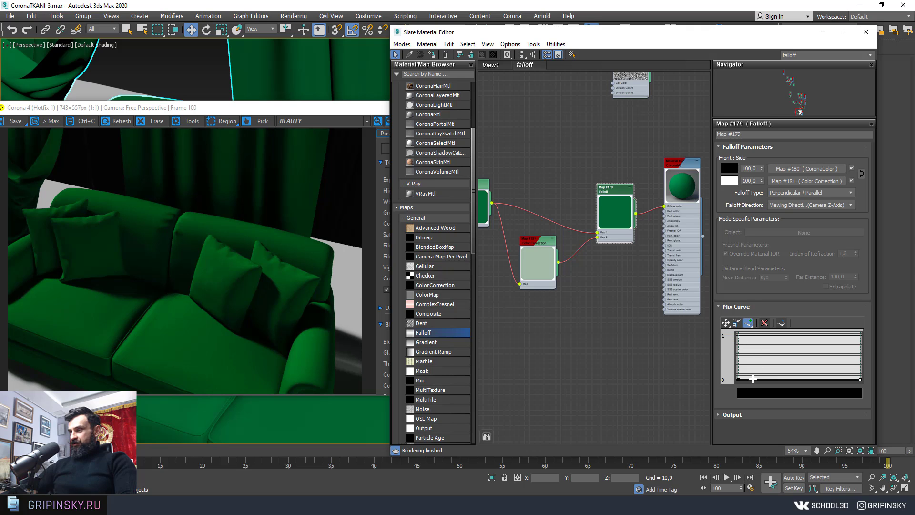
pyautogui.click(752, 379)
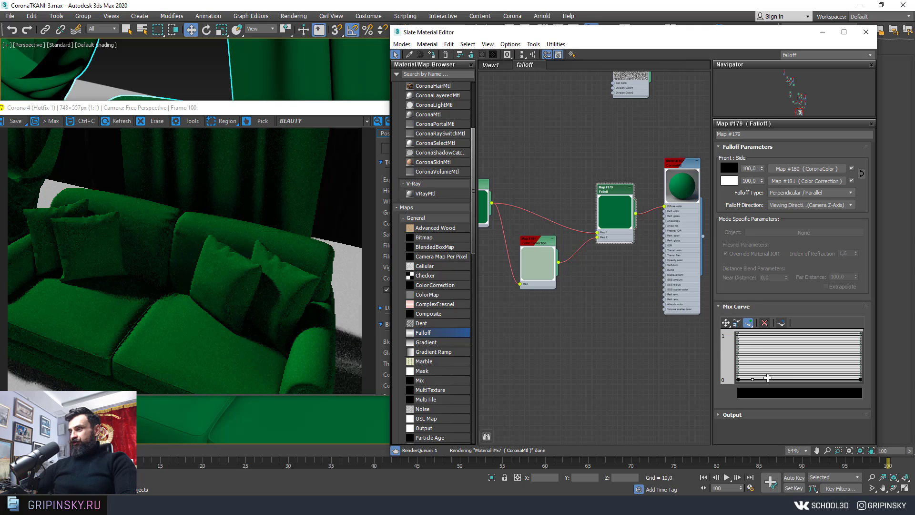
pyautogui.click(765, 379)
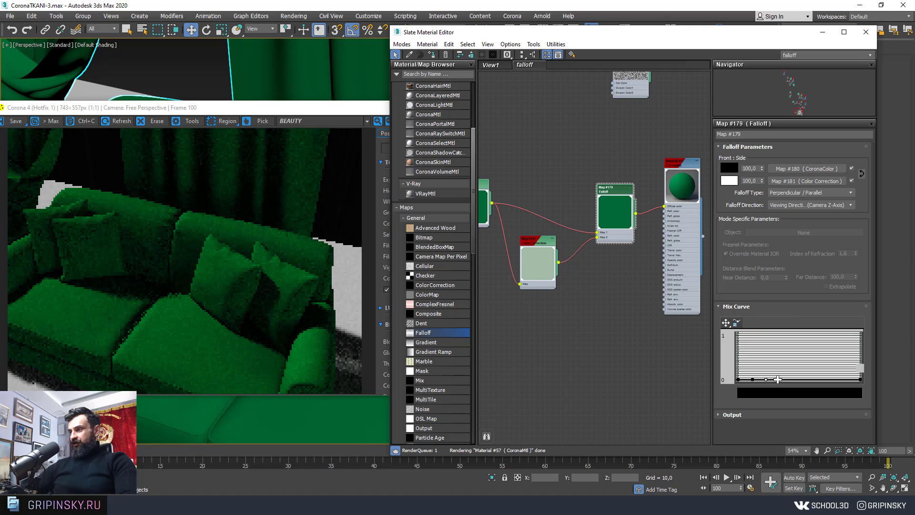
pyautogui.click(726, 323)
pyautogui.moveTo(765, 379); pyautogui.dragTo(763, 335)
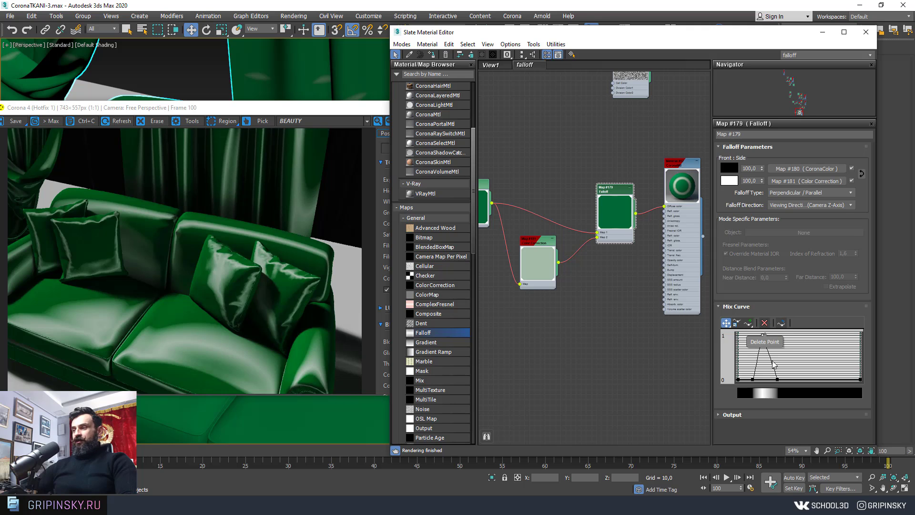
# Make the peak's side points Bezier-Smooth and narrow its slopes, comparing with the reference photo
pyautogui.rightClick(752, 379)
pyautogui.click(786, 397)
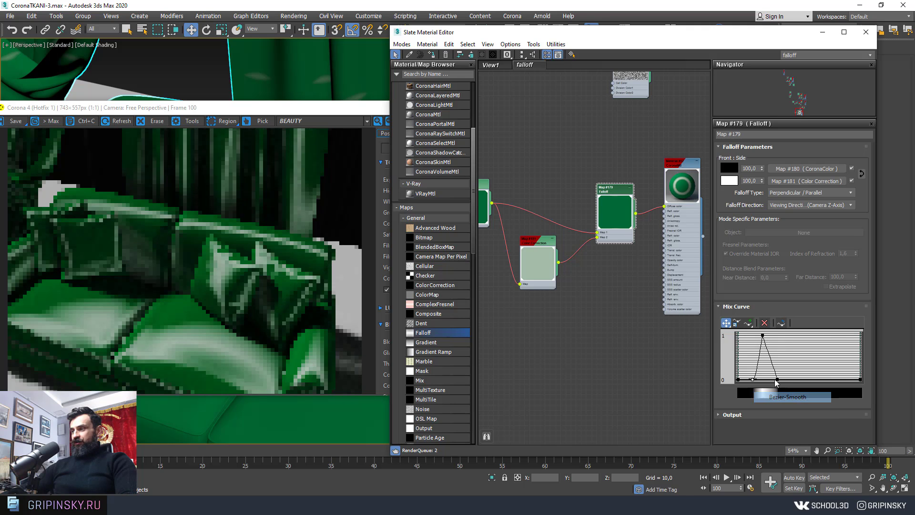
pyautogui.moveTo(759, 381); pyautogui.dragTo(758, 376)
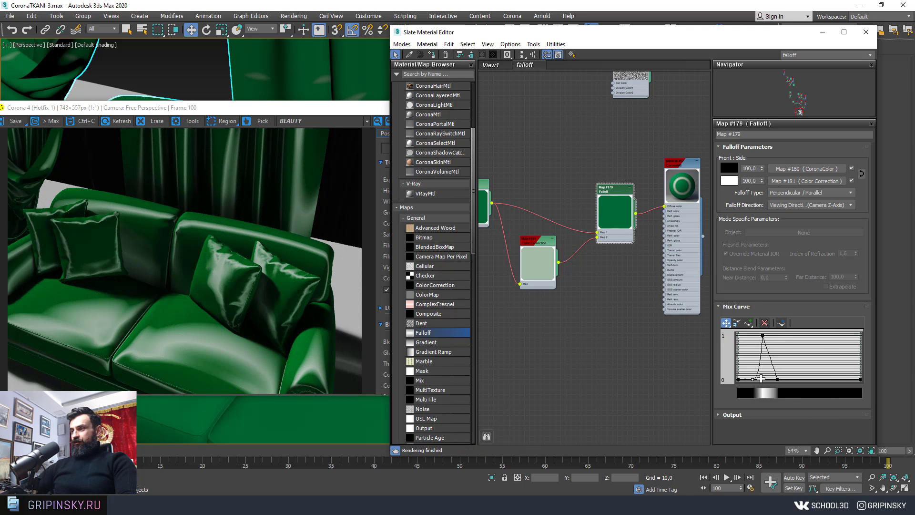
pyautogui.rightClick(778, 379)
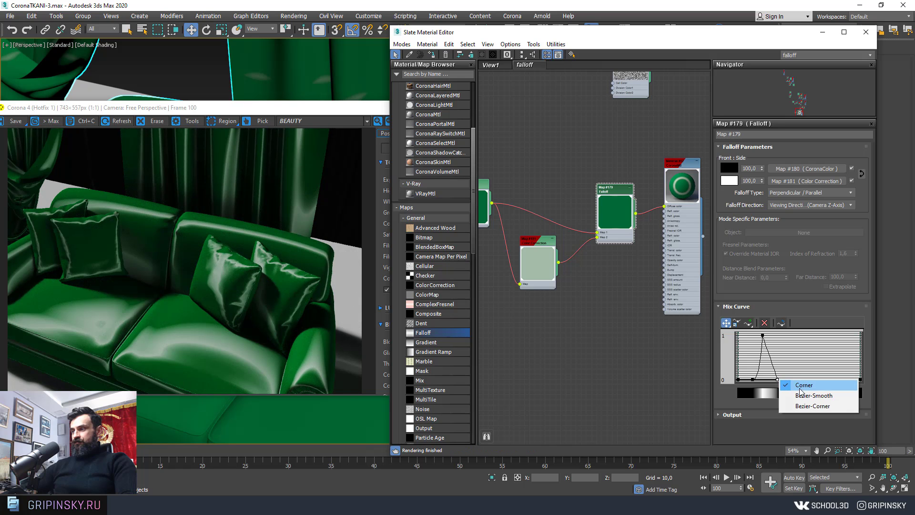
pyautogui.click(813, 395)
pyautogui.moveTo(778, 379); pyautogui.dragTo(774, 378)
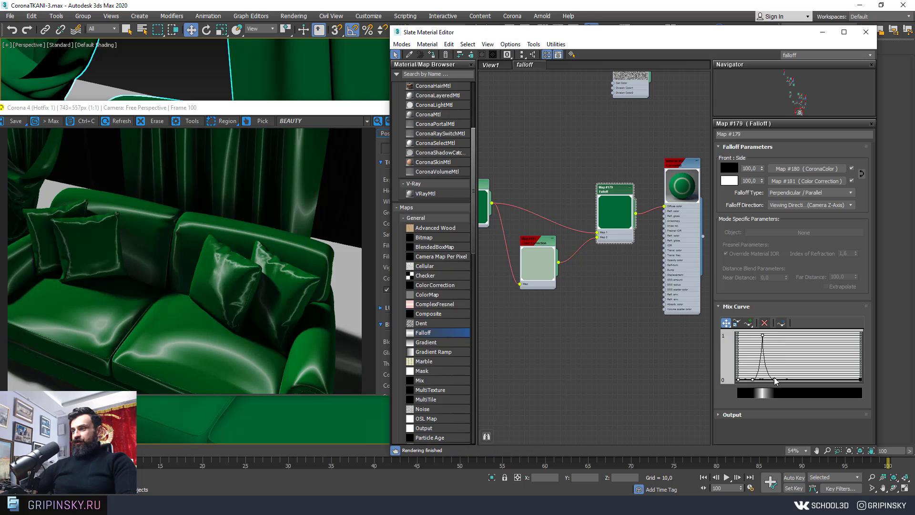
pyautogui.moveTo(775, 378)
pyautogui.mouseDown()
pyautogui.moveTo(790, 380)
pyautogui.moveTo(768, 379)
pyautogui.mouseUp()
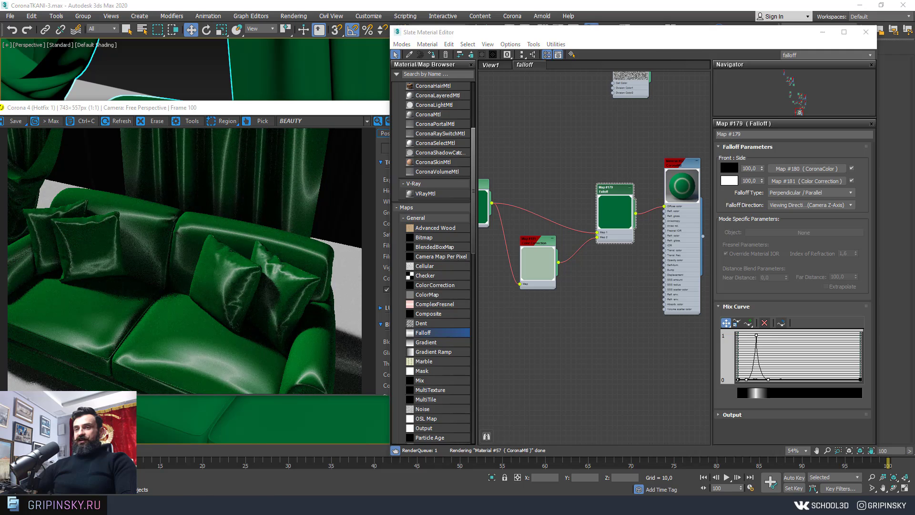
pyautogui.hotkey('alt', 'Tab')
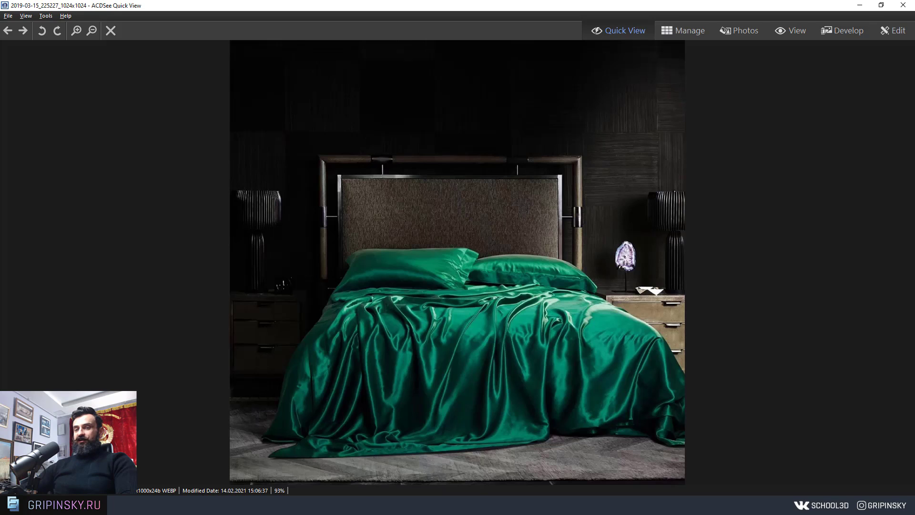
pyautogui.hotkey('alt', 'Tab')
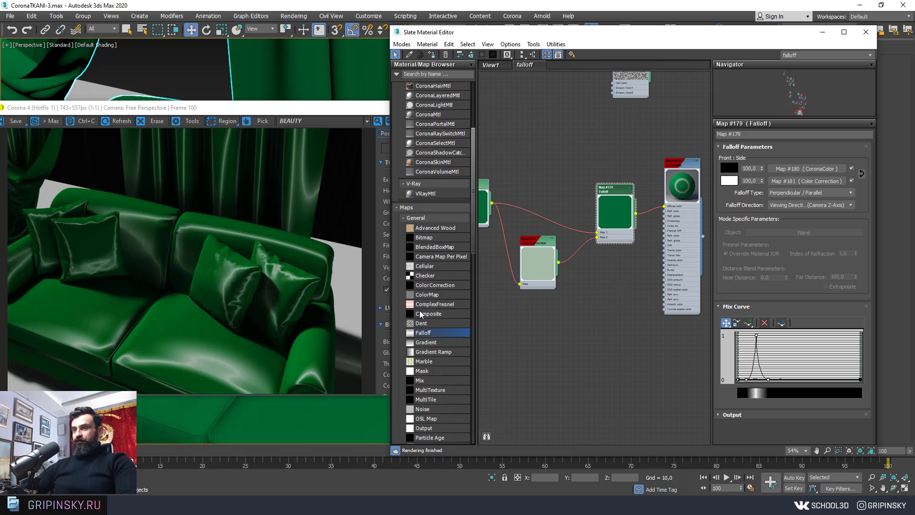
# Raise the Mix Curve end point as Bezier-Corner and set Falloff Type to Towards / Away
pyautogui.moveTo(860, 378); pyautogui.dragTo(860, 368)
pyautogui.rightClick(860, 368)
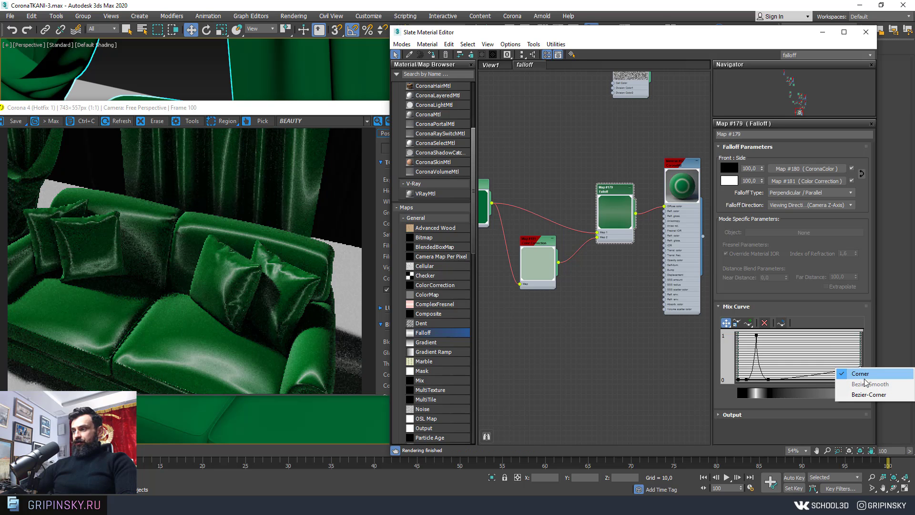
pyautogui.click(868, 395)
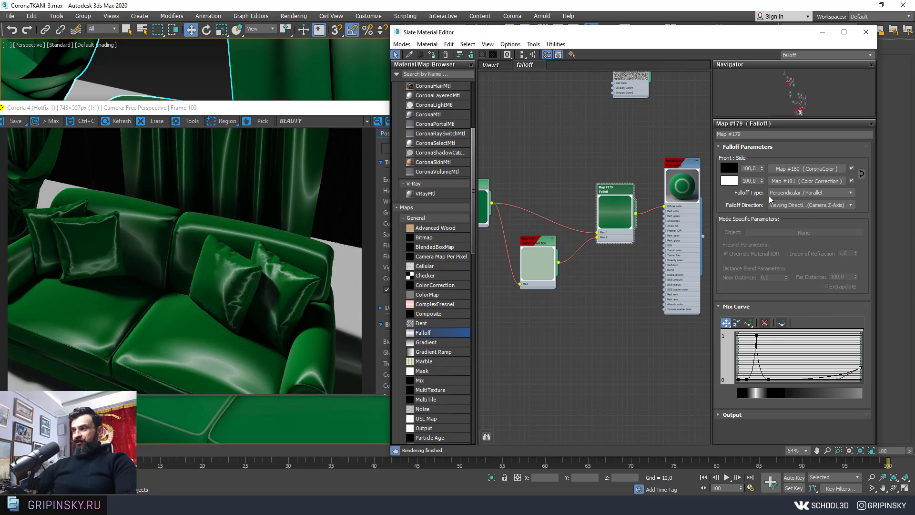
pyautogui.click(788, 192)
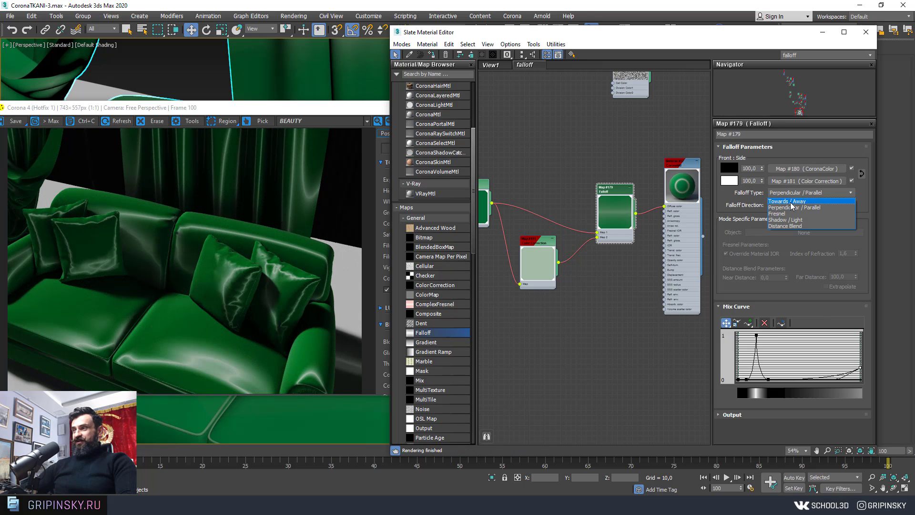
pyautogui.click(790, 202)
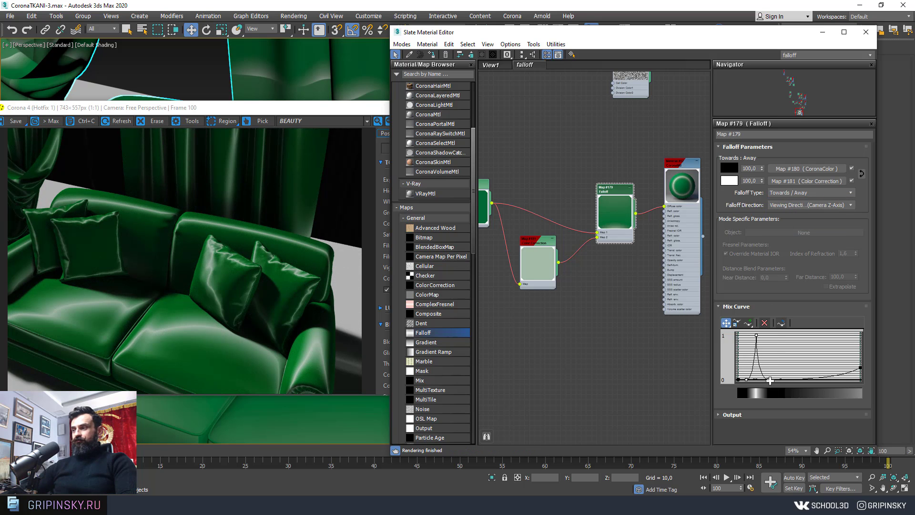
# Try a second peak on the curve's right side, then undo it
pyautogui.moveTo(770, 380); pyautogui.dragTo(767, 379)
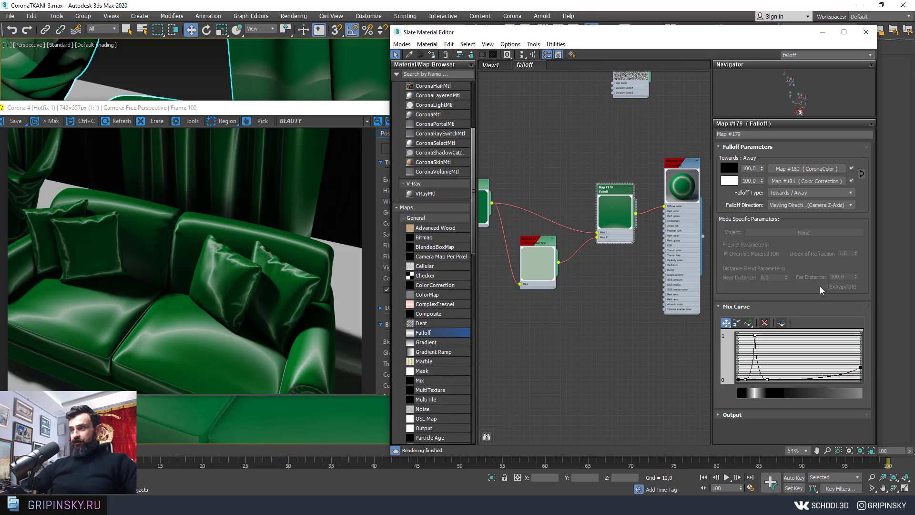
pyautogui.click(748, 323)
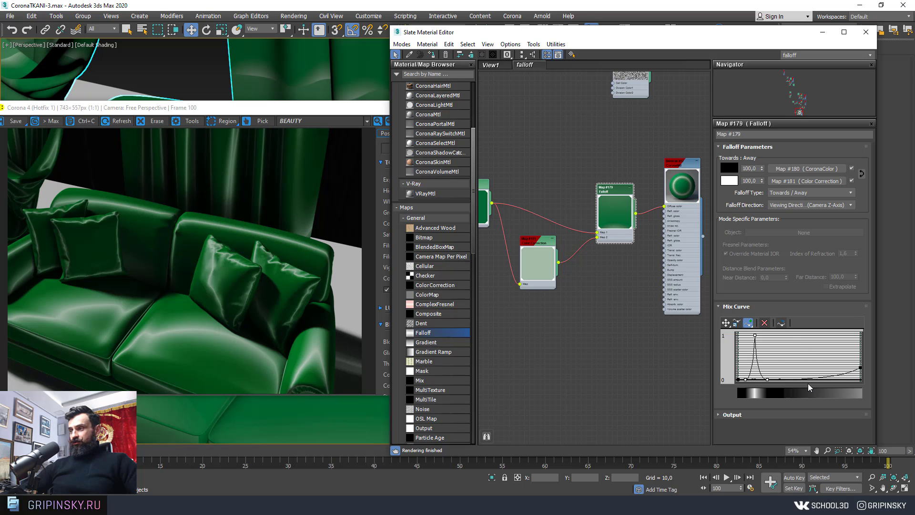
pyautogui.click(806, 378)
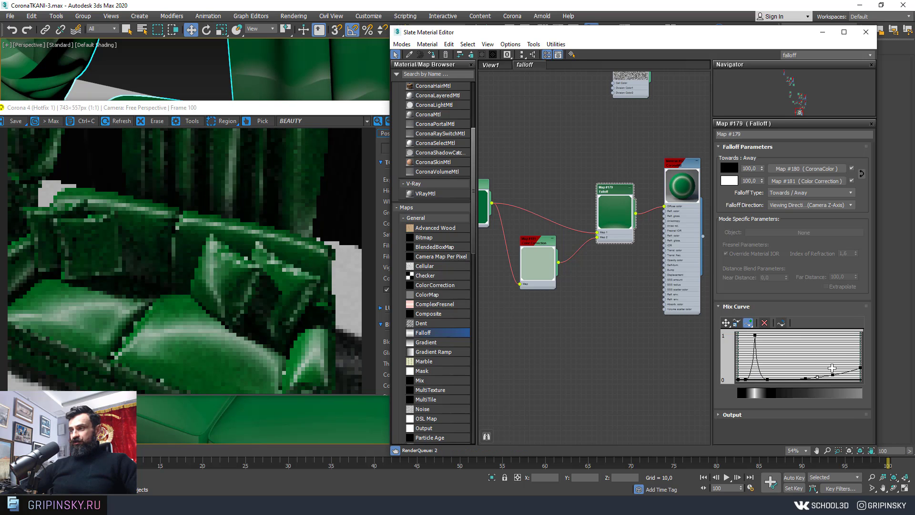
pyautogui.click(726, 323)
pyautogui.moveTo(821, 379); pyautogui.dragTo(816, 336)
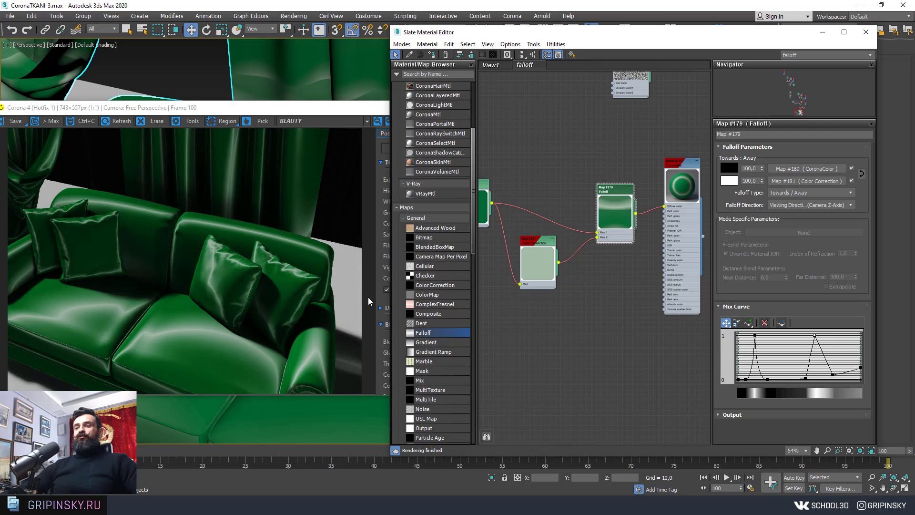
pyautogui.keyDown('alt'); pyautogui.moveTo(325, 429); pyautogui.dragTo(370, 414, button='middle'); pyautogui.keyUp('alt')
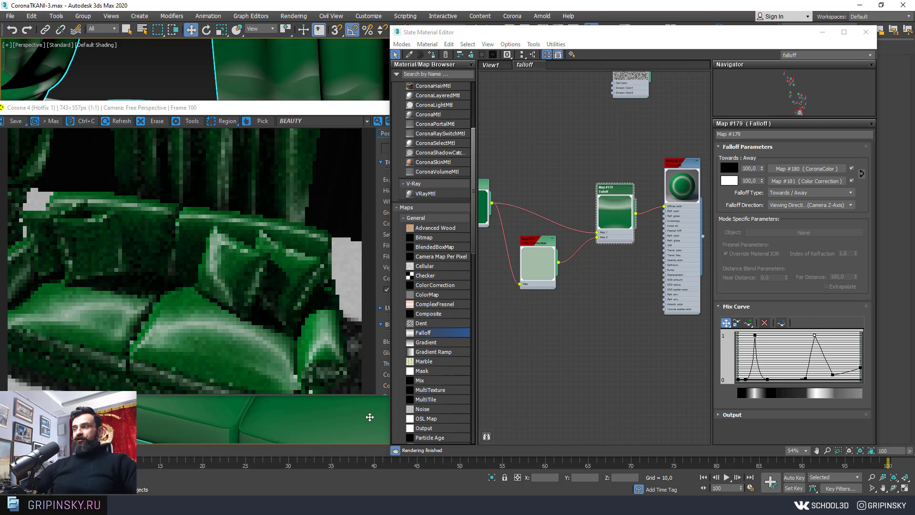
pyautogui.hotkey('ctrl', 'z')
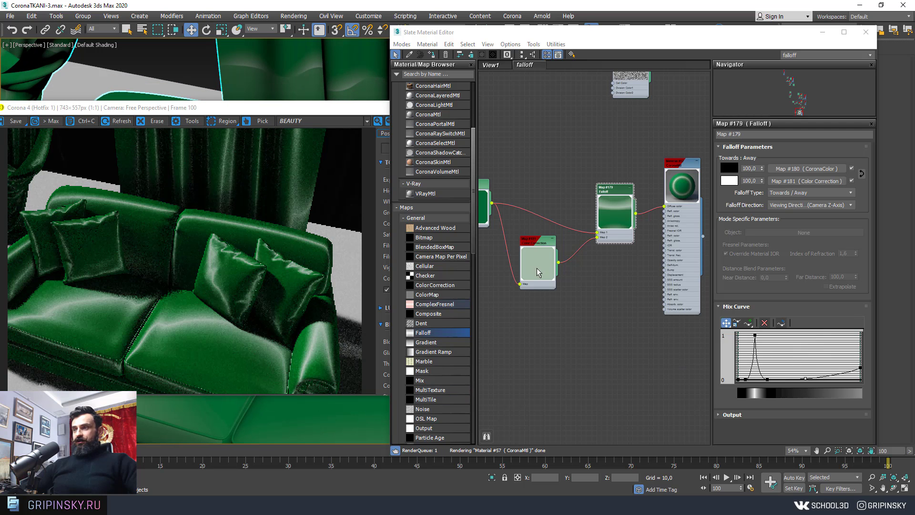
pyautogui.scroll(1, 537, 268)
pyautogui.moveTo(605, 247)
pyautogui.mouseDown(button='middle')
pyautogui.moveTo(591, 258)
pyautogui.moveTo(574, 209)
pyautogui.mouseUp(button='middle')
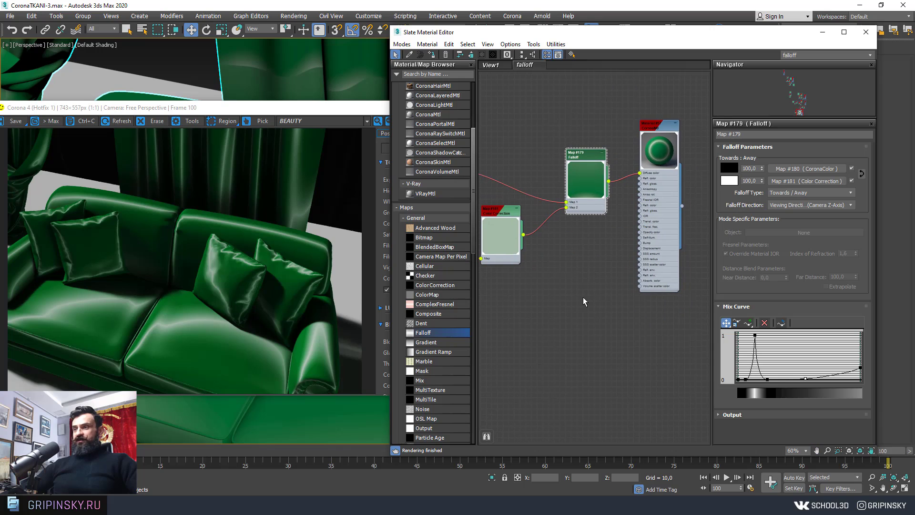
# Add a new Falloff map node (Map #182) and move it up beside the others
pyautogui.rightClick(579, 297)
pyautogui.click(718, 182)
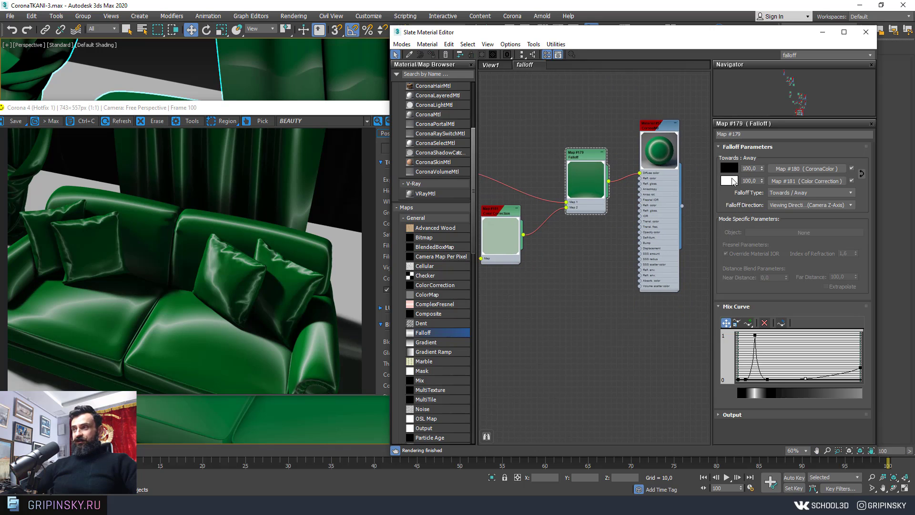
pyautogui.rightClick(552, 290)
pyautogui.moveTo(576, 306)
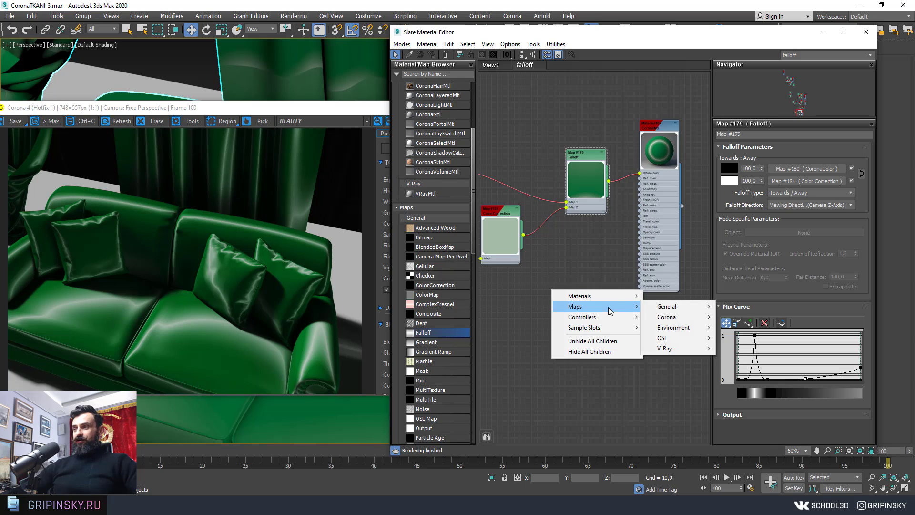
pyautogui.moveTo(666, 306)
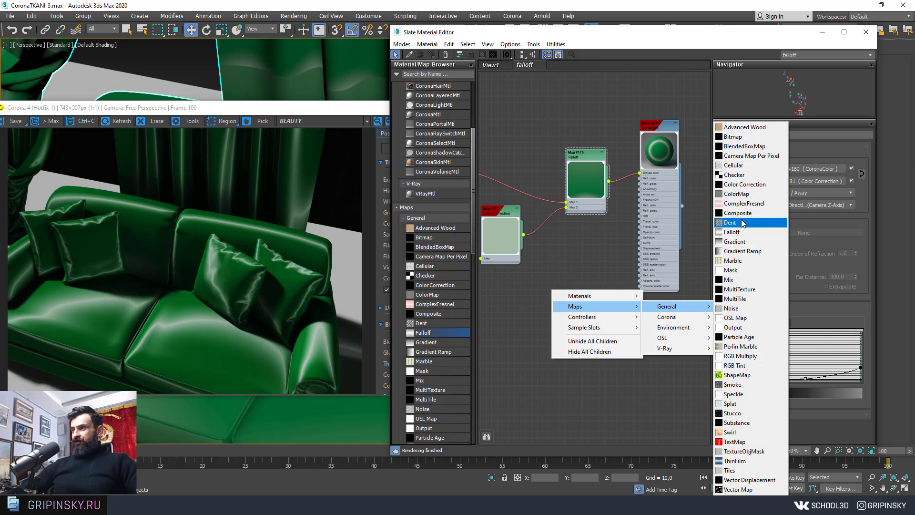
pyautogui.click(732, 232)
pyautogui.click(537, 290)
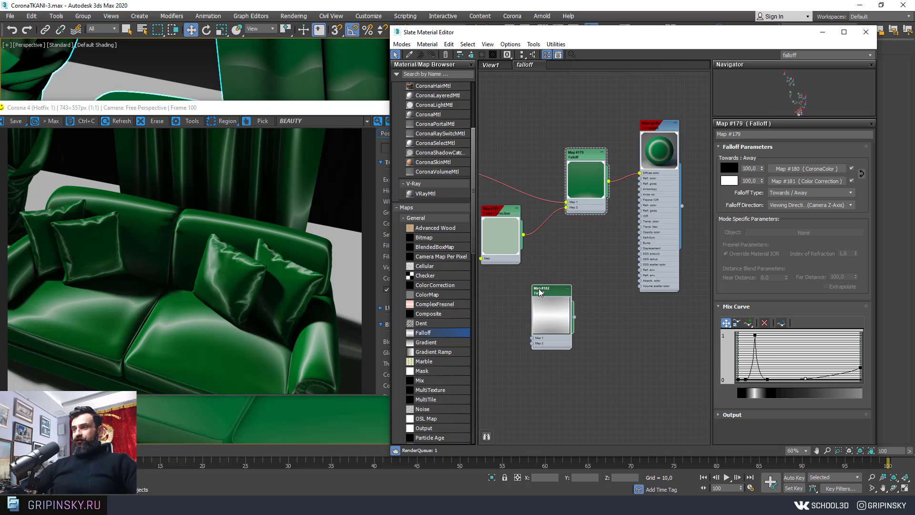
pyautogui.moveTo(548, 288); pyautogui.dragTo(576, 255)
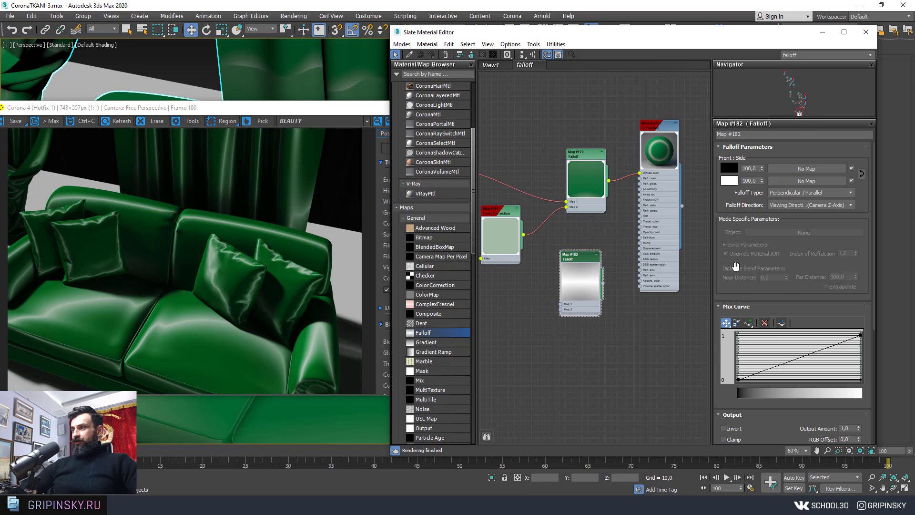
# Swap Map #182's falloff colours and add a mix-curve point pulled down to zero
pyautogui.click(861, 174)
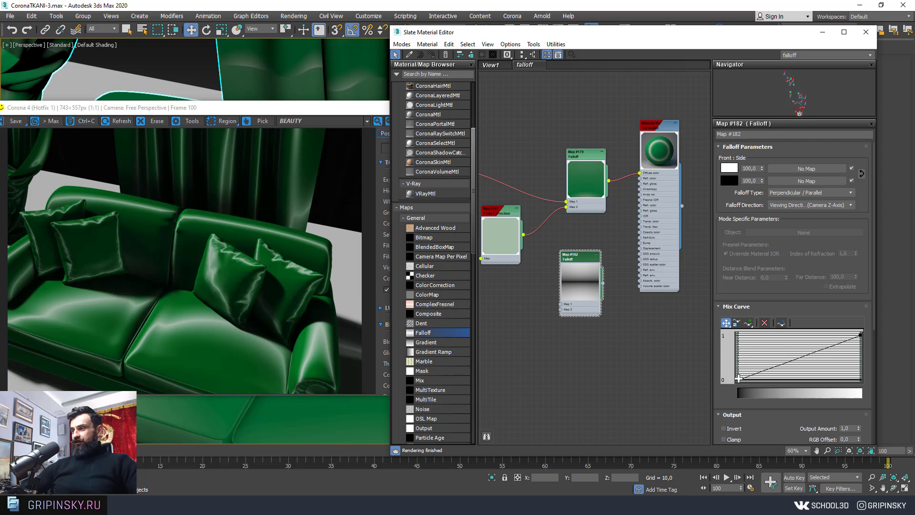
pyautogui.moveTo(737, 378); pyautogui.dragTo(737, 335)
pyautogui.click(748, 322)
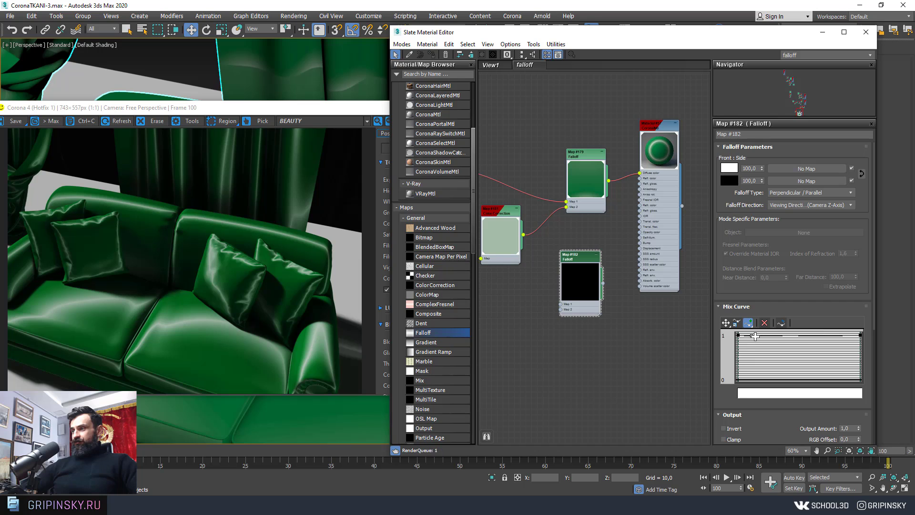
pyautogui.click(762, 336)
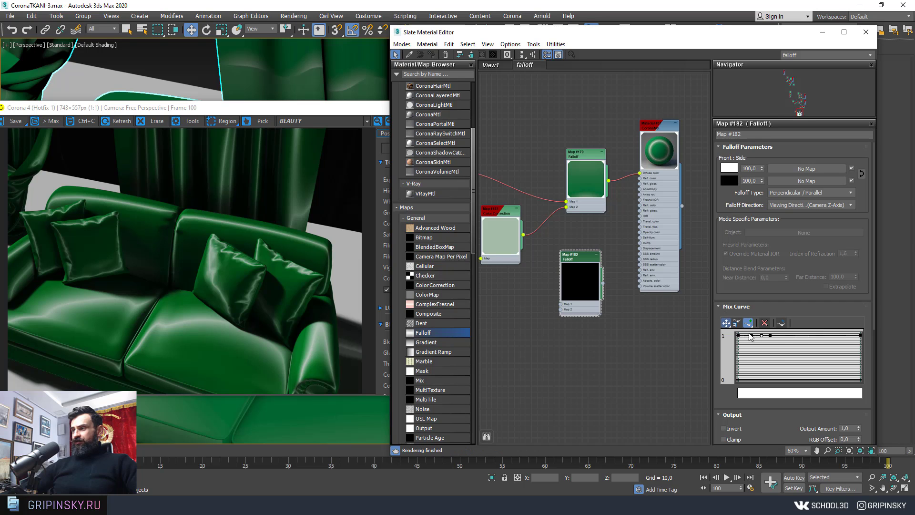
pyautogui.click(725, 323)
pyautogui.moveTo(761, 335); pyautogui.dragTo(765, 415)
# Set both mix-curve points to Bezier-Smooth so the curve forms a smooth dip
pyautogui.rightClick(771, 335)
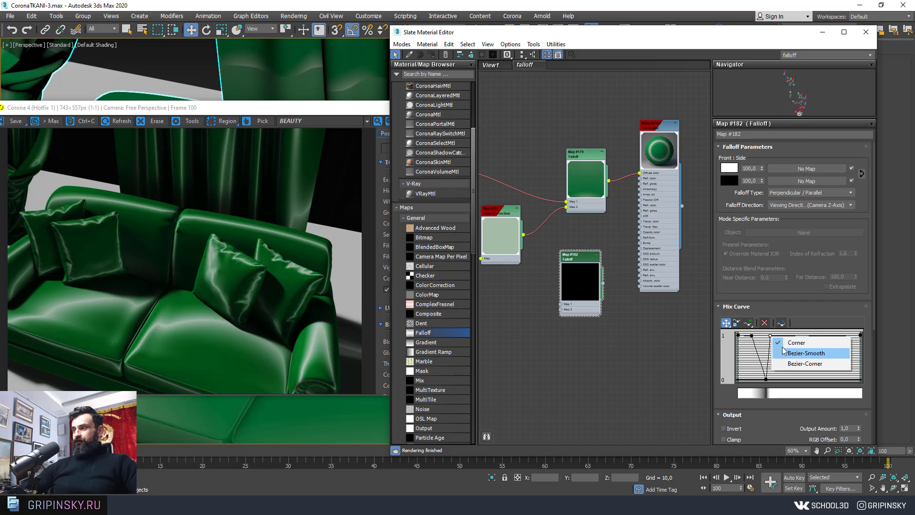
pyautogui.click(786, 353)
pyautogui.rightClick(751, 336)
pyautogui.click(786, 353)
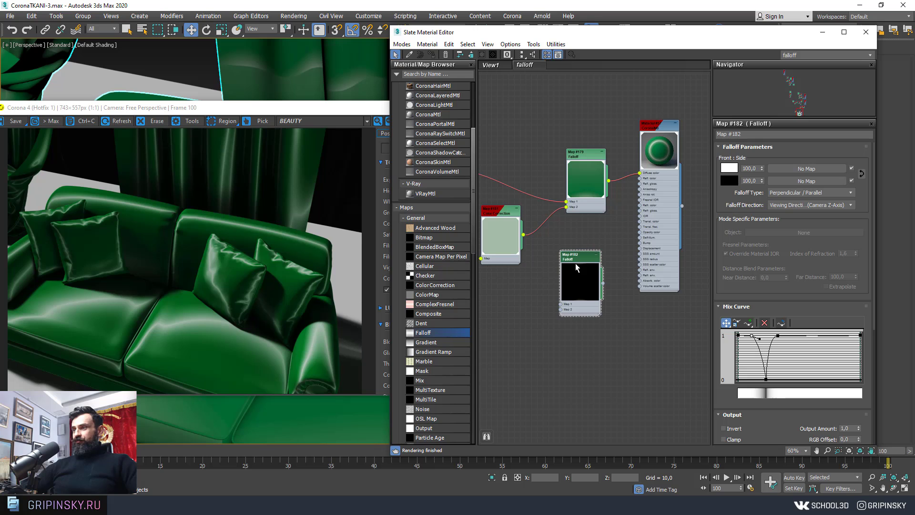
# Test-wire Map #182 into the material's Diffuse, then undo the link
pyautogui.moveTo(577, 267); pyautogui.dragTo(593, 250)
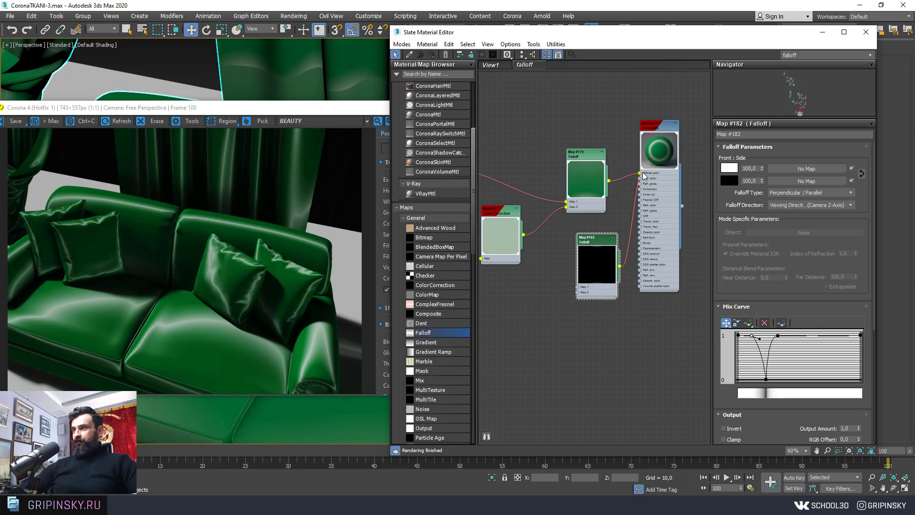
pyautogui.moveTo(642, 172); pyautogui.dragTo(642, 172)
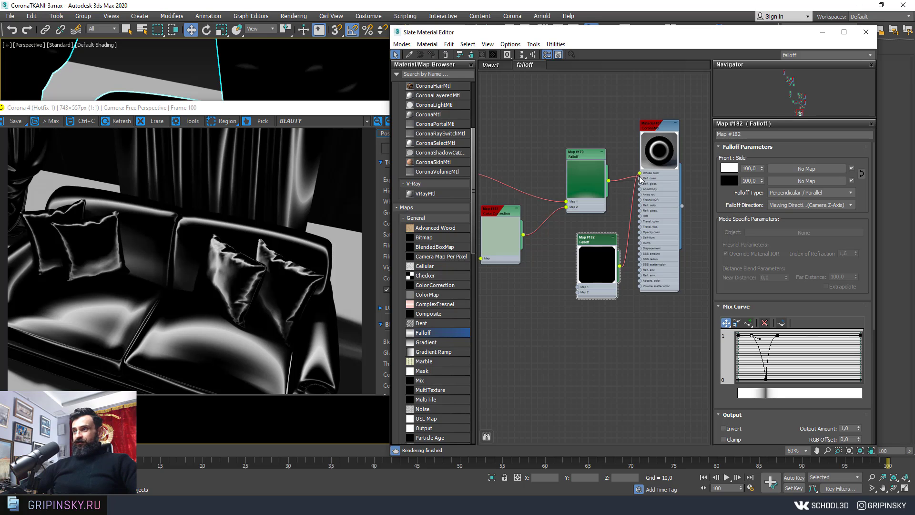
pyautogui.hotkey('ctrl', 'z')
pyautogui.hotkey('ctrl', 'z')
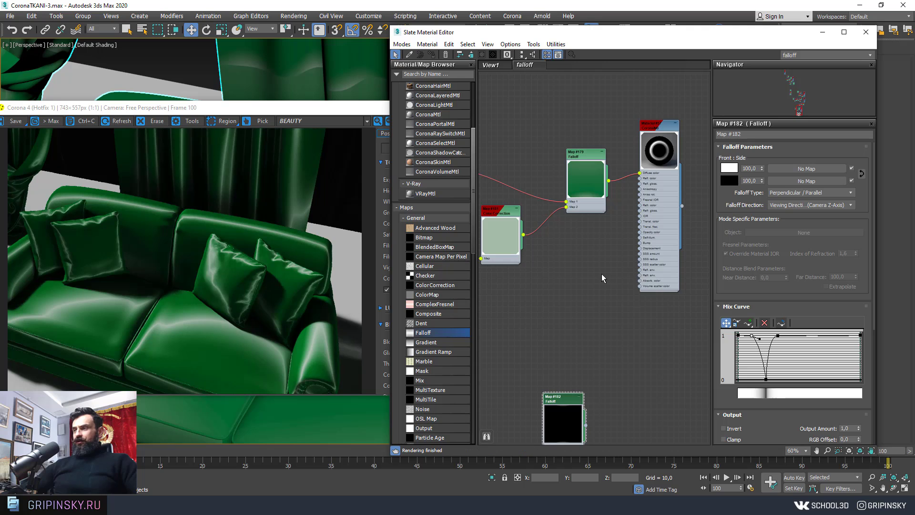
pyautogui.scroll(1, 601, 274)
pyautogui.scroll(1, 605, 261)
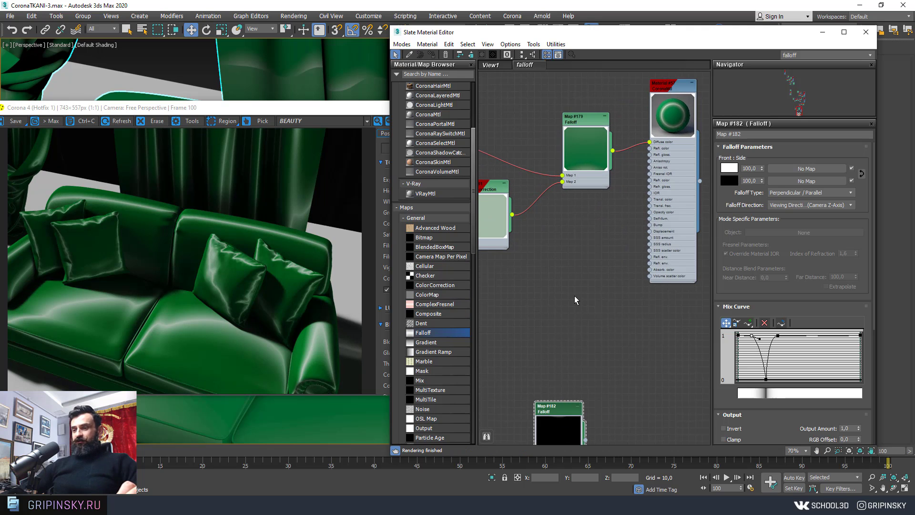
# Compare against the green satin bed reference photo, then return to 3ds Max
pyautogui.hotkey('alt', 'Tab')
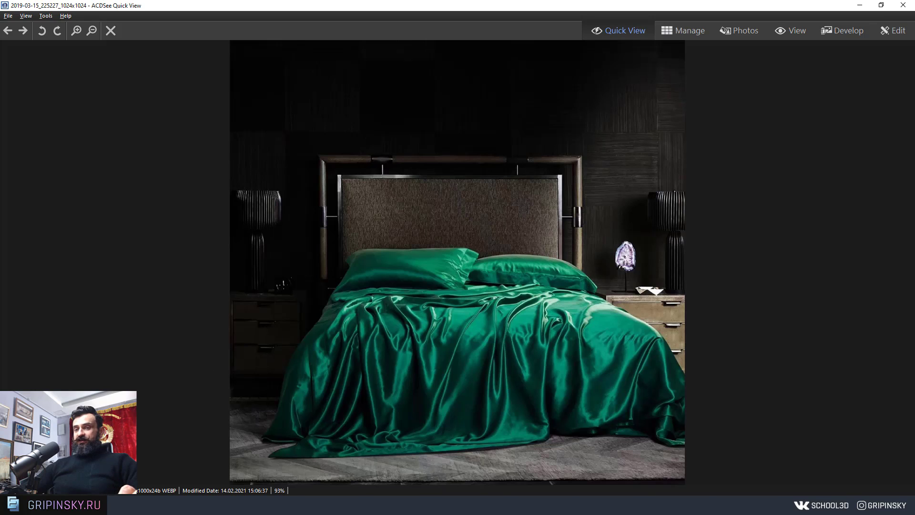
pyautogui.hotkey('alt', 'Tab')
pyautogui.scroll(2, 571, 205)
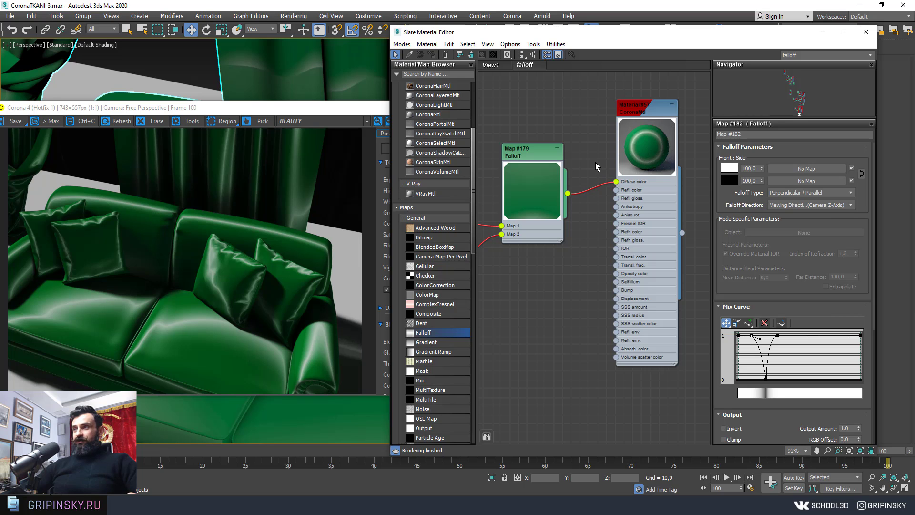
# Detach the green falloff from Diffuse and bring up Material #57's parameters
pyautogui.moveTo(607, 180)
pyautogui.mouseDown()
pyautogui.moveTo(614, 183)
pyautogui.moveTo(590, 198)
pyautogui.mouseUp()
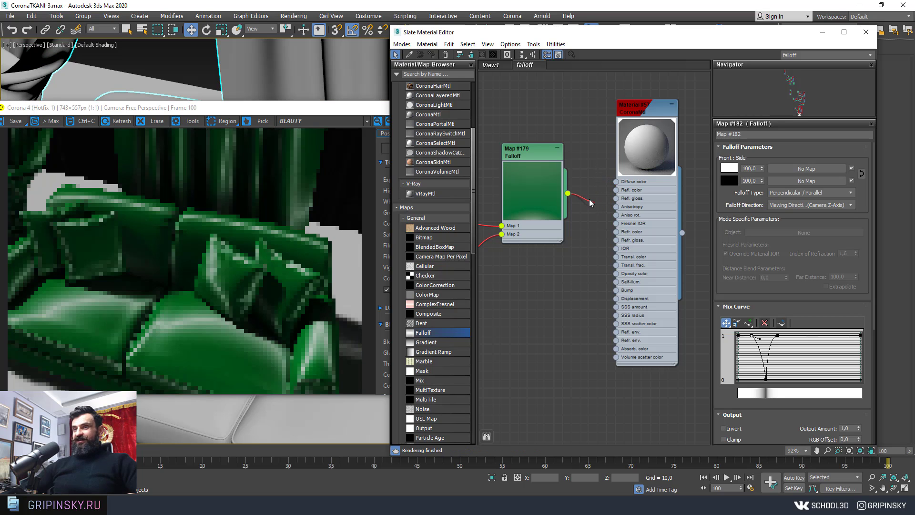
pyautogui.doubleClick(641, 114)
pyautogui.doubleClick(641, 116)
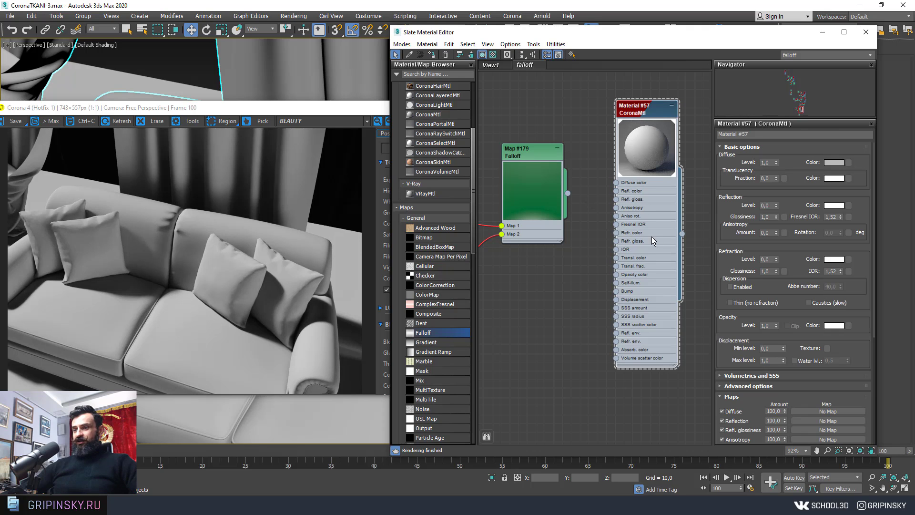
pyautogui.press('l')
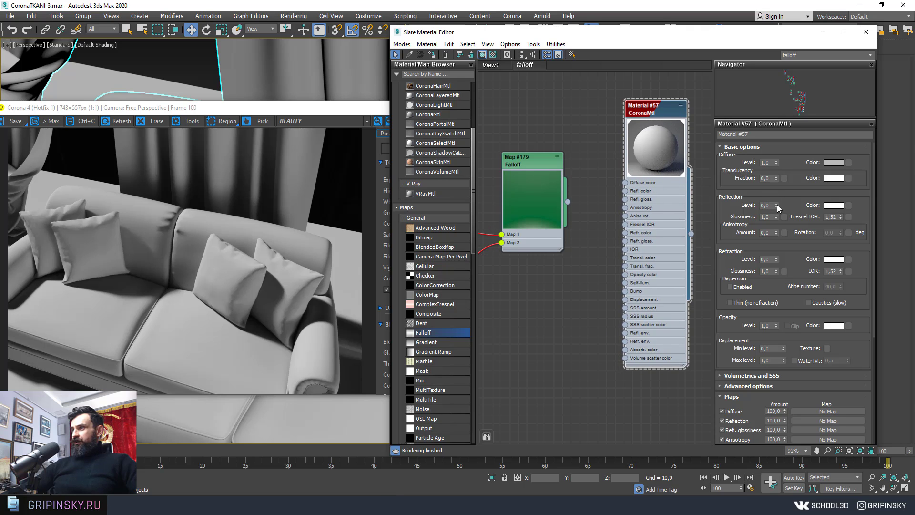
# Set Material #57's Reflection Level to 1,0 and Fresnel IOR to 35,3
pyautogui.moveTo(776, 206); pyautogui.dragTo(775, 129)
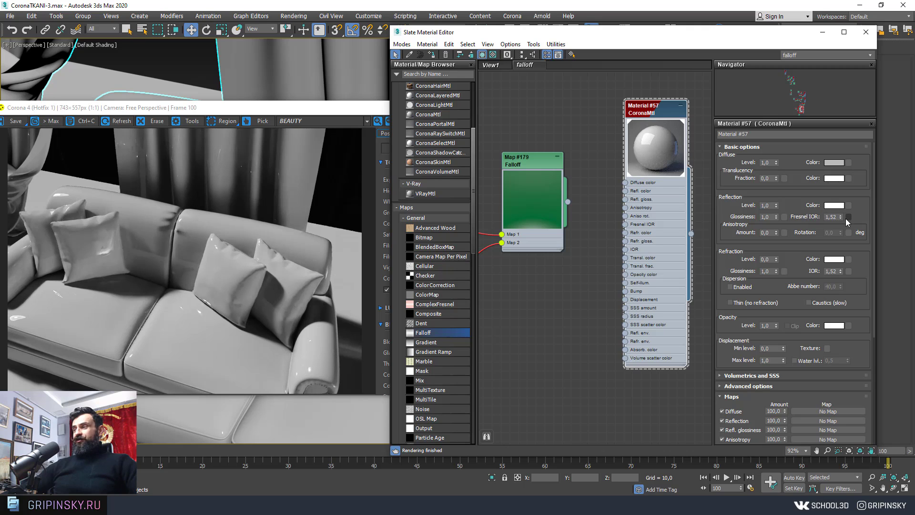
pyautogui.moveTo(842, 218)
pyautogui.mouseDown()
pyautogui.moveTo(847, 480)
pyautogui.moveTo(843, 210)
pyautogui.mouseUp()
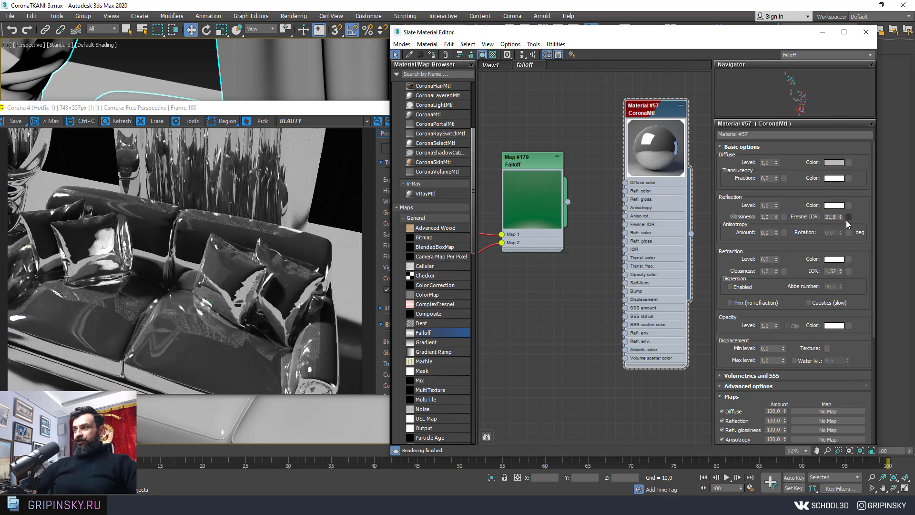
pyautogui.click(846, 217)
pyautogui.click(564, 97)
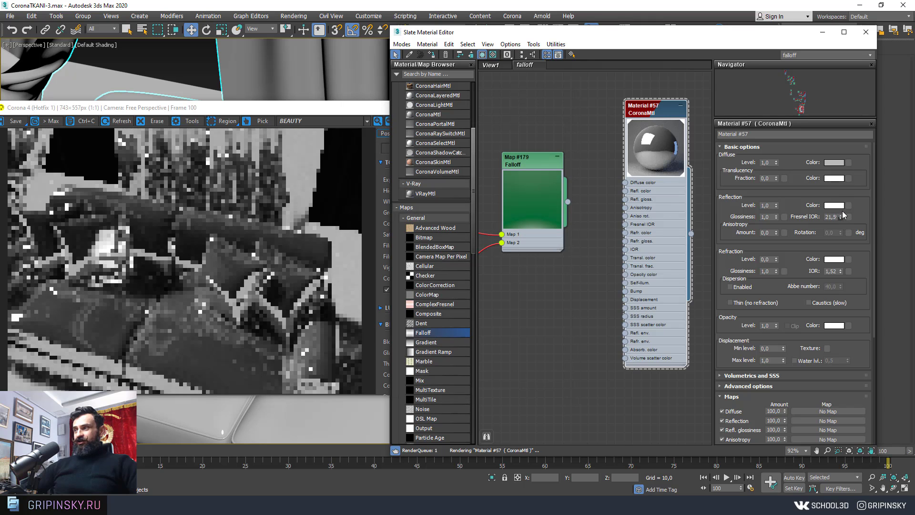
pyautogui.moveTo(840, 211); pyautogui.dragTo(840, 190)
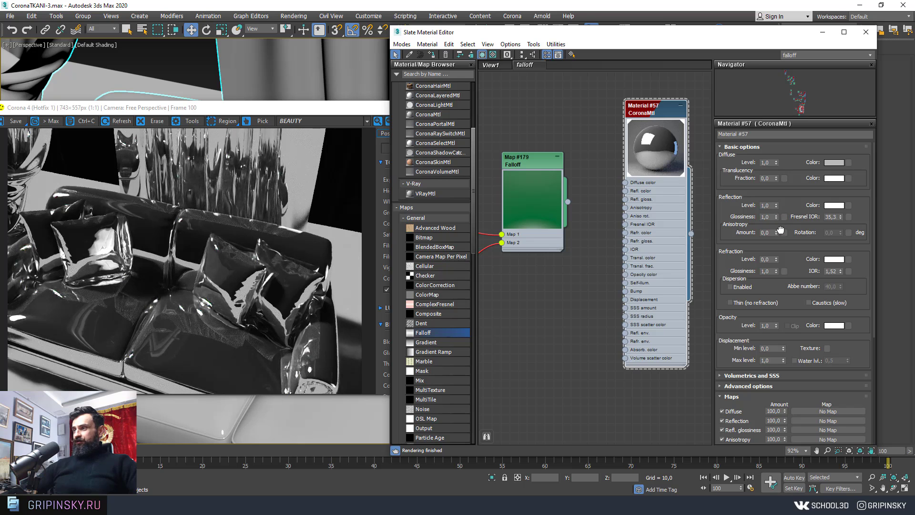
# Lower reflection glossiness to 0,57 and raise Anisotropy Amount to 0,72
pyautogui.moveTo(776, 217); pyautogui.dragTo(781, 235)
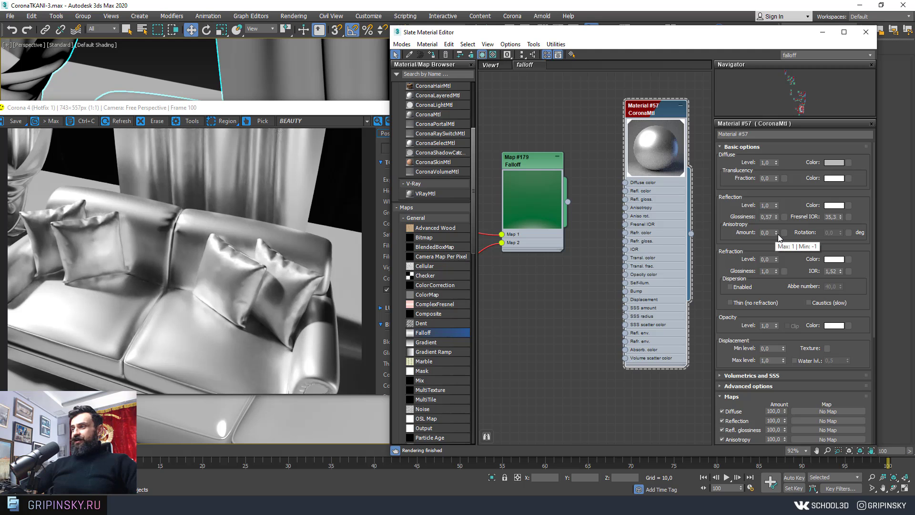
pyautogui.click(778, 233)
pyautogui.moveTo(777, 220); pyautogui.dragTo(777, 199)
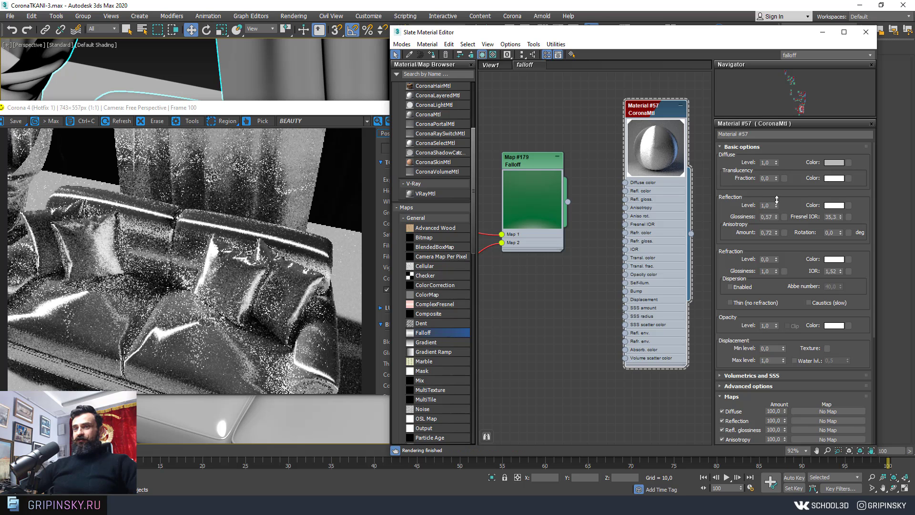
# Wire the green falloff back into Material #57's diffuse colour
pyautogui.scroll(-2, 320, 430)
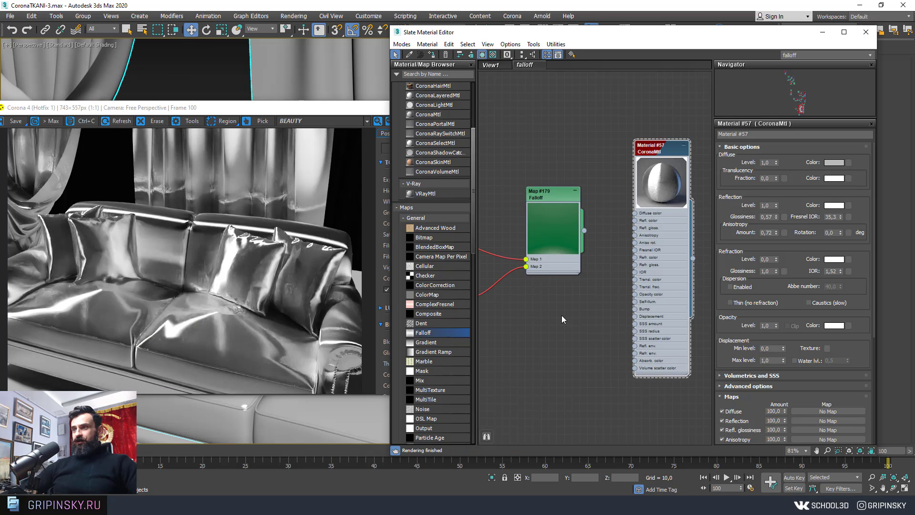
pyautogui.moveTo(562, 315); pyautogui.dragTo(592, 247, button='middle')
pyautogui.scroll(-1, 657, 199)
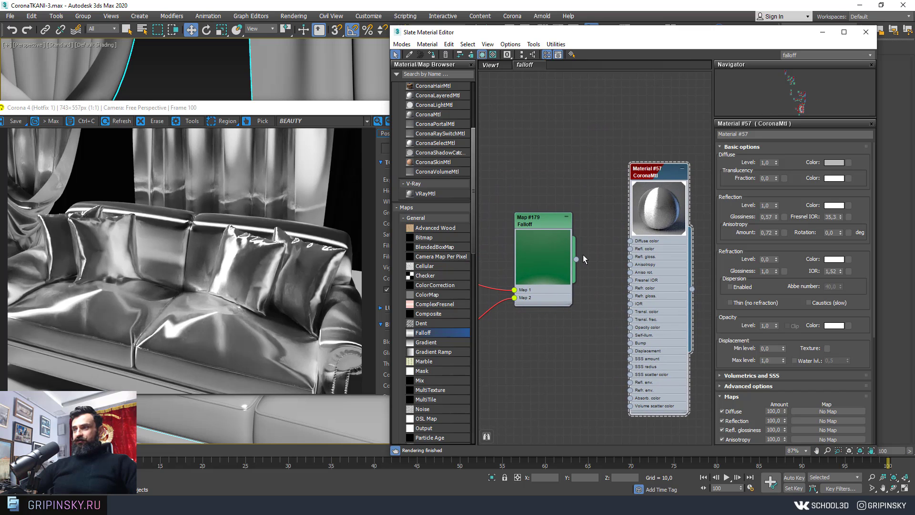
pyautogui.moveTo(630, 242); pyautogui.dragTo(630, 241)
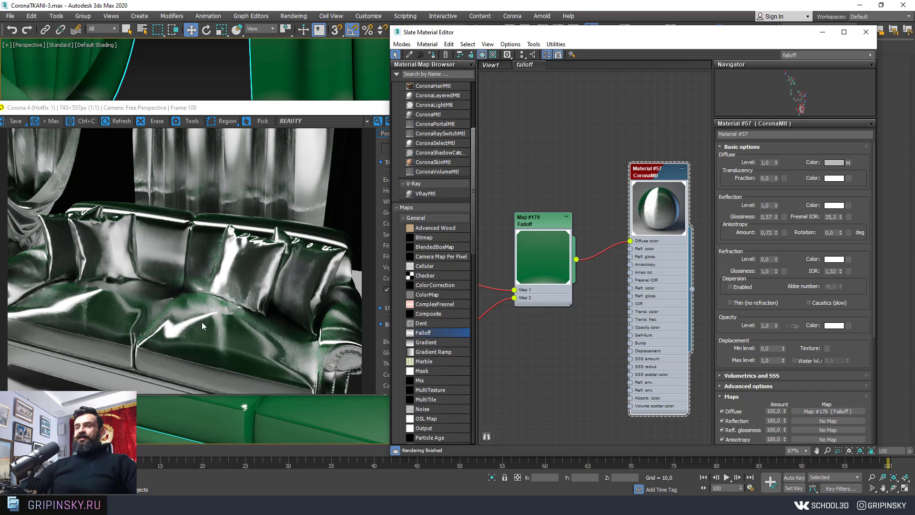
pyautogui.moveTo(562, 362); pyautogui.dragTo(587, 338, button='middle')
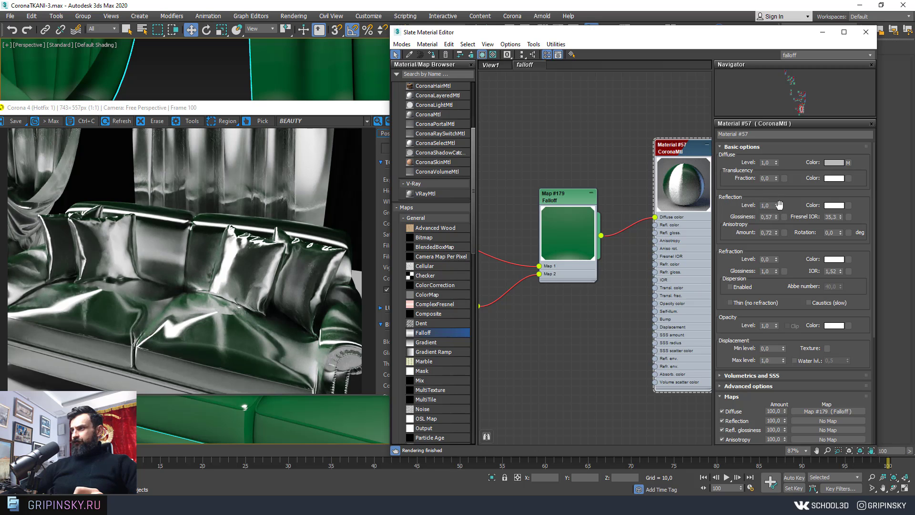
# Lower reflection level to 0,29 and drive reflection colour with Color Correction #181
pyautogui.moveTo(776, 205); pyautogui.dragTo(781, 240)
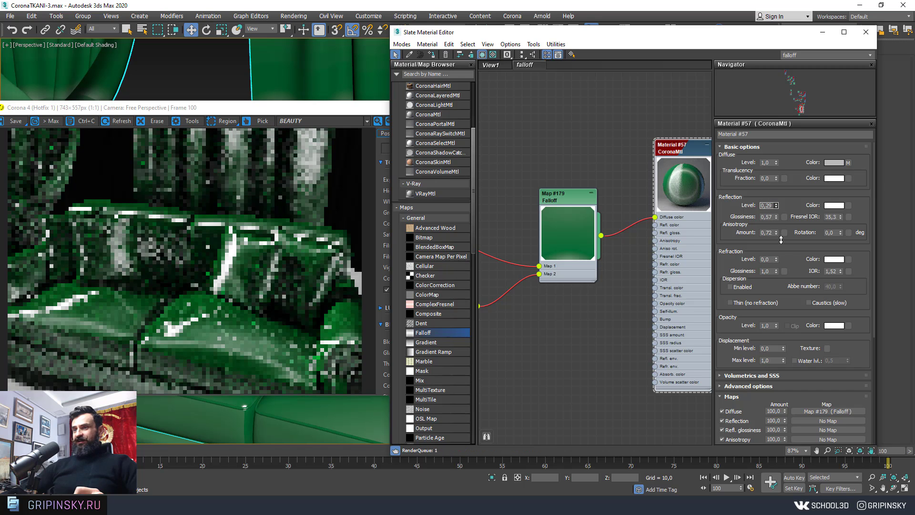
pyautogui.scroll(-2, 536, 293)
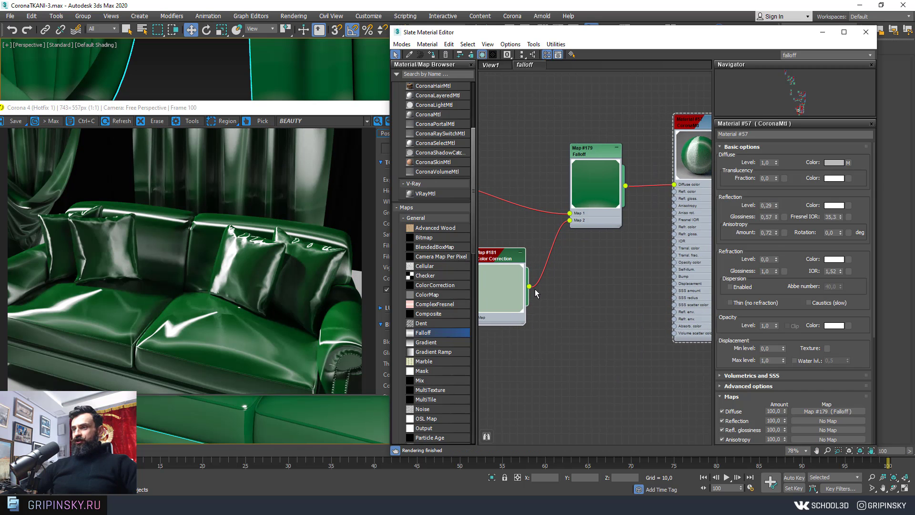
pyautogui.moveTo(612, 286); pyautogui.dragTo(674, 192)
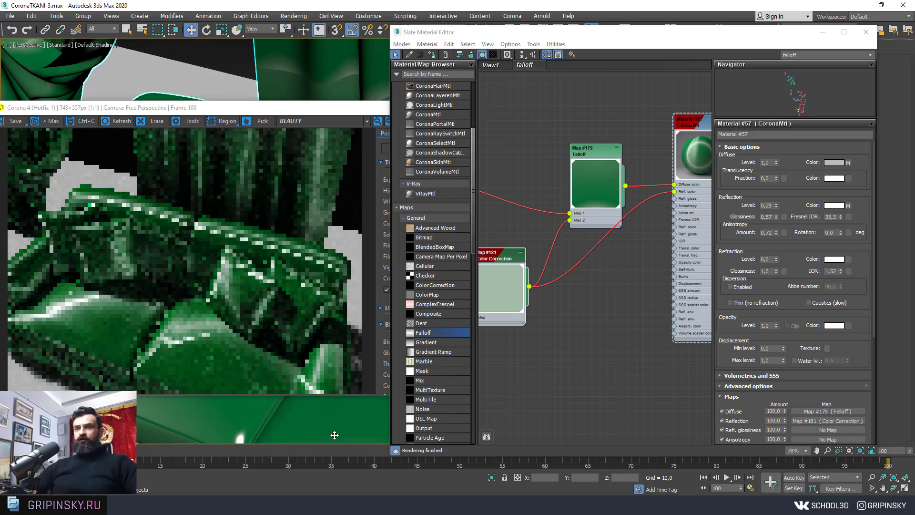
pyautogui.keyDown('alt'); pyautogui.moveTo(363, 438); pyautogui.dragTo(334, 435, button='middle'); pyautogui.keyUp('alt')
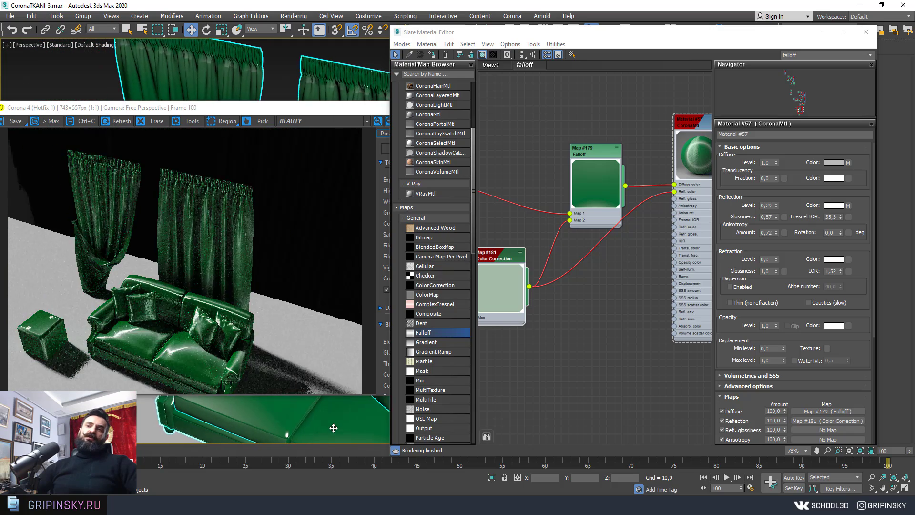
pyautogui.scroll(3, 334, 435)
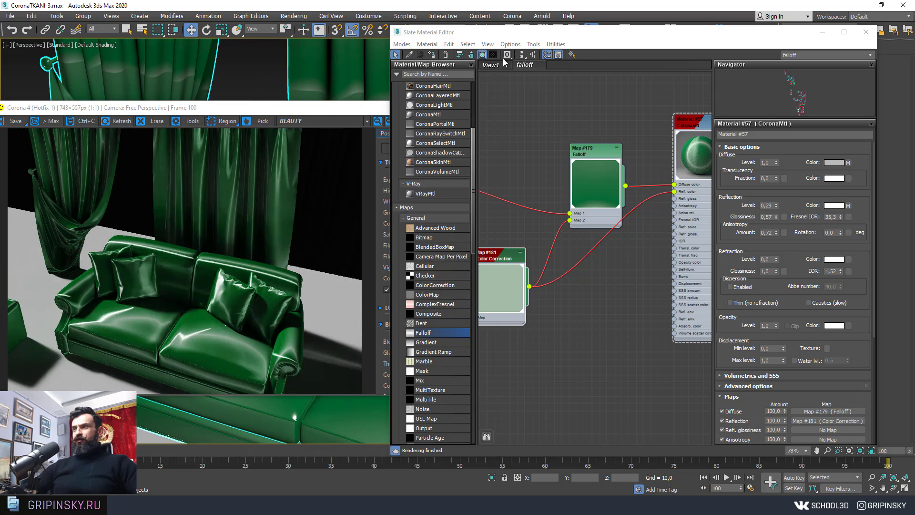
# In the View1 layout, wire interior Bitmap #168 into the Color Correction node's Map input
pyautogui.click(496, 66)
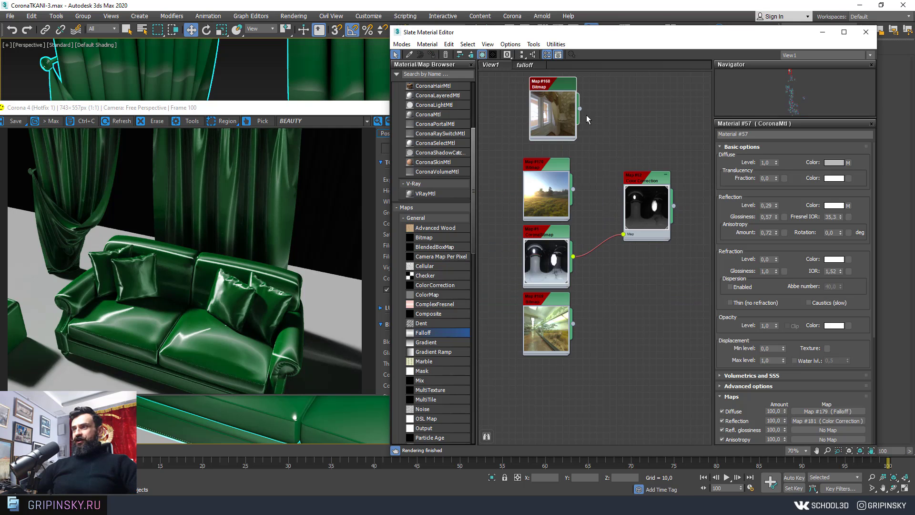
pyautogui.moveTo(609, 218); pyautogui.dragTo(623, 235)
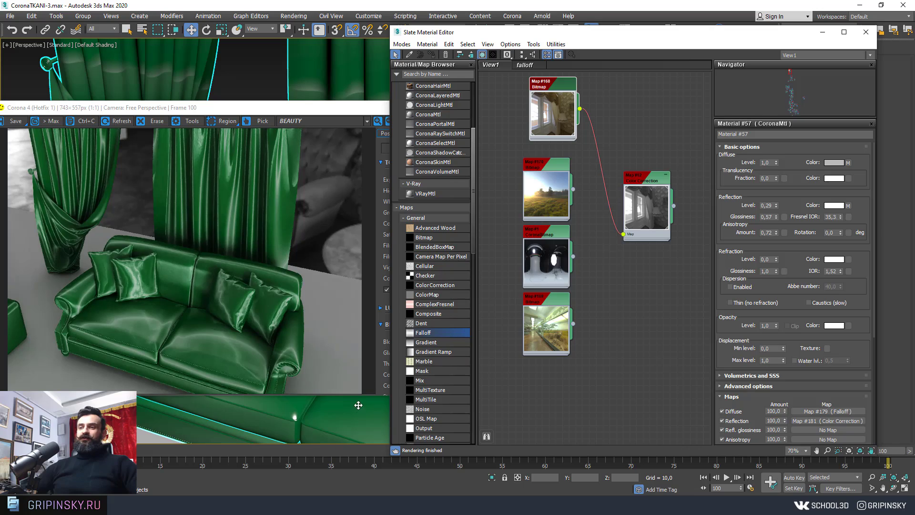
pyautogui.scroll(2, 359, 404)
pyautogui.scroll(3, 353, 414)
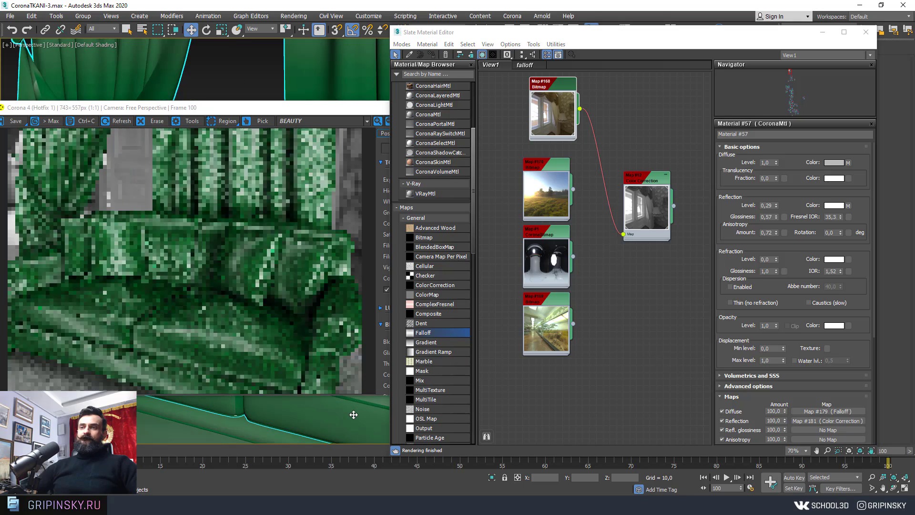
# Set the CoronaNormal map's Strength mult to 0,1
pyautogui.scroll(-2, 561, 159)
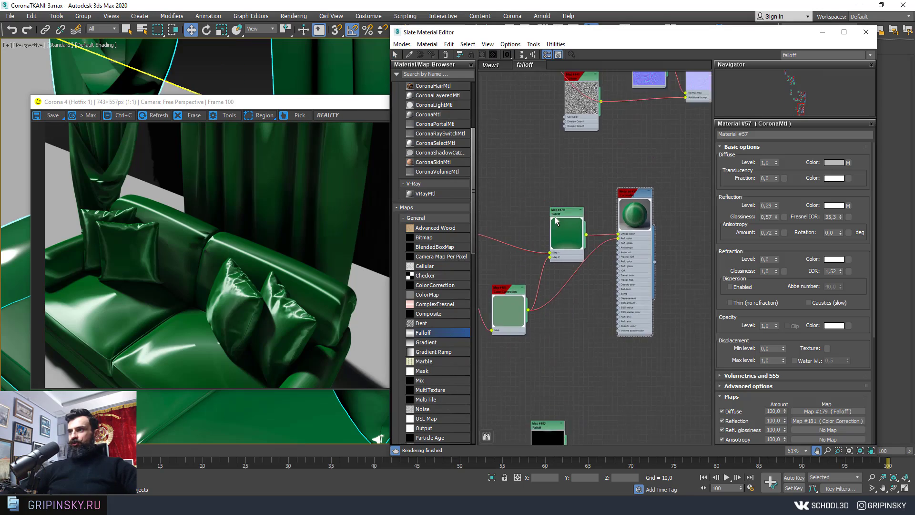
pyautogui.moveTo(562, 160)
pyautogui.mouseDown(button='middle')
pyautogui.moveTo(560, 124)
pyautogui.moveTo(572, 115)
pyautogui.mouseUp(button='middle')
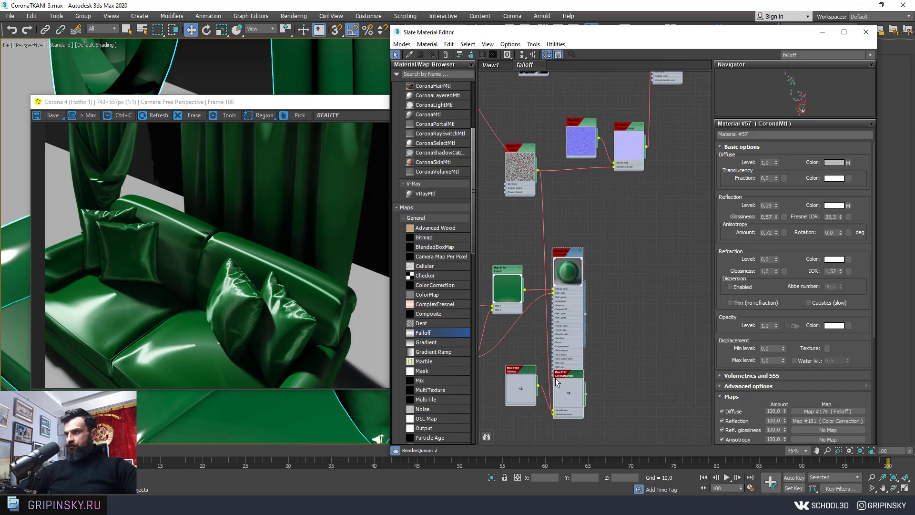
pyautogui.press('l')
pyautogui.scroll(2, 563, 335)
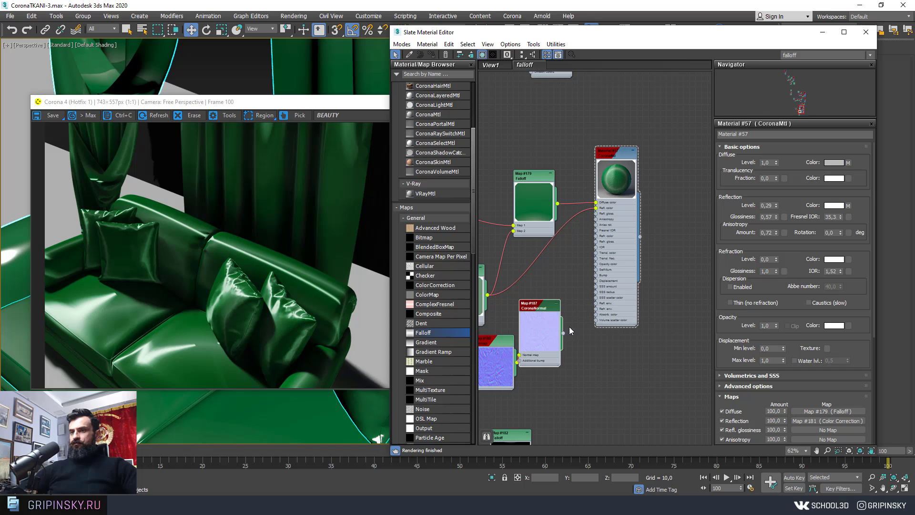
pyautogui.moveTo(571, 330); pyautogui.dragTo(632, 311, button='middle')
pyautogui.moveTo(555, 348); pyautogui.dragTo(536, 353)
pyautogui.doubleClick(600, 309)
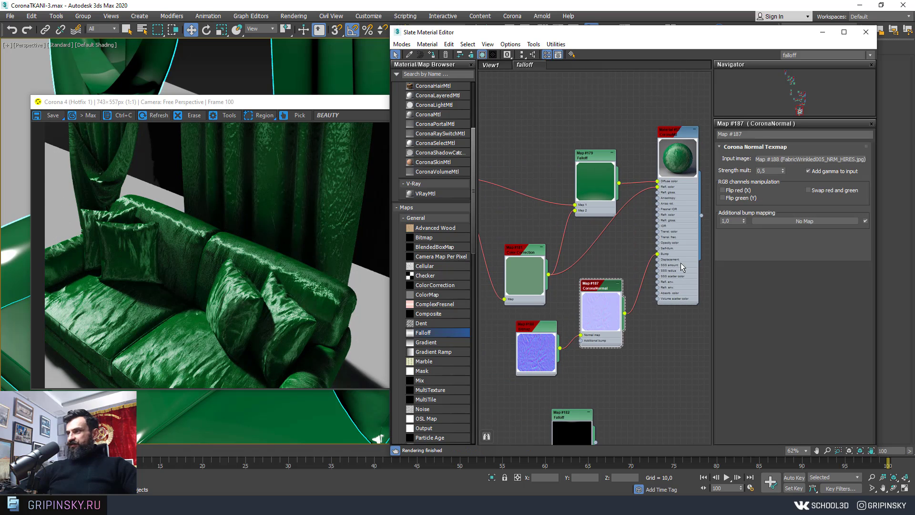
pyautogui.doubleClick(764, 171)
pyautogui.write('0,1')
pyautogui.press('Return')
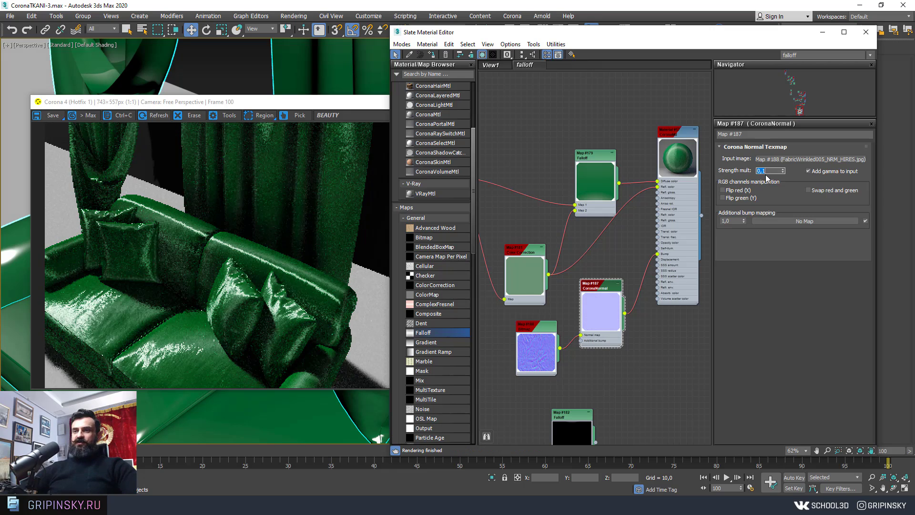
# Set the CoronaMtl sofa material's Reflection Level to 0,1
pyautogui.scroll(-3, 344, 410)
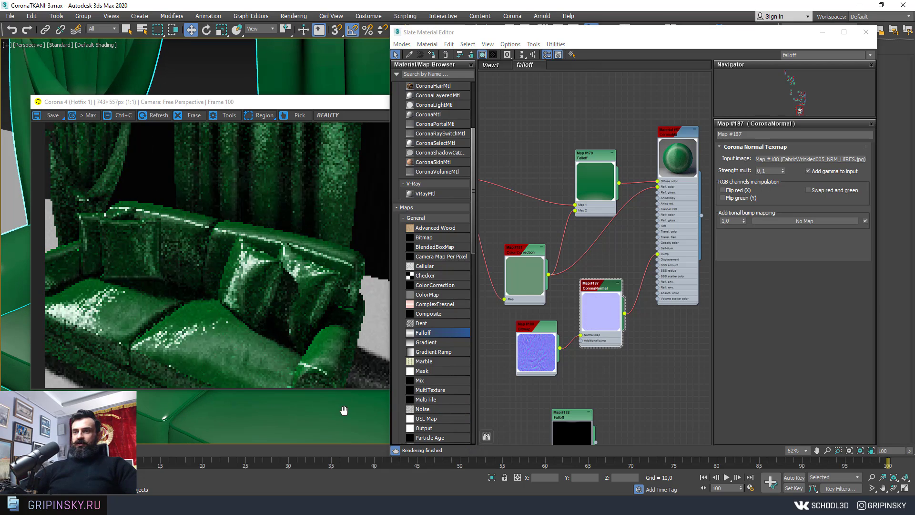
pyautogui.moveTo(636, 207); pyautogui.dragTo(620, 239, button='middle')
pyautogui.moveTo(655, 170); pyautogui.dragTo(665, 177)
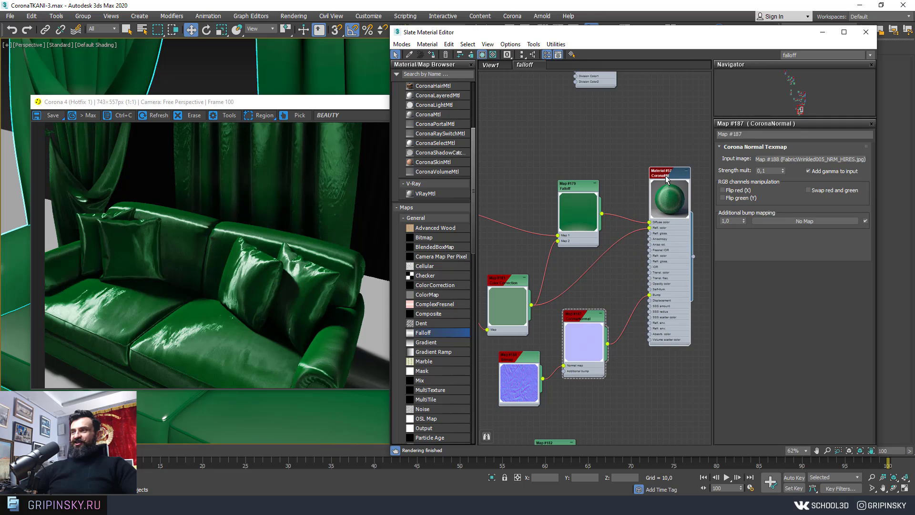
pyautogui.doubleClick(662, 179)
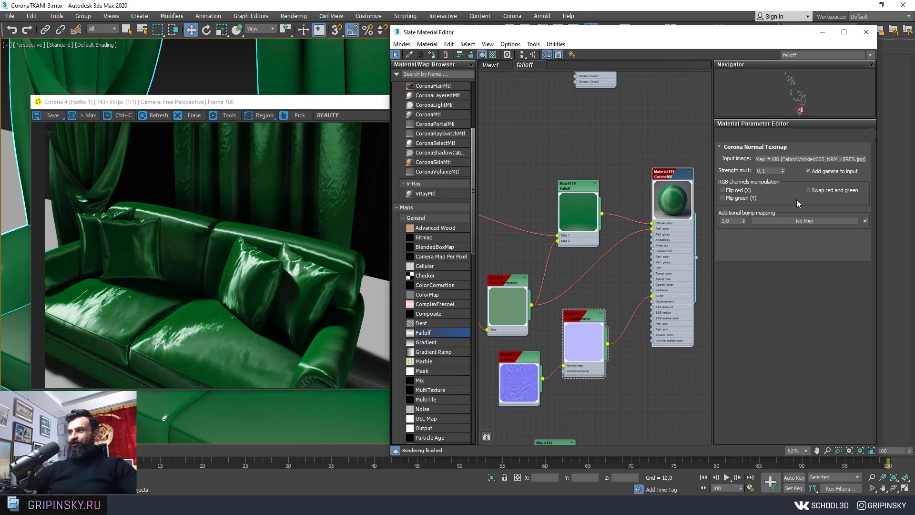
pyautogui.write('0,1')
pyautogui.press('Return')
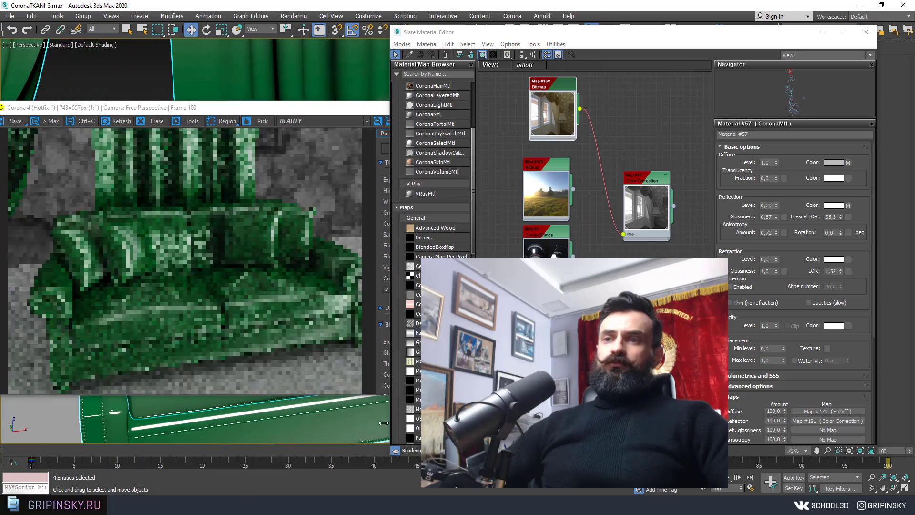
pyautogui.keyDown('alt'); pyautogui.moveTo(383, 422); pyautogui.dragTo(345, 420, button='middle'); pyautogui.keyUp('alt')
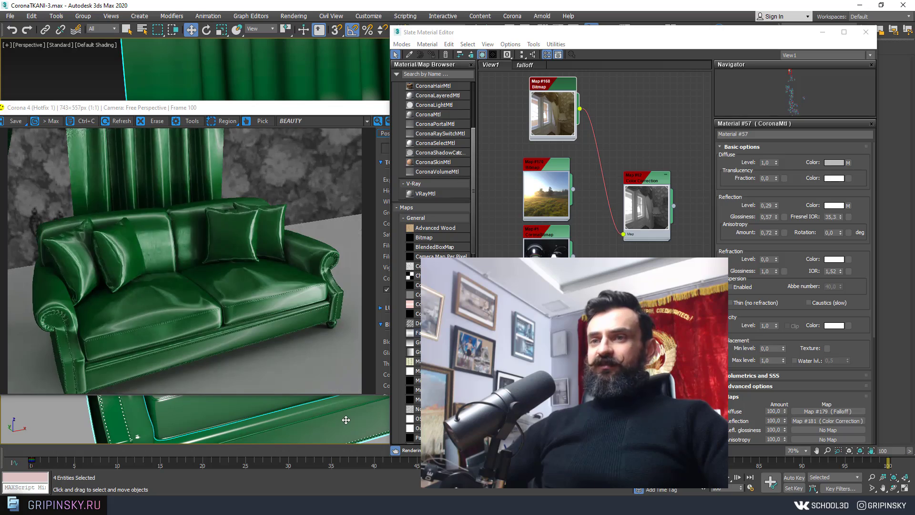
# Reconnect the lower dark panorama map into Color Correction's Map input
pyautogui.moveTo(345, 420); pyautogui.dragTo(325, 425, button='middle')
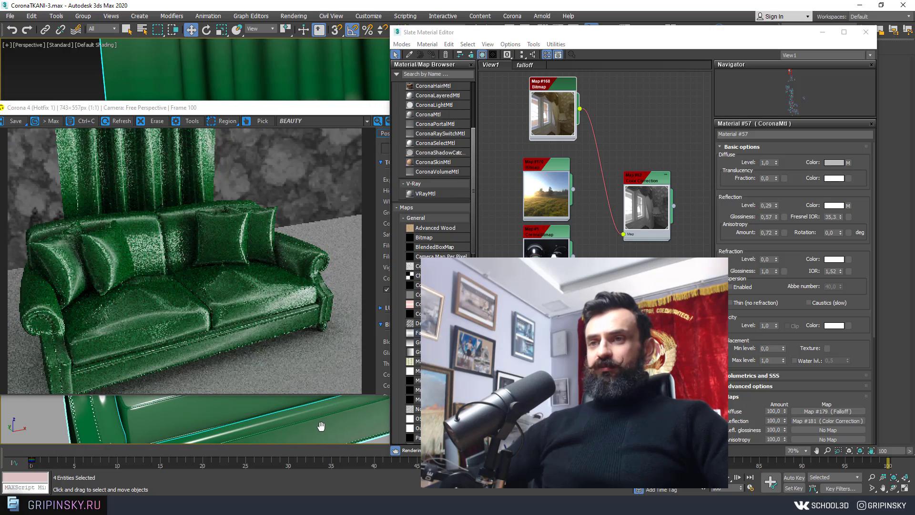
pyautogui.scroll(3, 323, 425)
pyautogui.scroll(3, 324, 425)
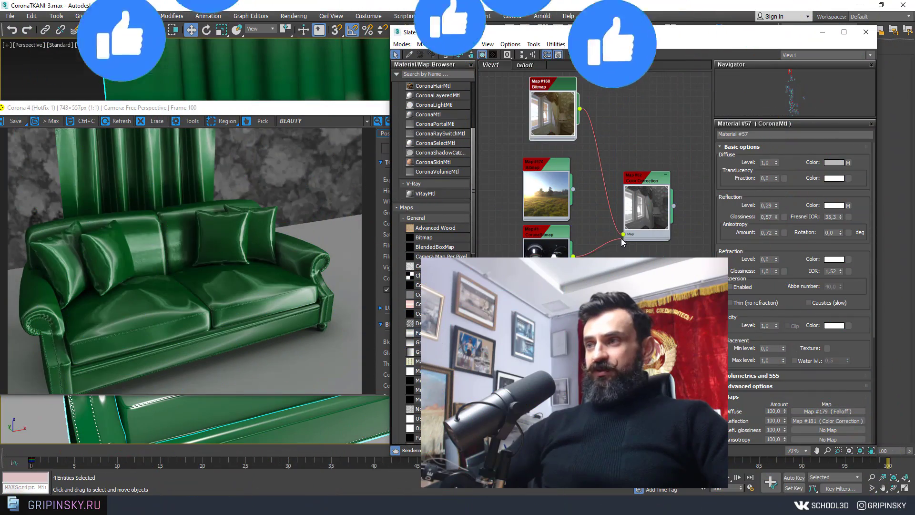
pyautogui.moveTo(573, 256); pyautogui.dragTo(626, 239)
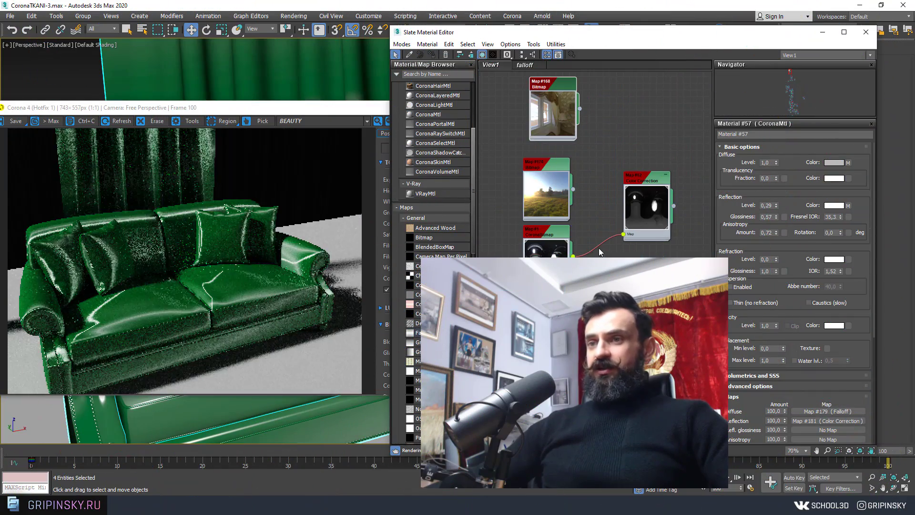
pyautogui.keyDown('alt'); pyautogui.moveTo(325, 400); pyautogui.dragTo(260, 404, button='middle'); pyautogui.keyUp('alt')
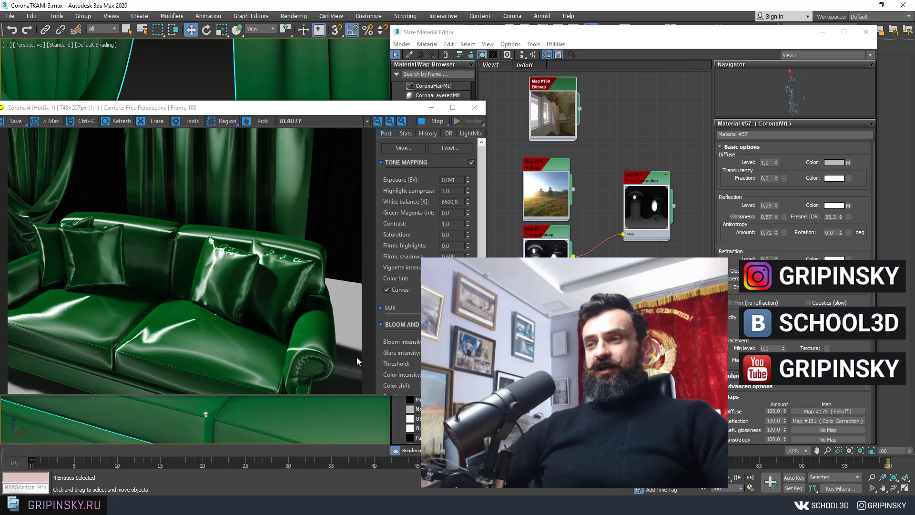
# Return to the falloff node layout in the Slate editor and zoom out
pyautogui.click(611, 186)
pyautogui.scroll(-3, 610, 185)
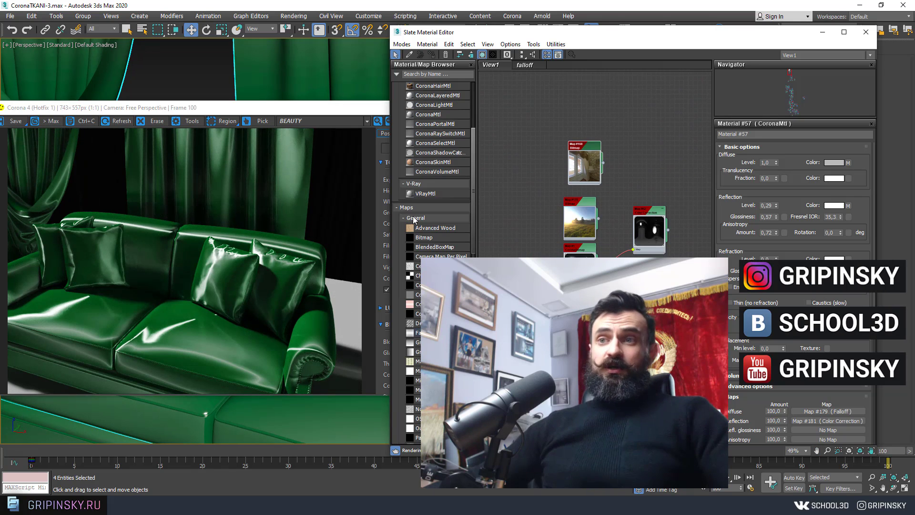
pyautogui.press('Escape')
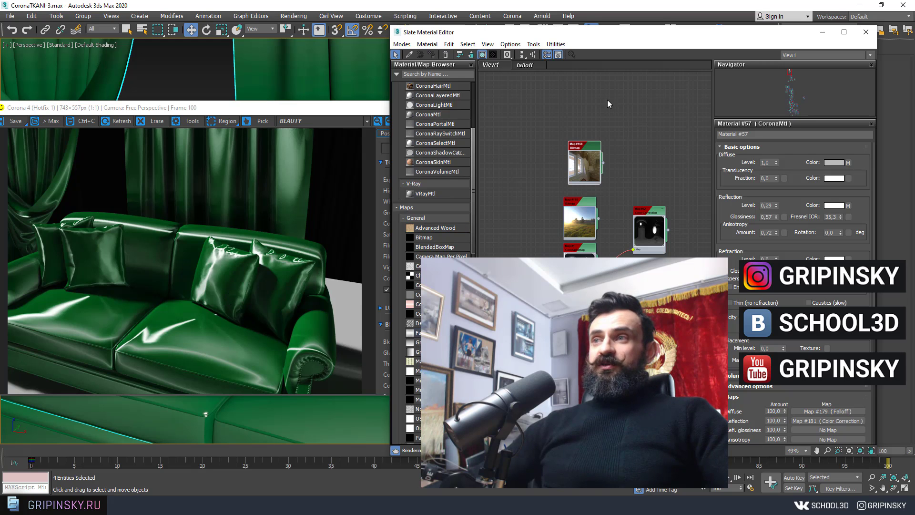
pyautogui.click(524, 64)
pyautogui.scroll(-2, 632, 195)
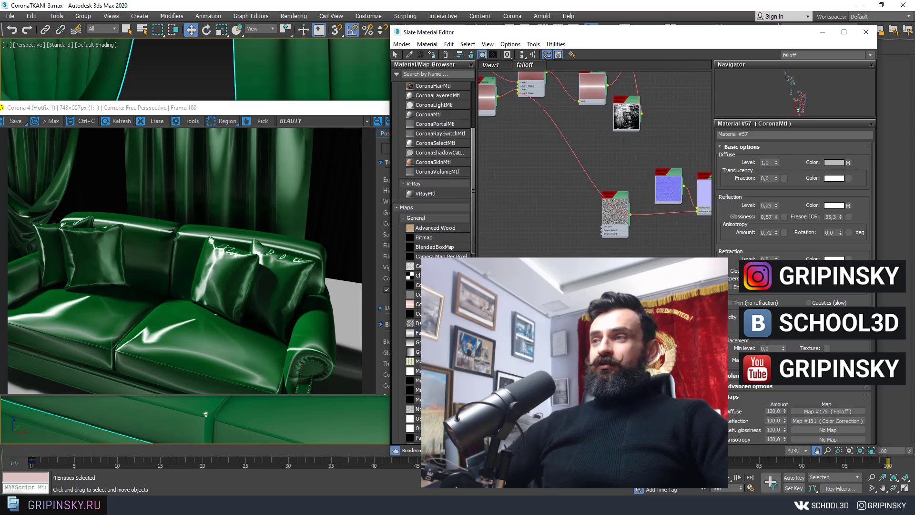
pyautogui.scroll(-2, 624, 202)
pyautogui.scroll(-2, 617, 209)
pyautogui.scroll(-1, 610, 218)
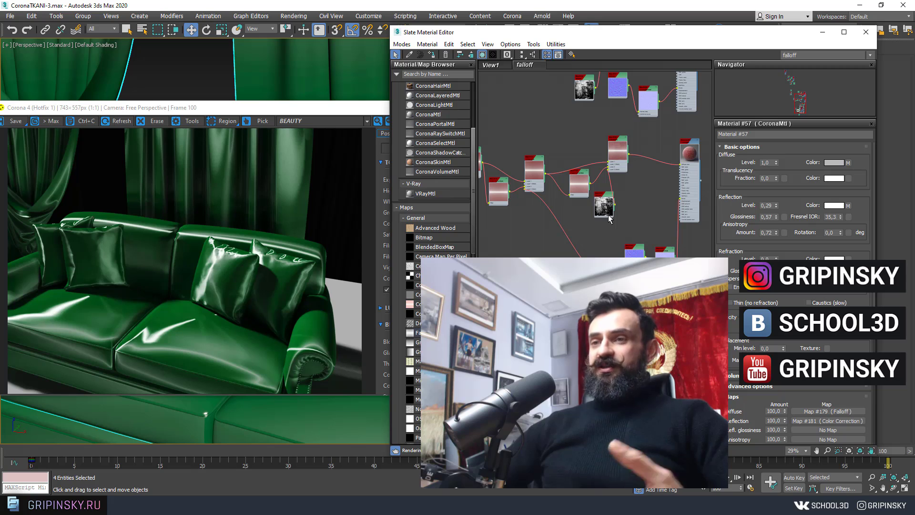